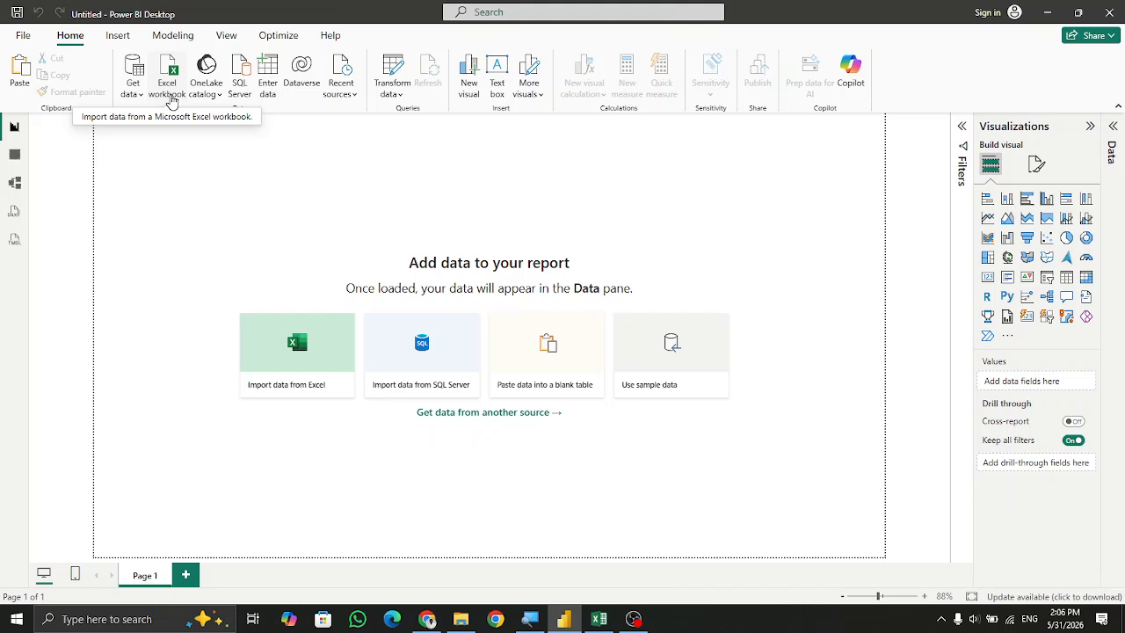
left_click(137, 98)
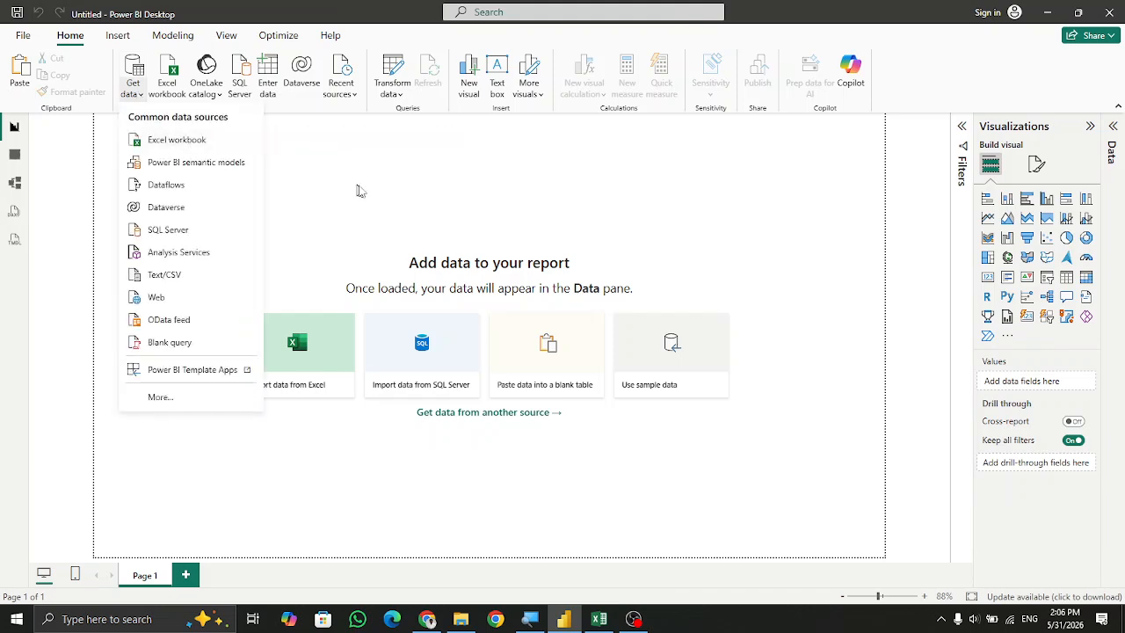
key("super+plus")
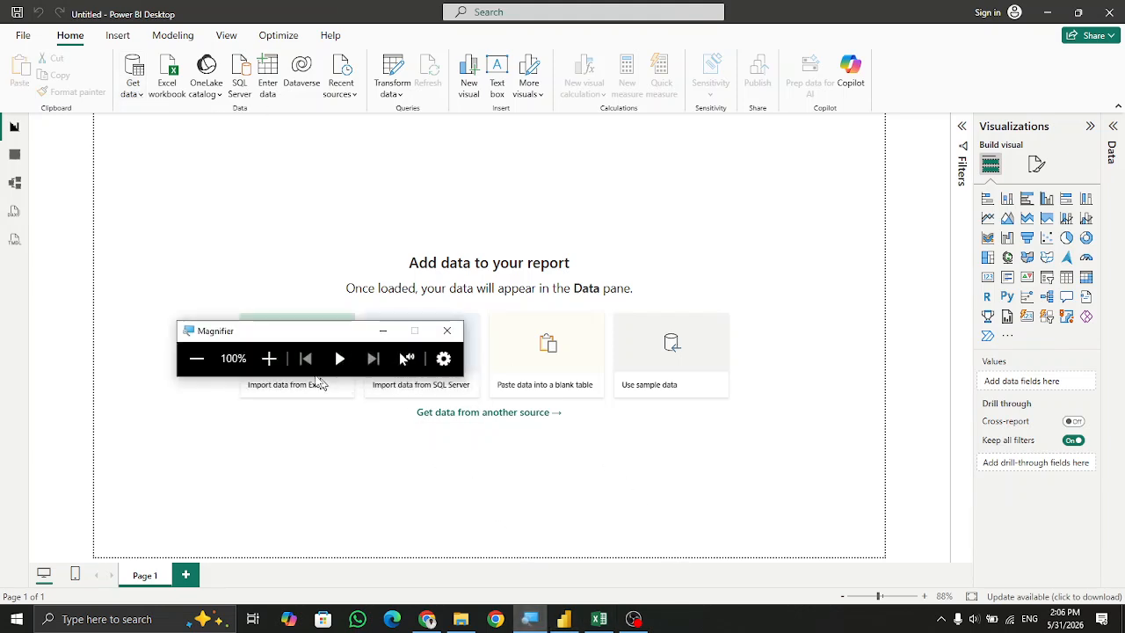
left_click(269, 358)
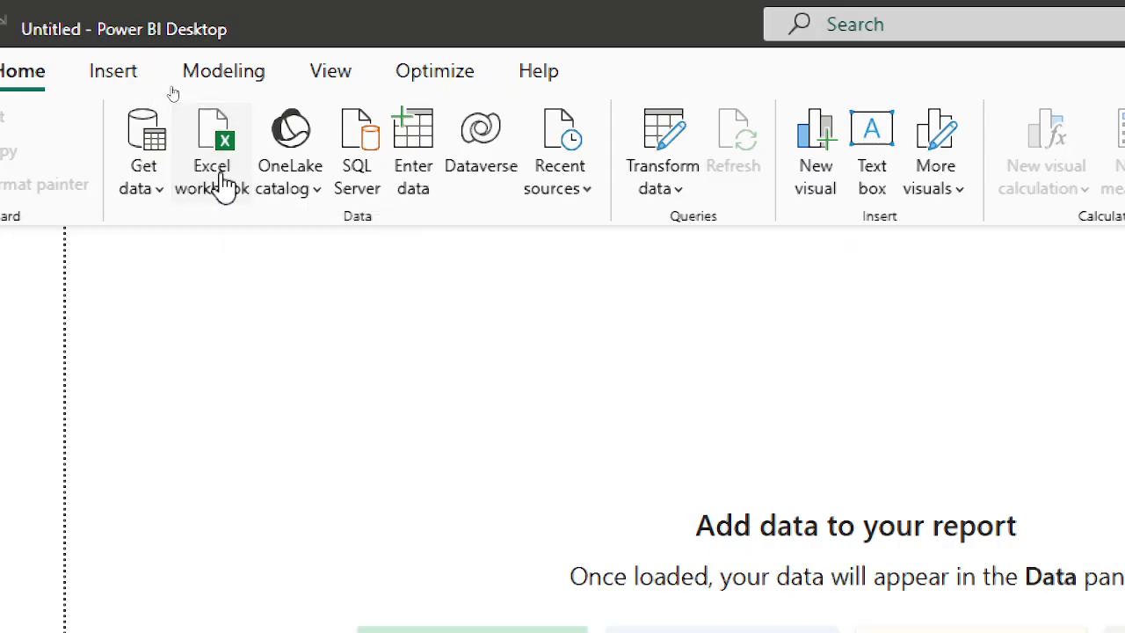
Import the Superstore.xlsx workbook from the Power BI First Class folder as an Excel data source.
left_click(227, 184)
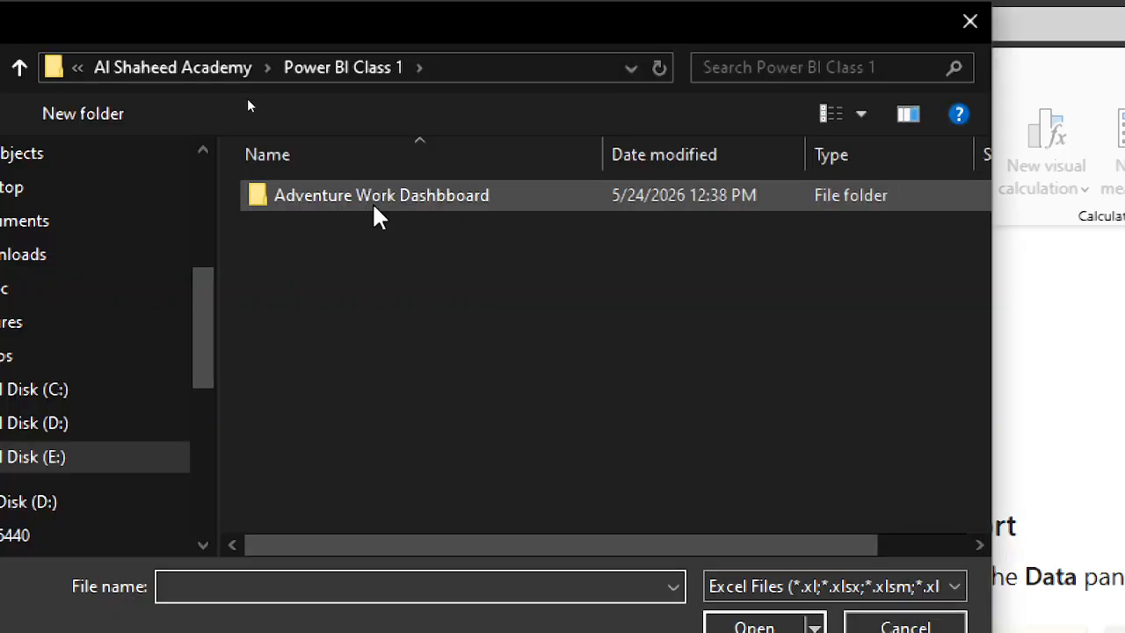
left_click(196, 56)
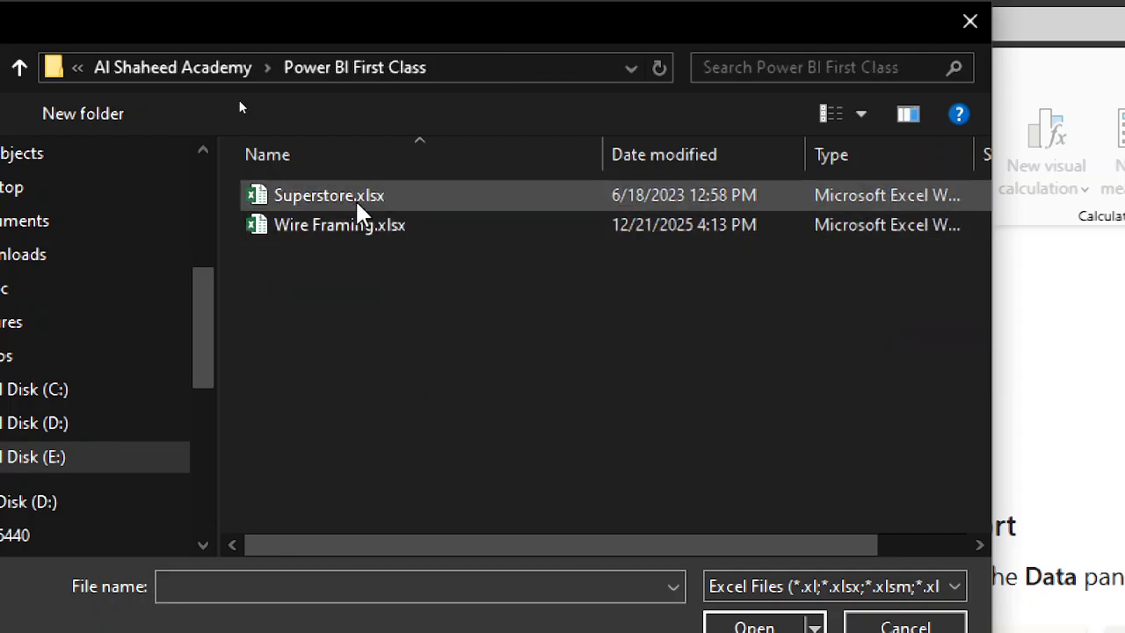
double_click(355, 199)
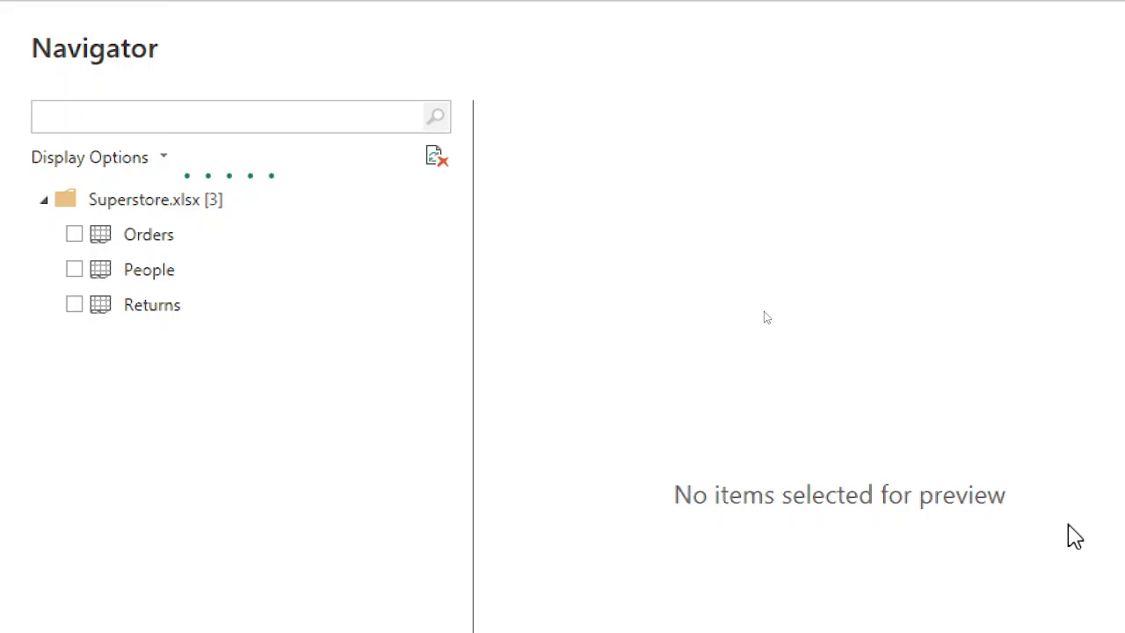
Review the Orders, Returns and People sheets of the source workbook in Excel.
left_click(690, 621)
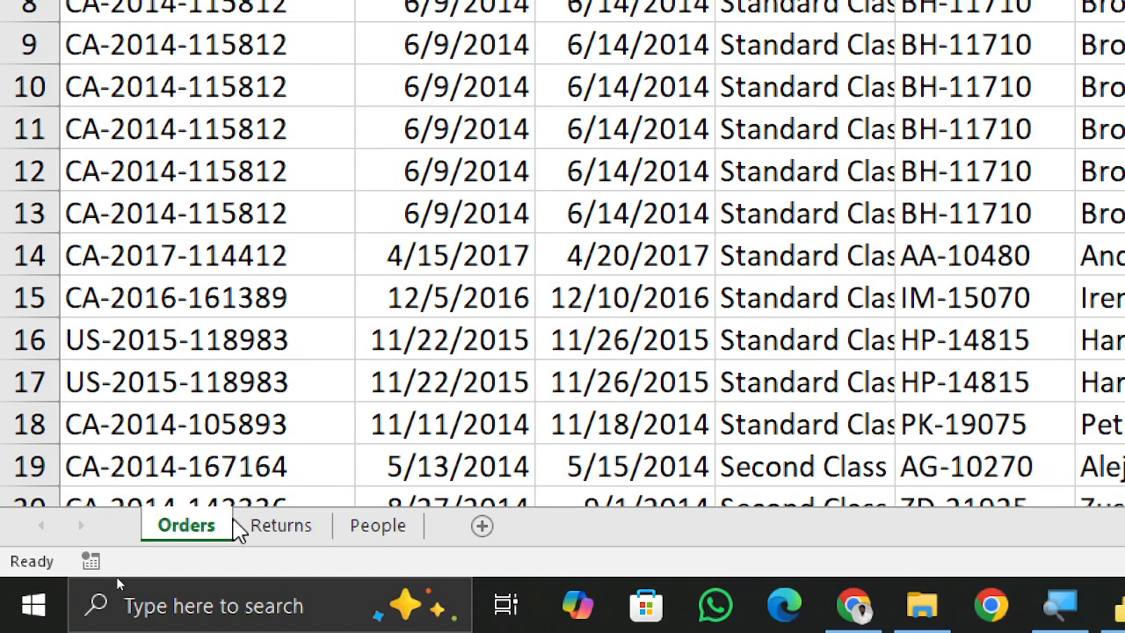
left_click(279, 536)
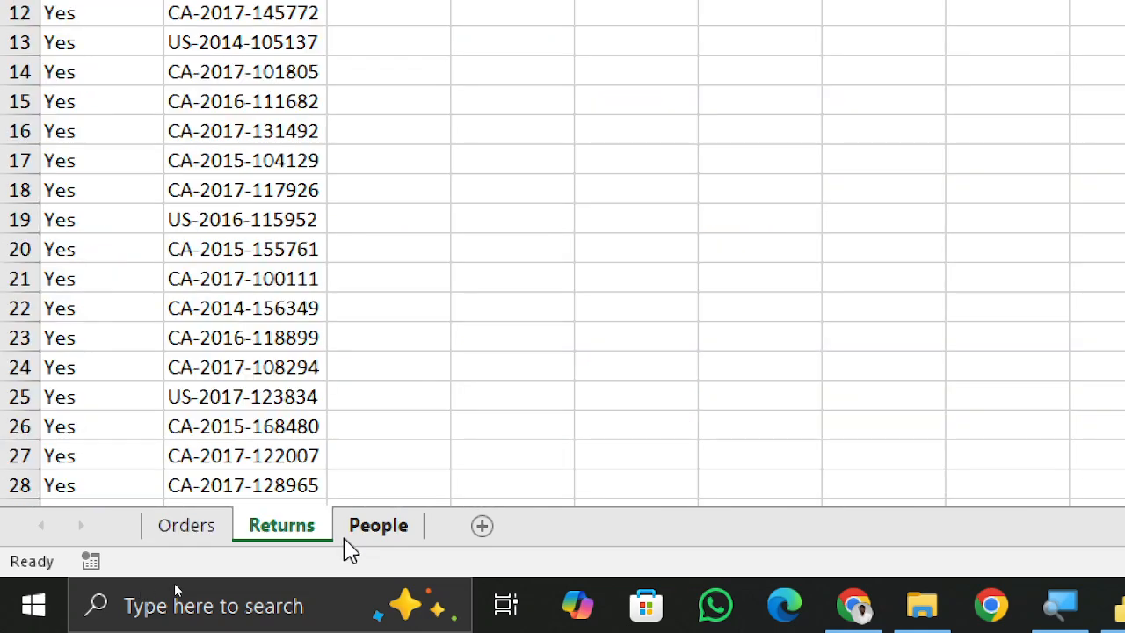
left_click(347, 532)
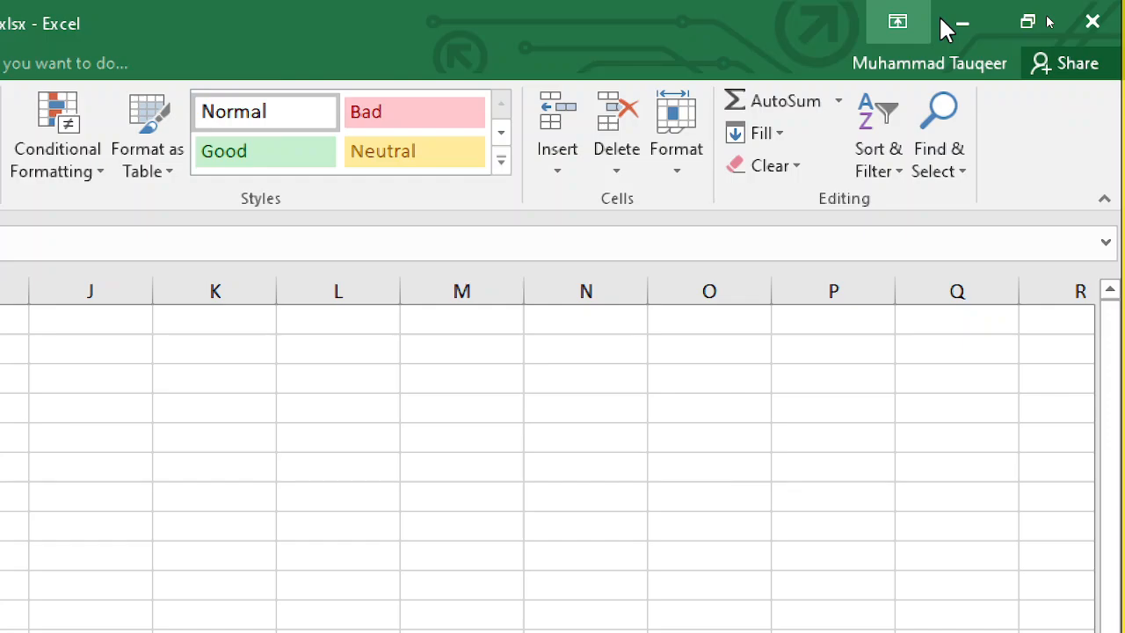
left_click(960, 23)
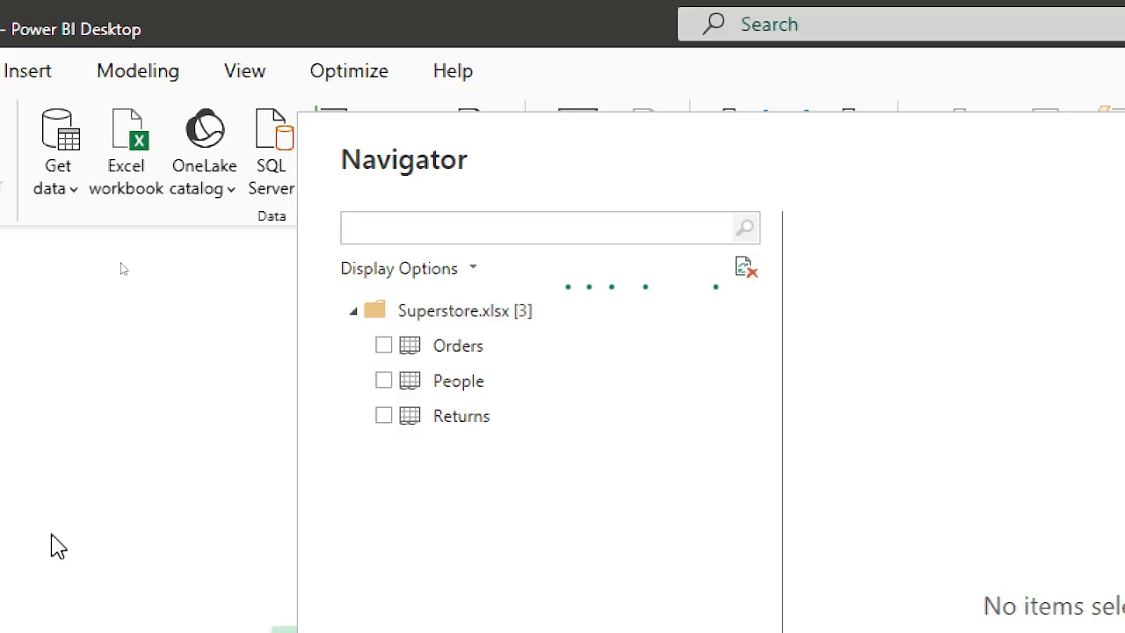
Select the Orders, People and Returns tables in the Navigator and load them.
left_click(383, 347)
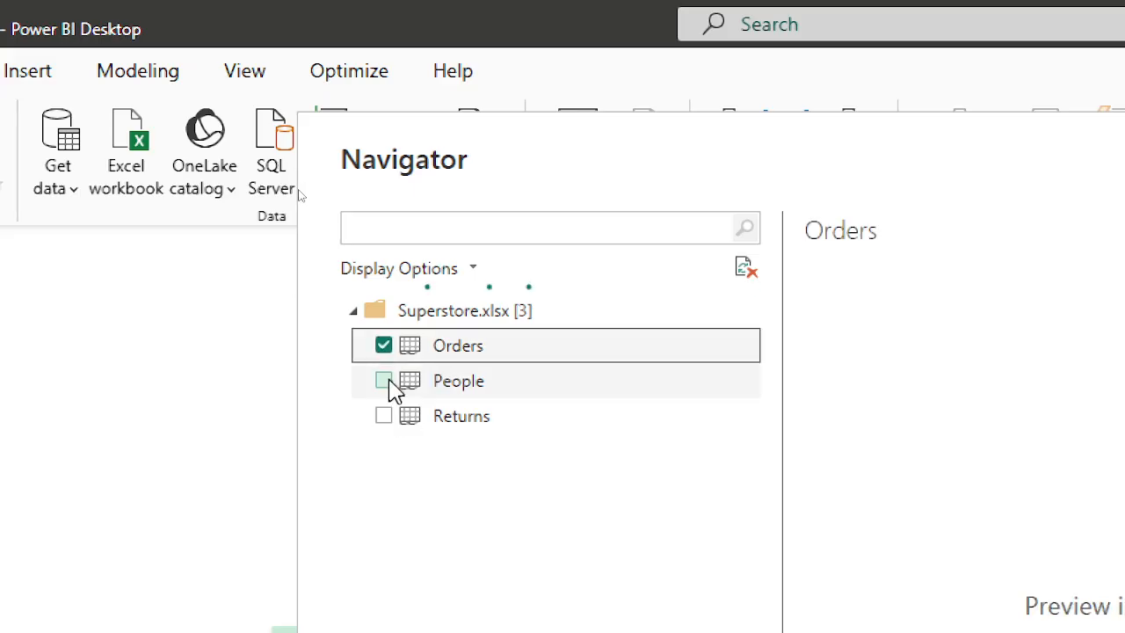
left_click(385, 381)
left_click(384, 416)
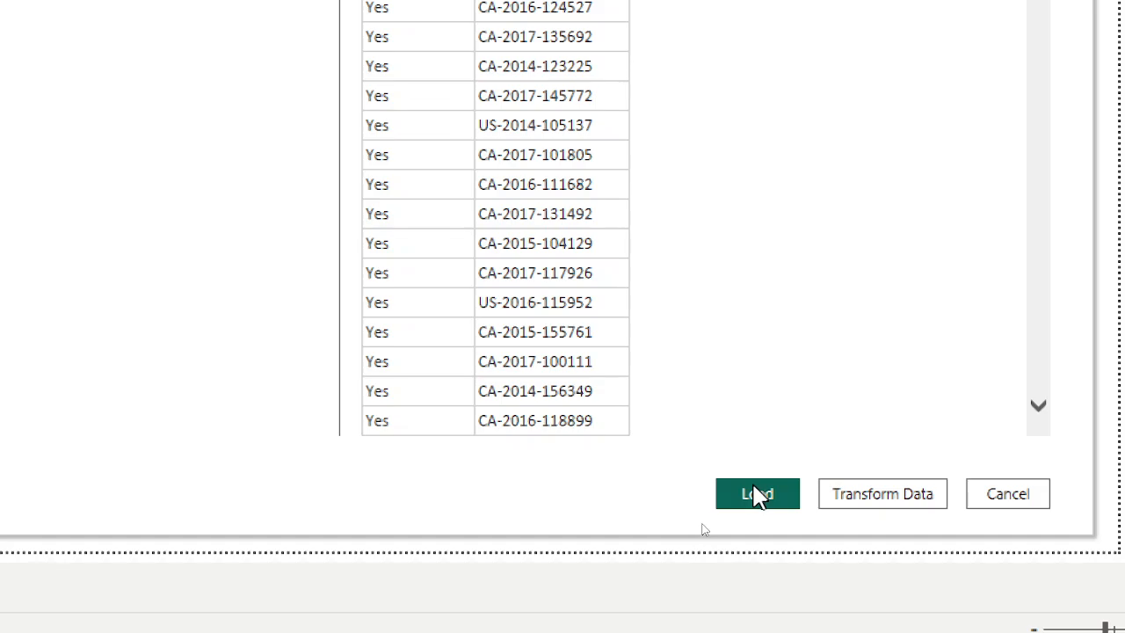
left_click(757, 495)
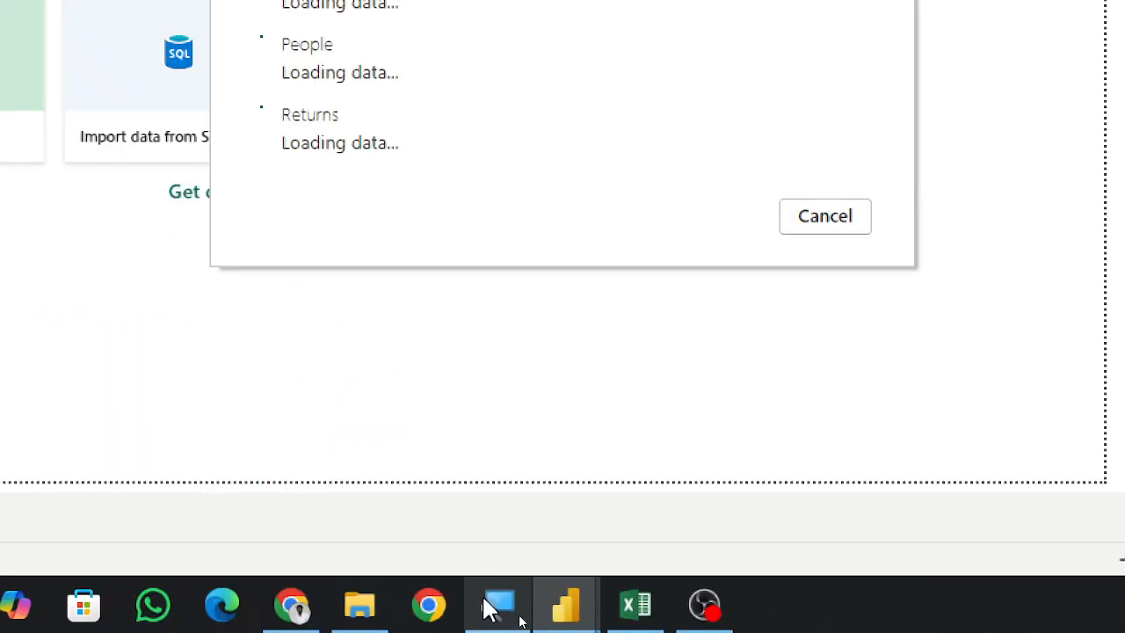
left_click(493, 607)
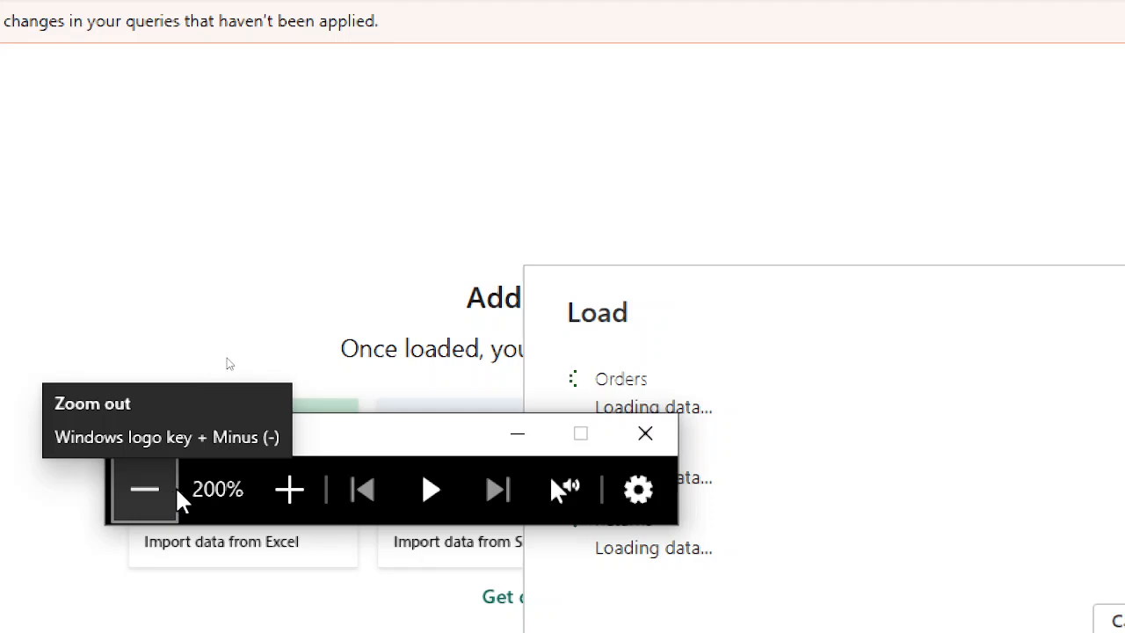
left_click(175, 486)
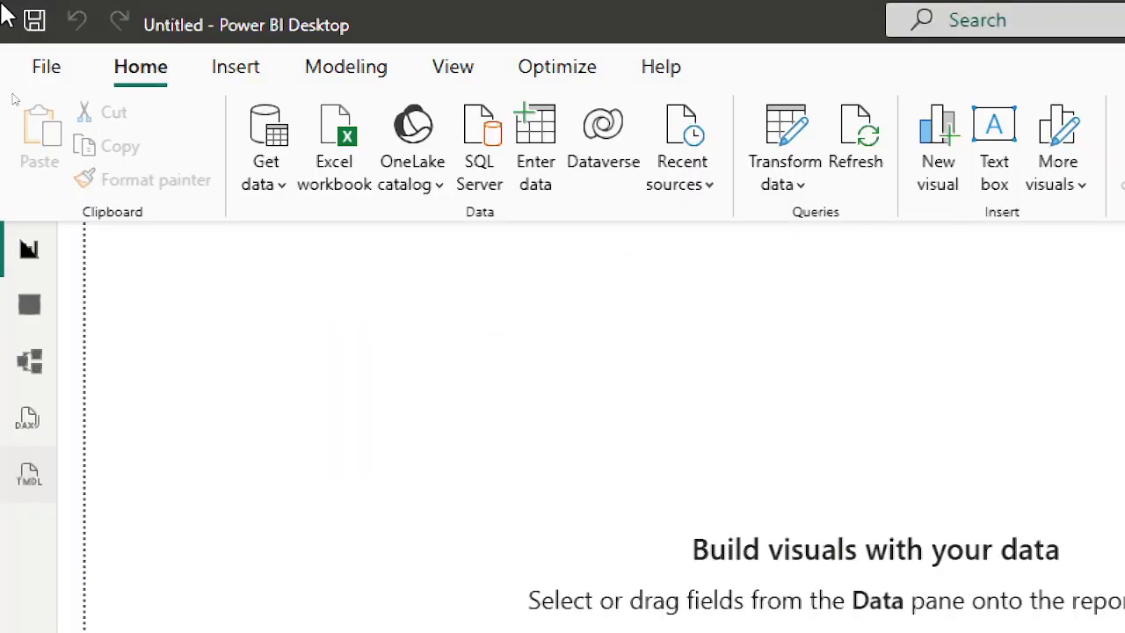
Inspect the loaded tables in model view and open the People table's data in table view.
left_click(39, 379)
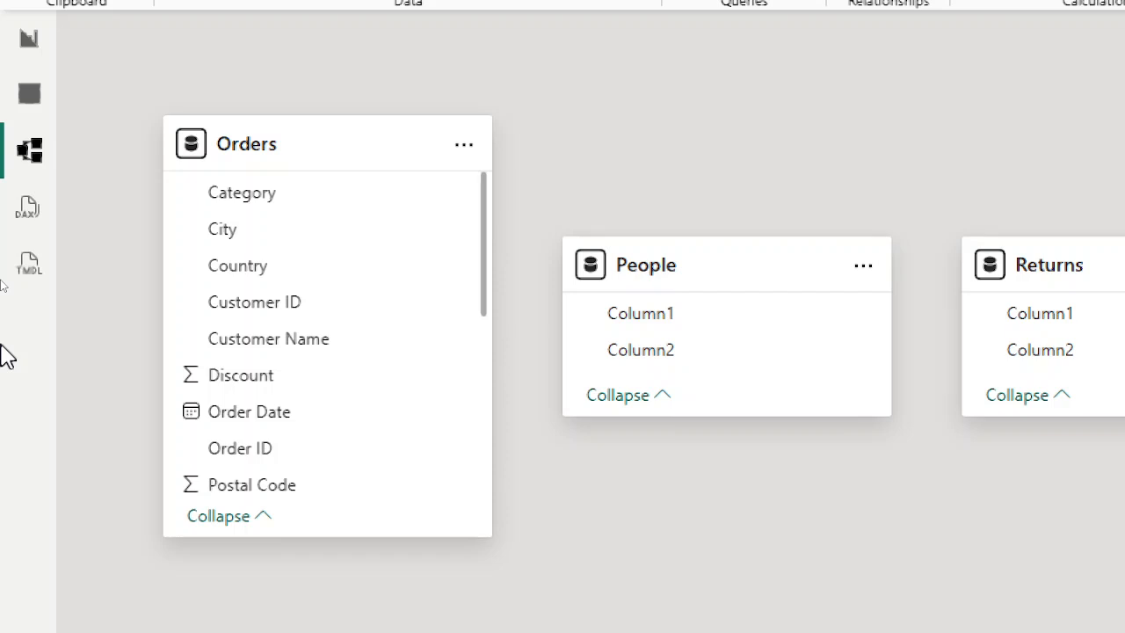
mouse_move(694, 294)
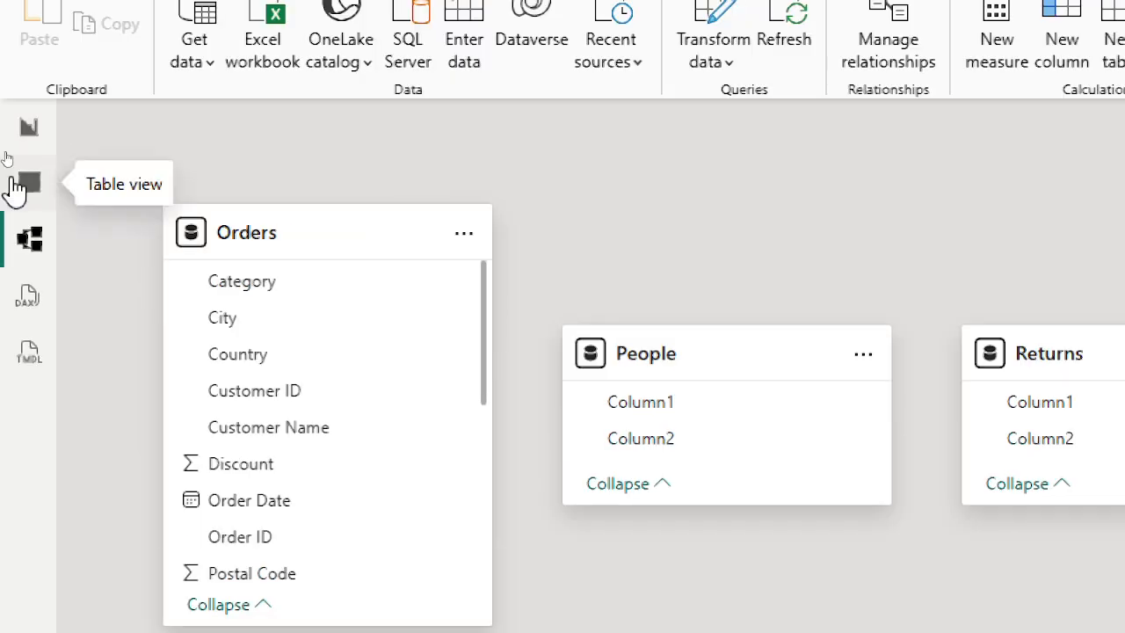
left_click(15, 188)
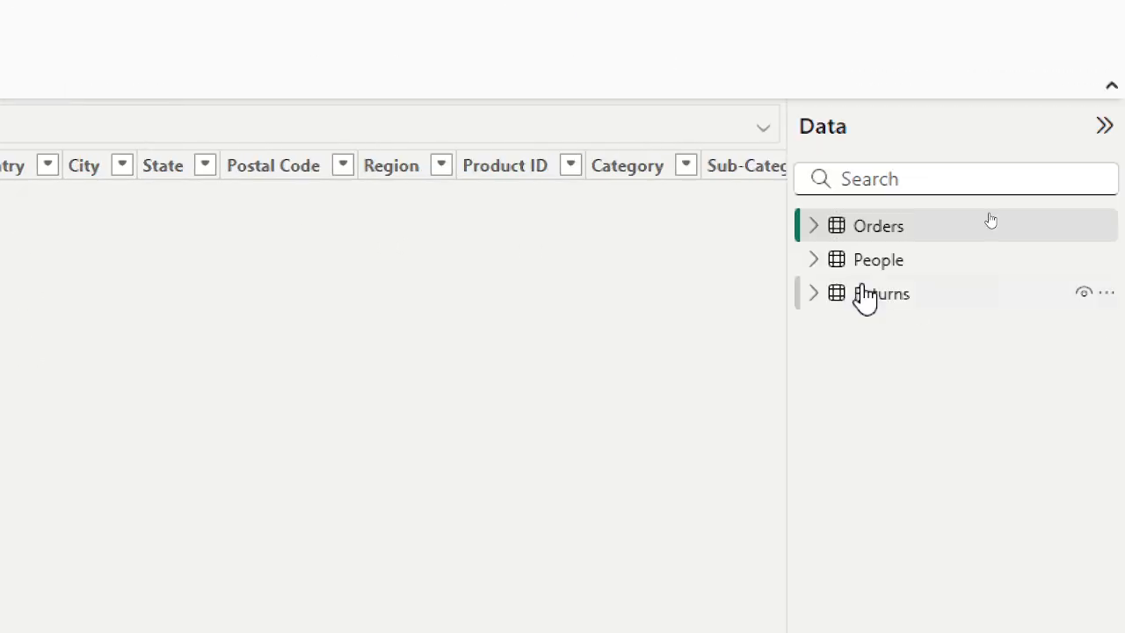
left_click(879, 262)
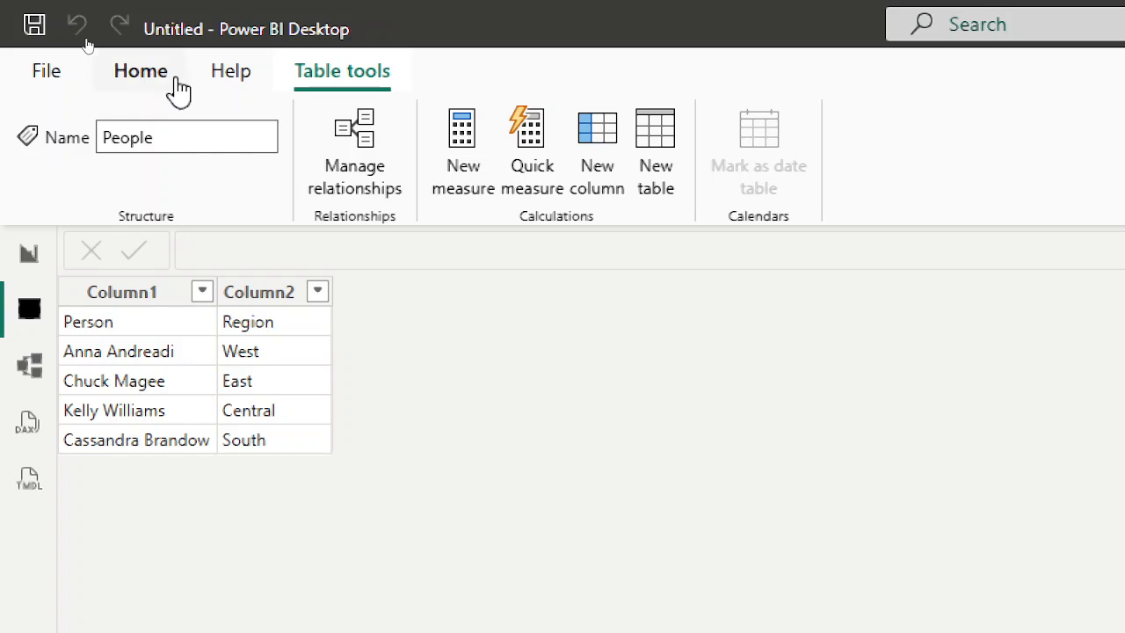
Open Power Query and promote the People table's first row to column headers.
left_click(175, 81)
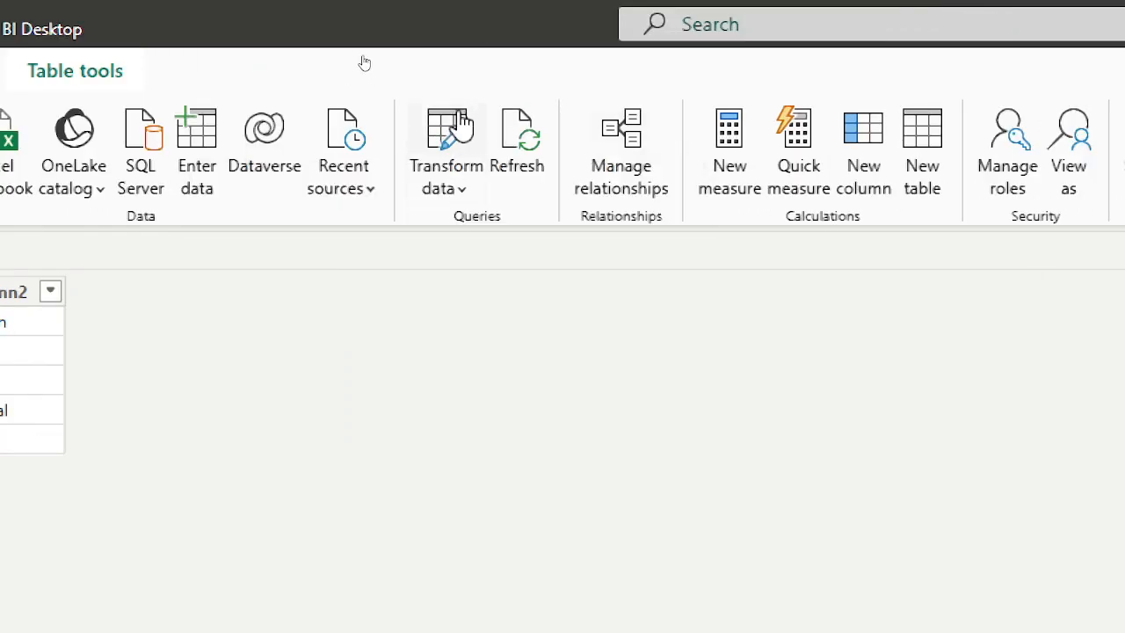
left_click(459, 123)
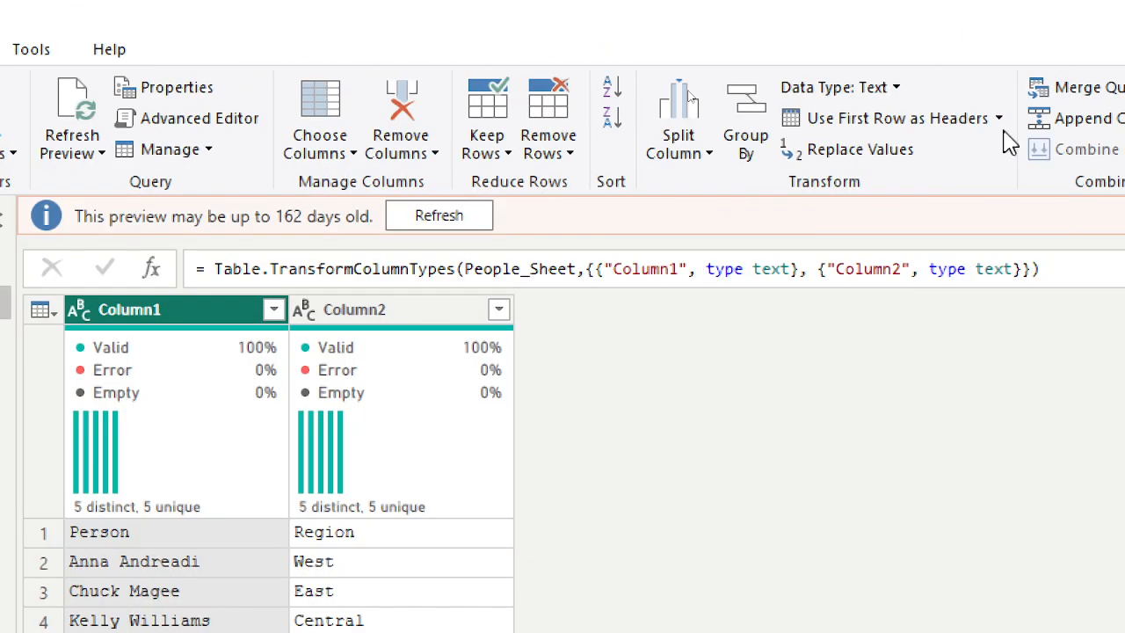
left_click(910, 129)
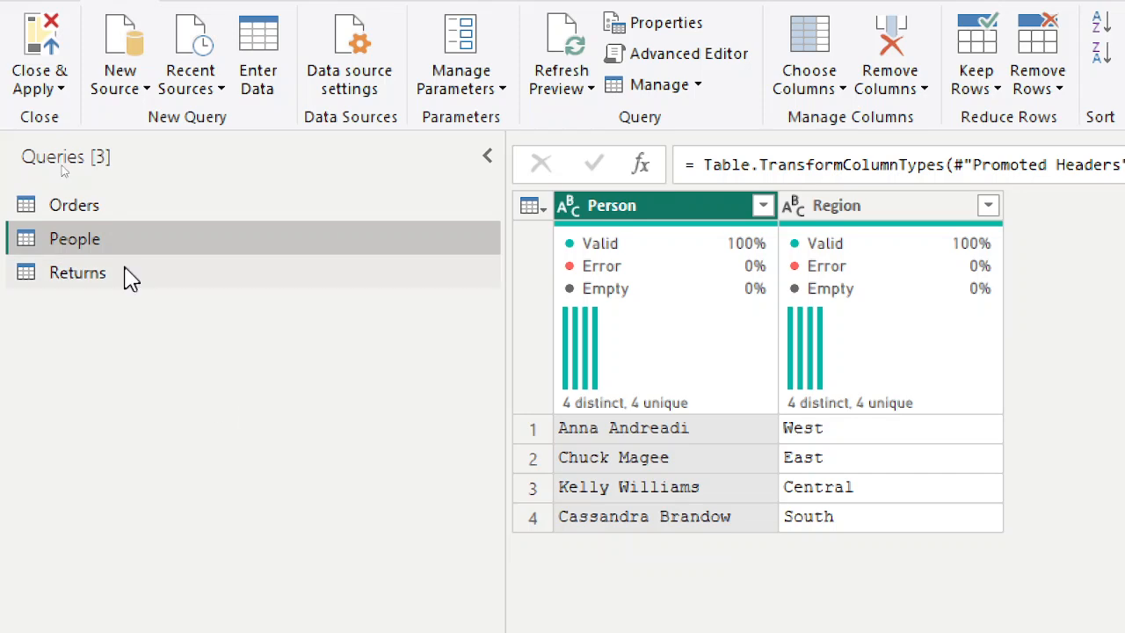
Promote the Returns table's first row to column headers and apply the query changes.
left_click(130, 276)
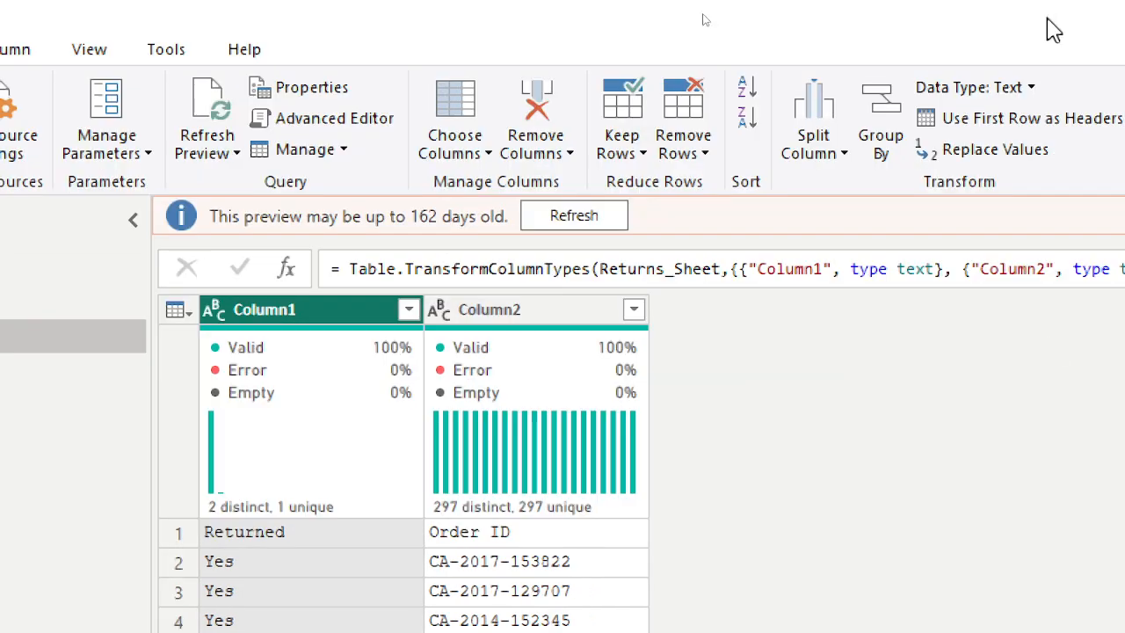
left_click(1067, 123)
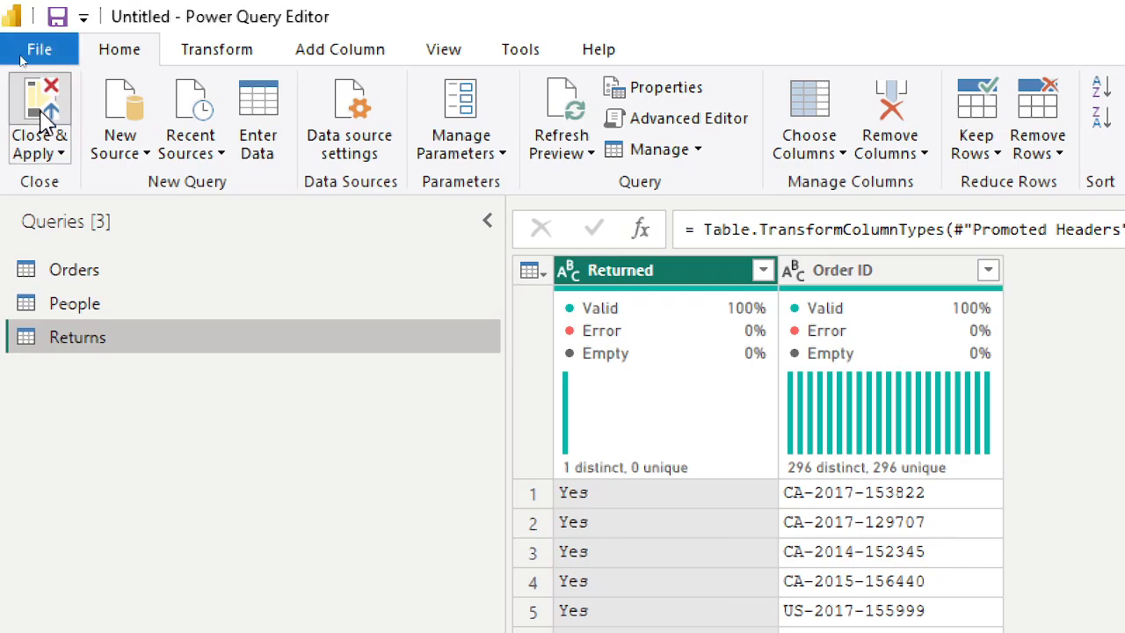
left_click(44, 118)
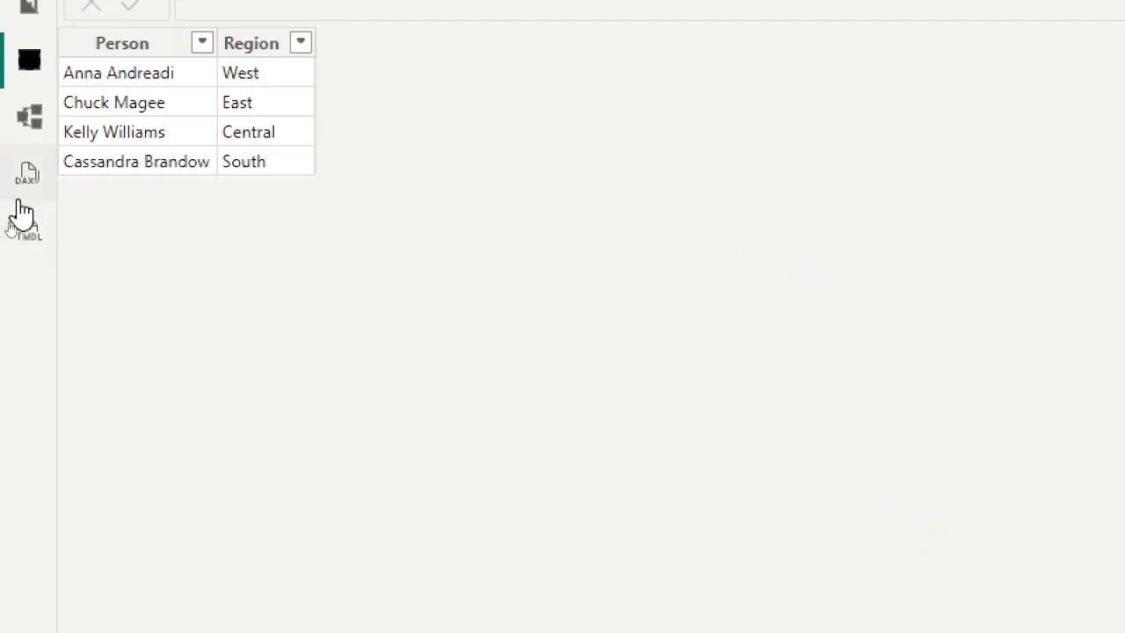
Switch to model view and move the People table below and to the right of Orders.
left_click(40, 136)
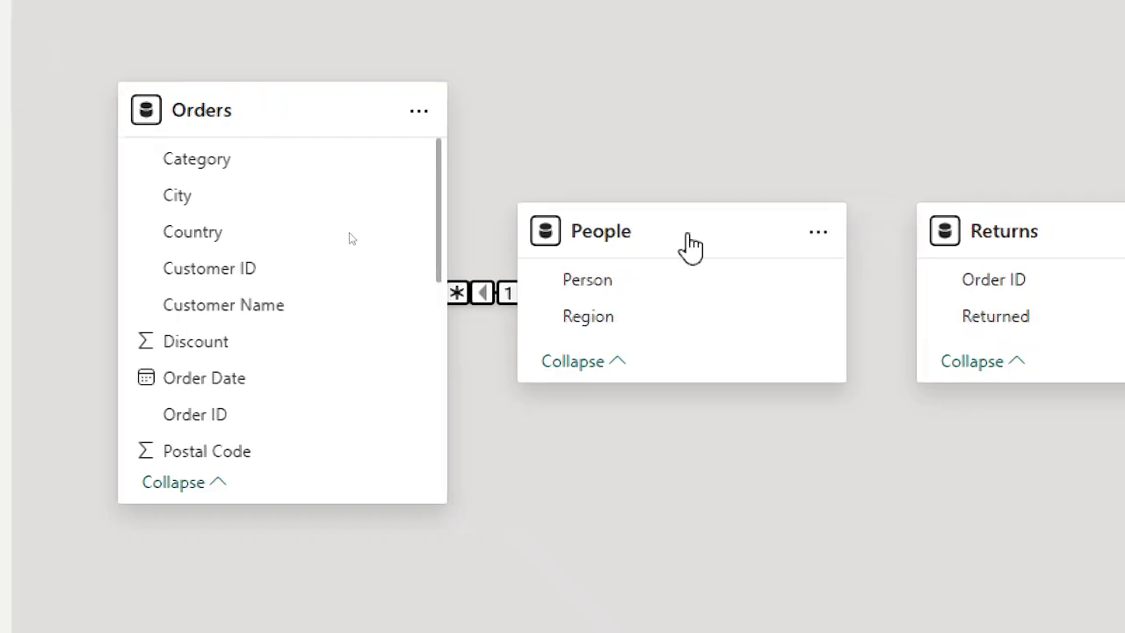
left_click_drag(663, 234, 729, 504)
scroll(612, 157, "down", 3)
scroll(613, 157, "up", 1)
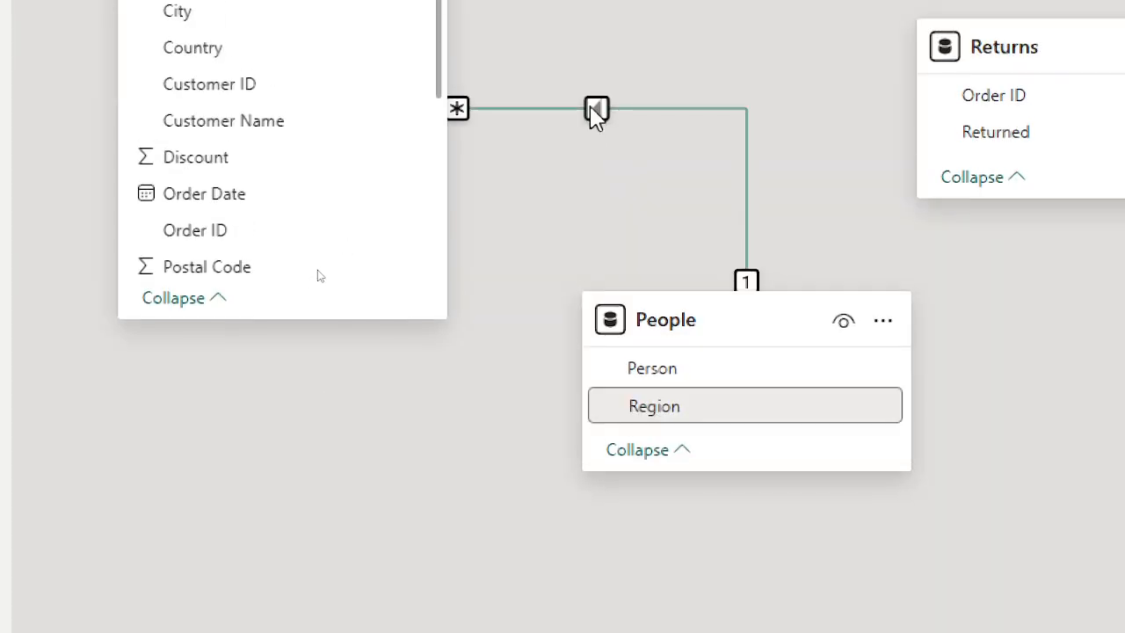
Select the Orders–People relationship on Region and move the Returns table up beside Orders.
left_click(596, 110)
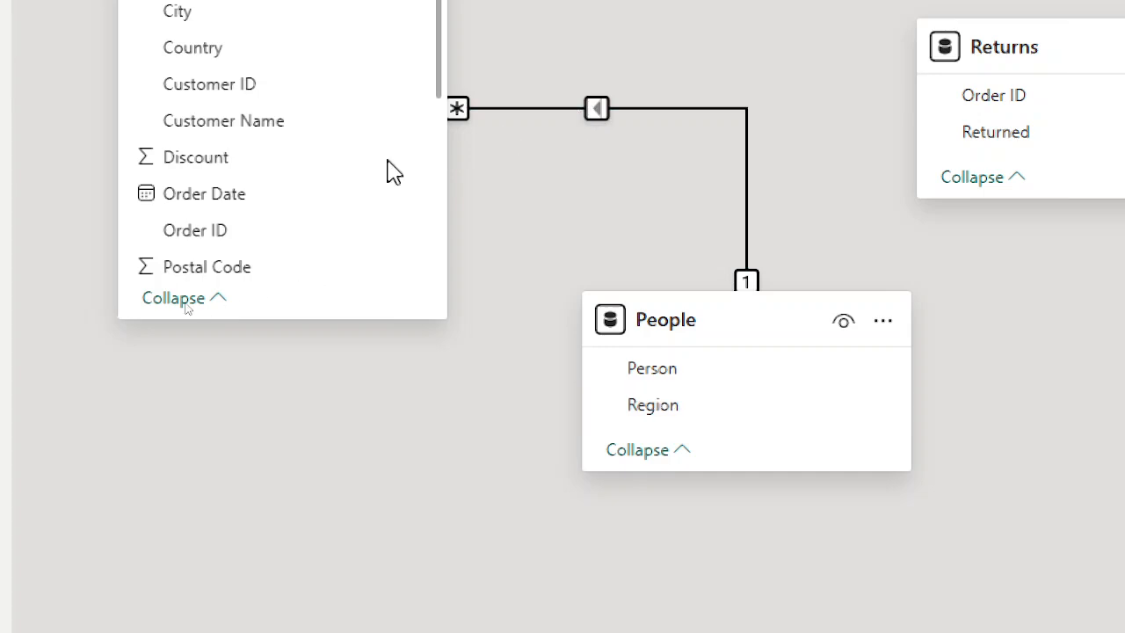
scroll(329, 184, "down", 4)
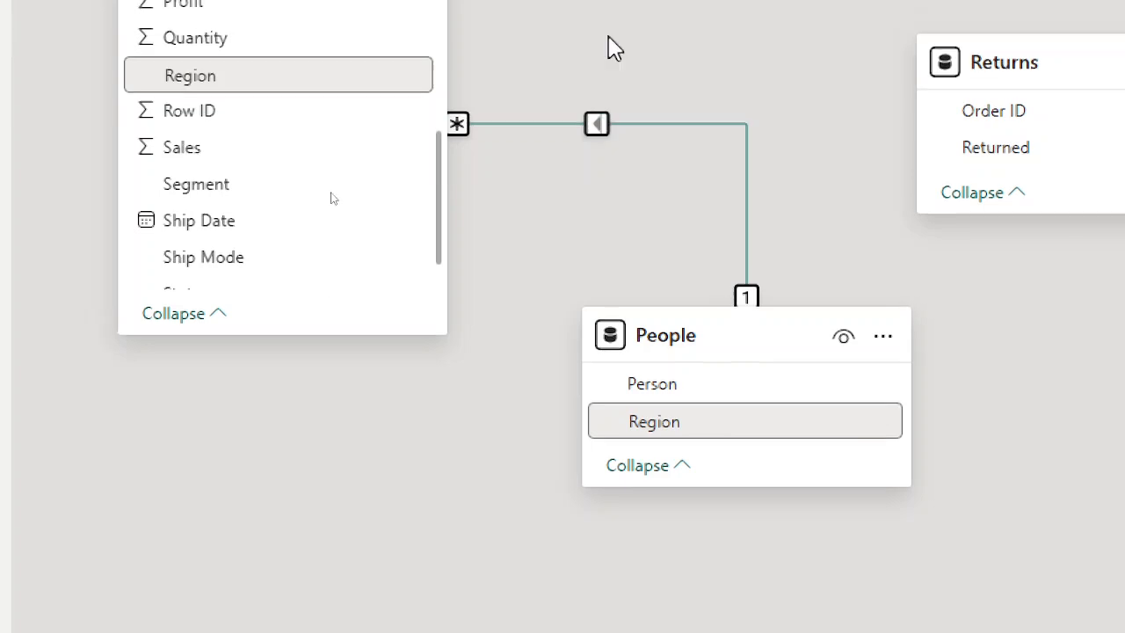
scroll(609, 39, "up", 2)
left_click_drag(976, 211, 855, 102)
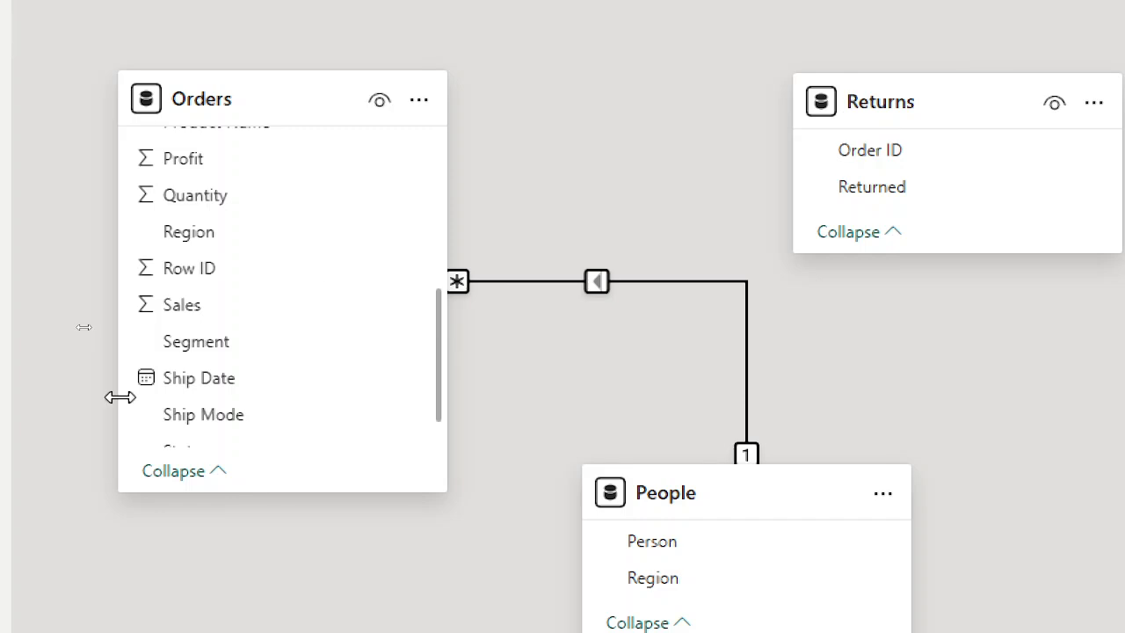
scroll(226, 301, "up", 5)
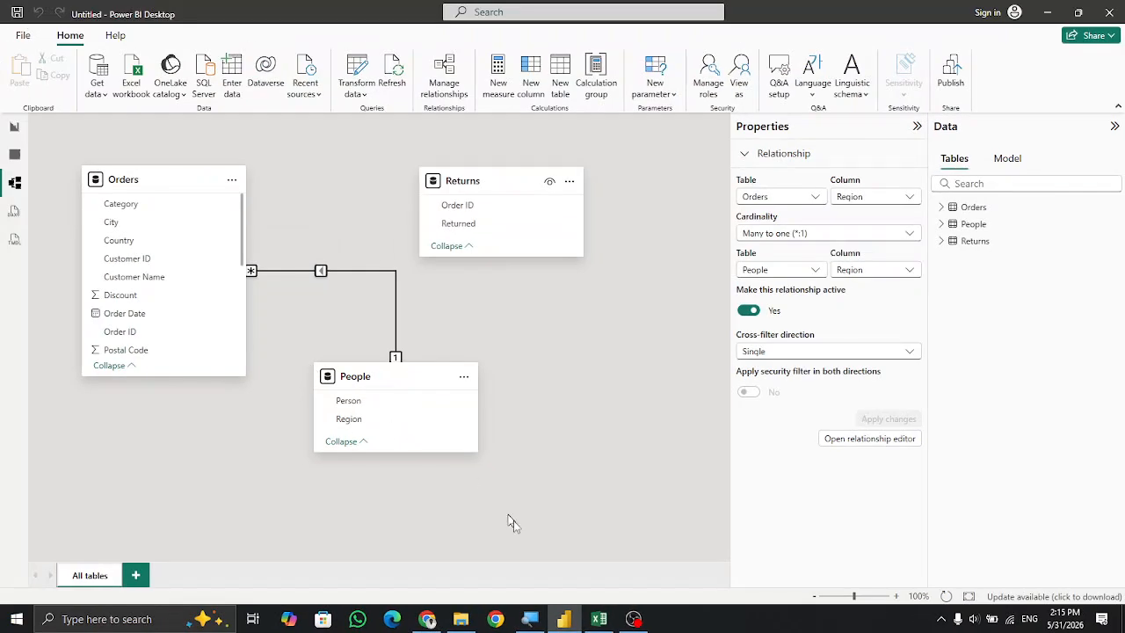
Switch to Excel and examine the columns of the Orders sheet.
left_click(598, 619)
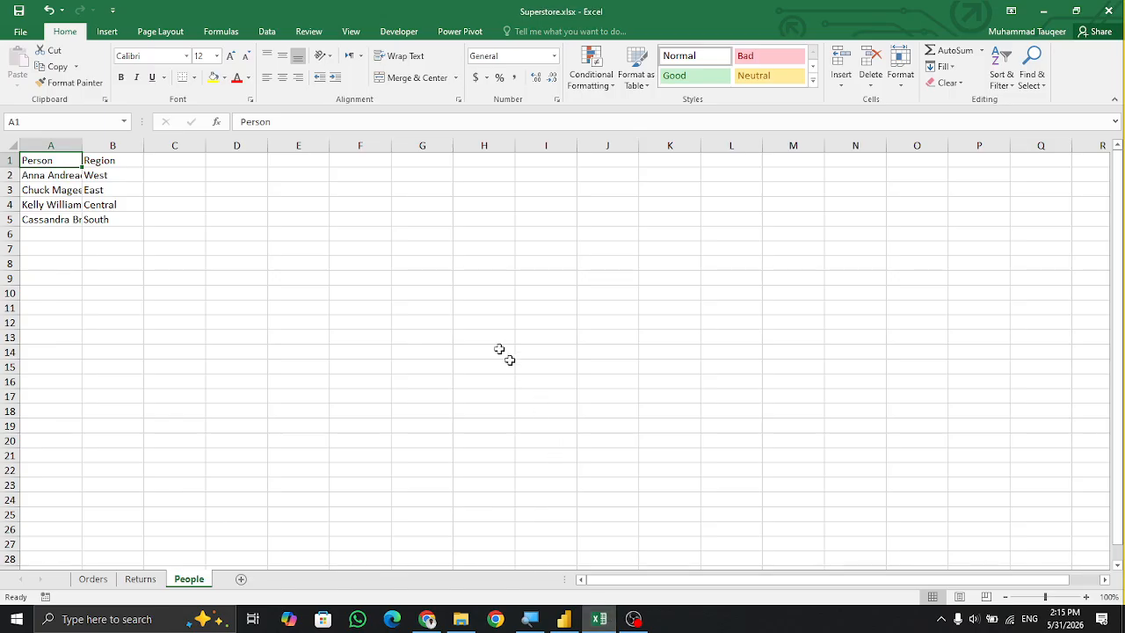
left_click(94, 576)
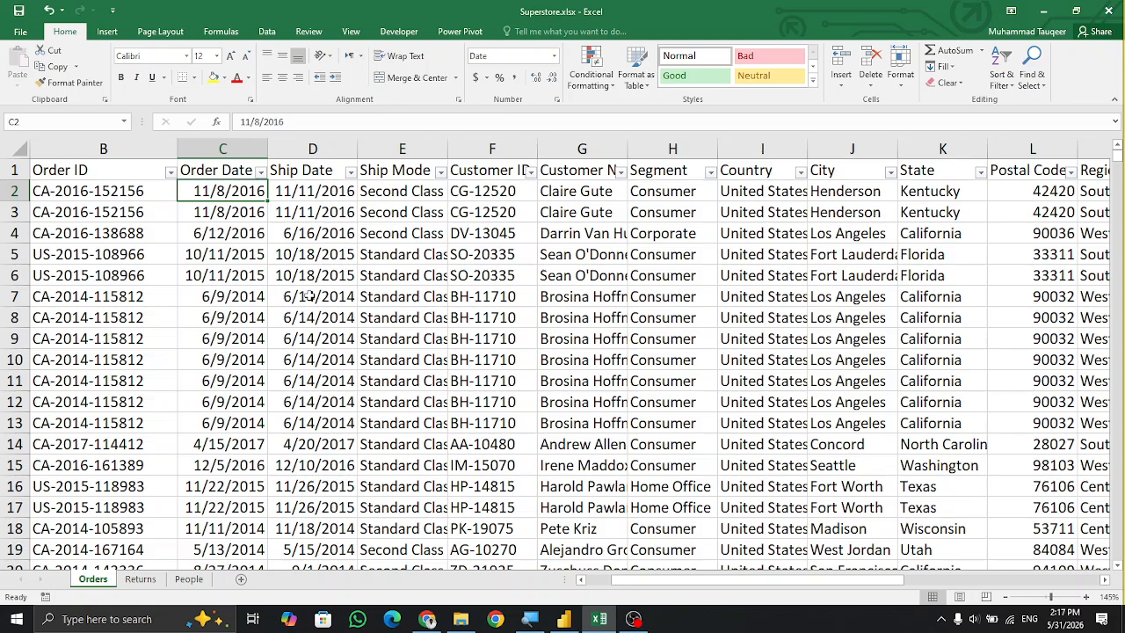
key("Up")
key("Home")
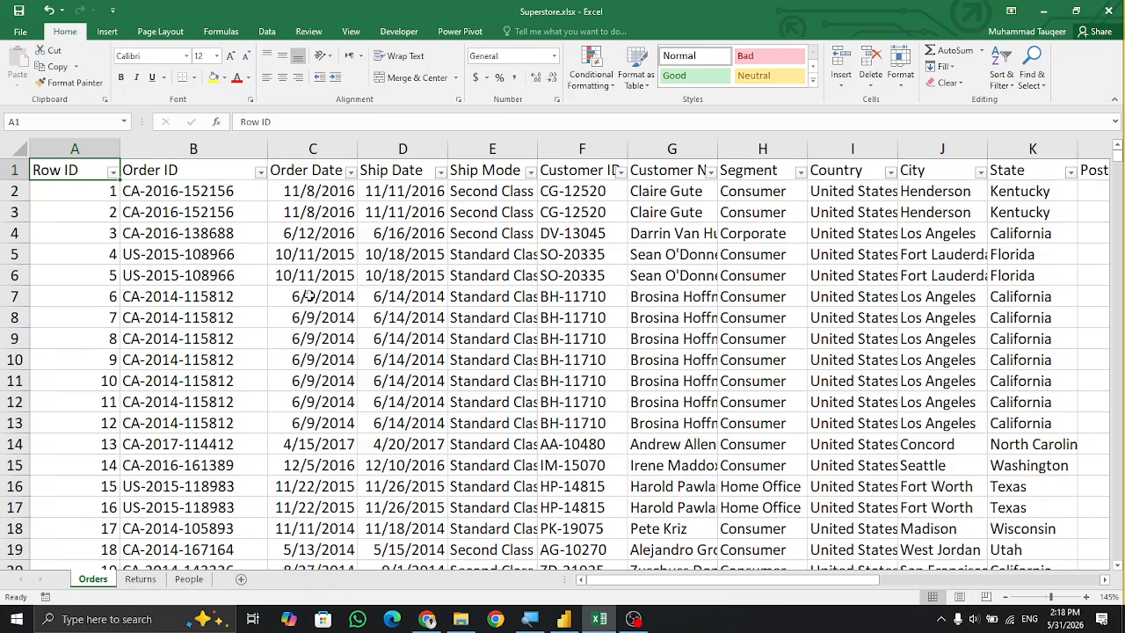
key("Down")
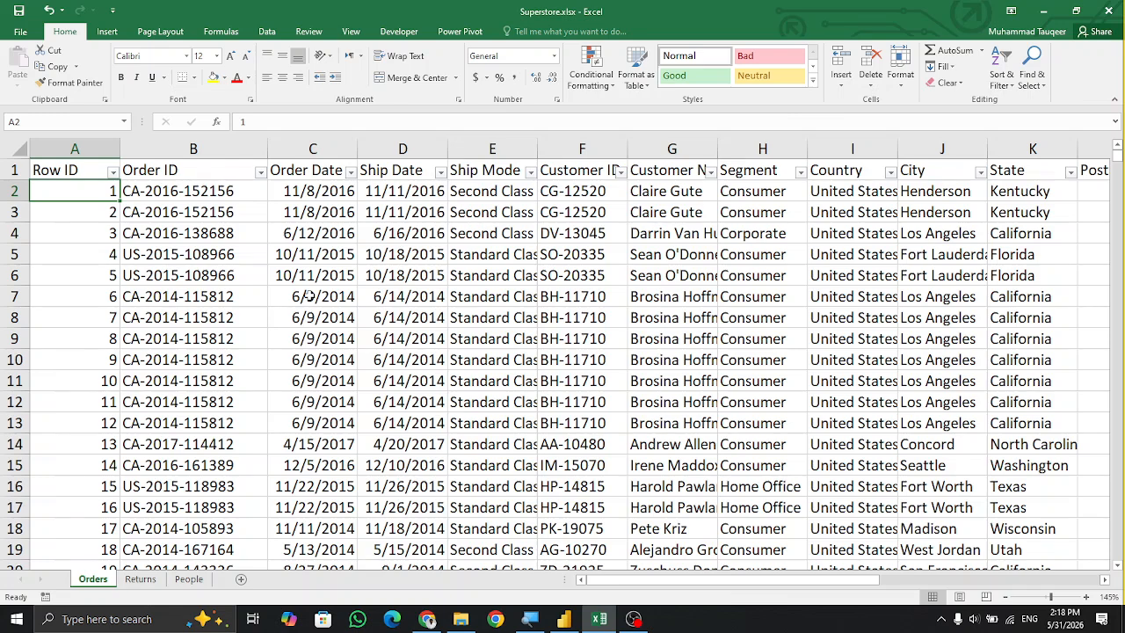
Examine the Orders columns from Row ID through Segment, including the Segment filter's list of values.
key("ctrl+shift+Right")
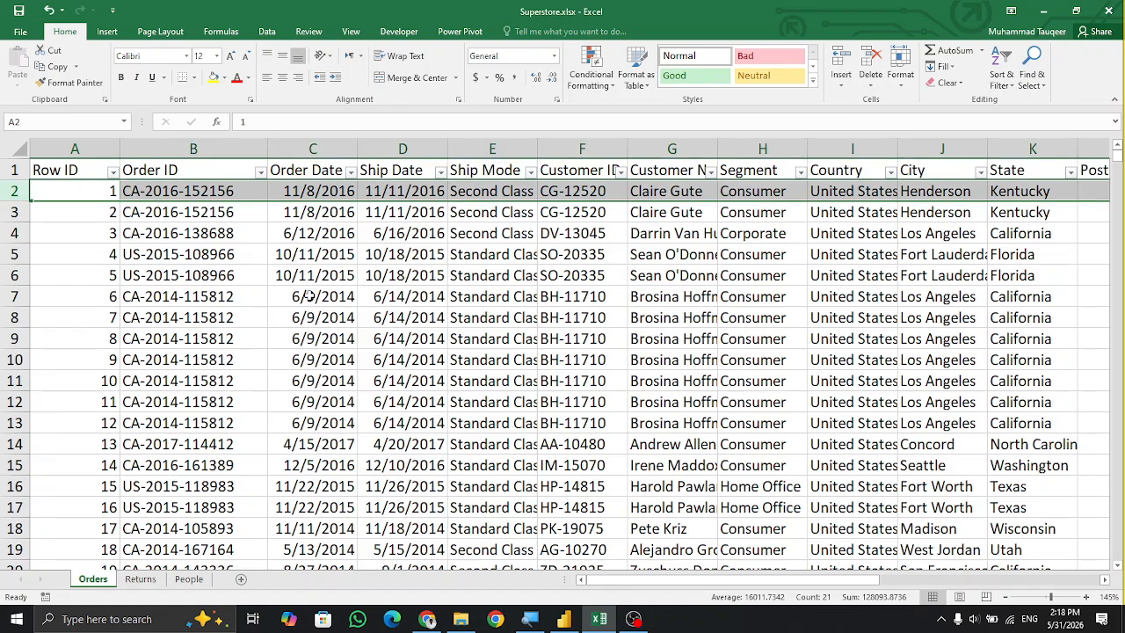
key("Up")
key("Right")
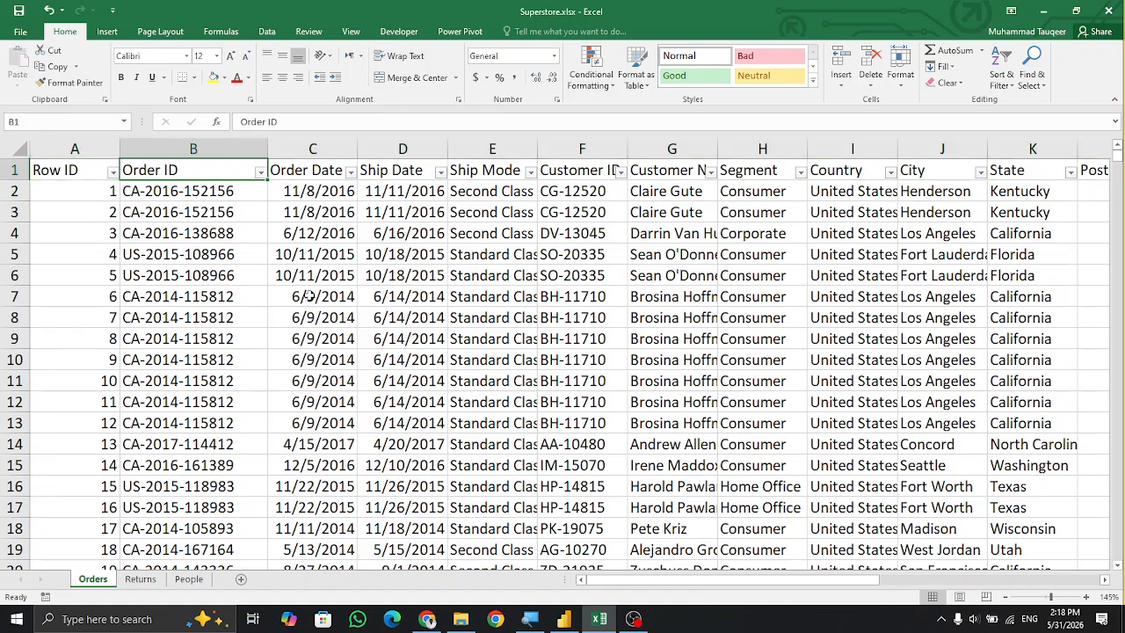
key("Down")
key("Up")
key("Down")
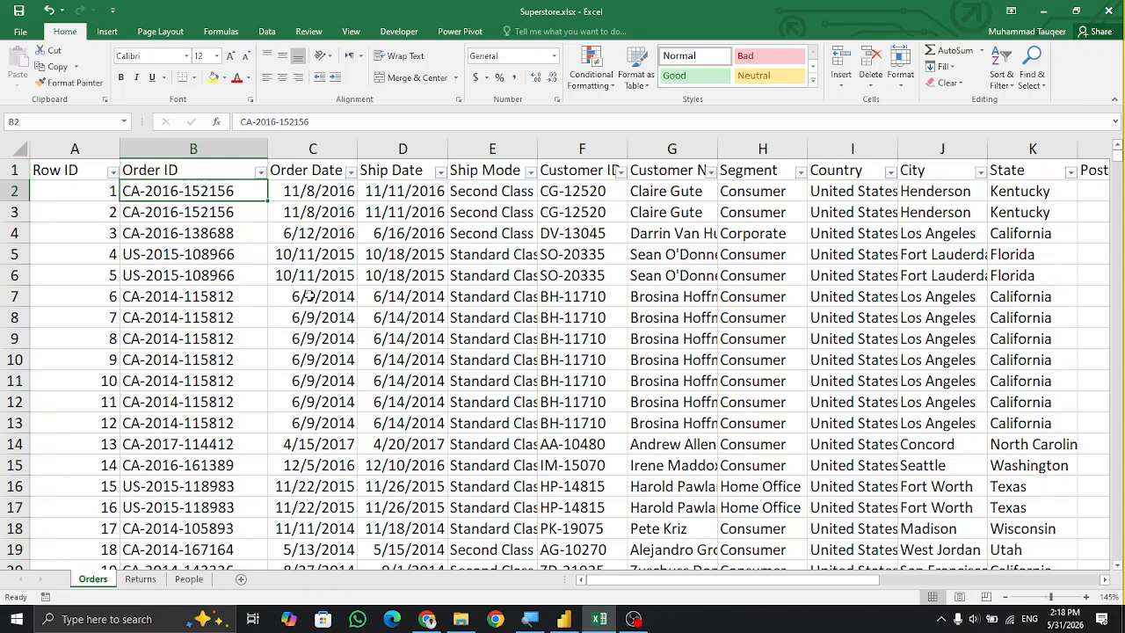
key("Right")
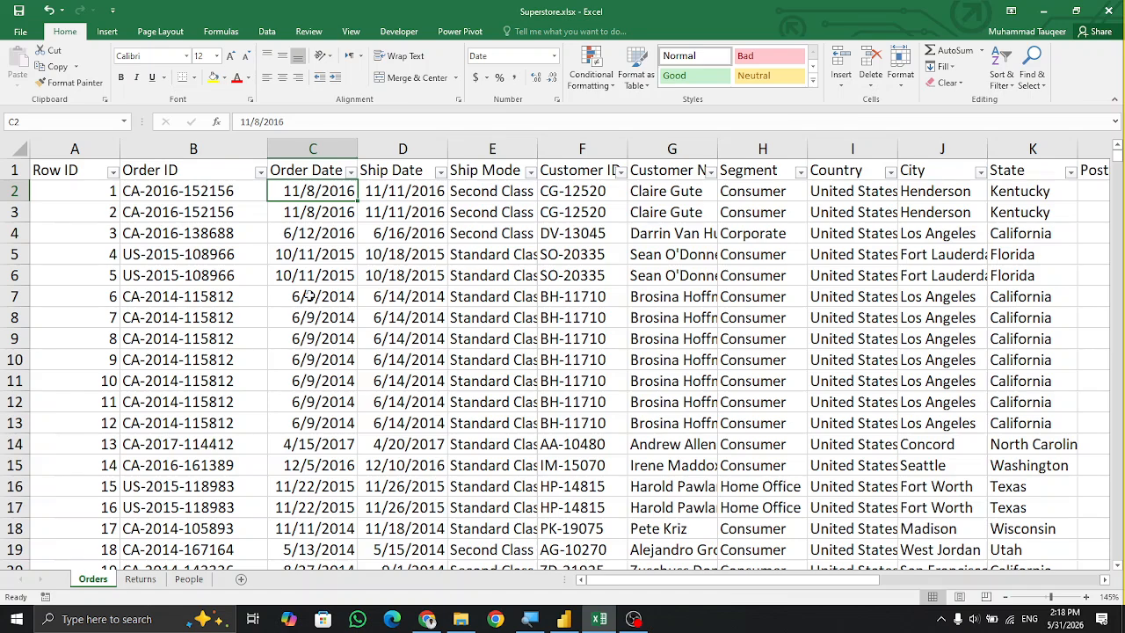
key("Right")
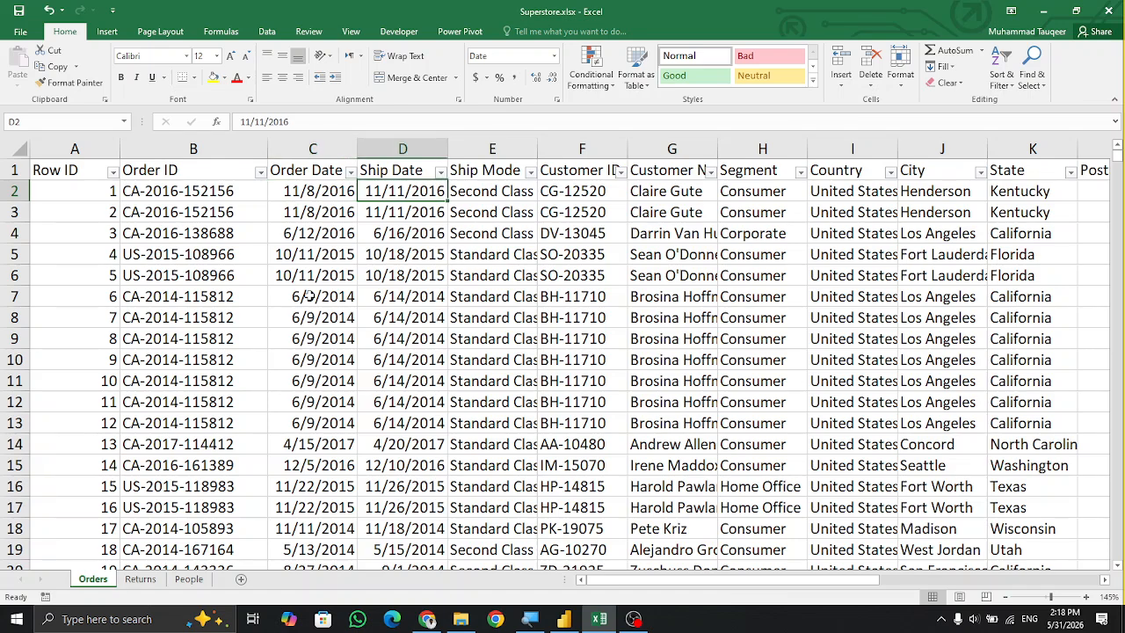
key("Right")
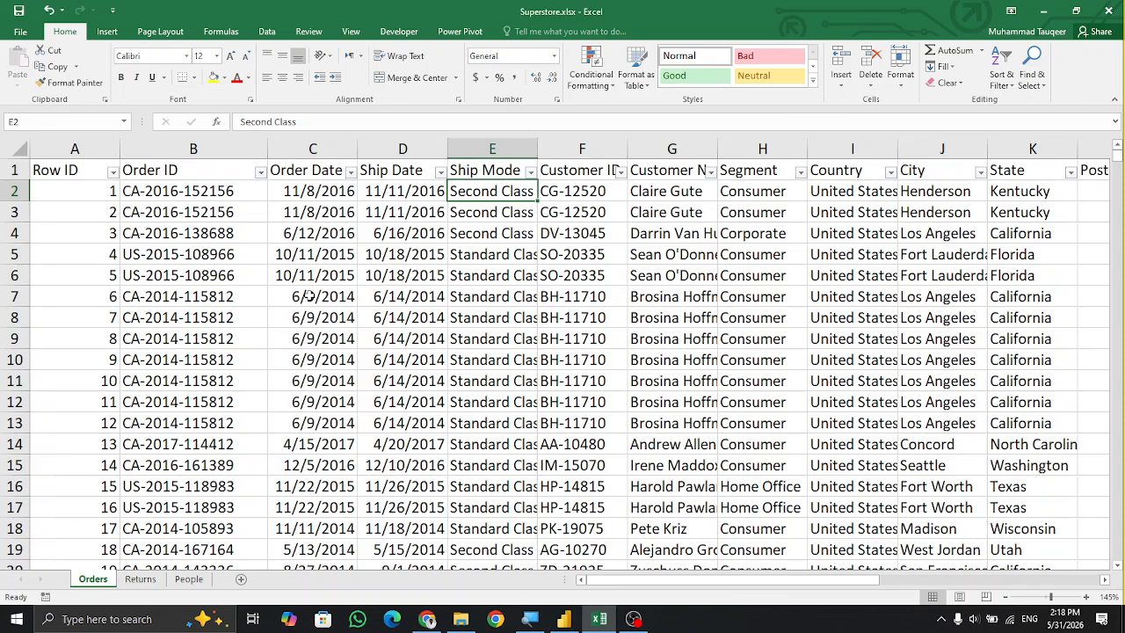
left_click(572, 192)
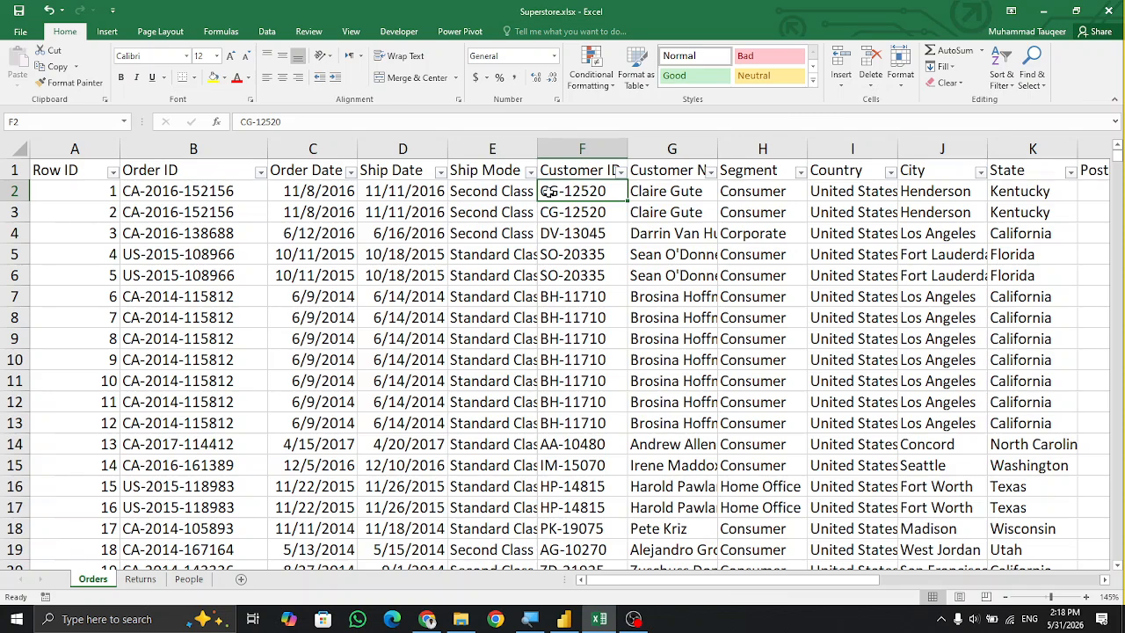
key("Right")
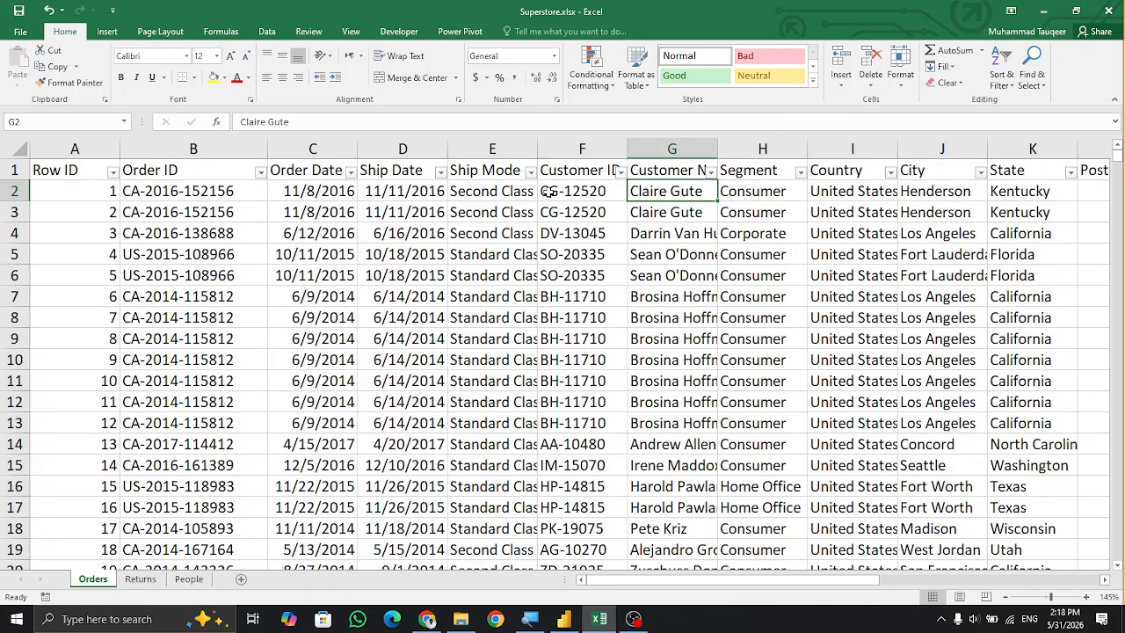
key("Right")
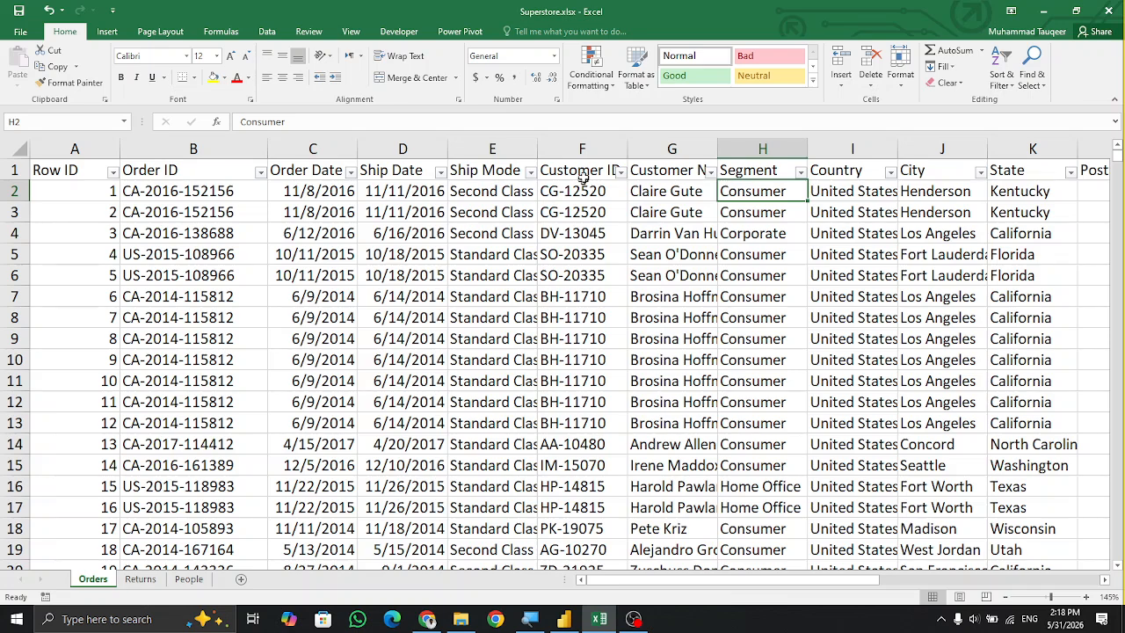
left_click(801, 173)
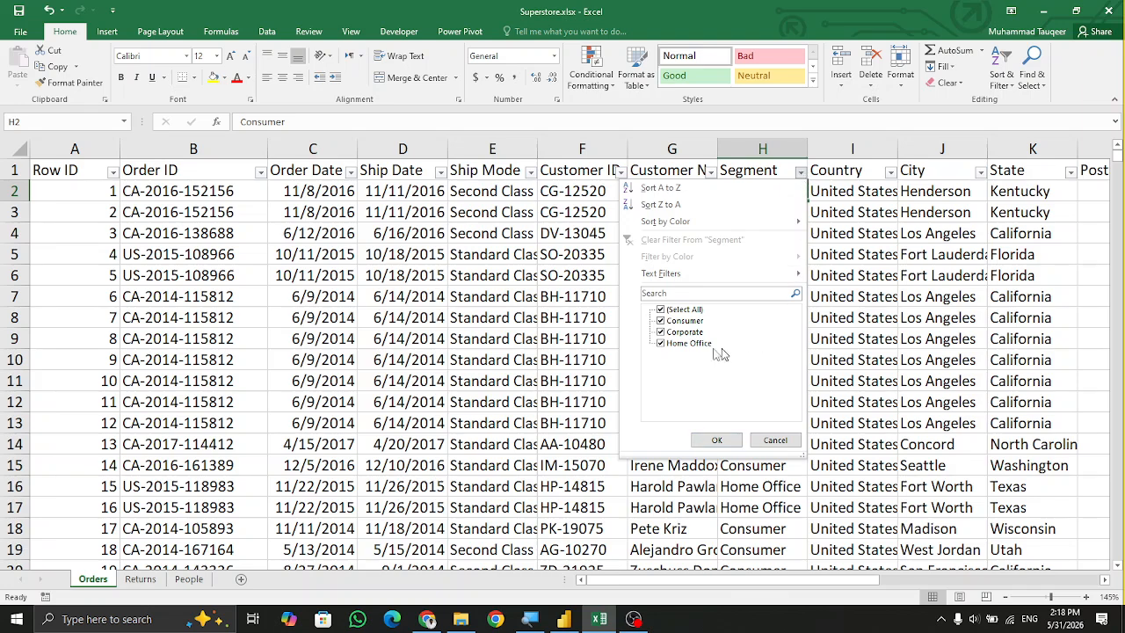
left_click(774, 440)
Examine the remaining Orders columns from Country through Profit and return to the first column.
key("Right")
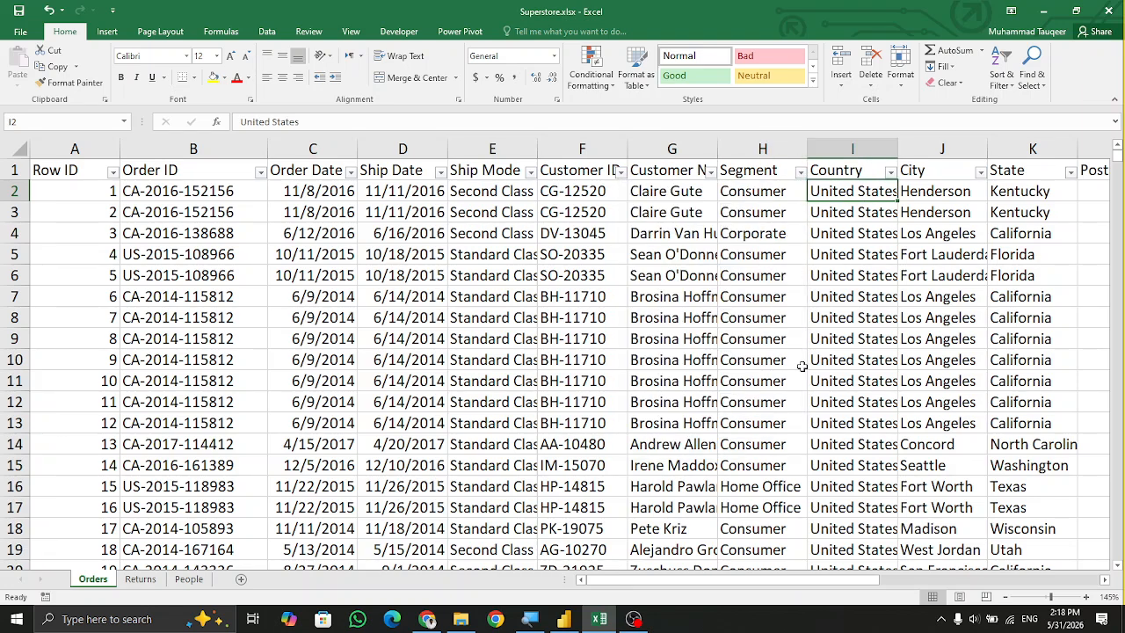
key("Right")
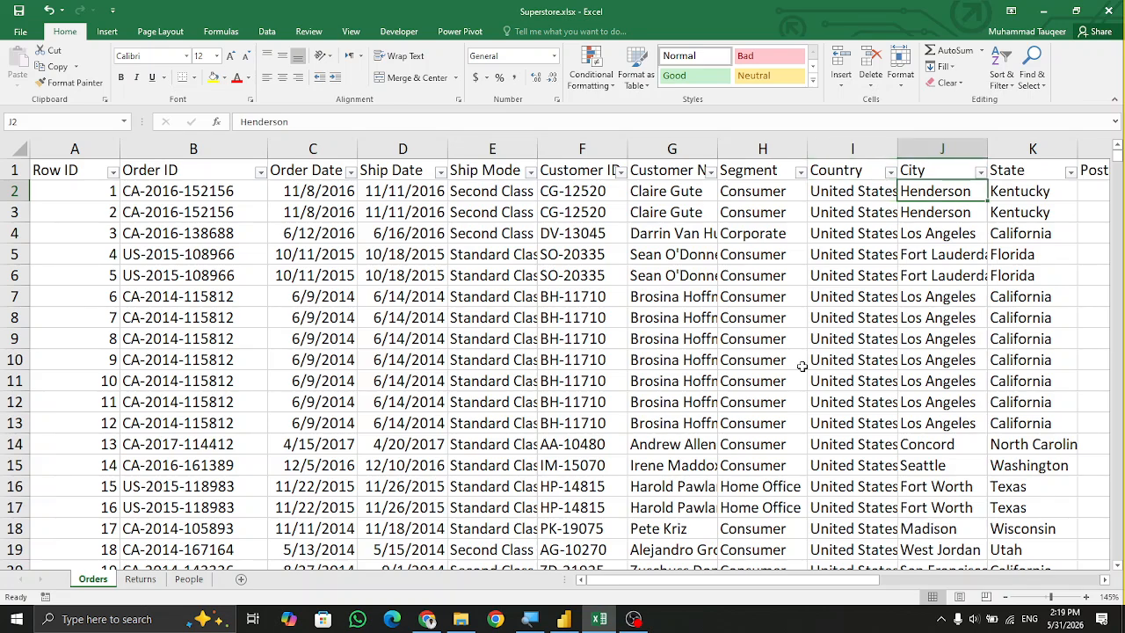
key("Right")
key("Right")
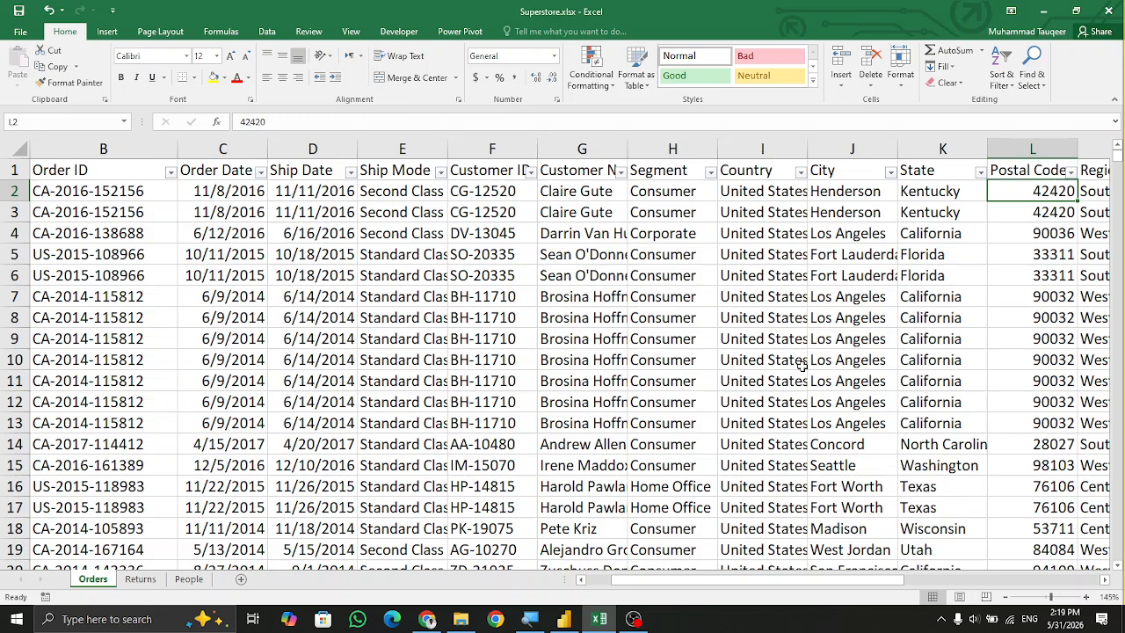
key("Right")
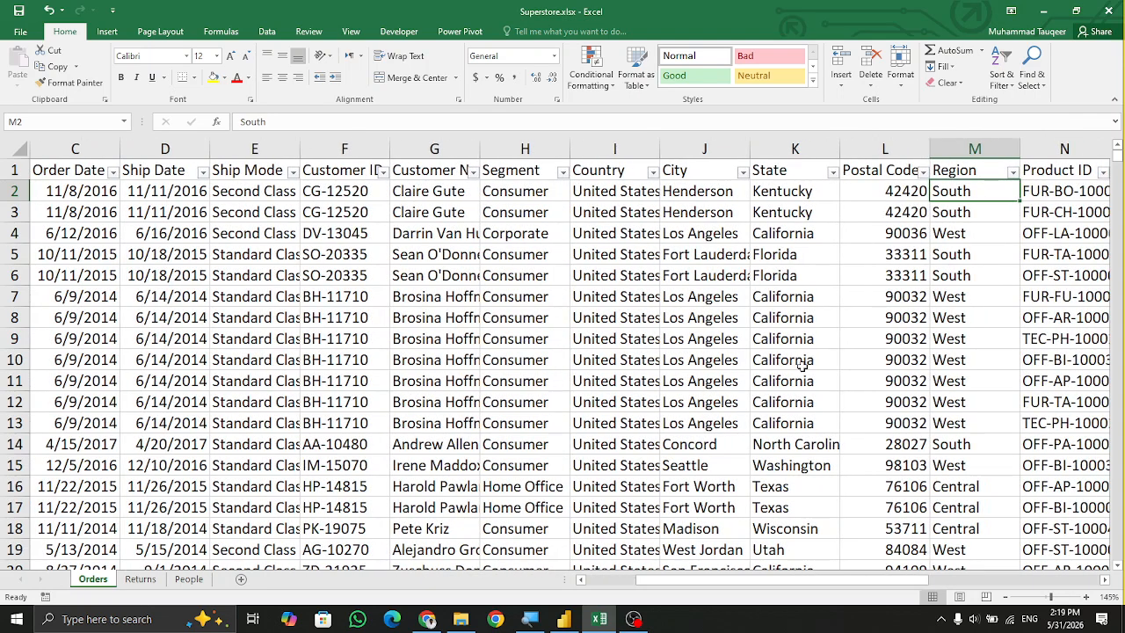
key("Right")
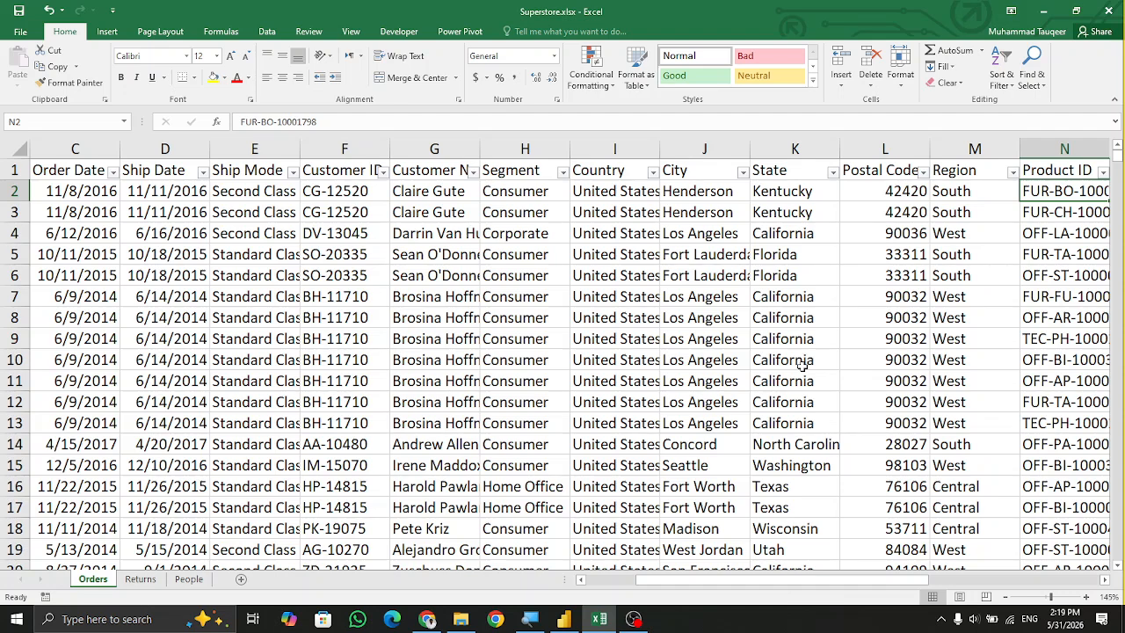
key("Right")
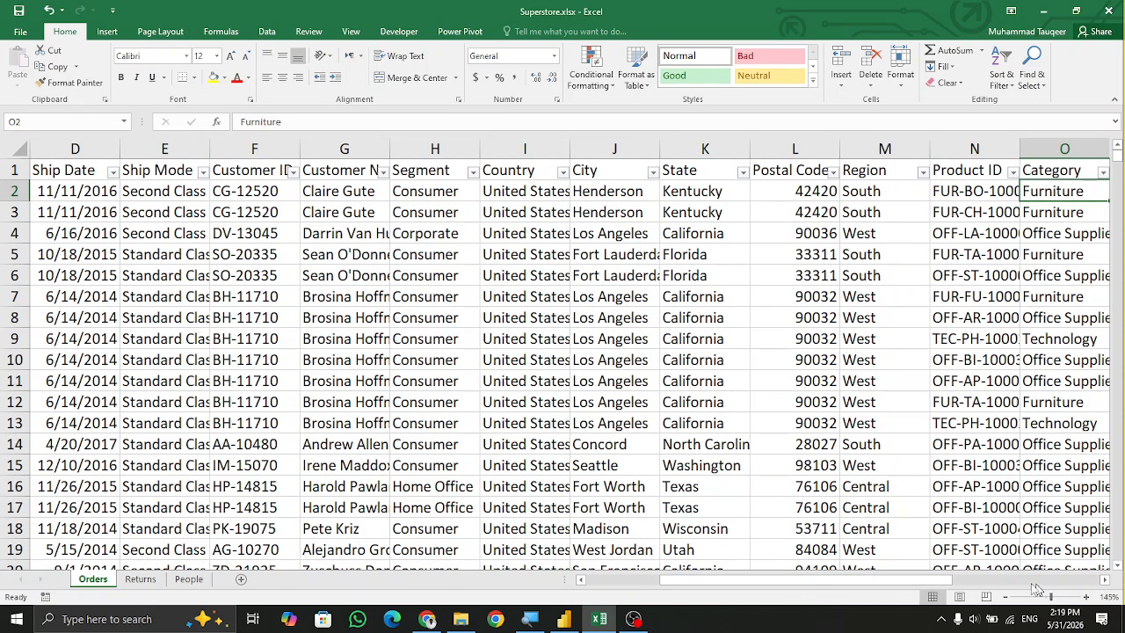
scroll(1037, 589, "right", 5)
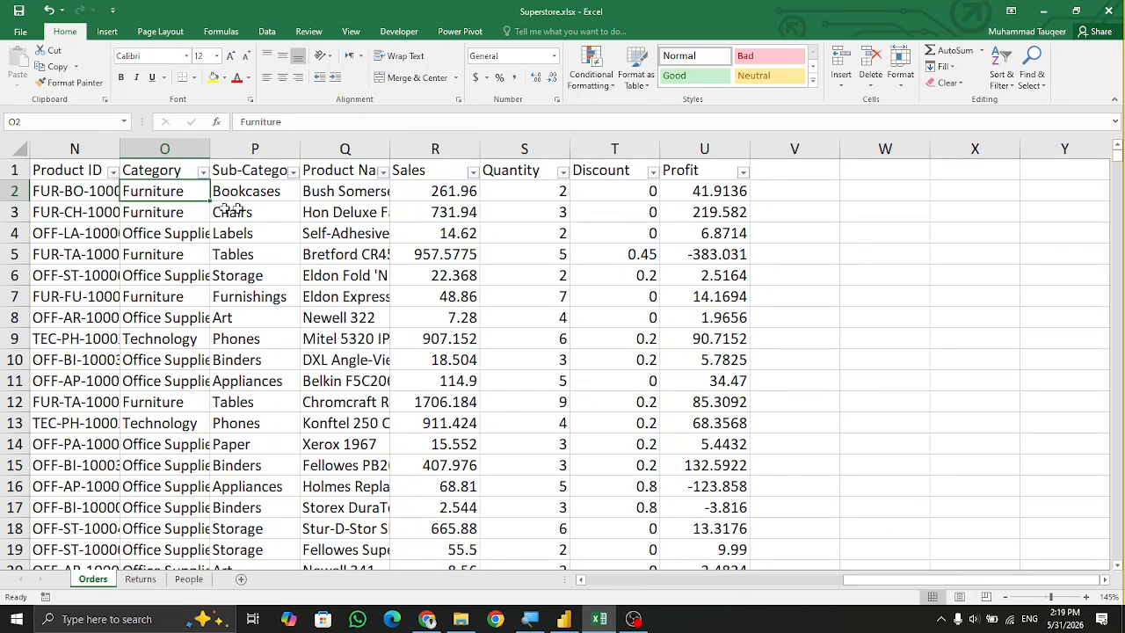
left_click(268, 193)
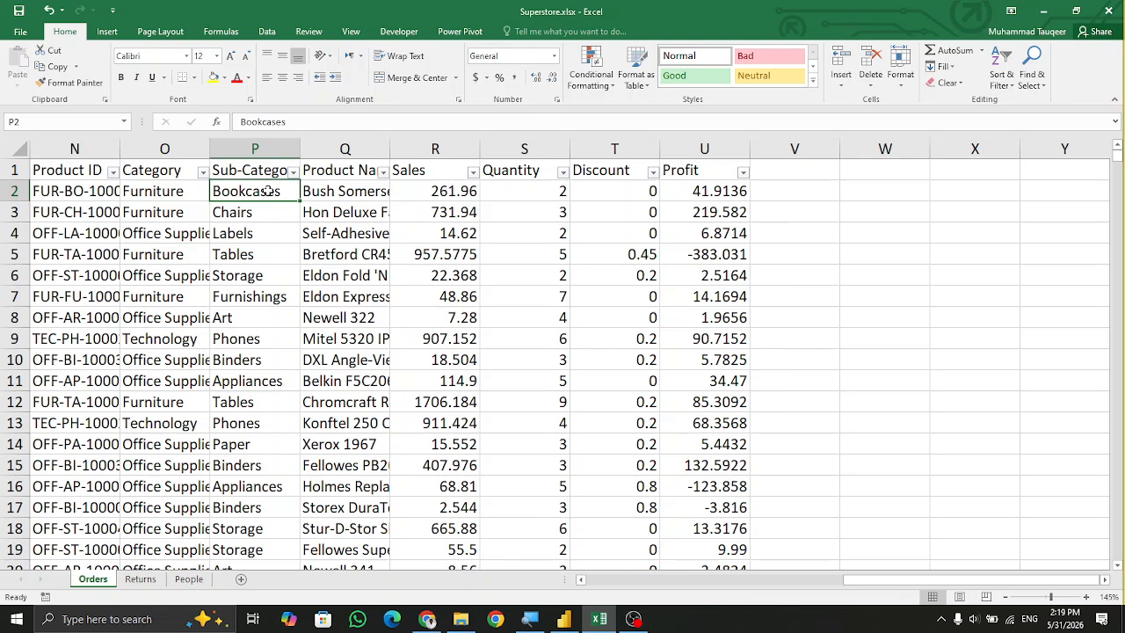
left_click(315, 193)
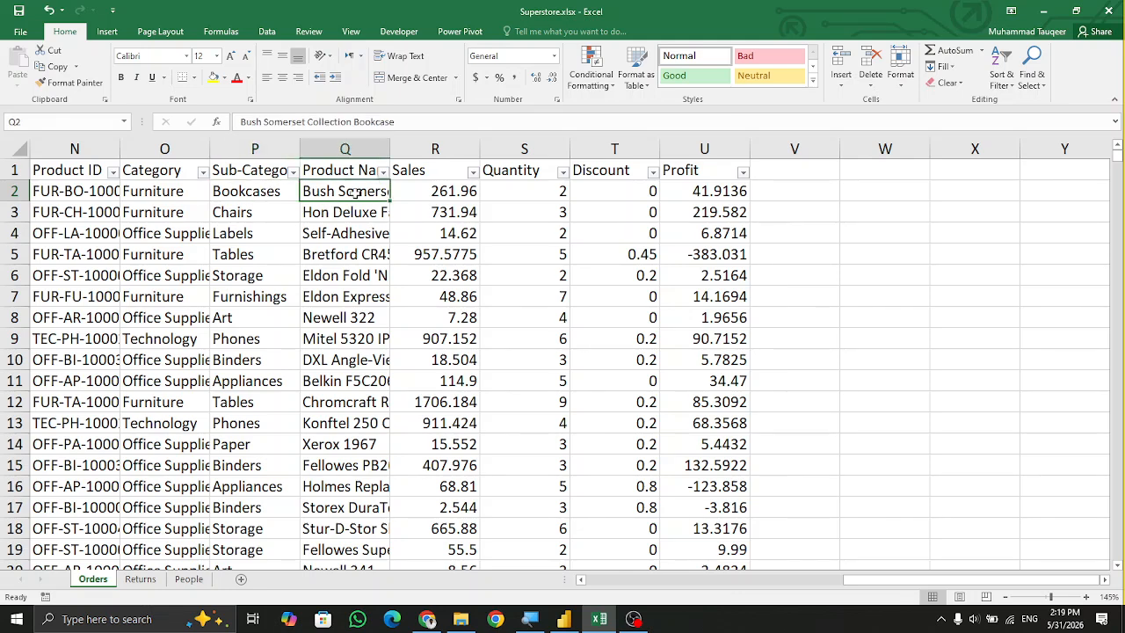
left_click(420, 187)
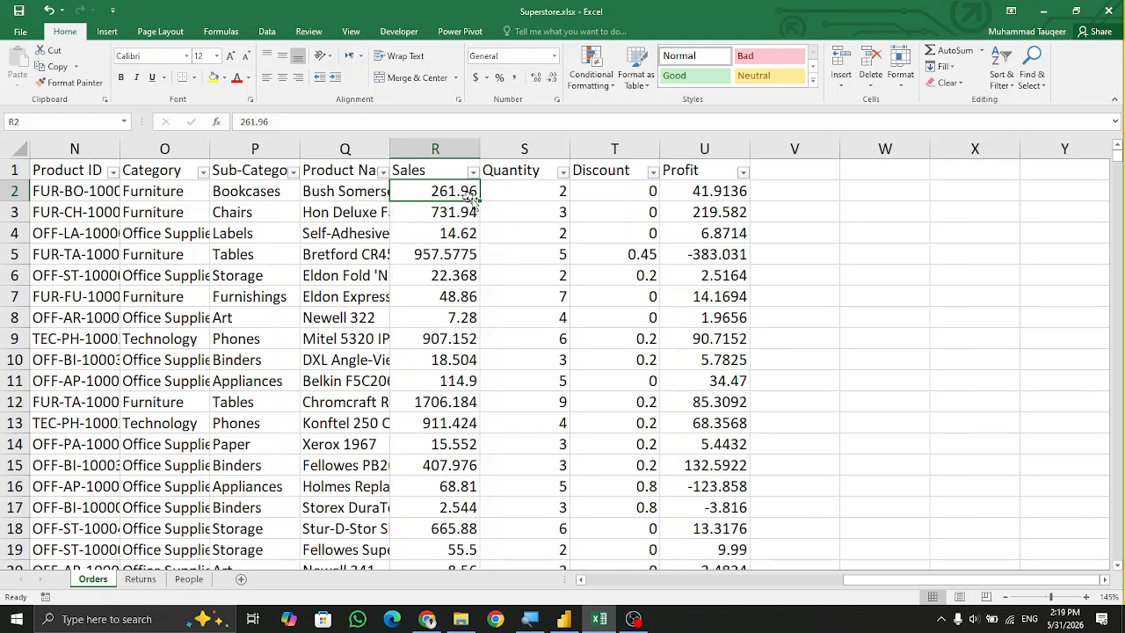
left_click(513, 183)
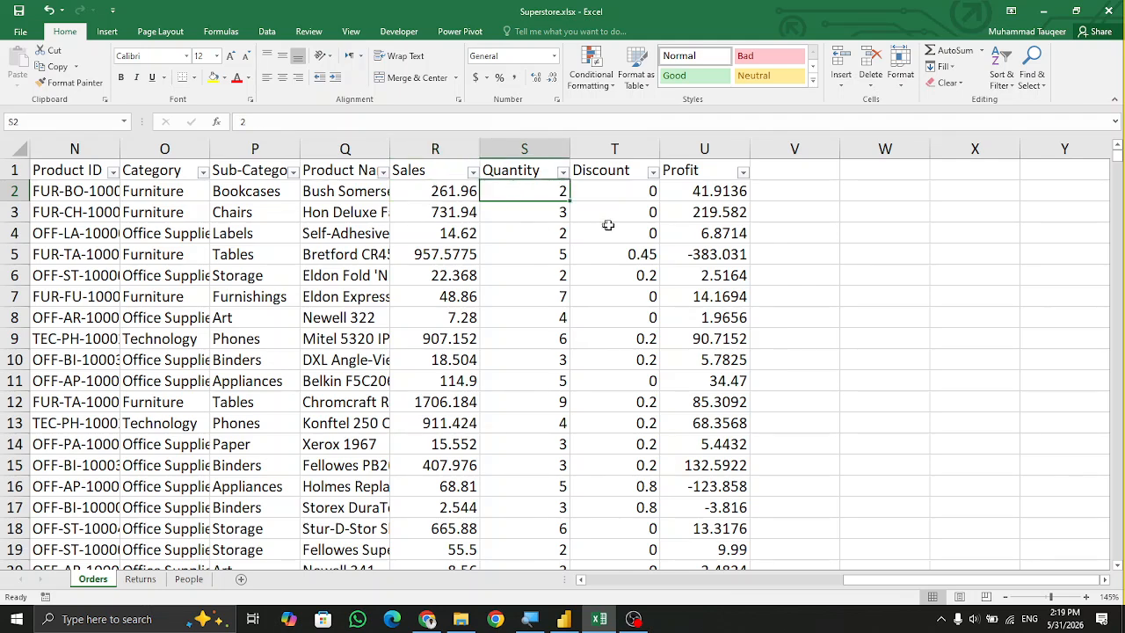
left_click(626, 194)
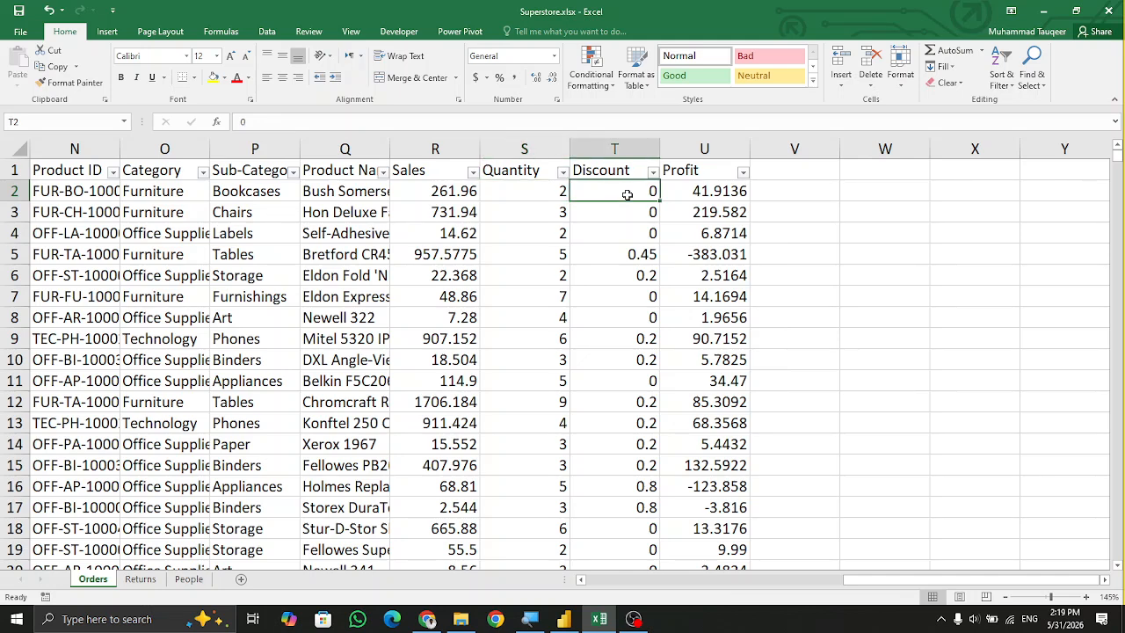
left_click(688, 195)
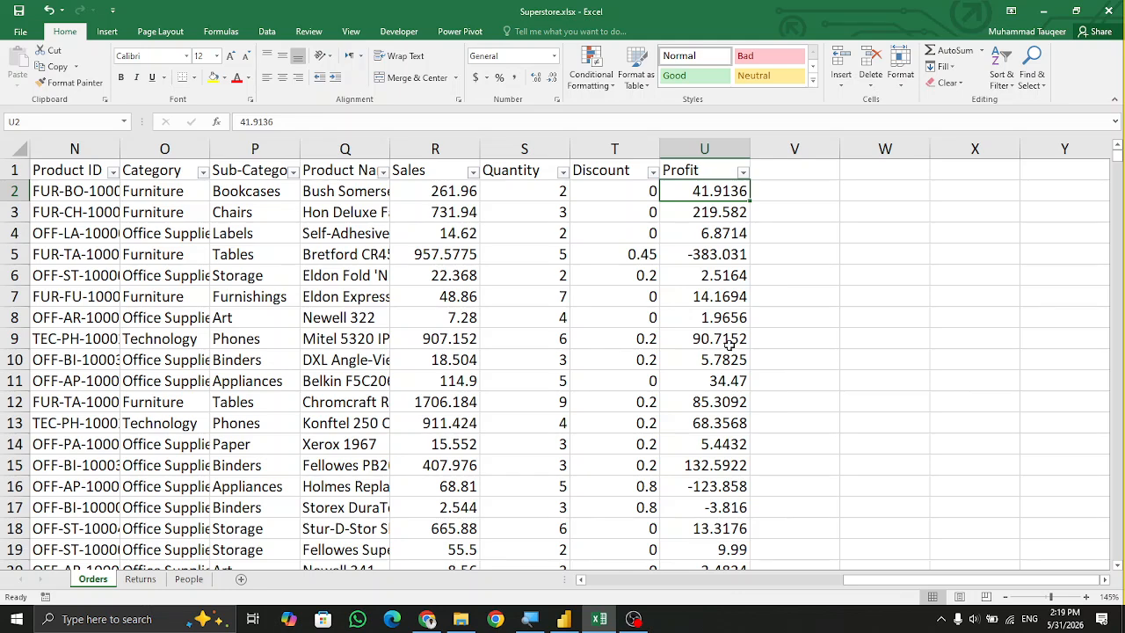
key("Left")
key("Right")
key("Left")
key("Left")
key("Left")
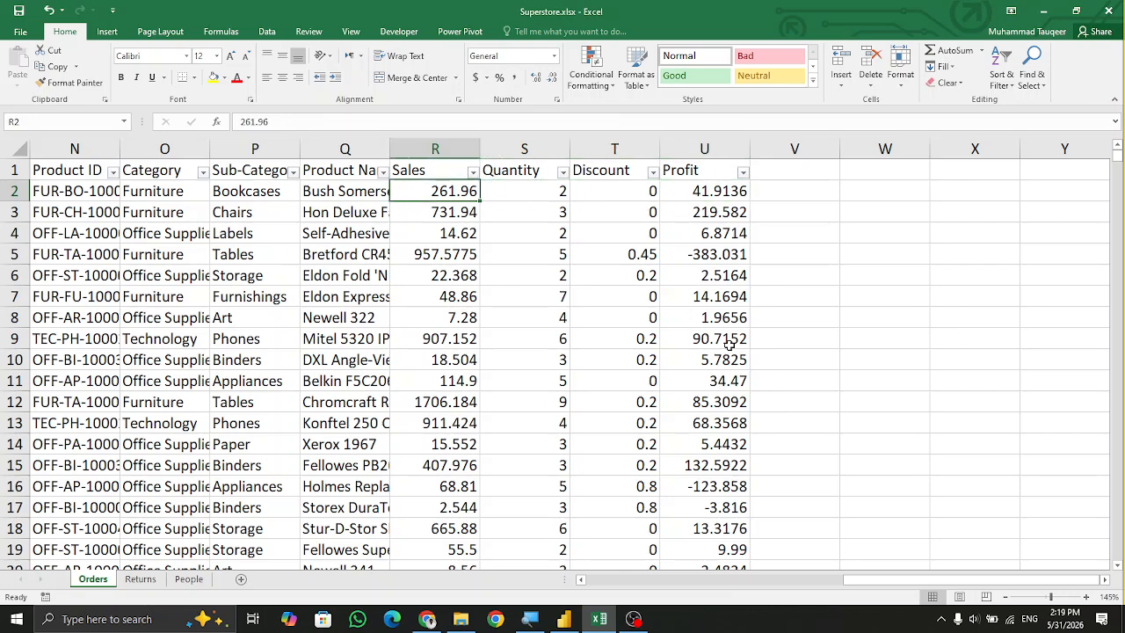
key("ctrl+Left")
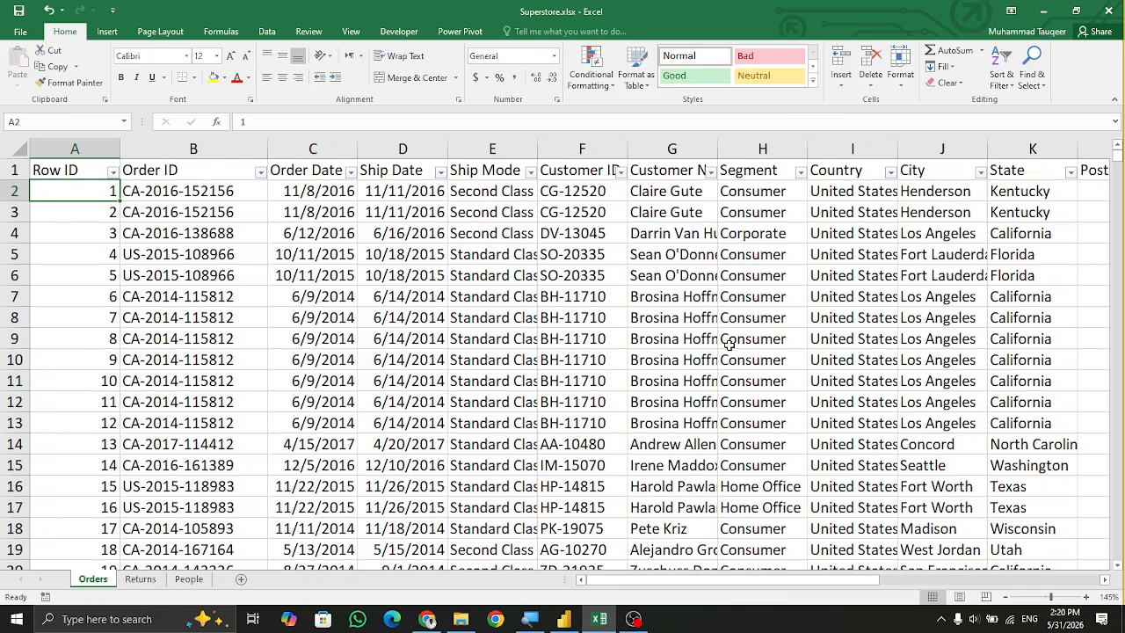
Select the first two order rows across the whole Orders table to compare them.
key("ctrl+shift+Right")
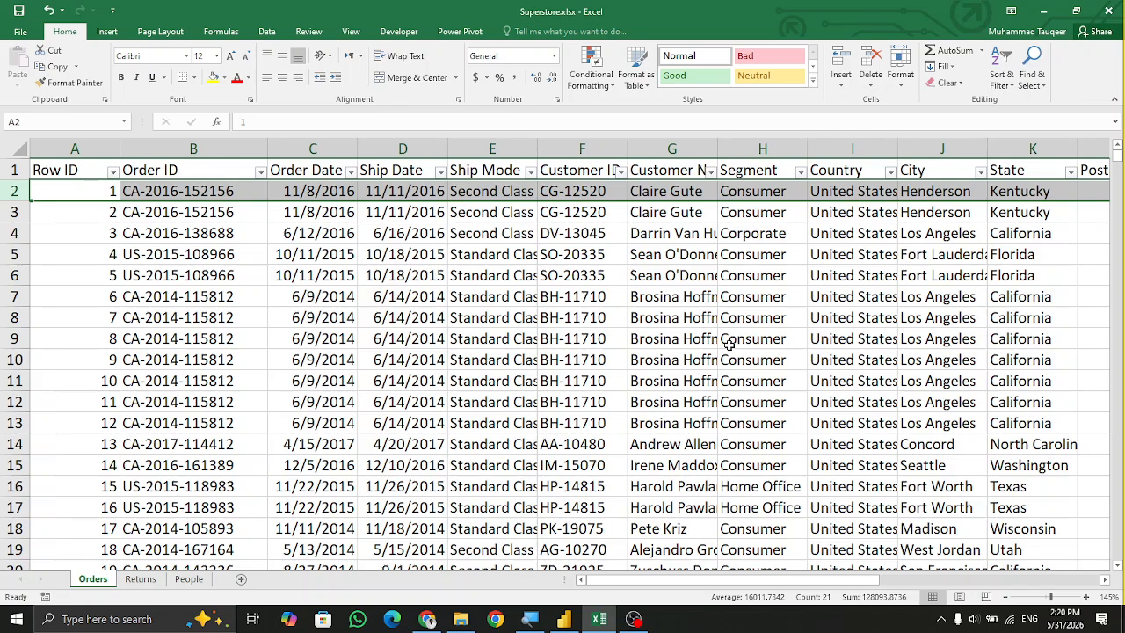
key("shift+Down")
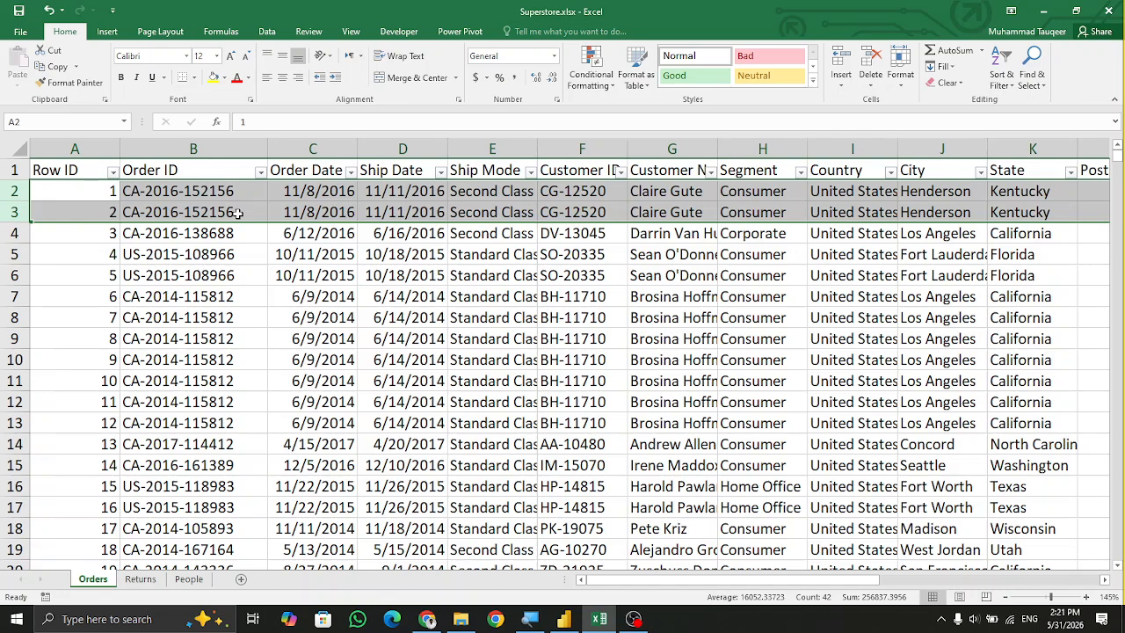
key("Right")
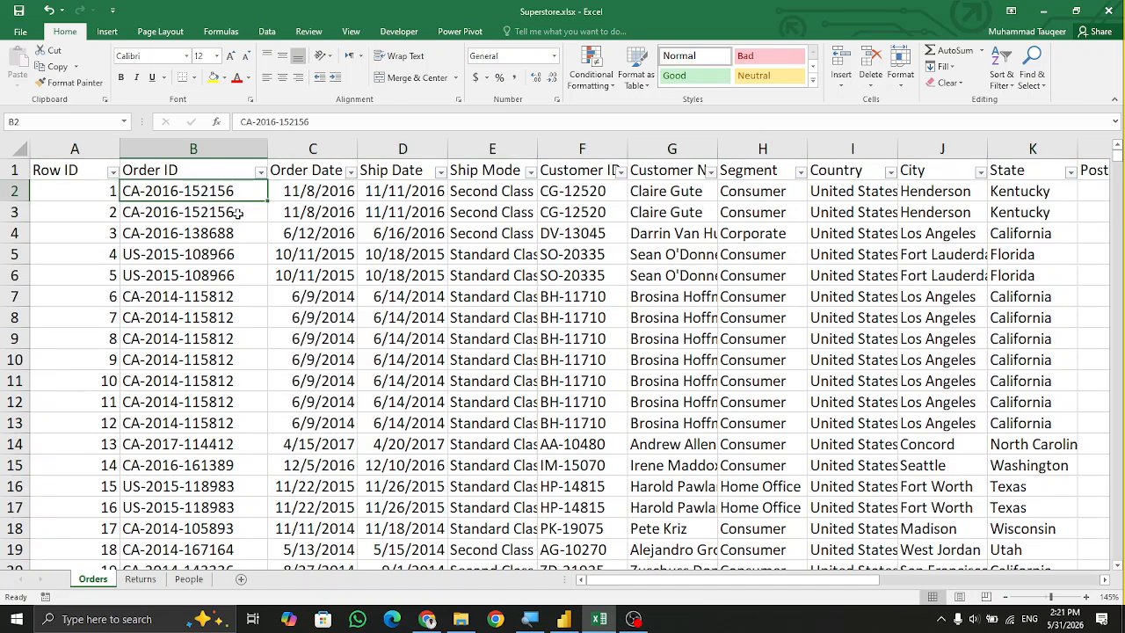
key("shift+space")
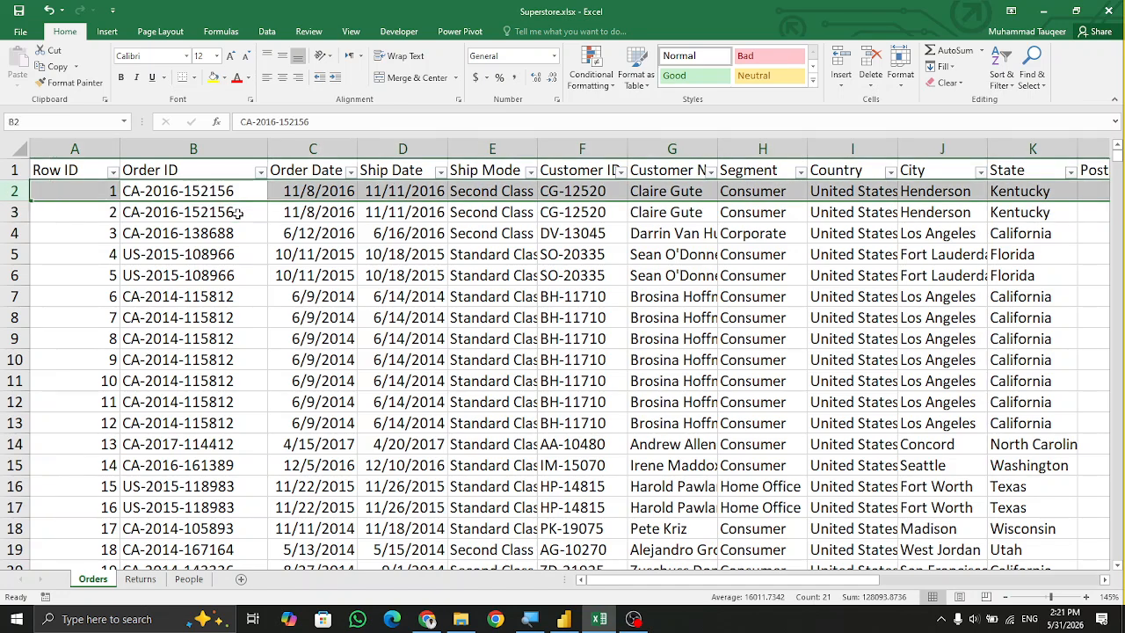
Select the Order ID through Customer Name cells of the first two orders for comparison.
key("Right")
key("Right")
key("Right")
key("Right")
key("Right")
key("Right")
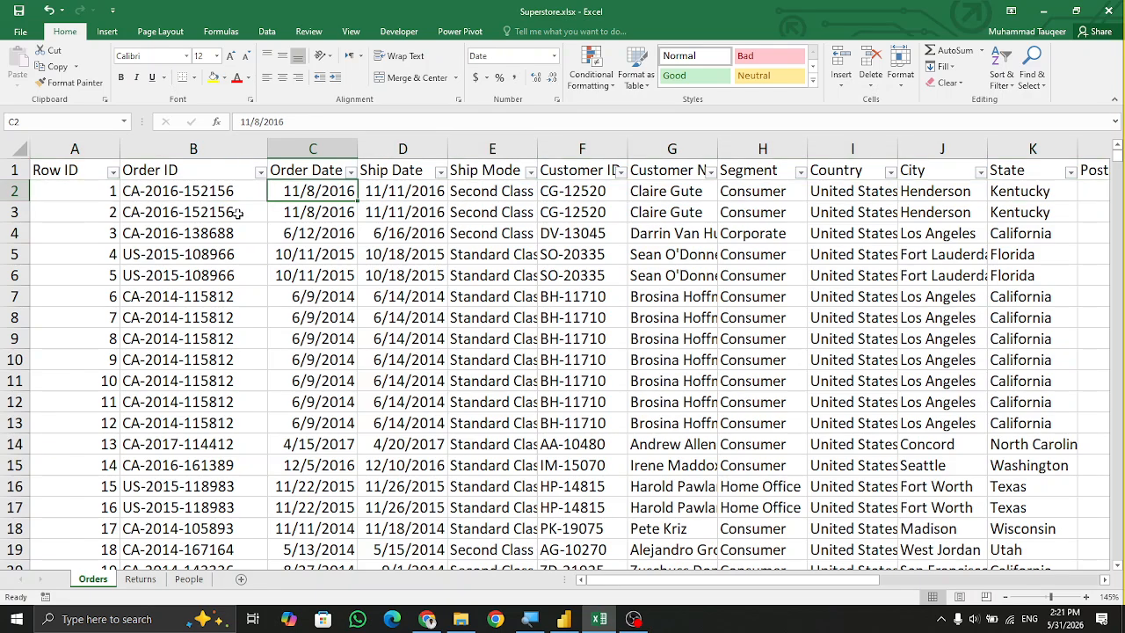
key("Right")
key("Right")
key("Right")
key("Right")
key("Right")
key("Right")
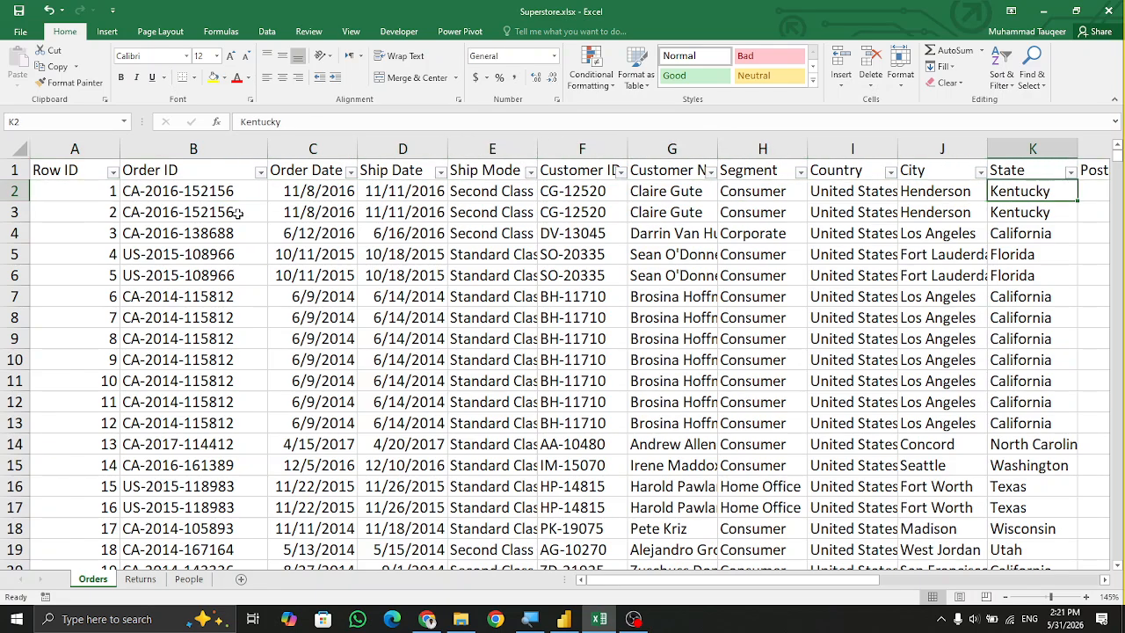
key("Right")
key("Left")
key("Left")
key("Left")
key("Left")
key("Left")
key("Left")
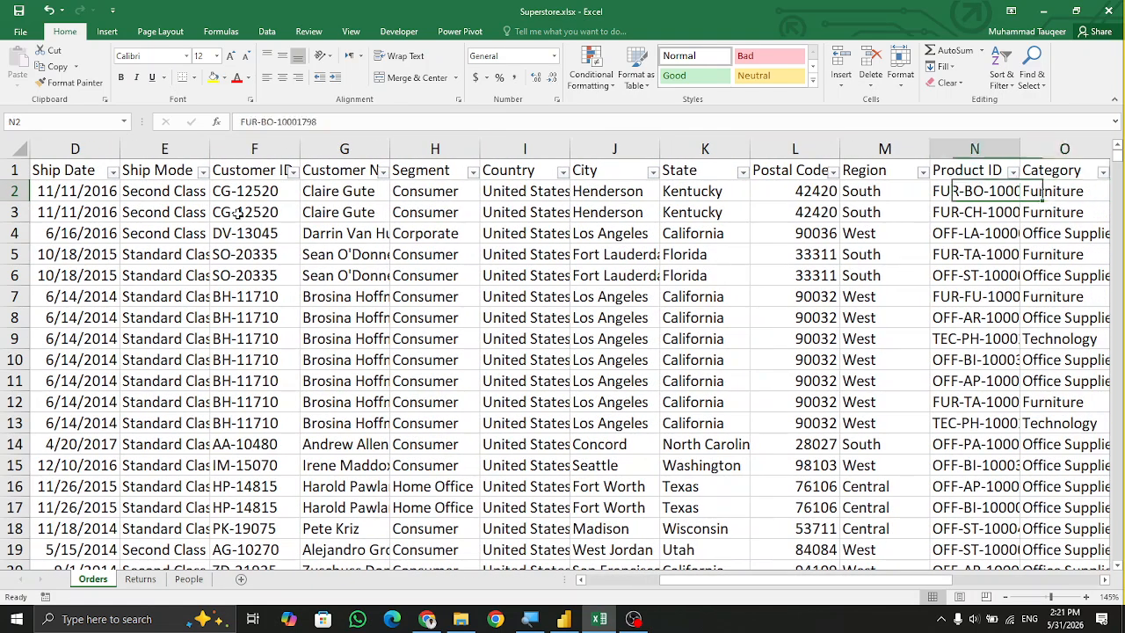
key("Left")
key("Left")
key("Left")
key("Left")
key("Left")
key("Left")
key("Left")
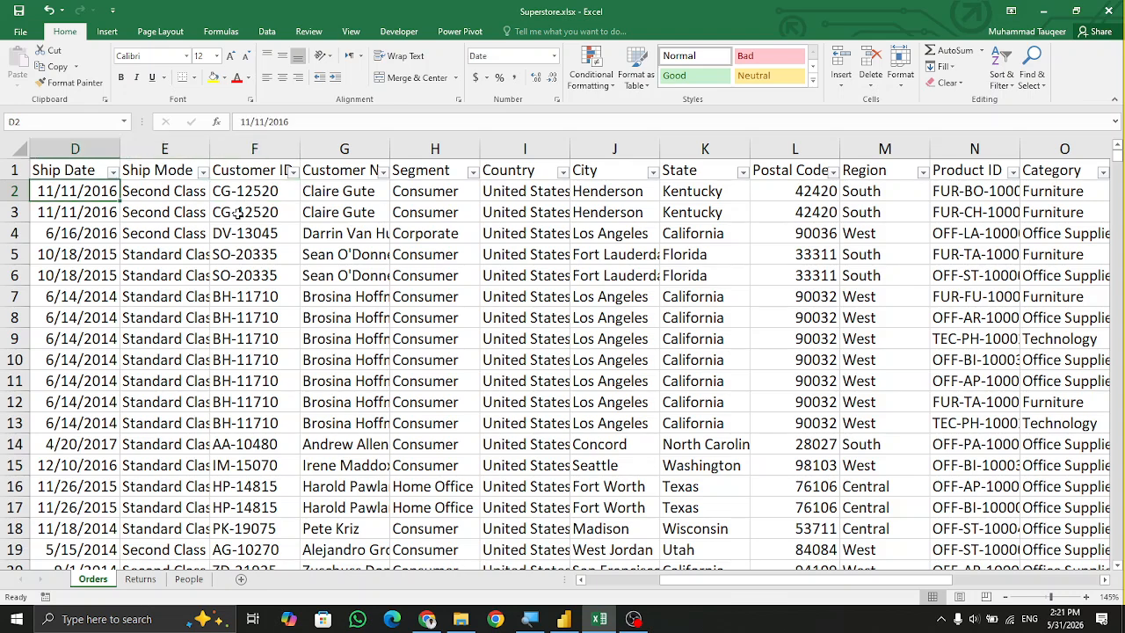
key("shift+Down")
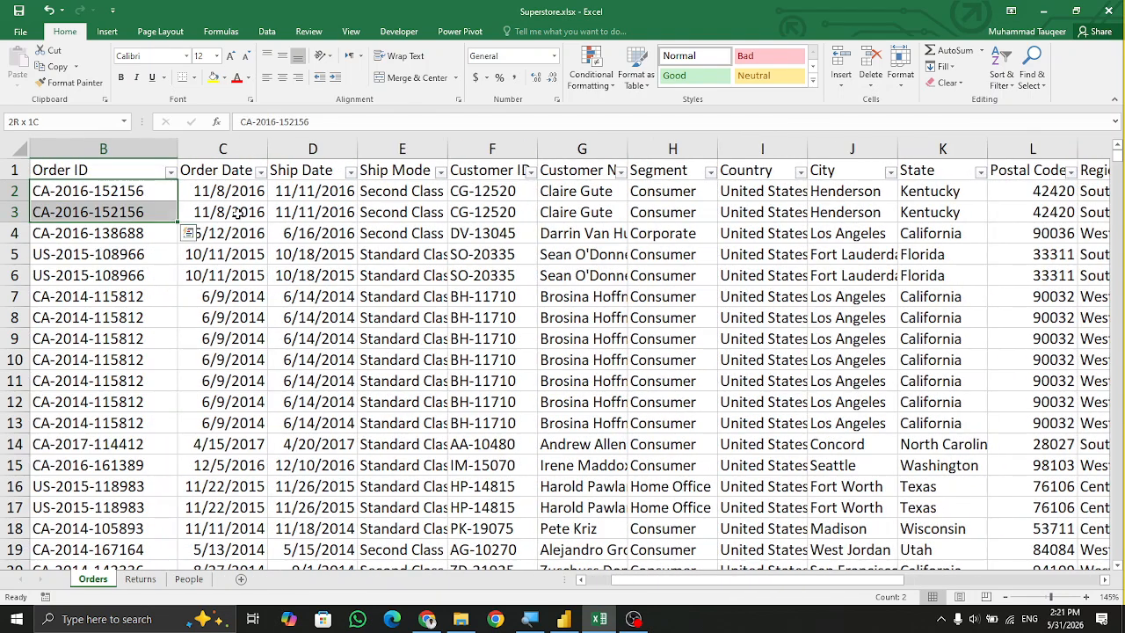
key("shift+Right")
key("shift+Right")
key("shift+Right")
key("shift+Right")
key("shift+Right")
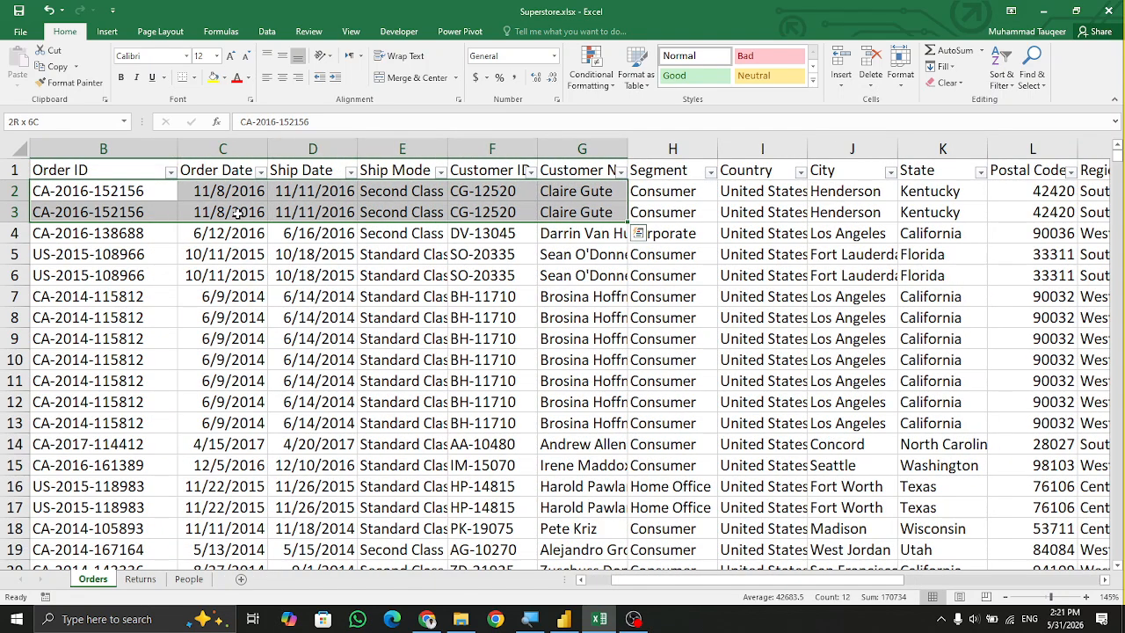
Extend the selection of the first two orders column by column across the Orders table through Profit, then return to the first column.
key("shift+Left")
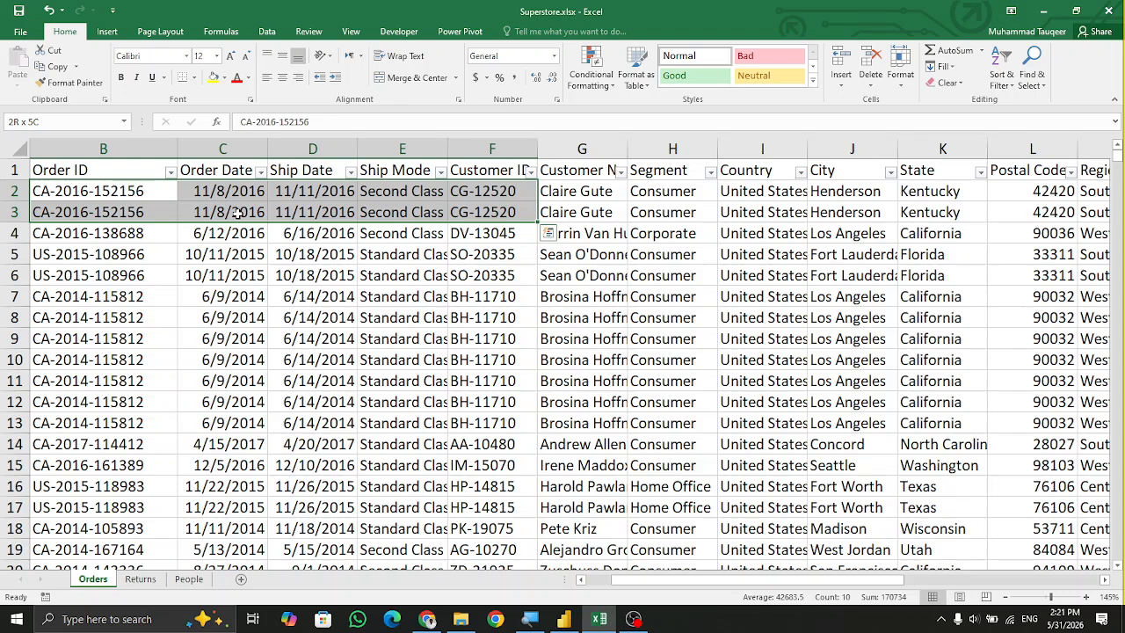
key("shift+Down")
key("shift+Up")
key("shift+Up")
key("shift+Down")
scroll(448, 277, "up", 2)
scroll(493, 194, "up", 1)
key("shift+Right")
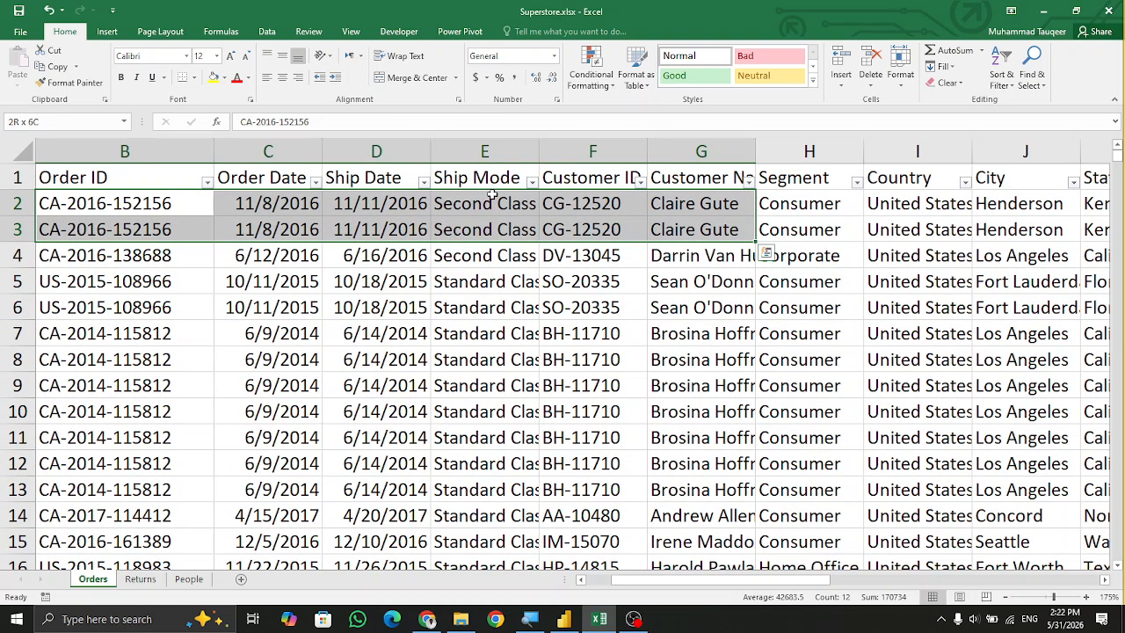
key("shift+Right")
key("shift+Right")
key("shift+Right")
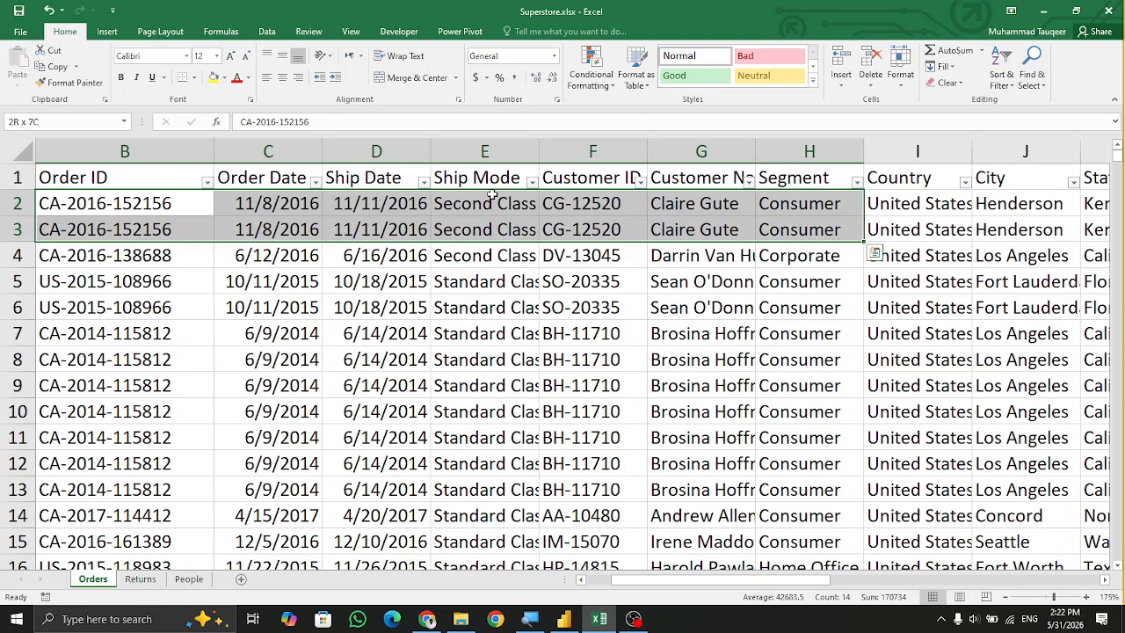
key("shift+Right")
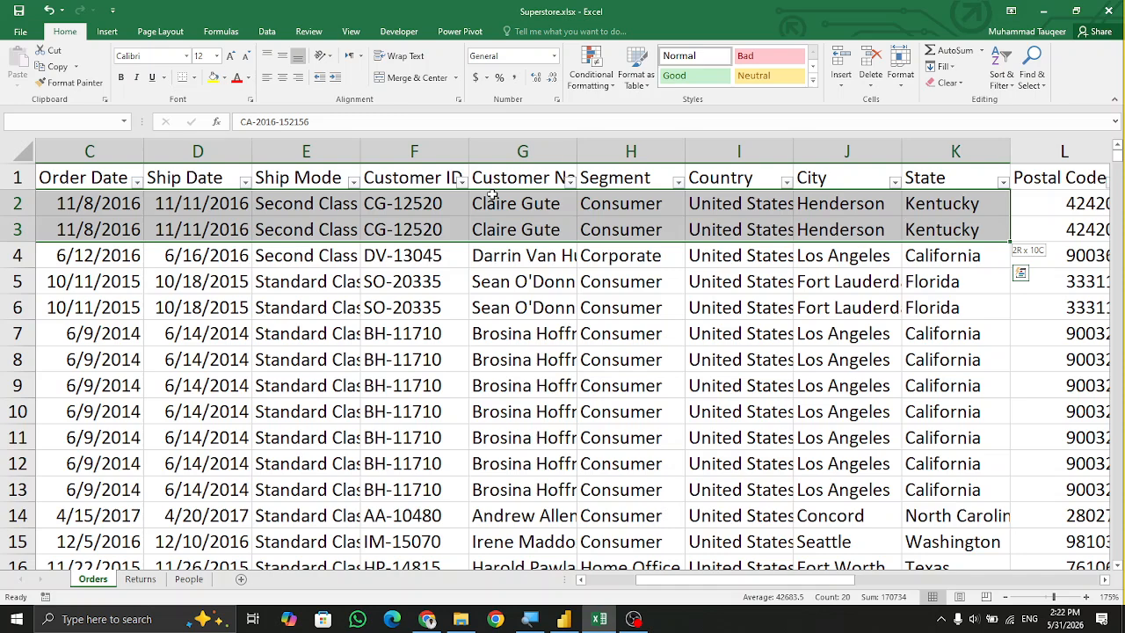
key("shift+Right")
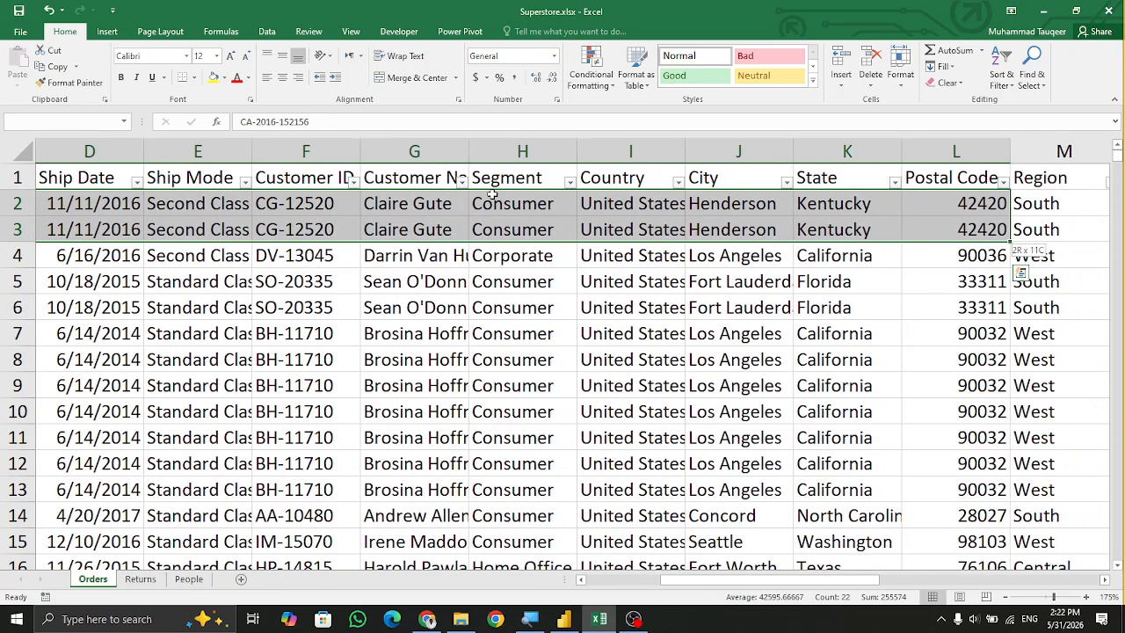
key("shift+Right")
key("shift+Right")
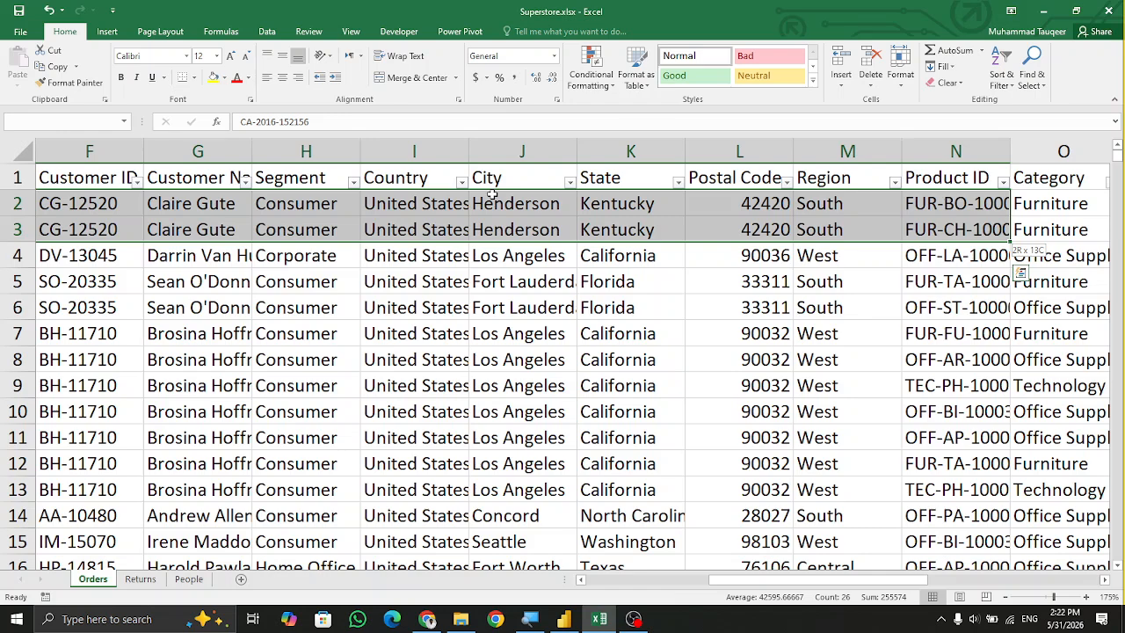
key("shift+Right")
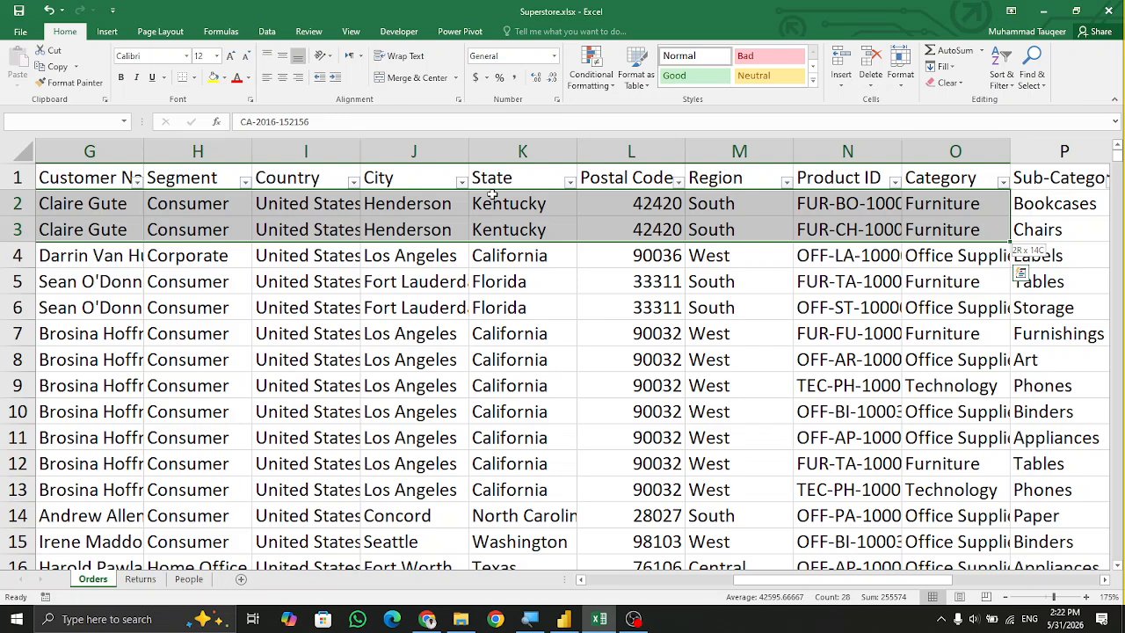
key("shift+Right")
key("shift+Right")
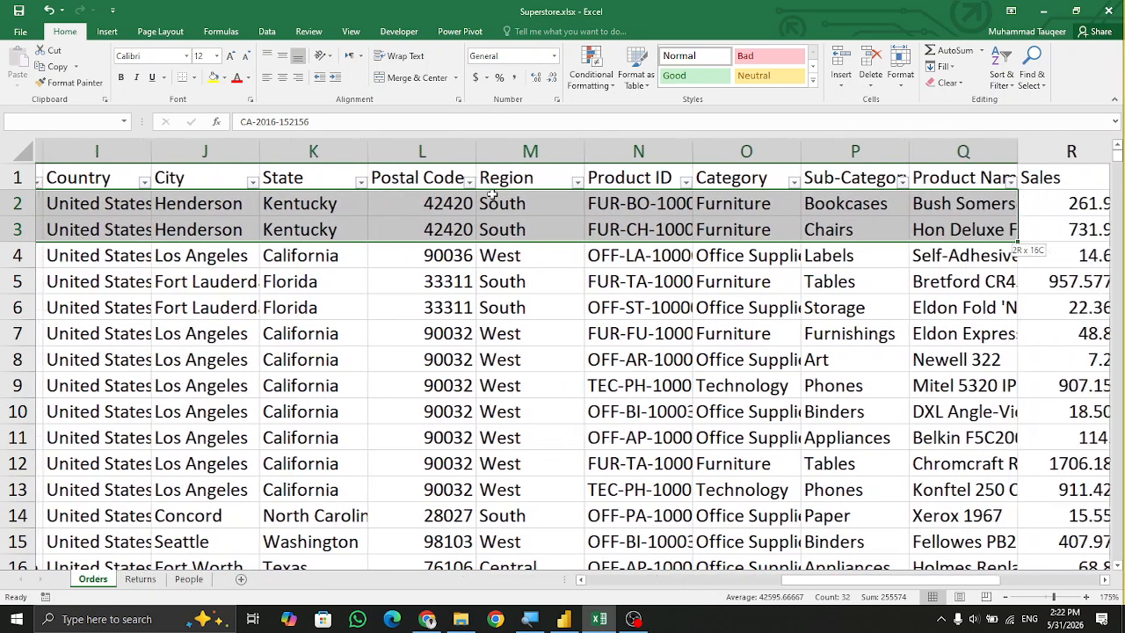
key("shift+Right")
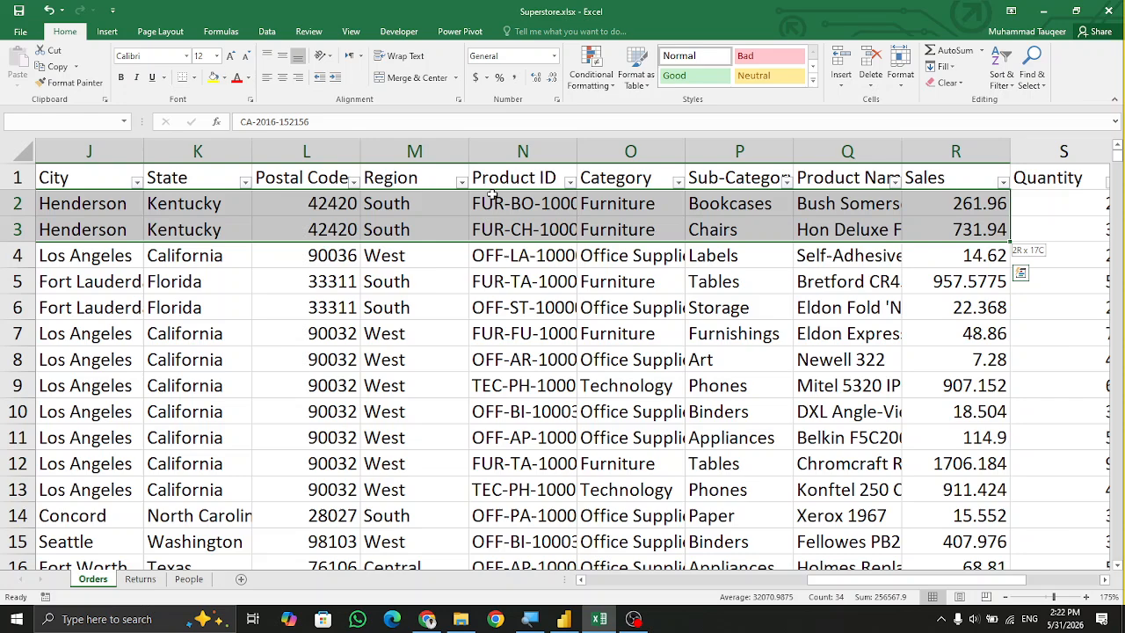
key("shift+Right")
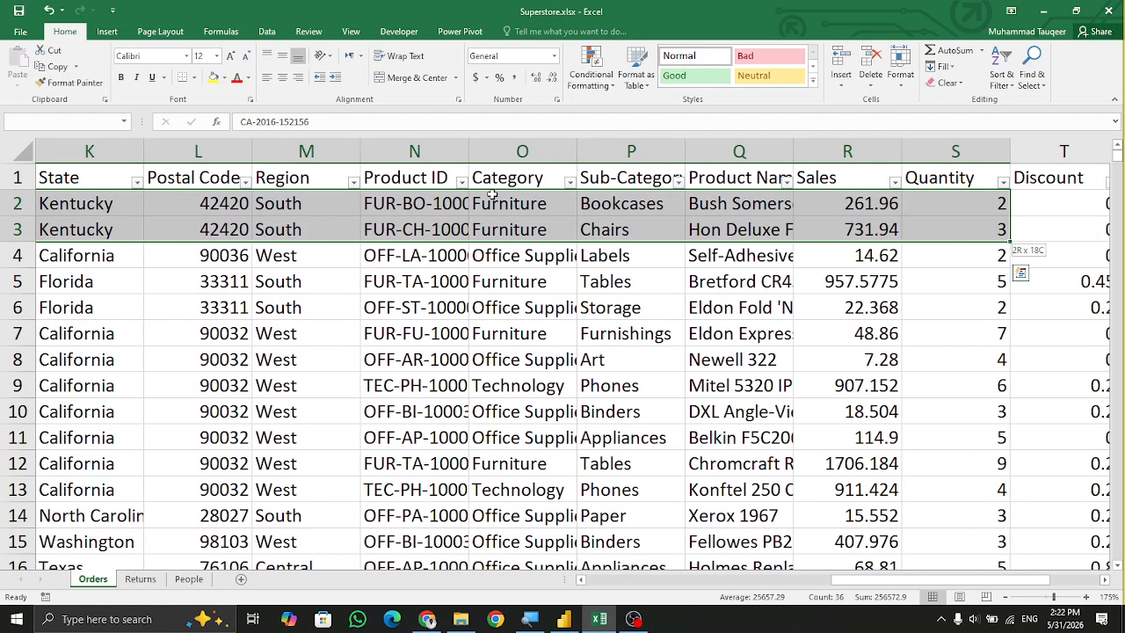
key("shift+Right")
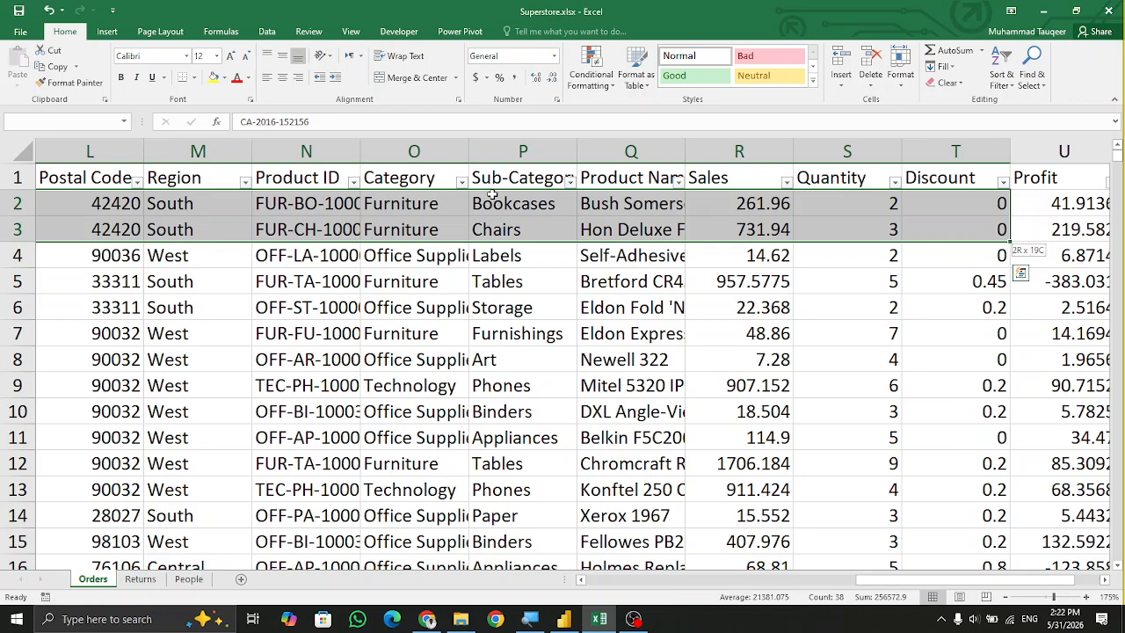
key("shift+Right")
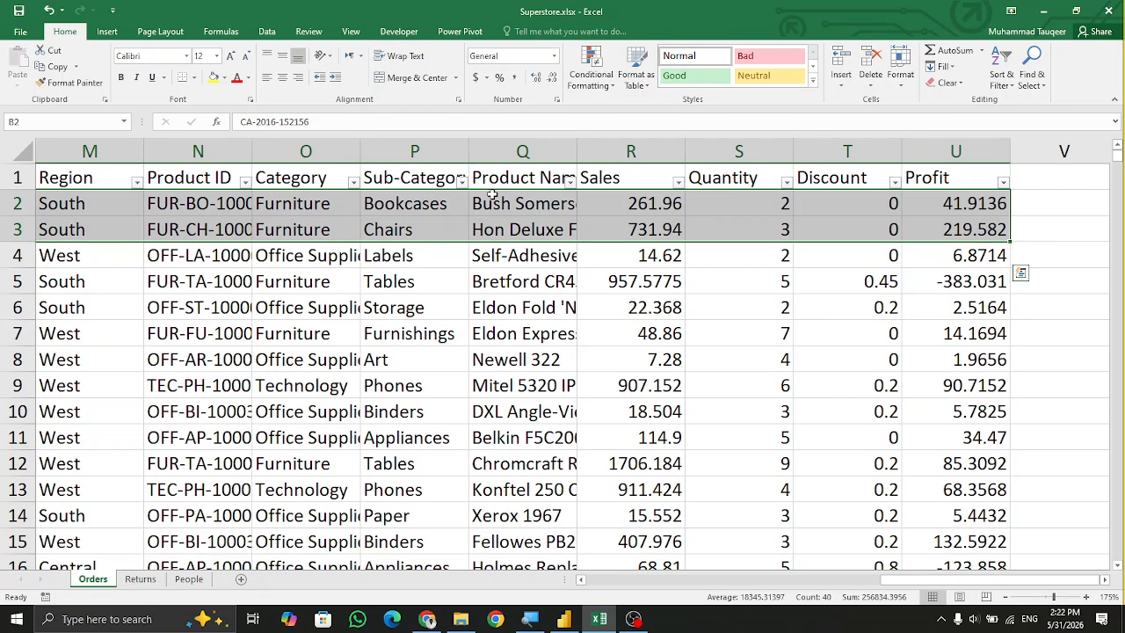
key("Home")
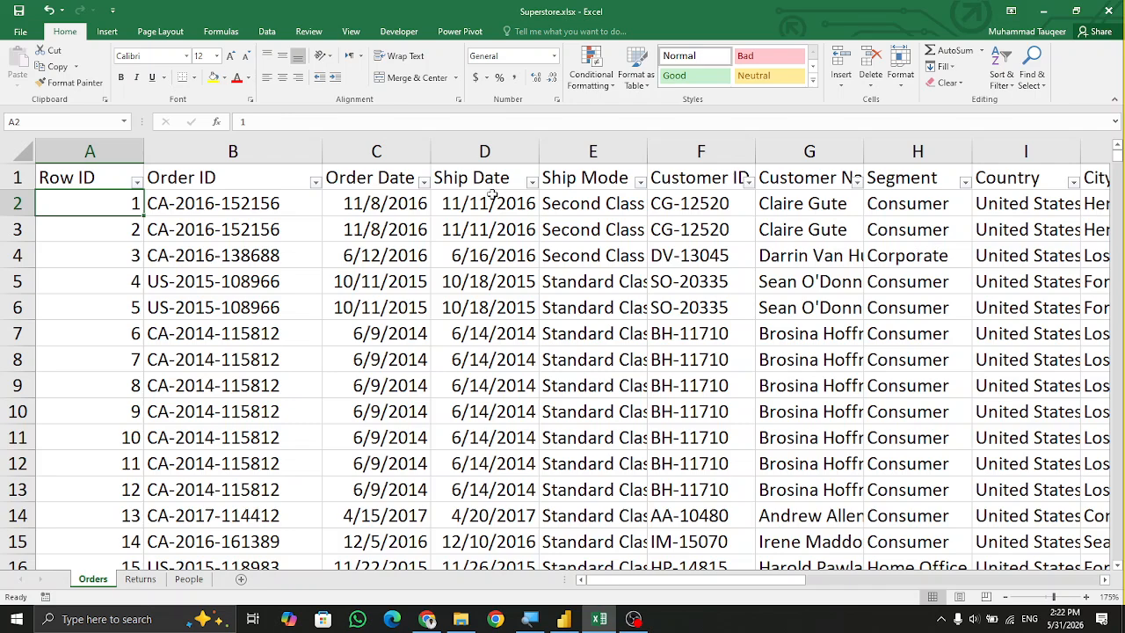
Switch to the Returns sheet and enlarge its view.
key("ctrl+Page_Down")
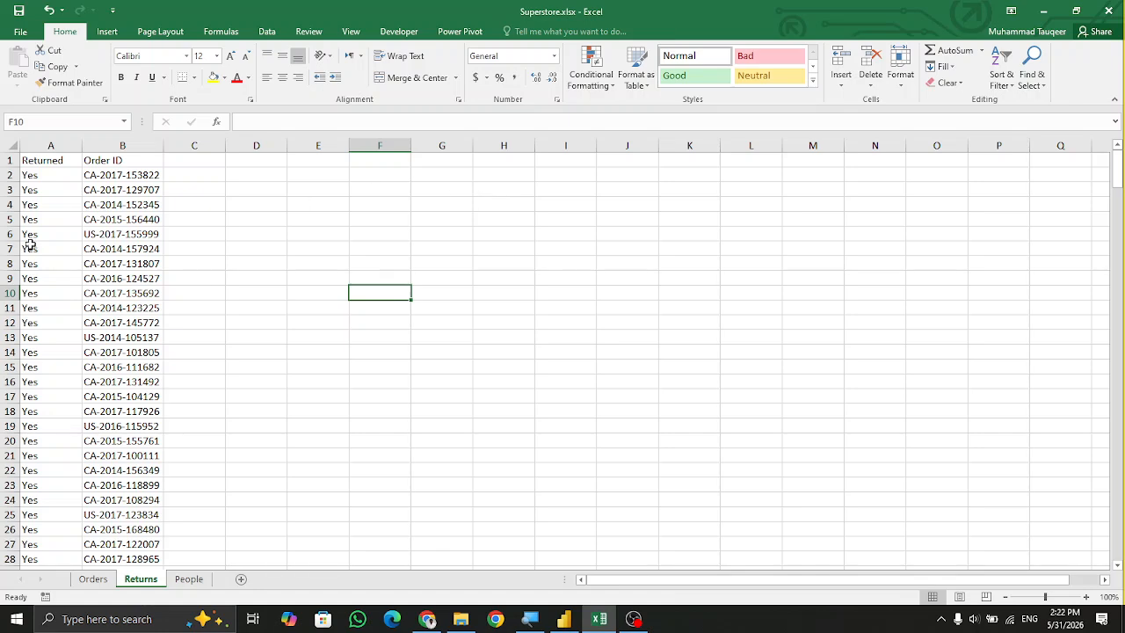
scroll(41, 221, "up", 3)
scroll(50, 219, "up", 2)
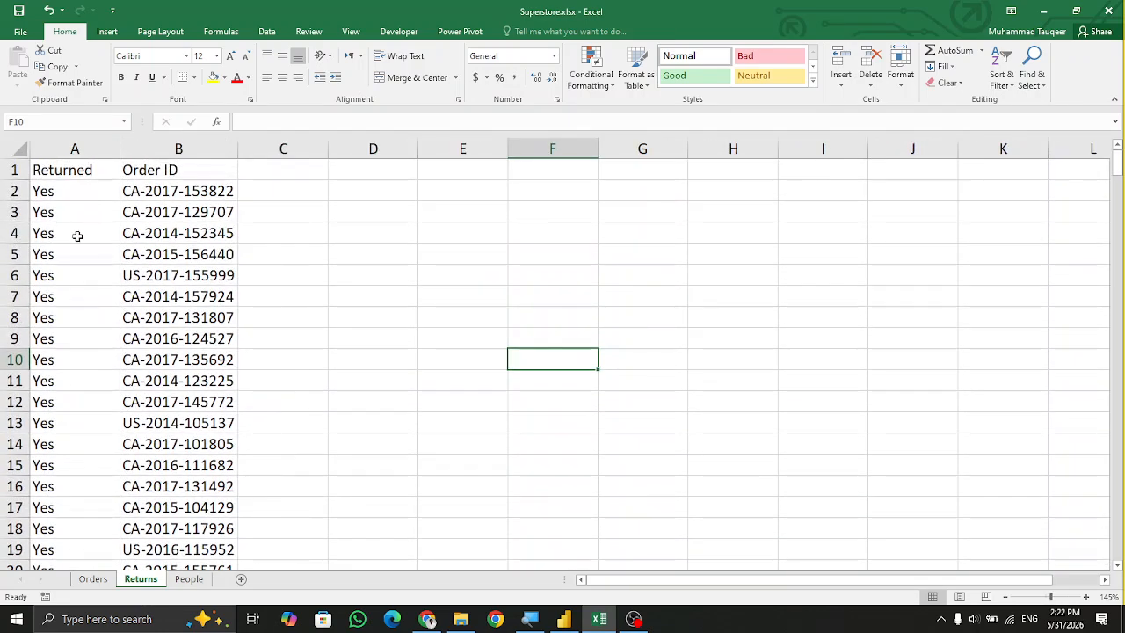
scroll(78, 236, "up", 1, "ctrl")
scroll(148, 281, "up", 1)
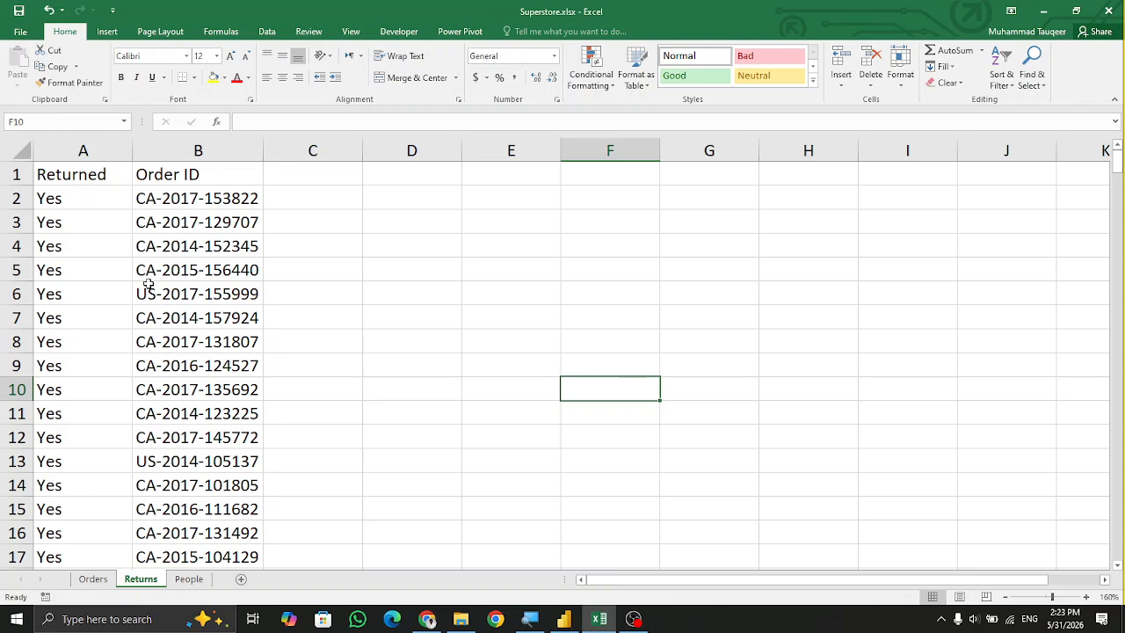
Inspect the first few Order ID values on the Returns sheet by stepping through and selecting them.
left_click(242, 200)
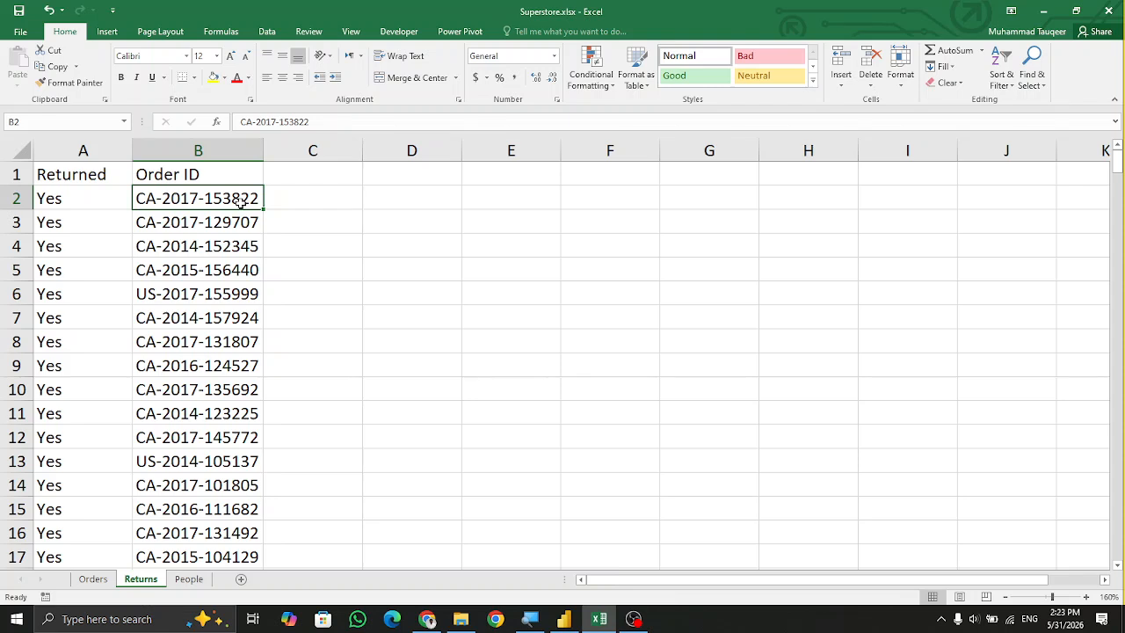
key("Down")
key("Down")
key("Down")
key("Up")
key("Up")
key("Up")
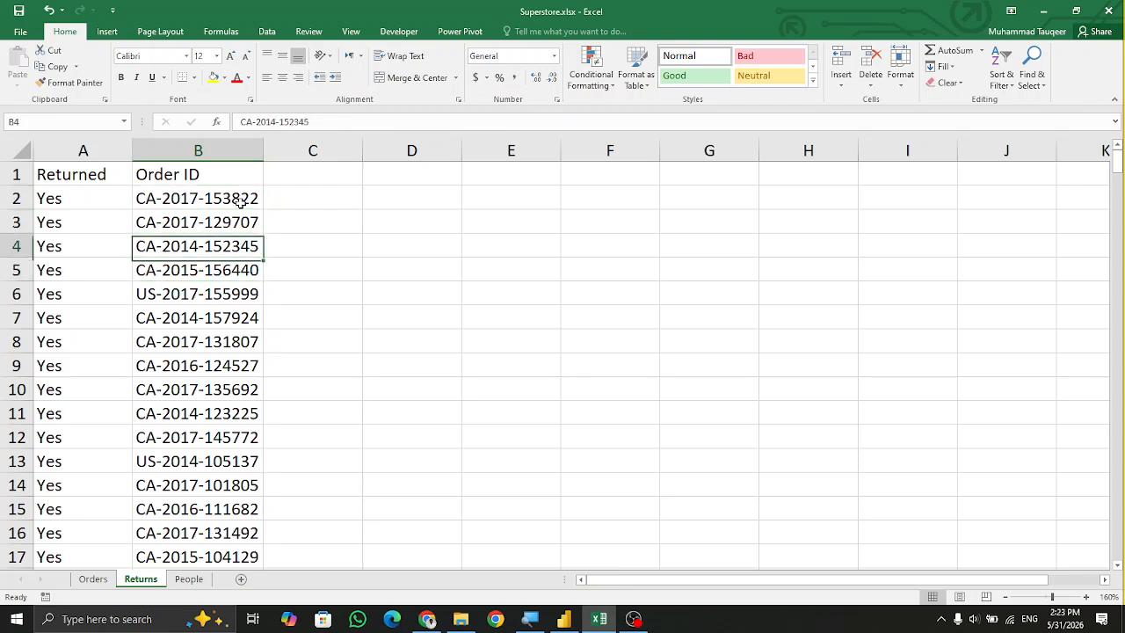
key("shift+Down")
key("shift+Down")
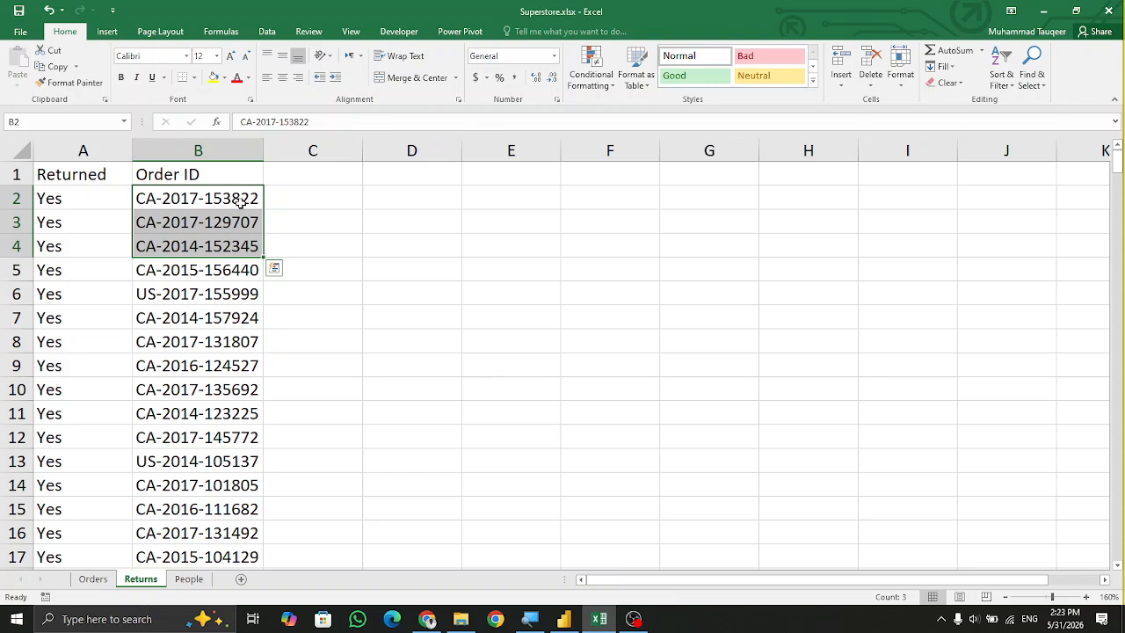
key("Left")
left_click(240, 201)
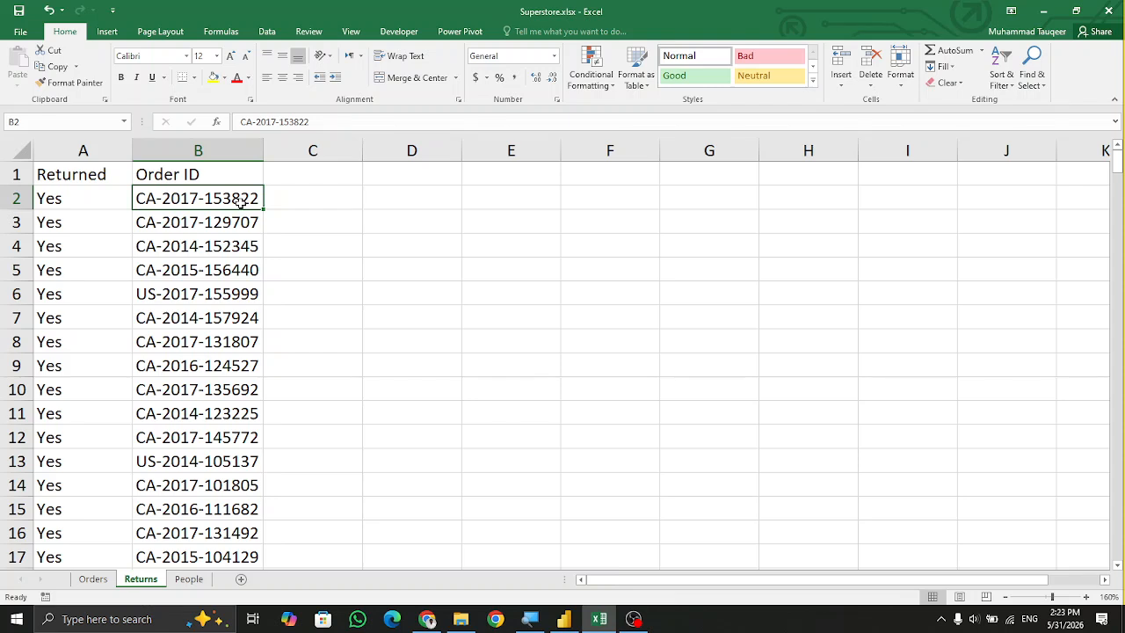
key("Left")
left_click(240, 201)
Compare the People sheet's regions with the Region column and its filter values in the Orders sheet.
key("ctrl+Page_Down")
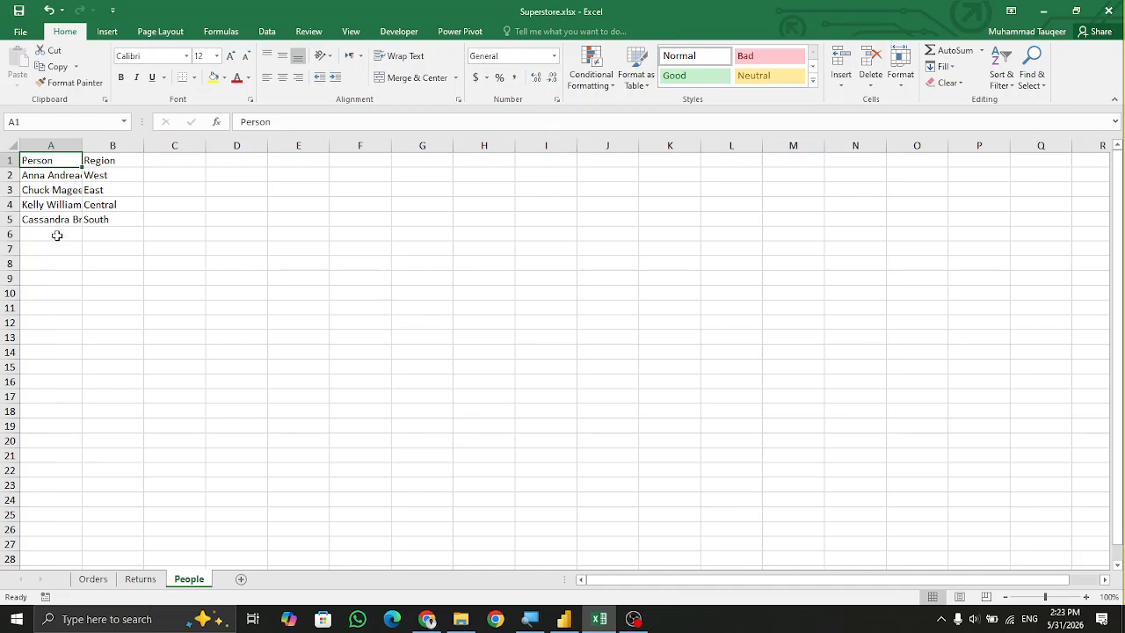
scroll(77, 239, "up", 5)
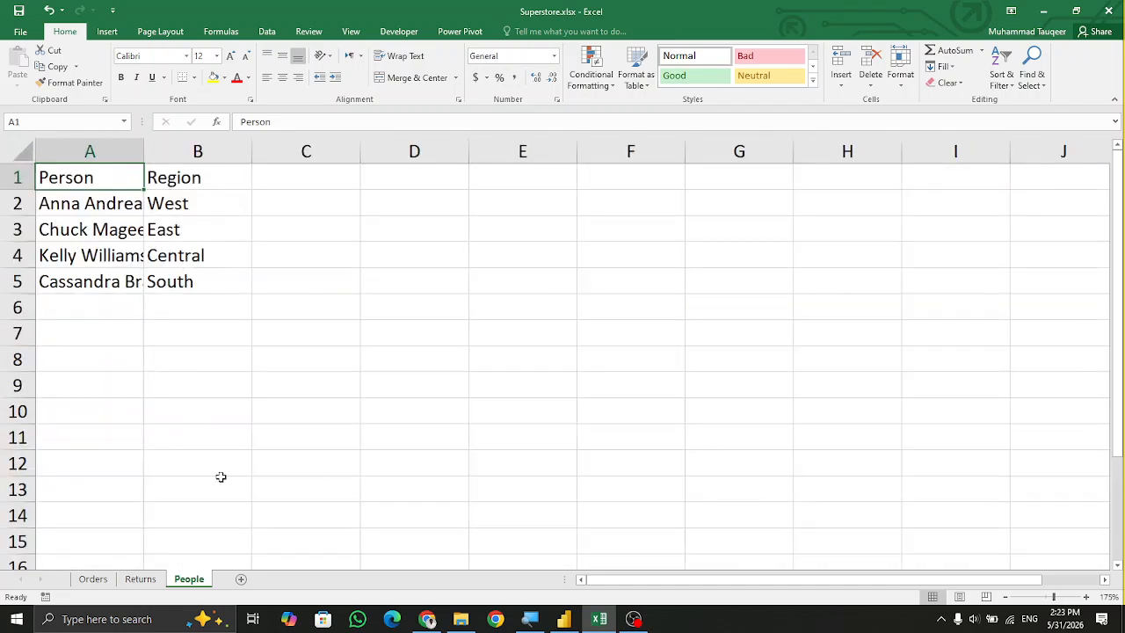
left_click(93, 578)
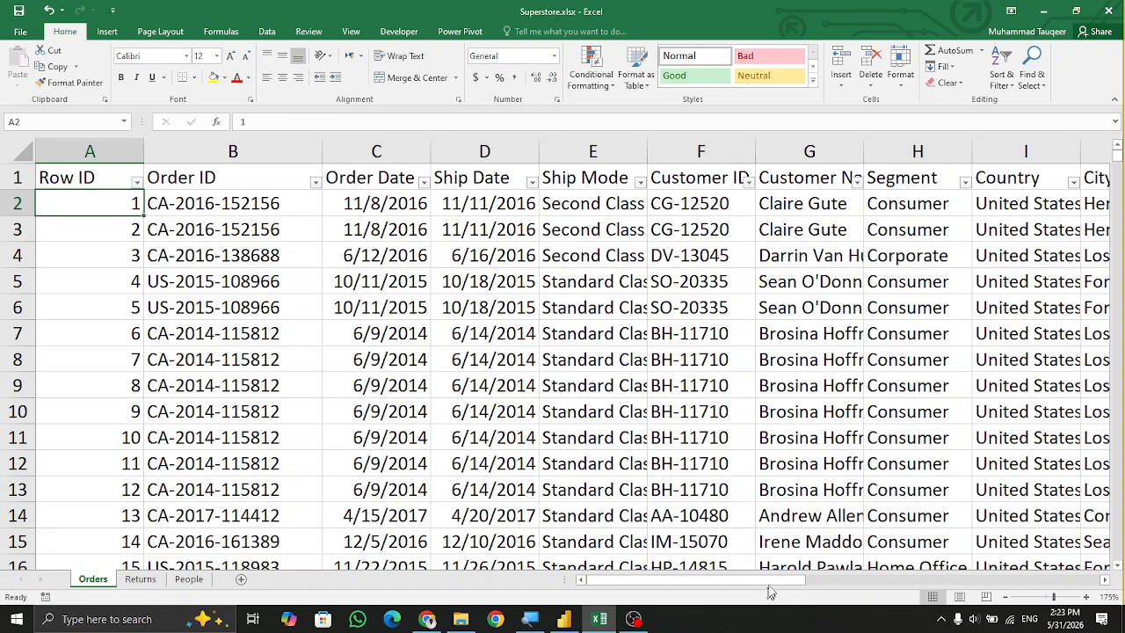
left_click_drag(770, 581, 931, 580)
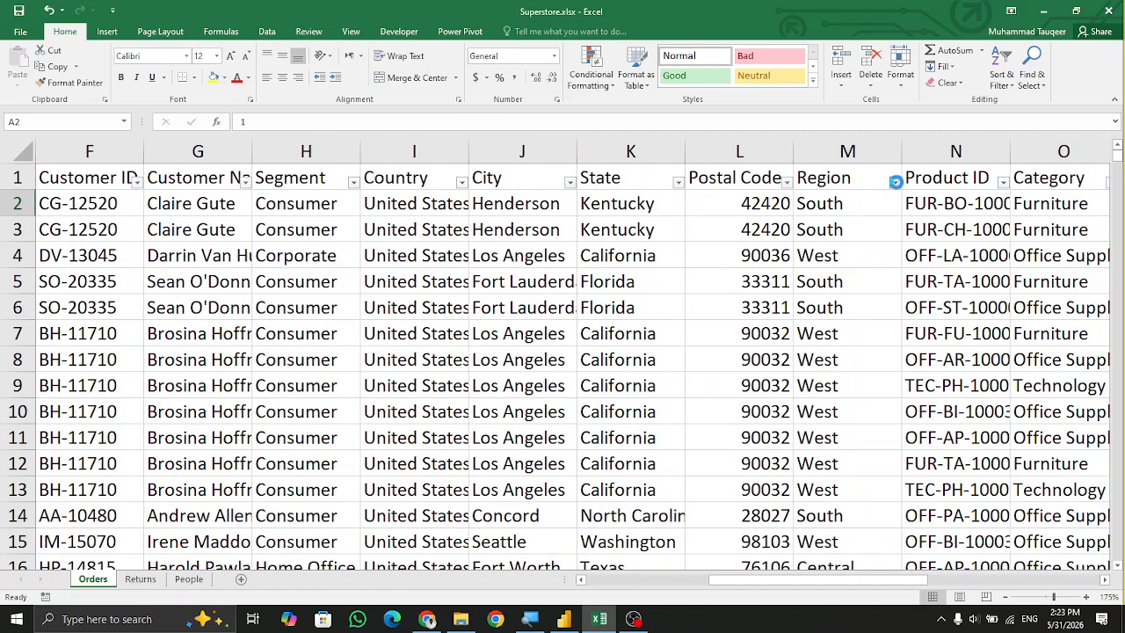
left_click(896, 182)
left_click(875, 450)
Autofit the Person column width on the People sheet and review the person and region entries.
left_click(195, 579)
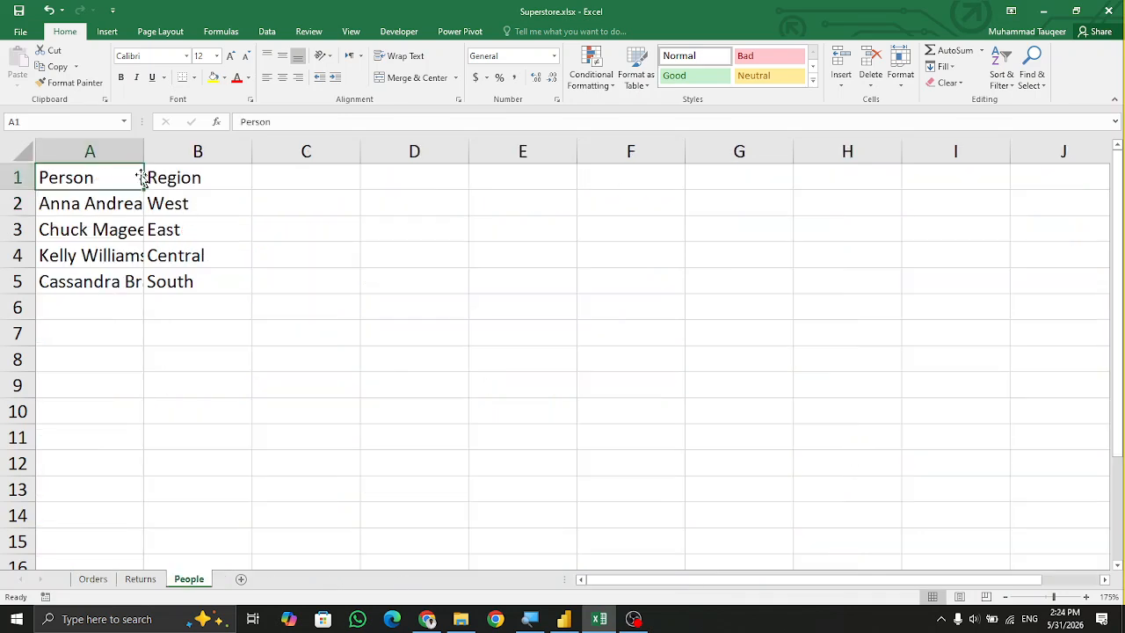
double_click(144, 153)
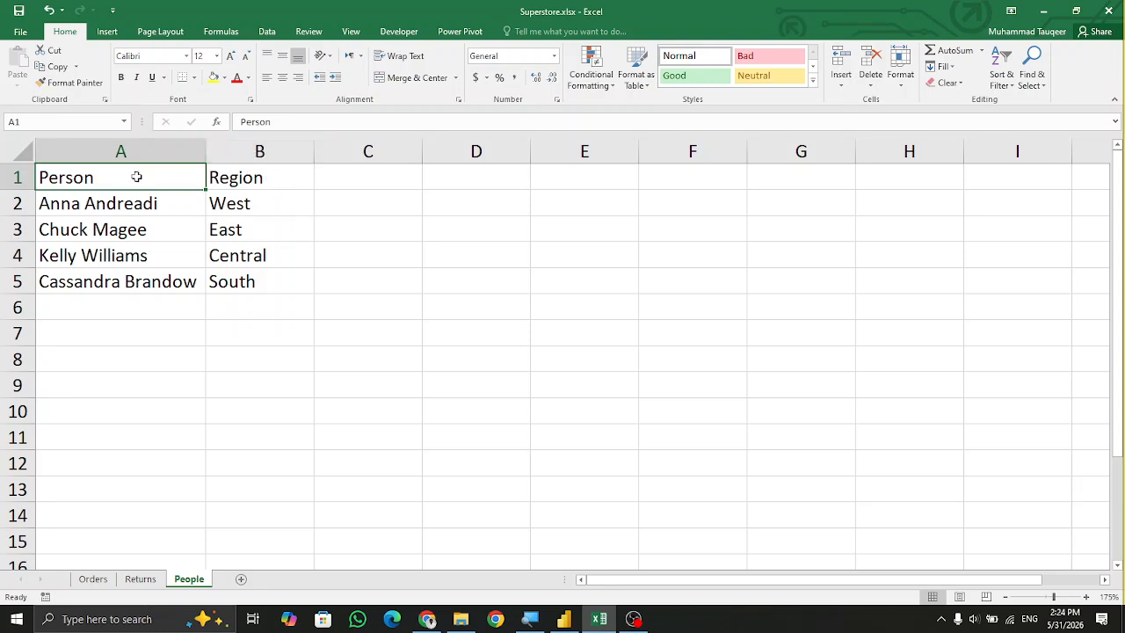
left_click(146, 205)
left_click(234, 204)
left_click(188, 237)
left_click(218, 235)
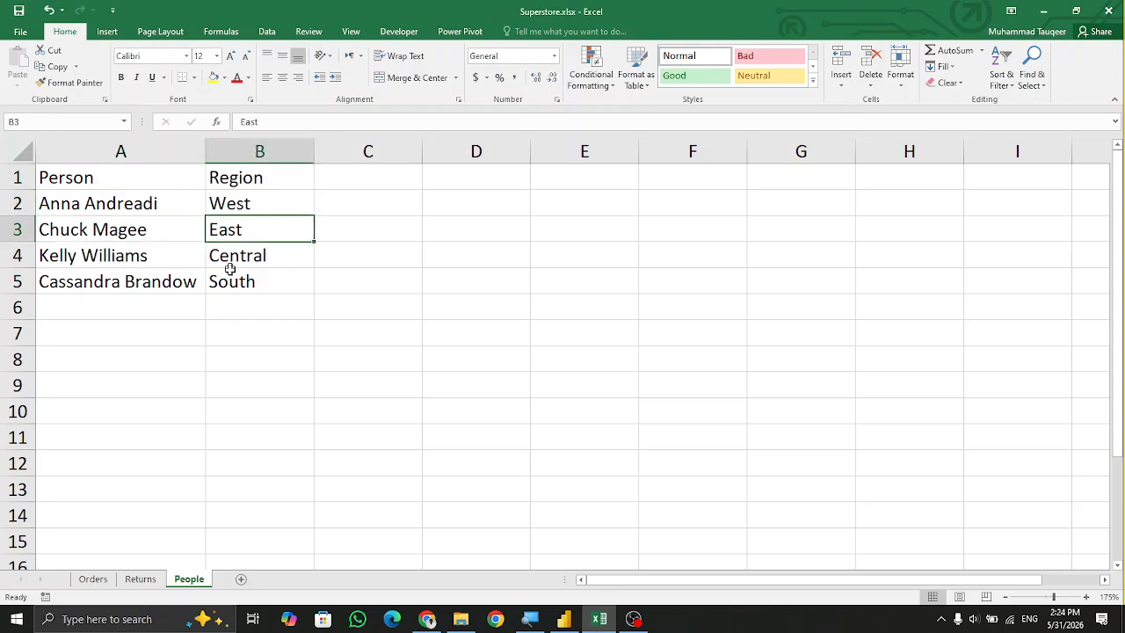
Switch to Power BI Desktop and examine the Orders table fields and its relationship in the model diagram.
left_click(92, 579)
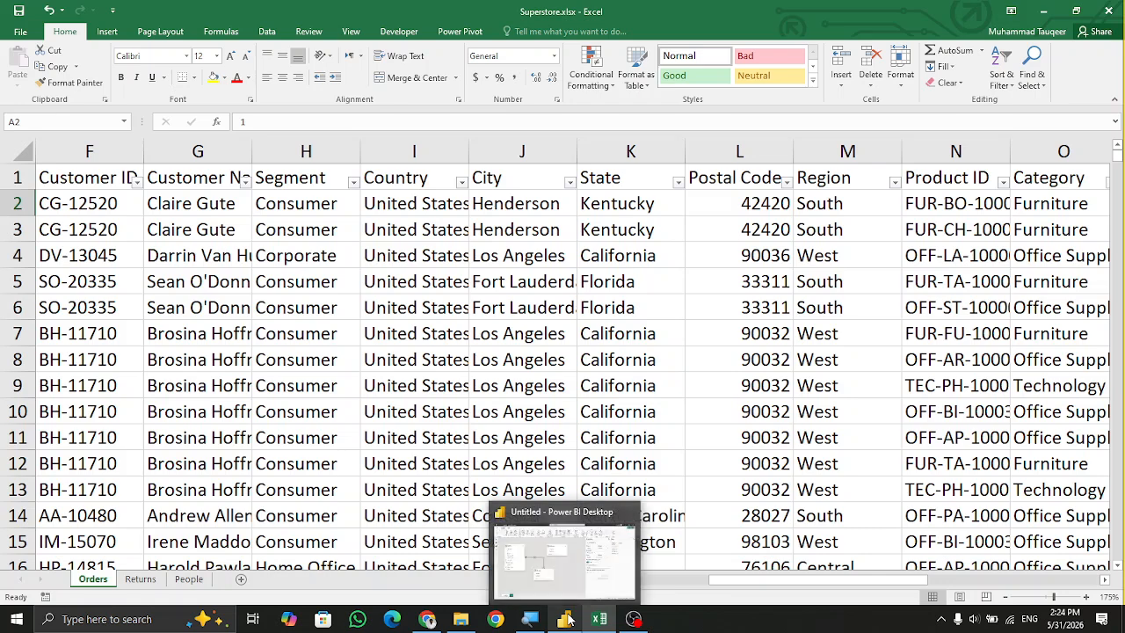
left_click(569, 619)
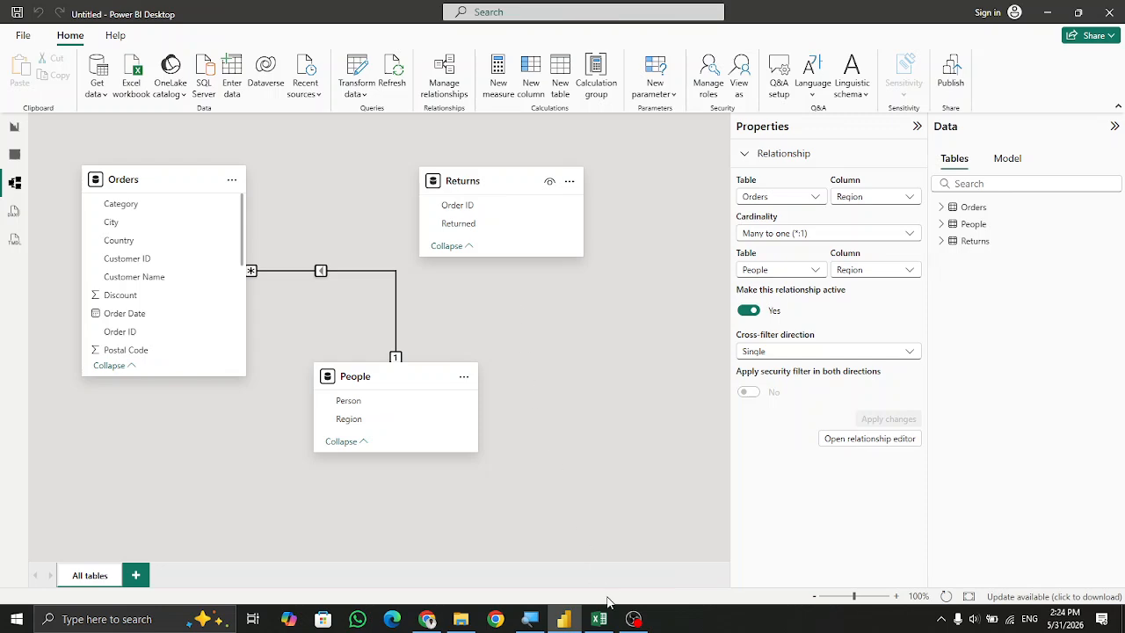
key("Tab")
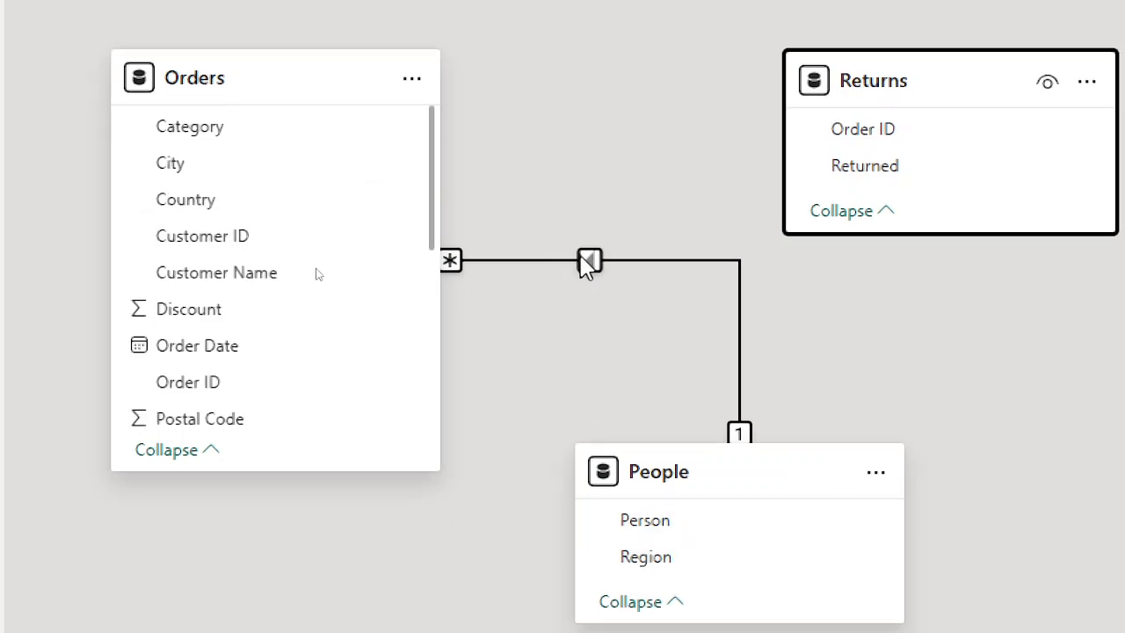
scroll(384, 337, "down", 4)
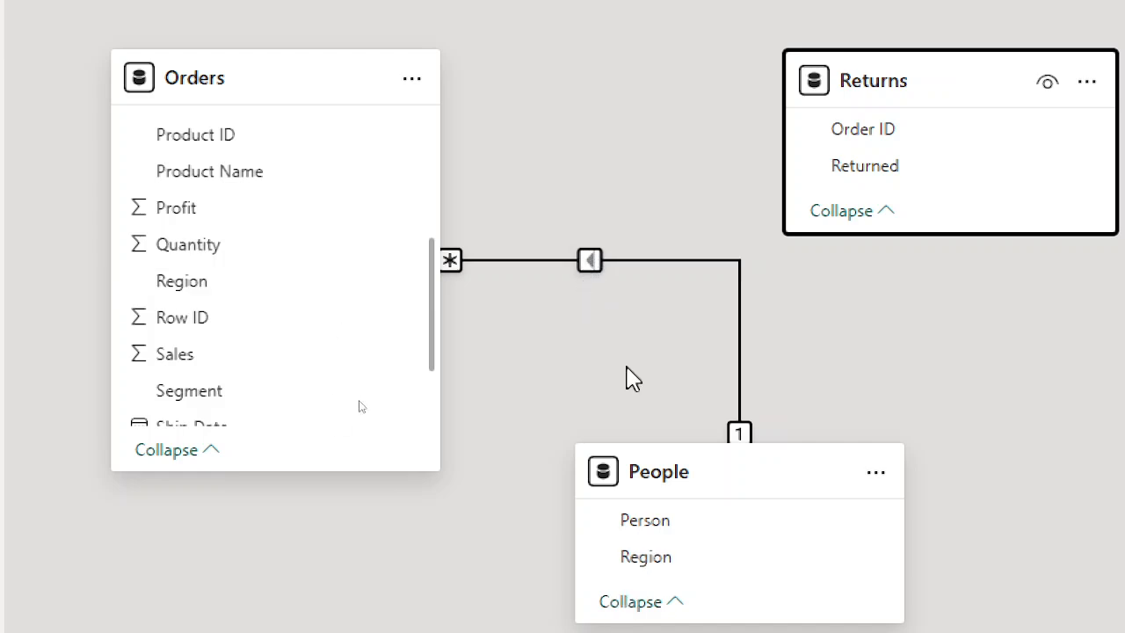
scroll(668, 492, "down", 1)
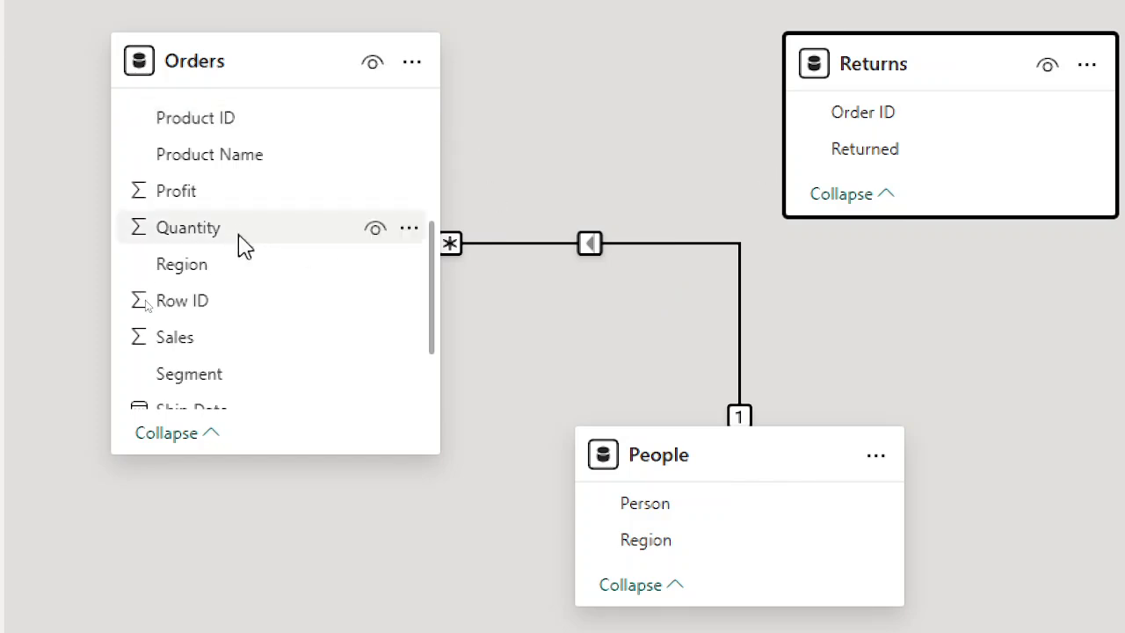
scroll(246, 290, "up", 4)
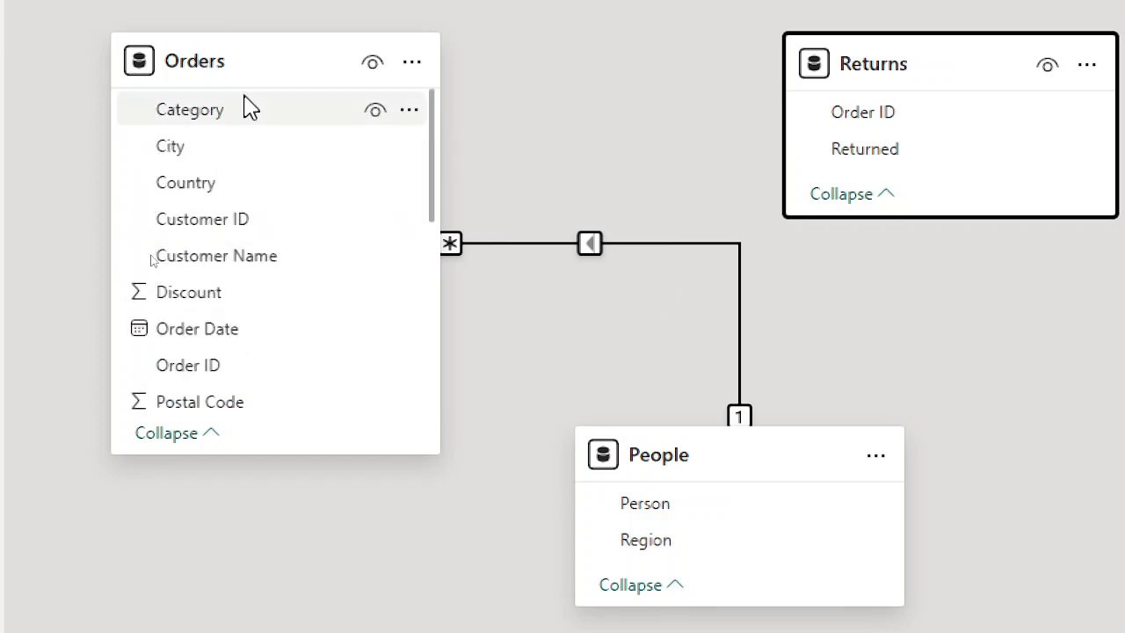
scroll(252, 228, "down", 5)
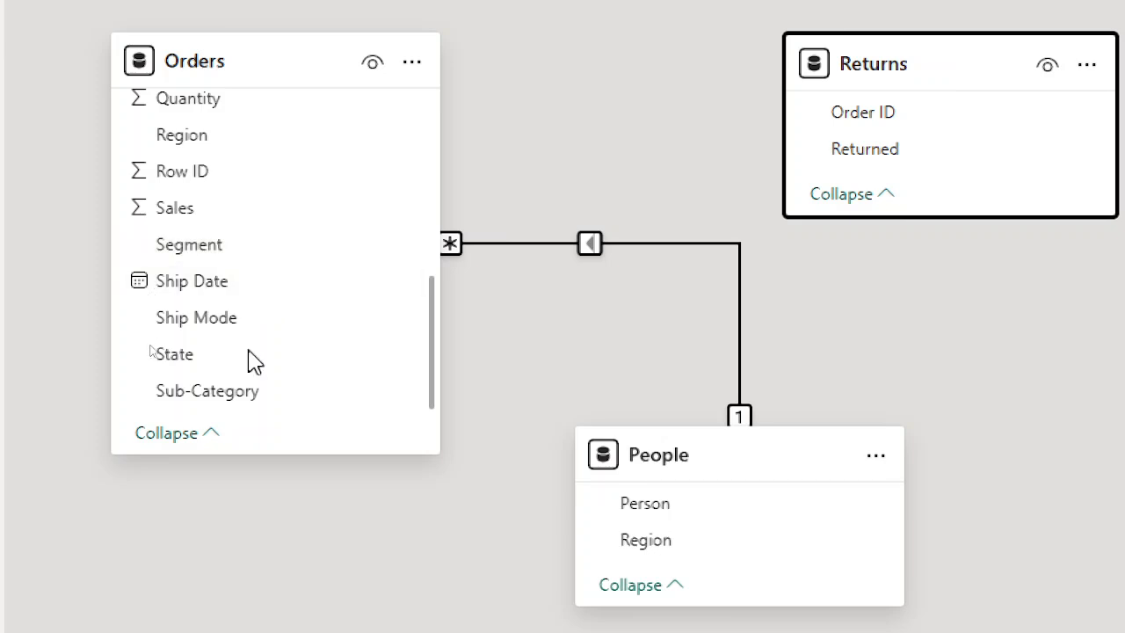
scroll(237, 235, "up", 1)
scroll(237, 235, "up", 2)
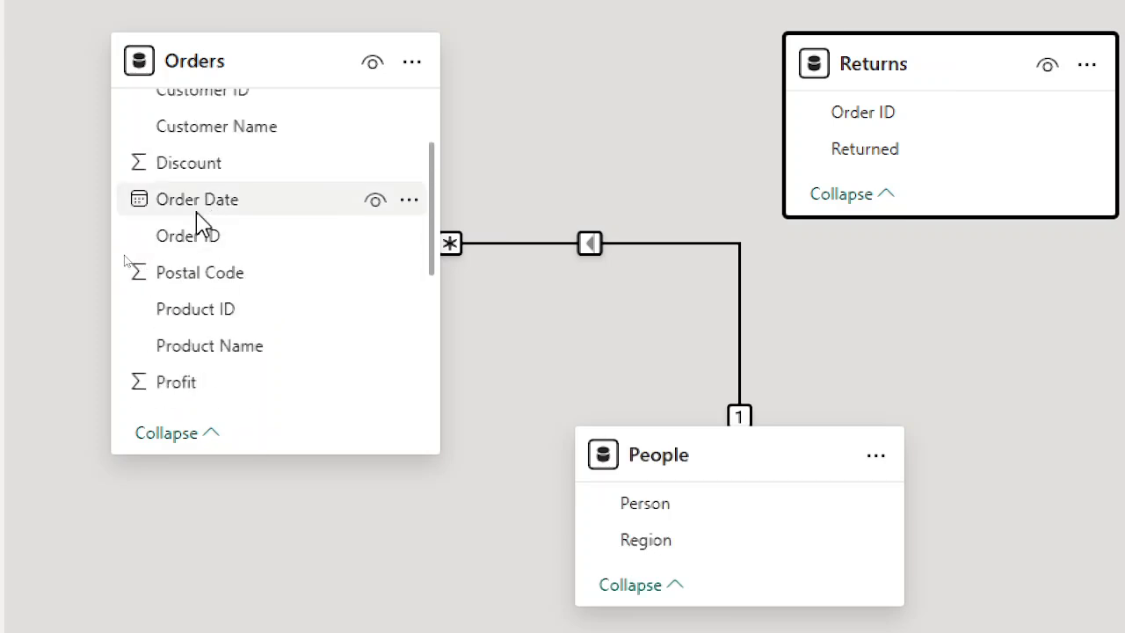
Create a many-to-one relationship linking Order ID in Orders to Order ID in Returns, and save it.
left_click_drag(188, 246, 881, 117)
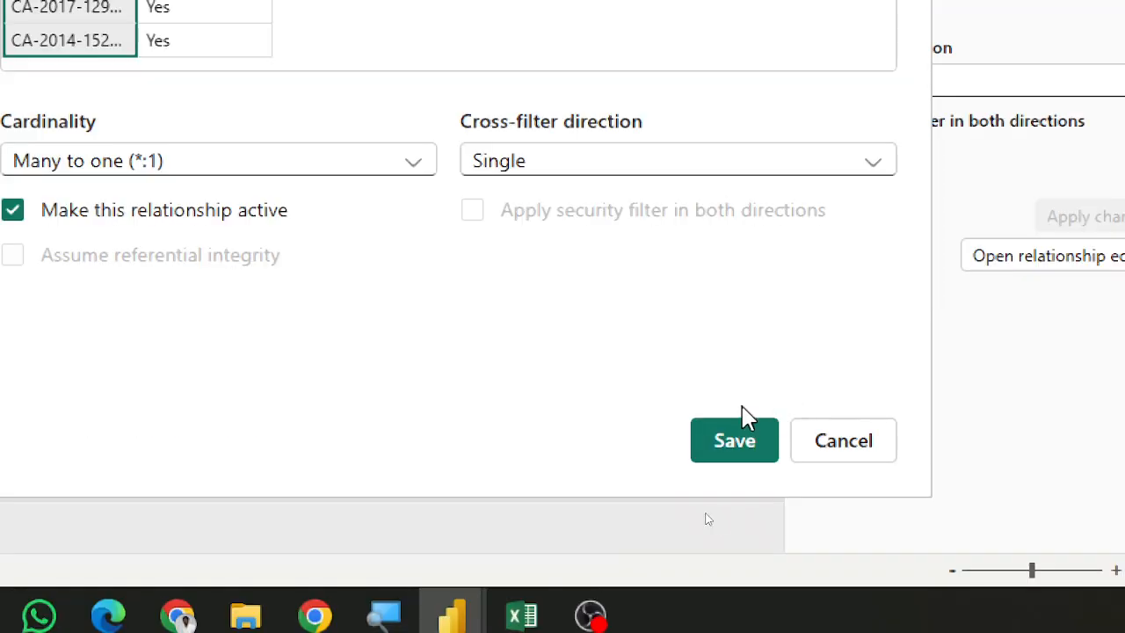
left_click(746, 457)
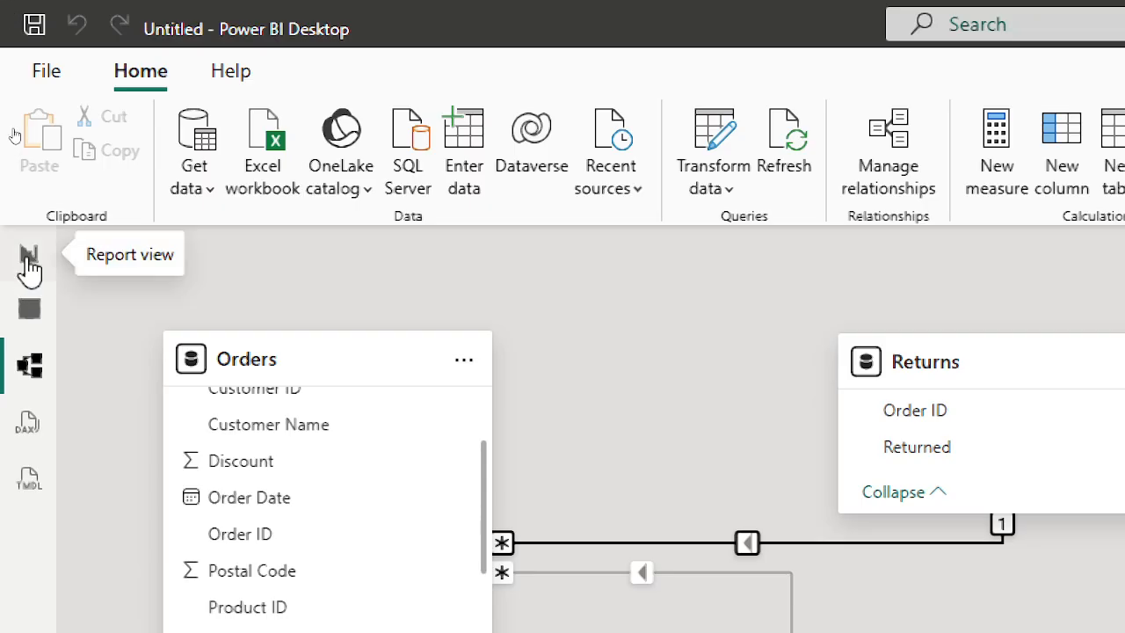
Switch between report, model and data views to review the relationships and the People table's Person and Region columns.
left_click(21, 21)
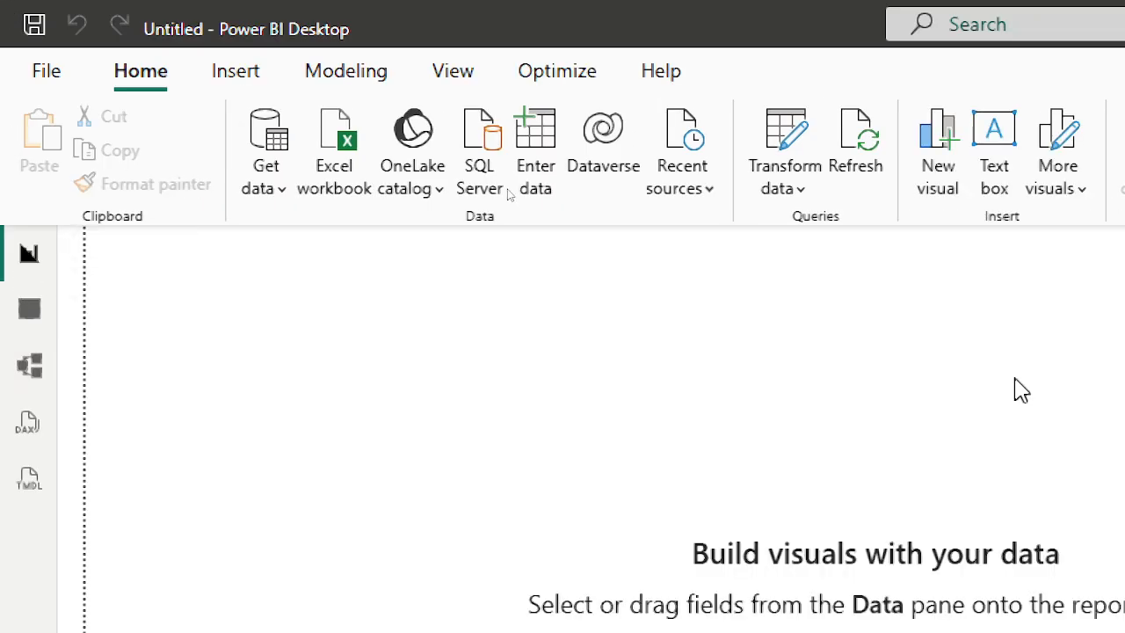
left_click(29, 365)
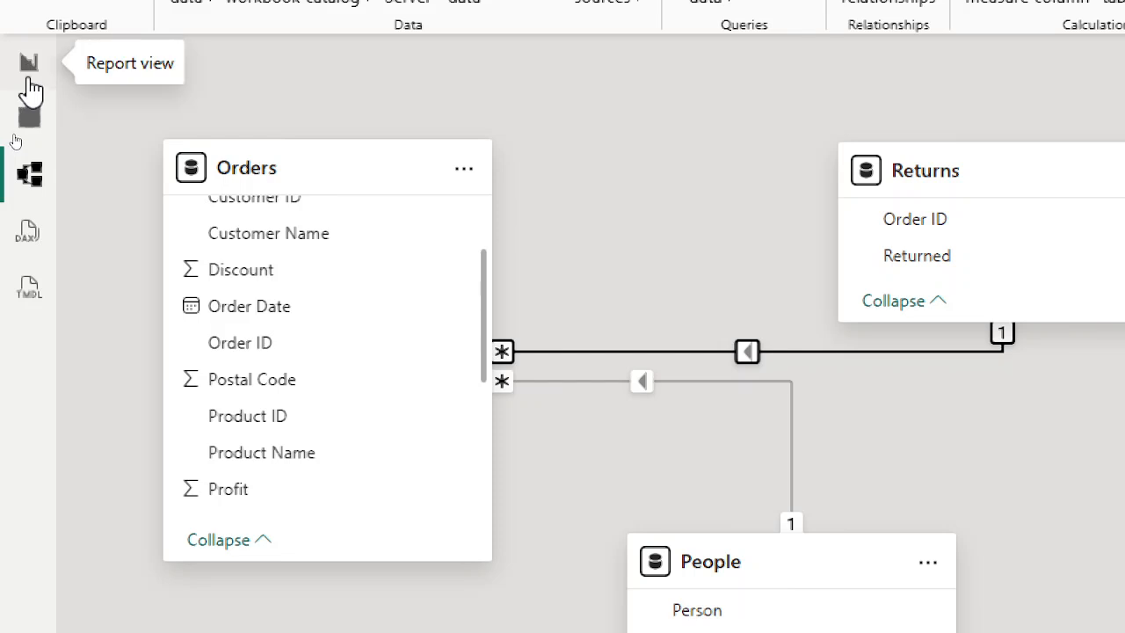
left_click(29, 77)
left_click(31, 116)
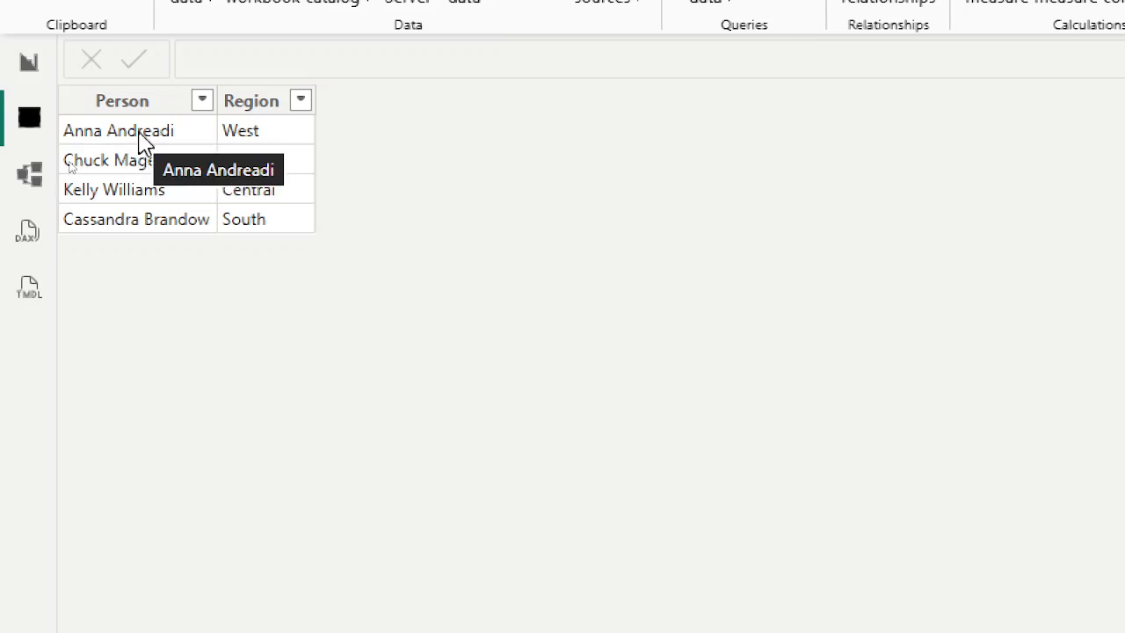
left_click(65, 112)
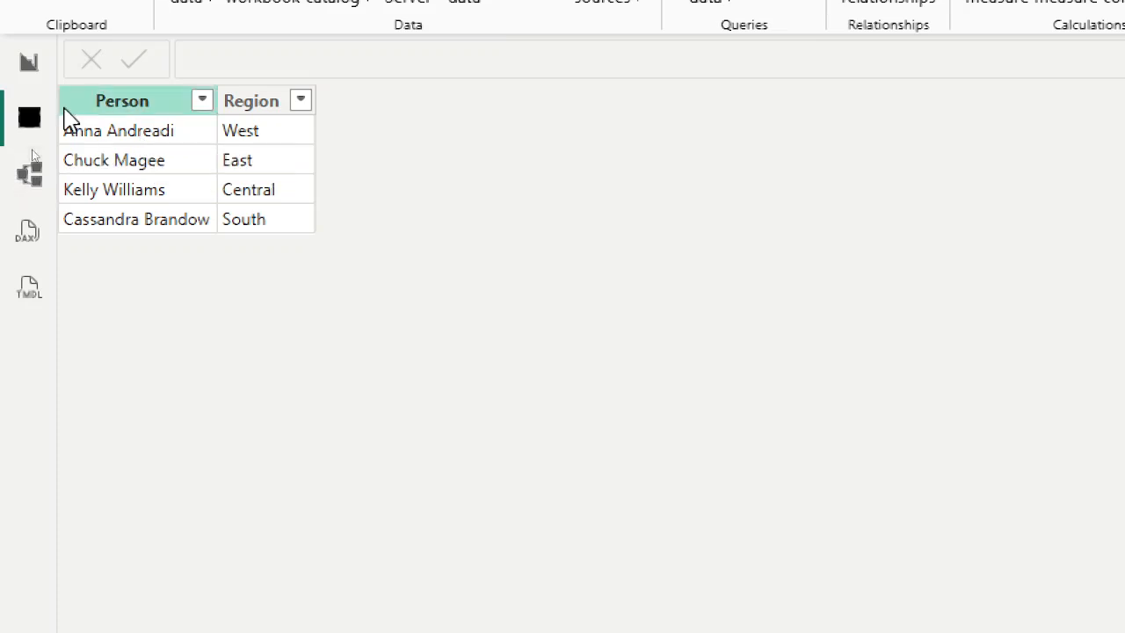
left_click(25, 77)
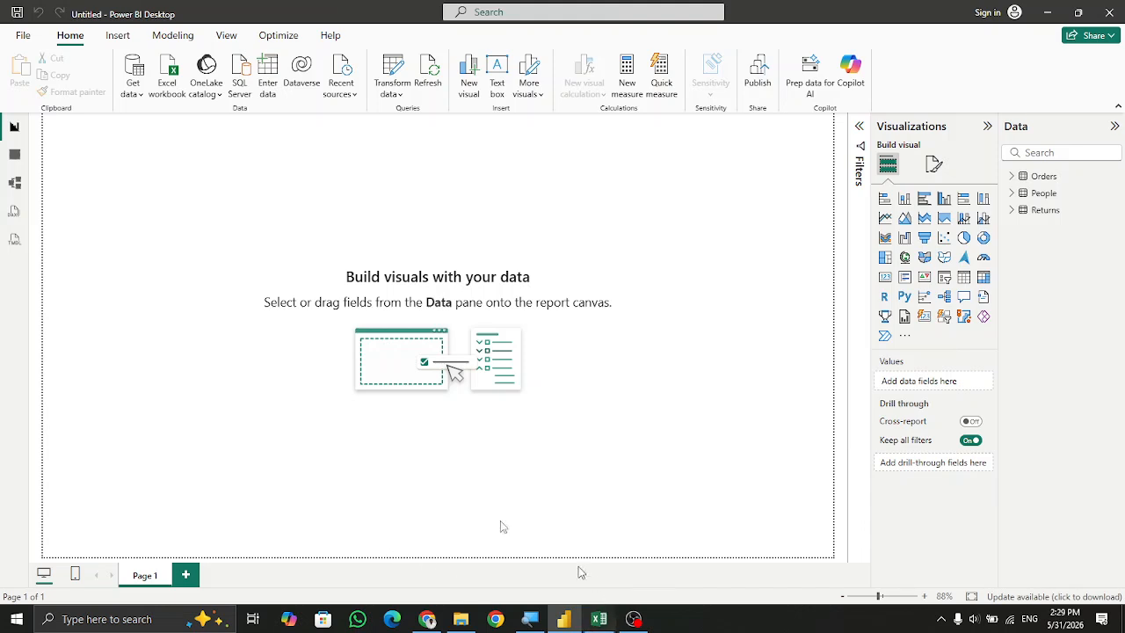
Open the Orders table in data view and browse its columns, including Row ID, Order ID and the location fields.
left_click(14, 154)
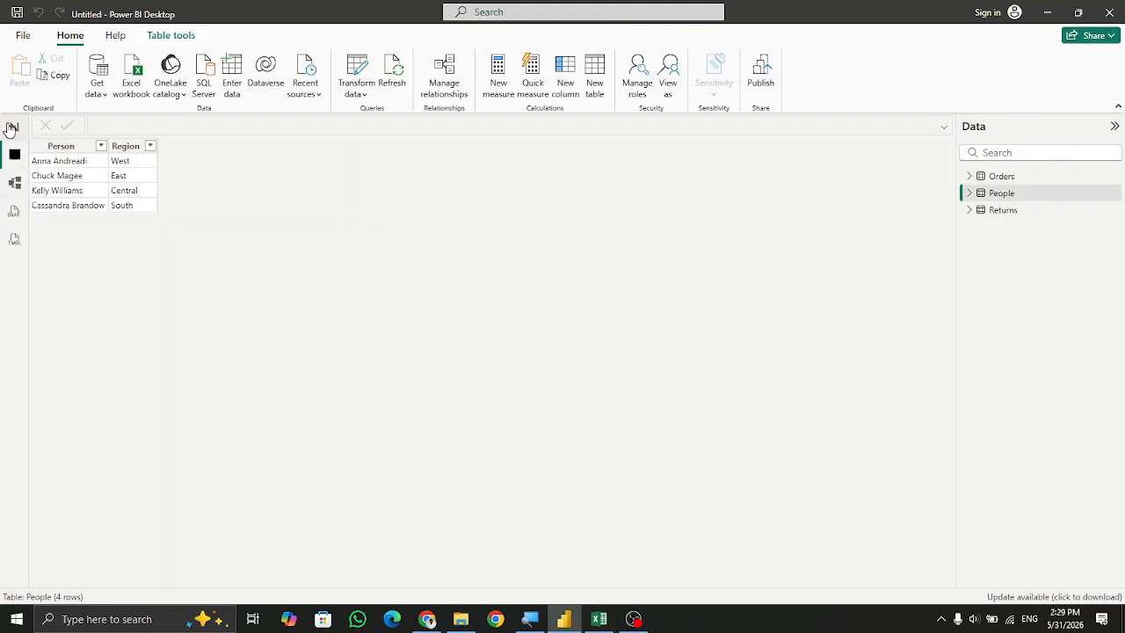
left_click(14, 126)
left_click(1057, 181)
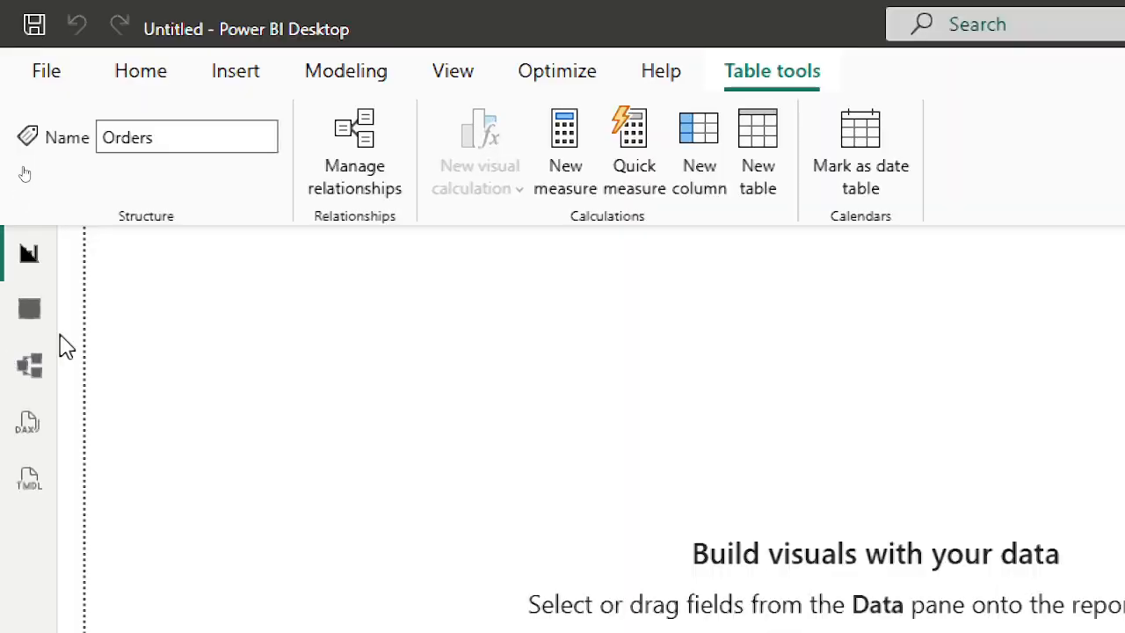
left_click(28, 316)
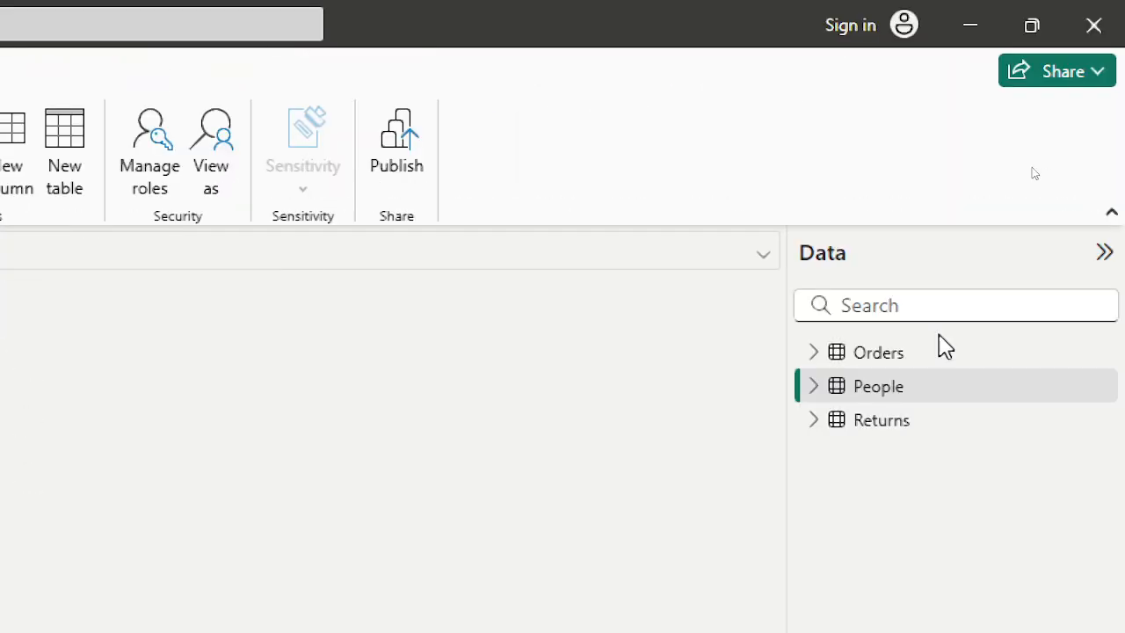
left_click(944, 363)
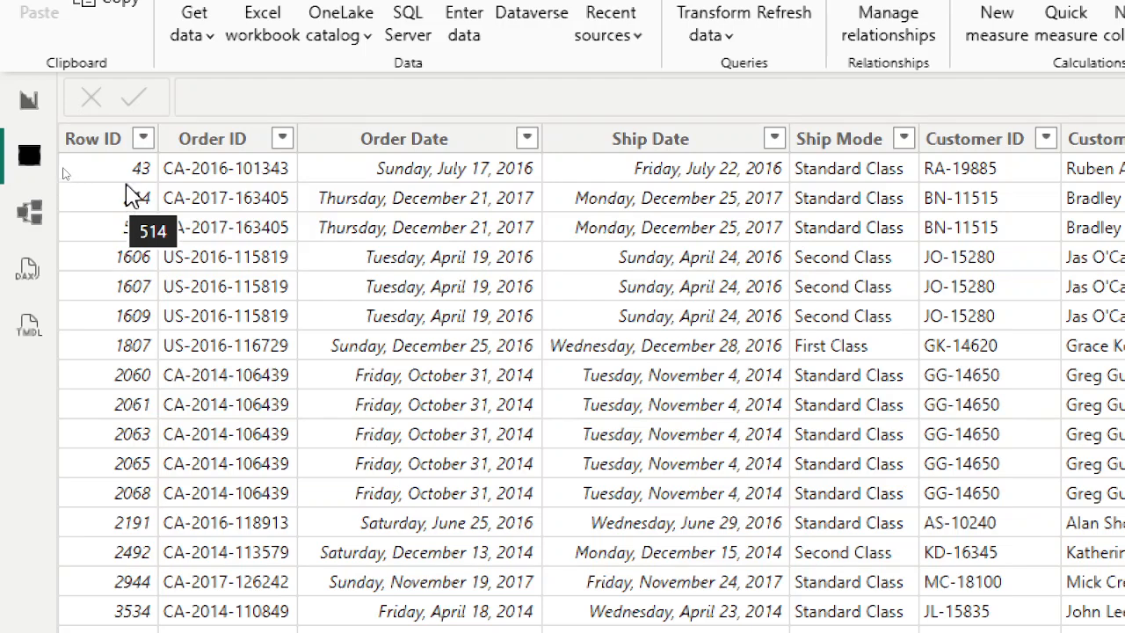
left_click(92, 140)
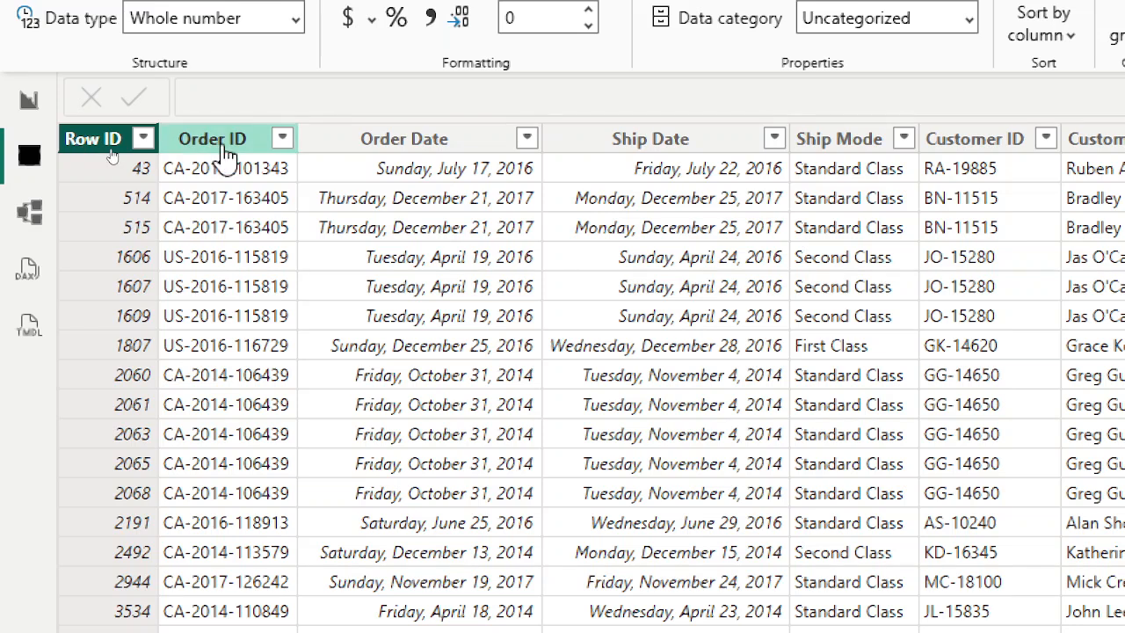
left_click(225, 145)
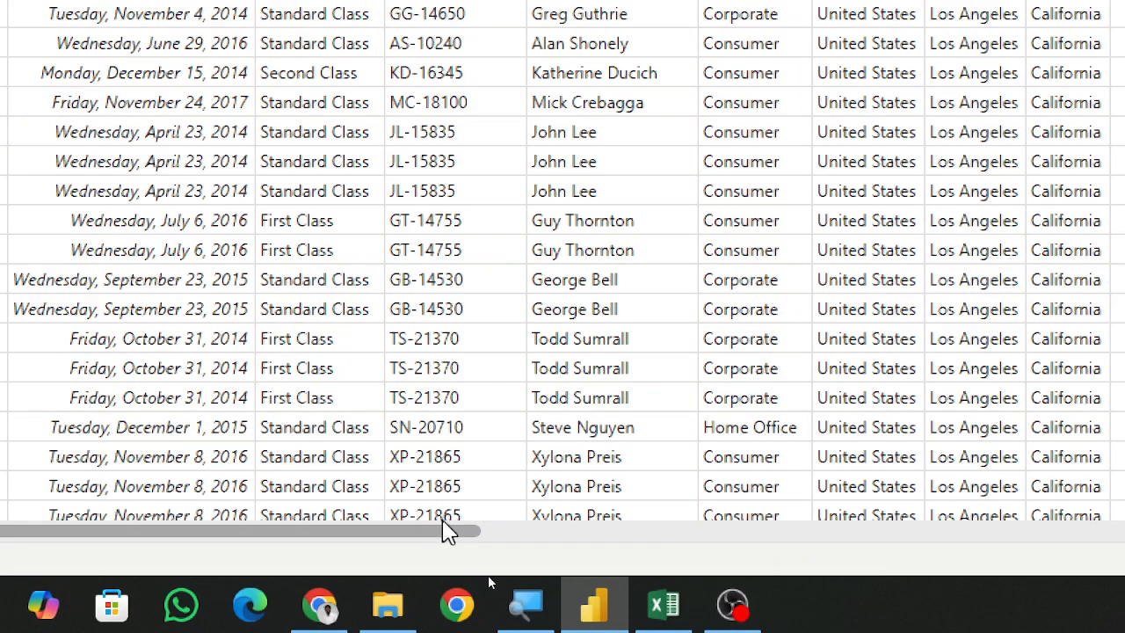
left_click_drag(457, 531, 1037, 536)
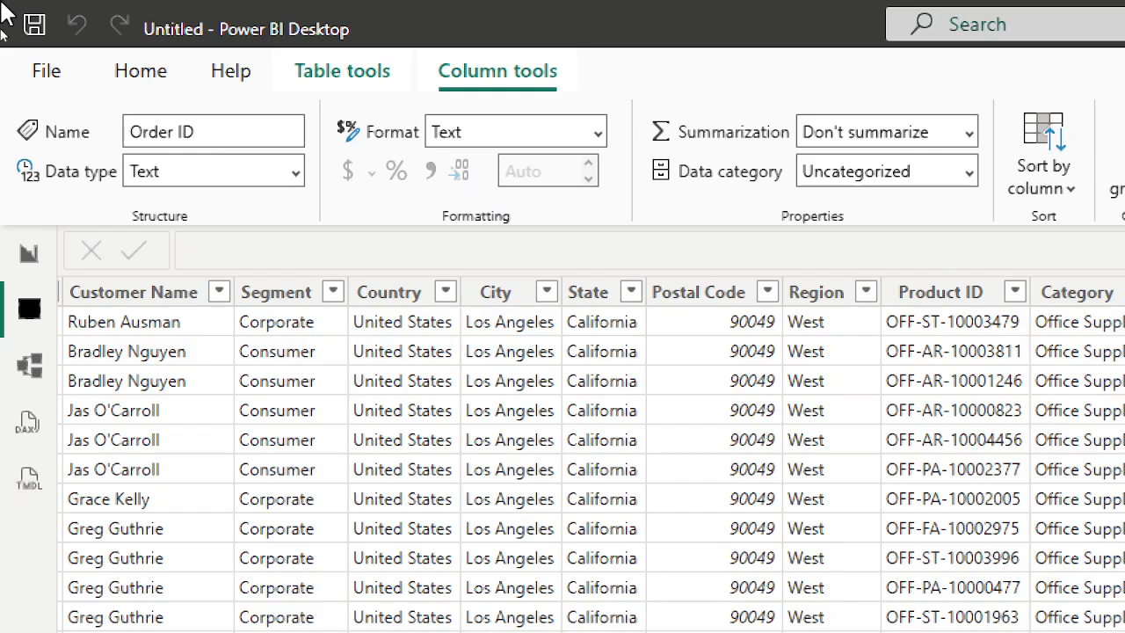
left_click(30, 259)
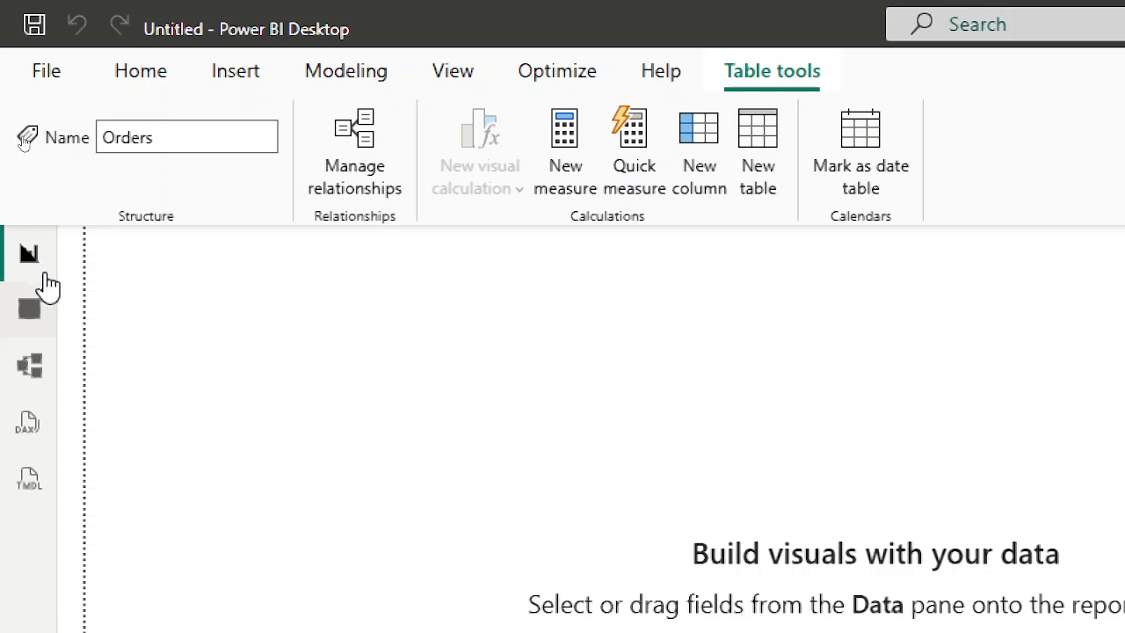
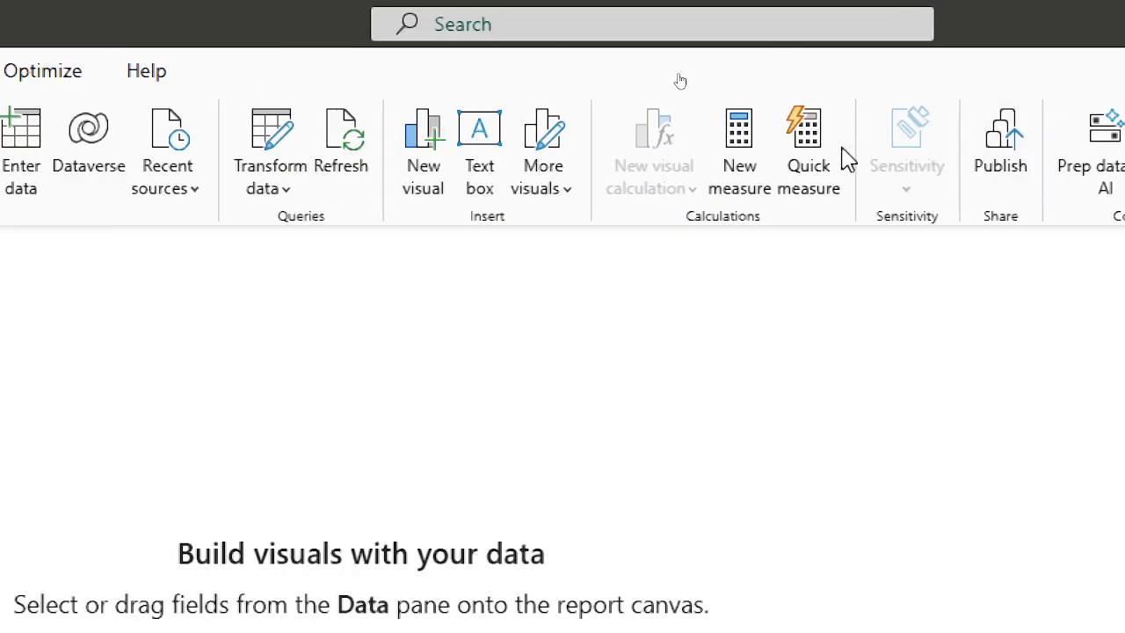
Insert a text box on the report canvas and enter the title "Super Store Sales Dashboard".
left_click(480, 182)
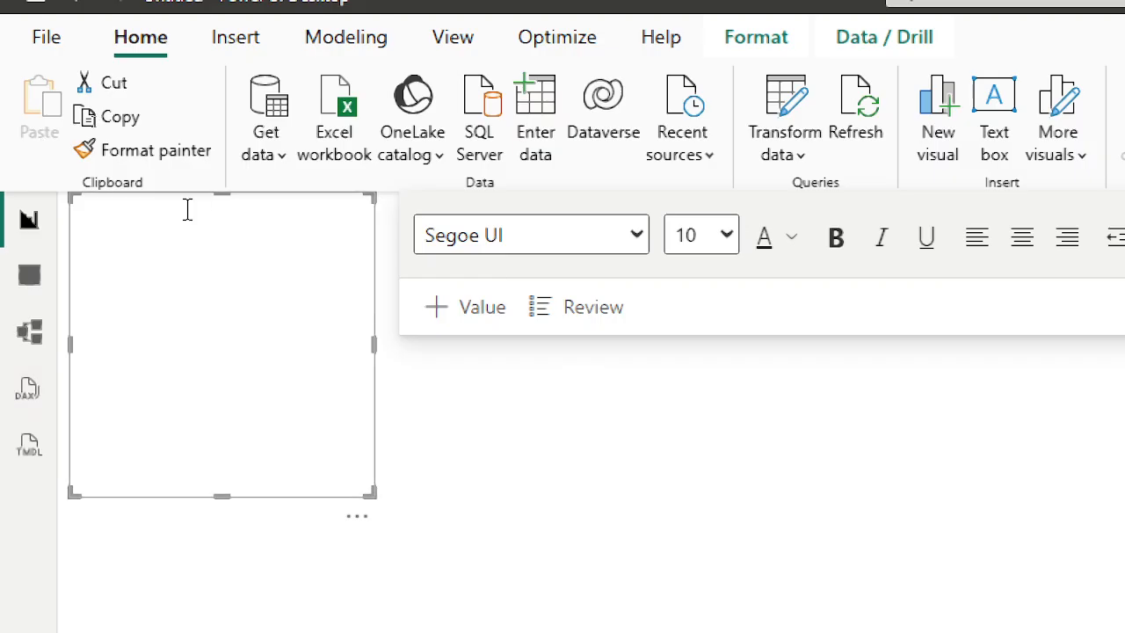
left_click(184, 211)
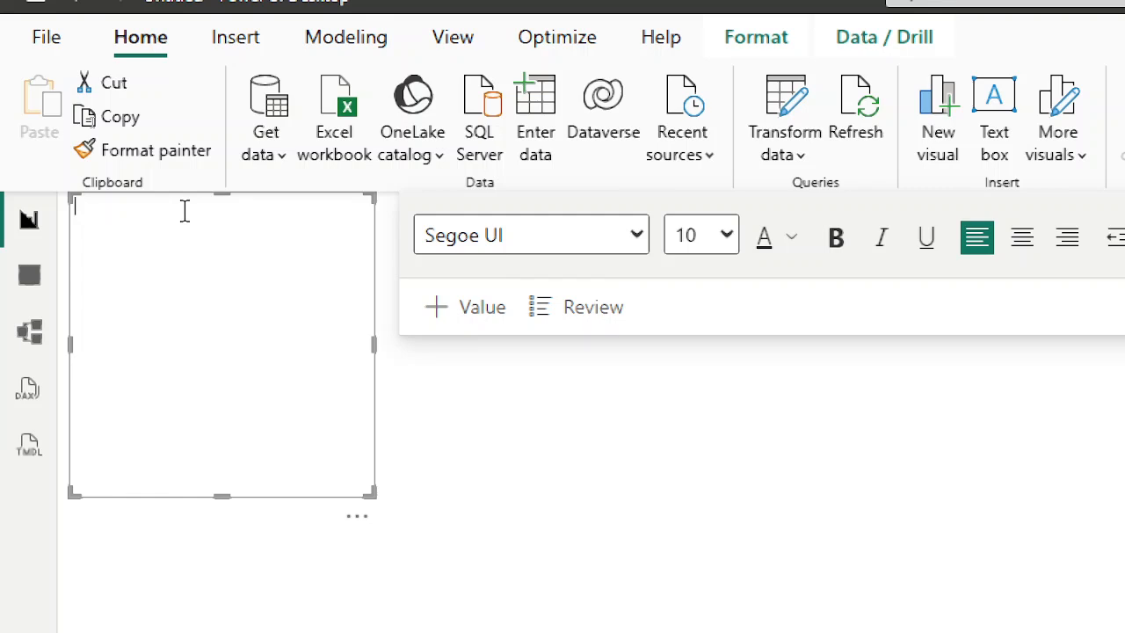
type("Super S")
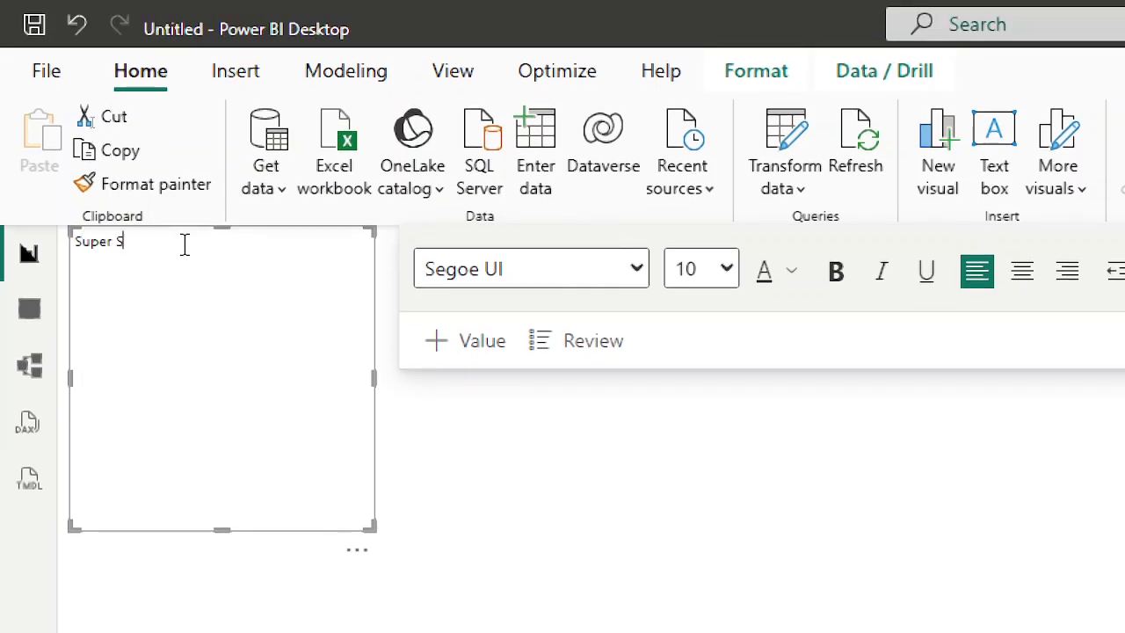
type("tore Sales Dashboard")
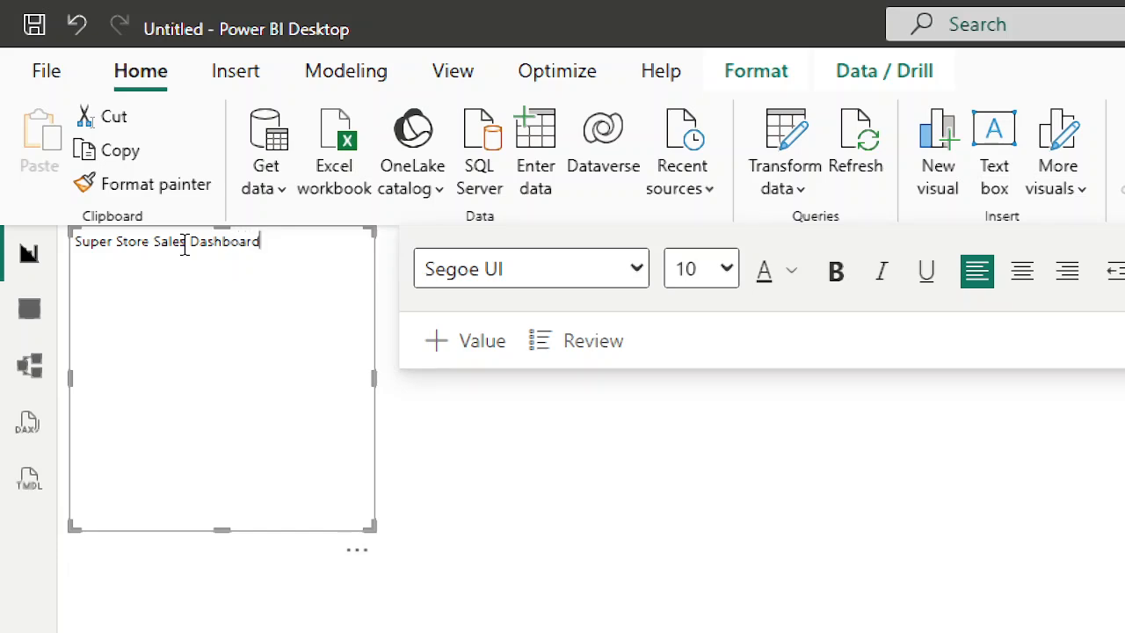
Center the title text and set its font size to 20.
key("ctrl+a")
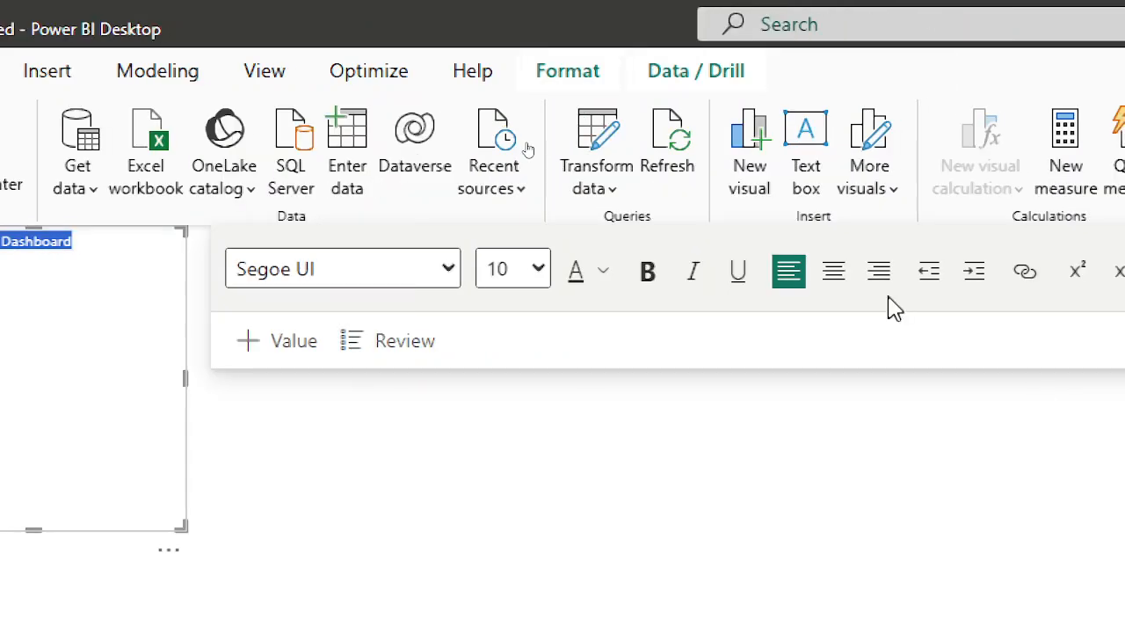
left_click(1021, 274)
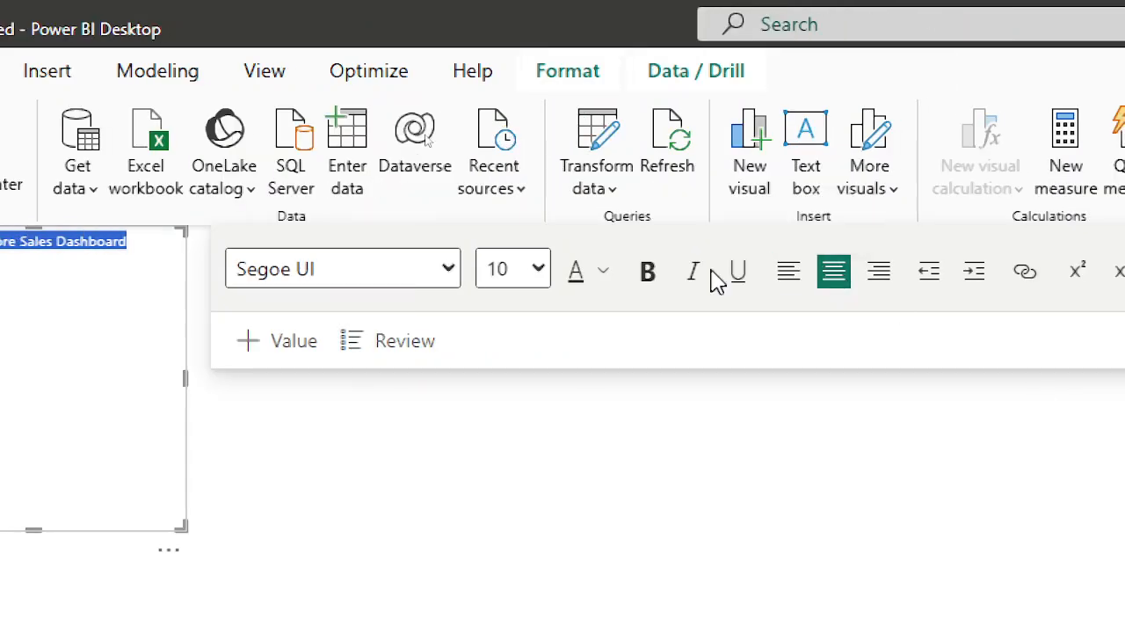
left_click(536, 281)
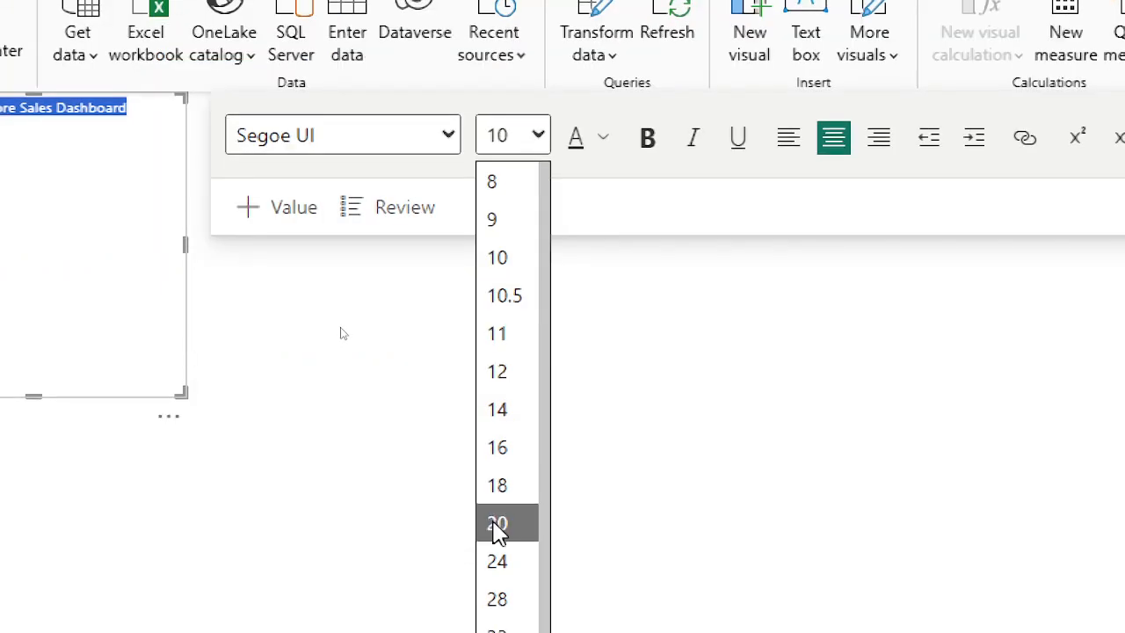
left_click(495, 525)
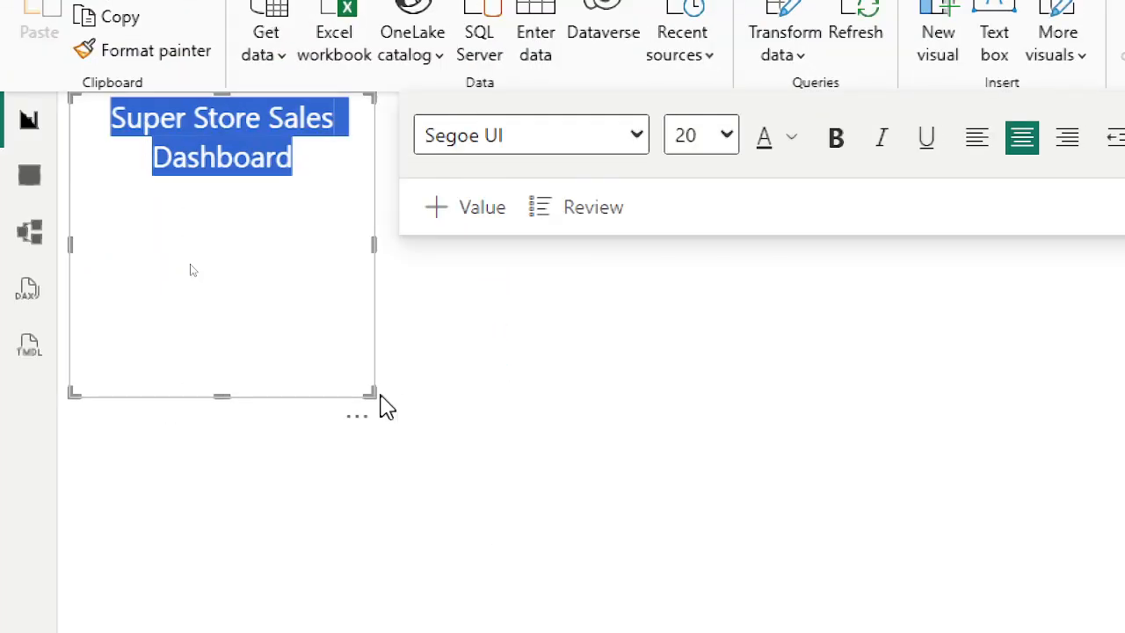
Resize the title text box into a wide, short banner and position it at the top center of the page.
left_click_drag(397, 396, 829, 274)
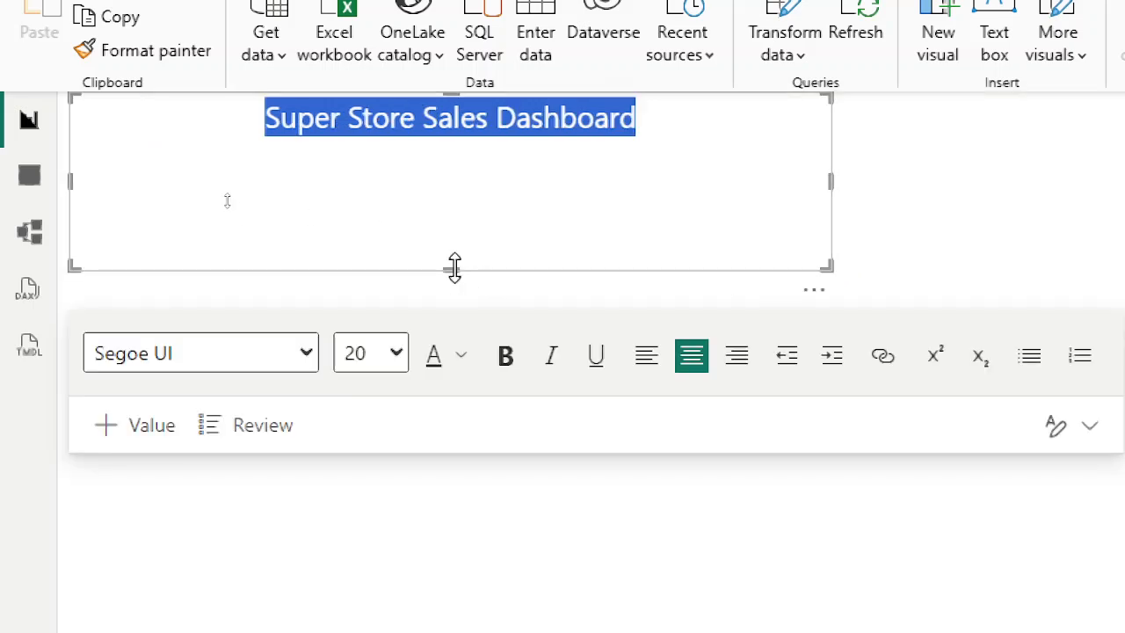
left_click_drag(453, 268, 1124, 154)
left_click_drag(1032, 154, 676, 118)
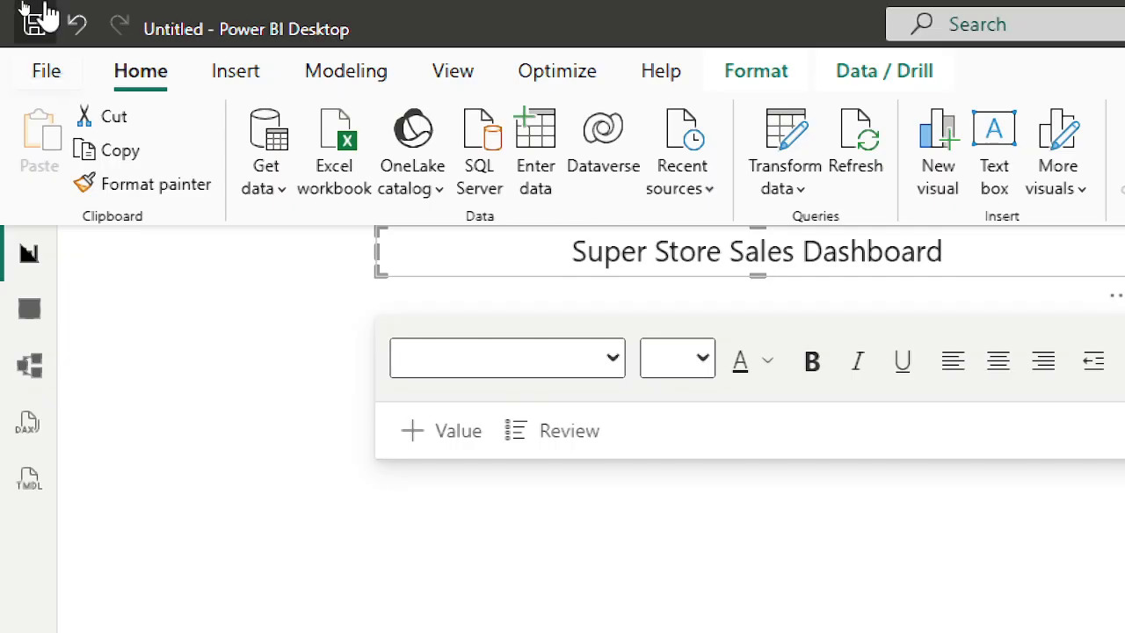
key("ctrl+a")
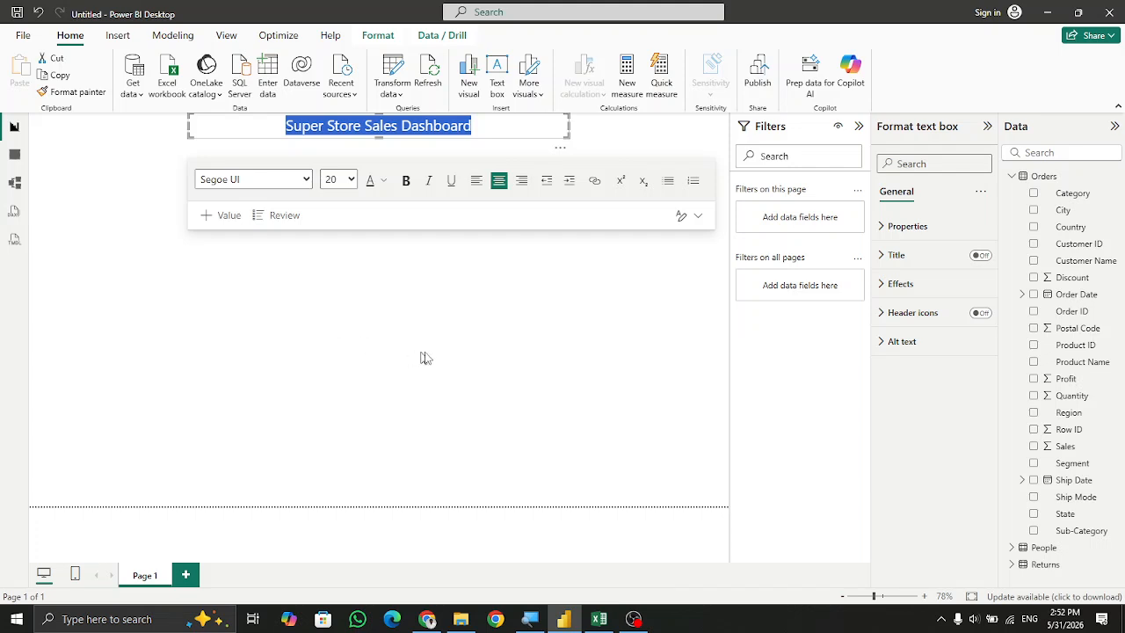
left_click(426, 358)
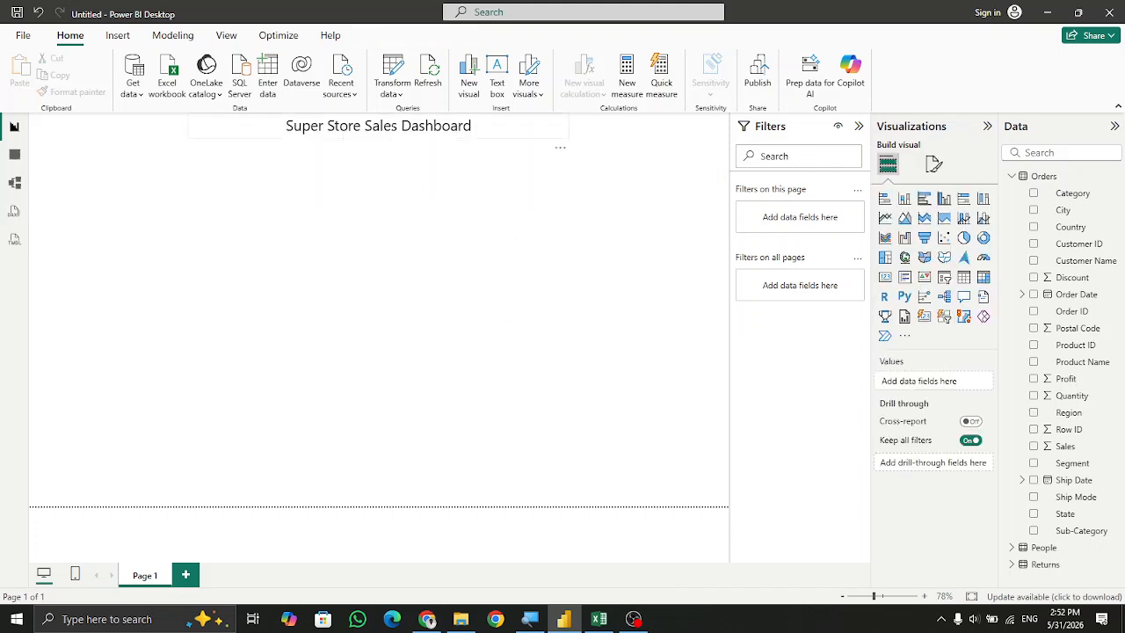
left_click(402, 141)
left_click(443, 335)
Switch to the browser, open a new tab and search Google Images for "superstore logo".
left_click(430, 619)
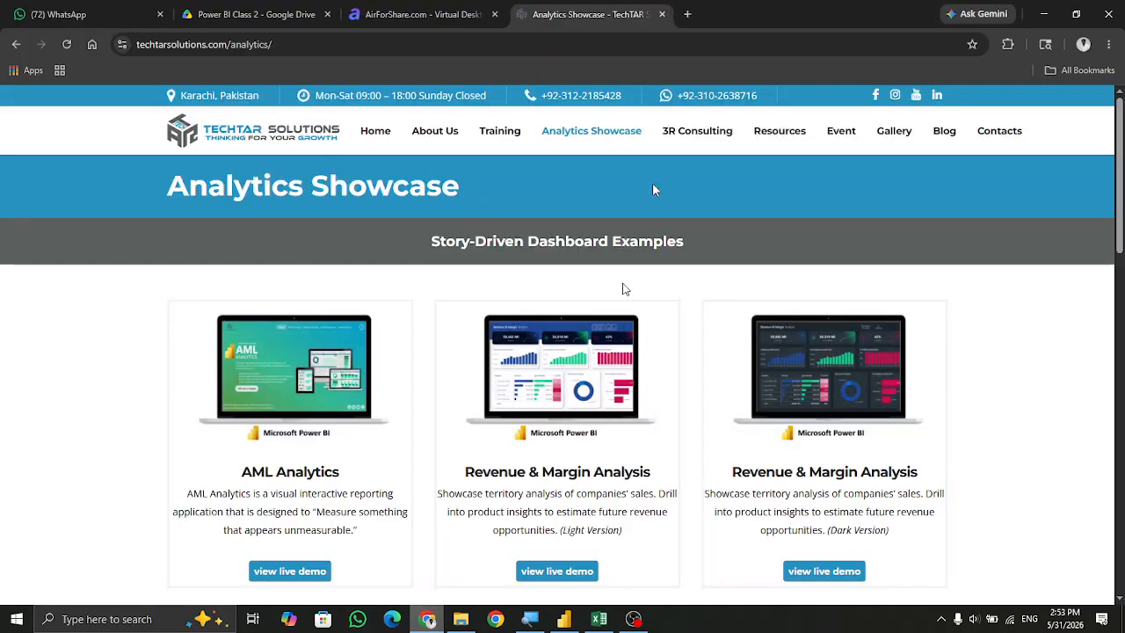
key("ctrl+t")
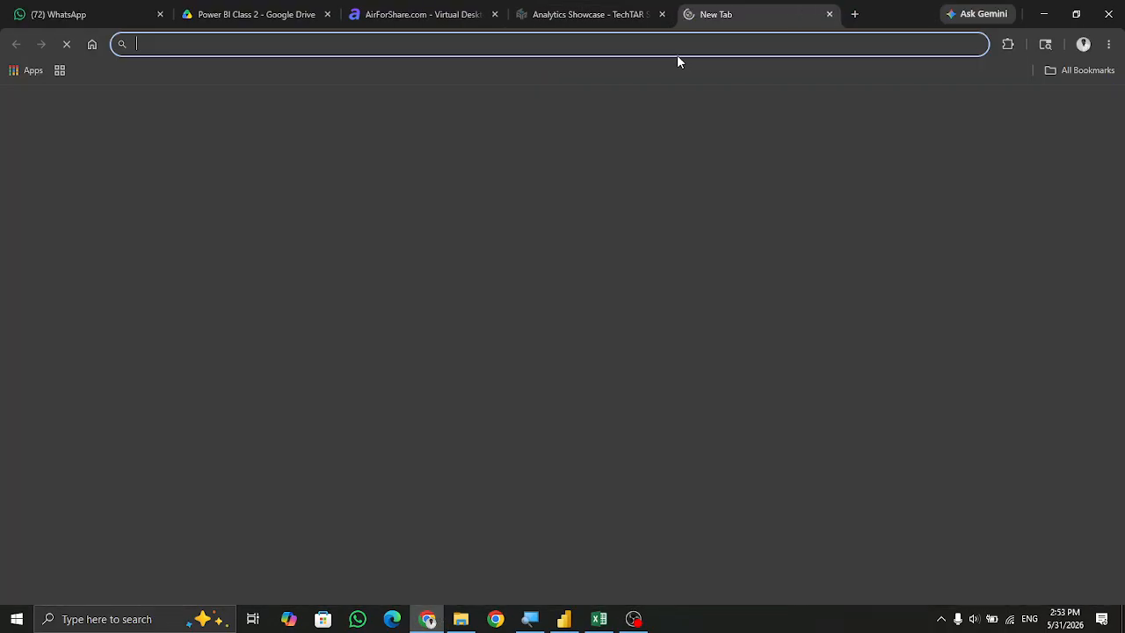
type("google.com")
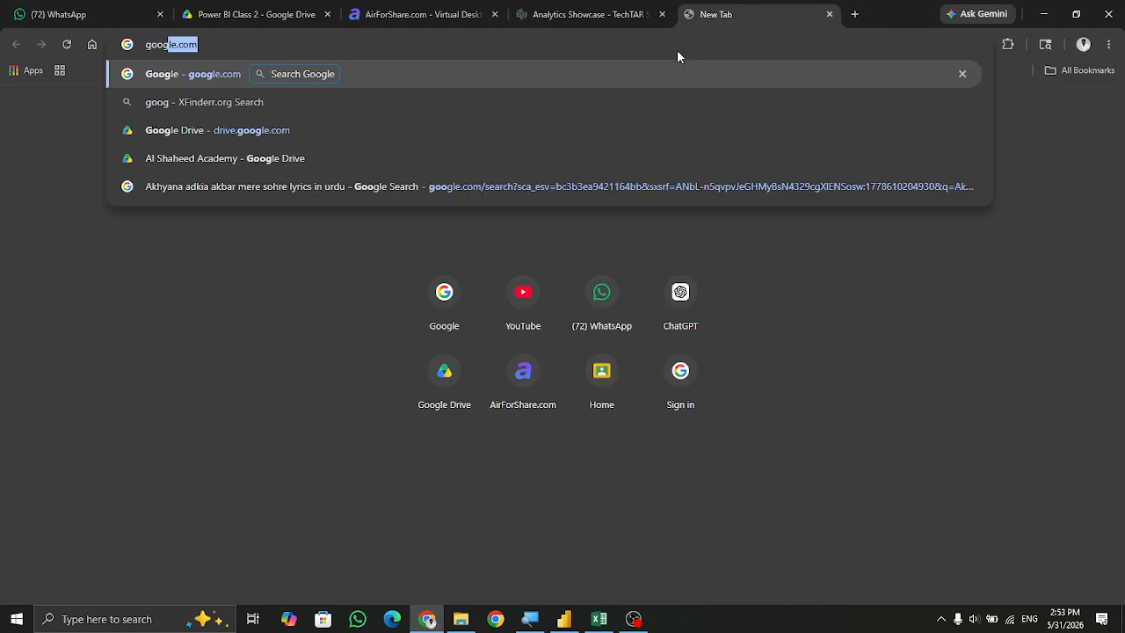
key("Return")
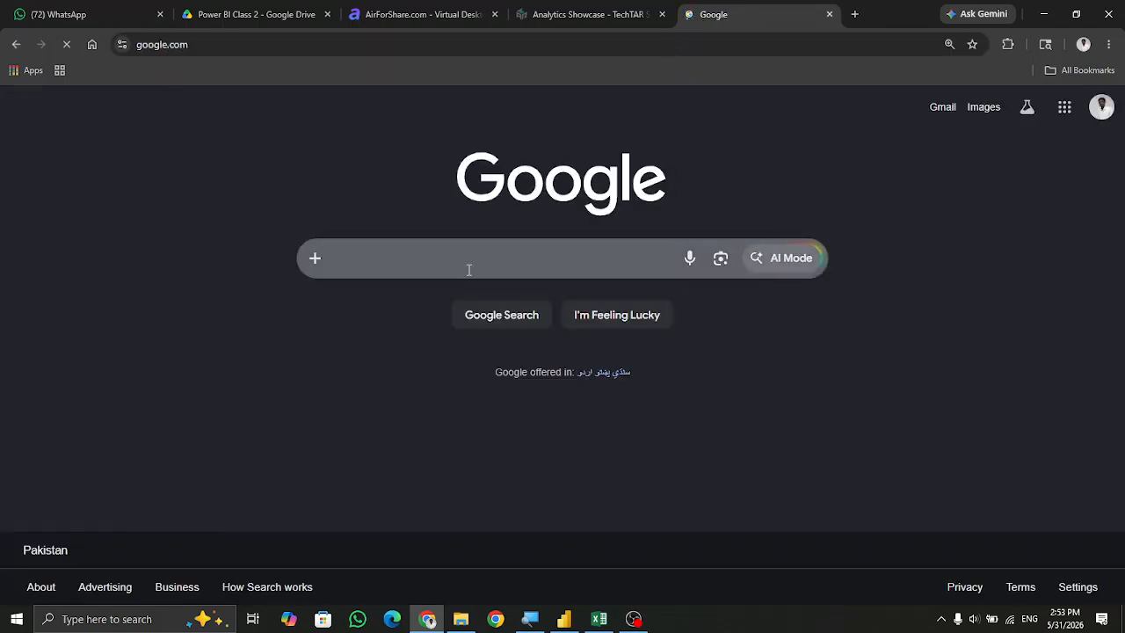
type("superstore")
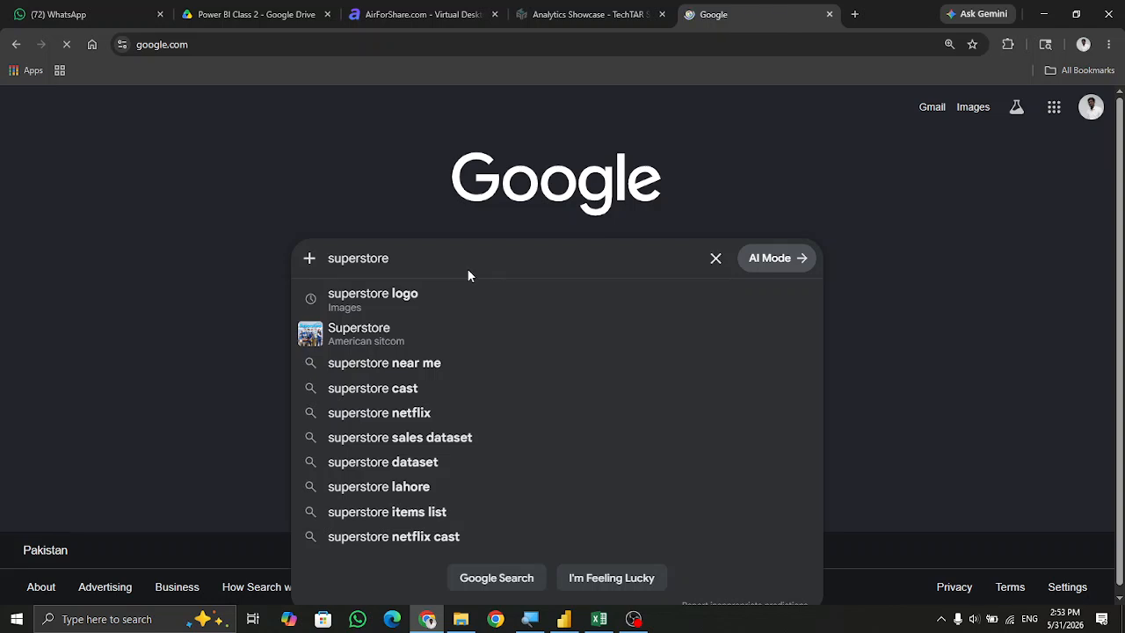
key("Return")
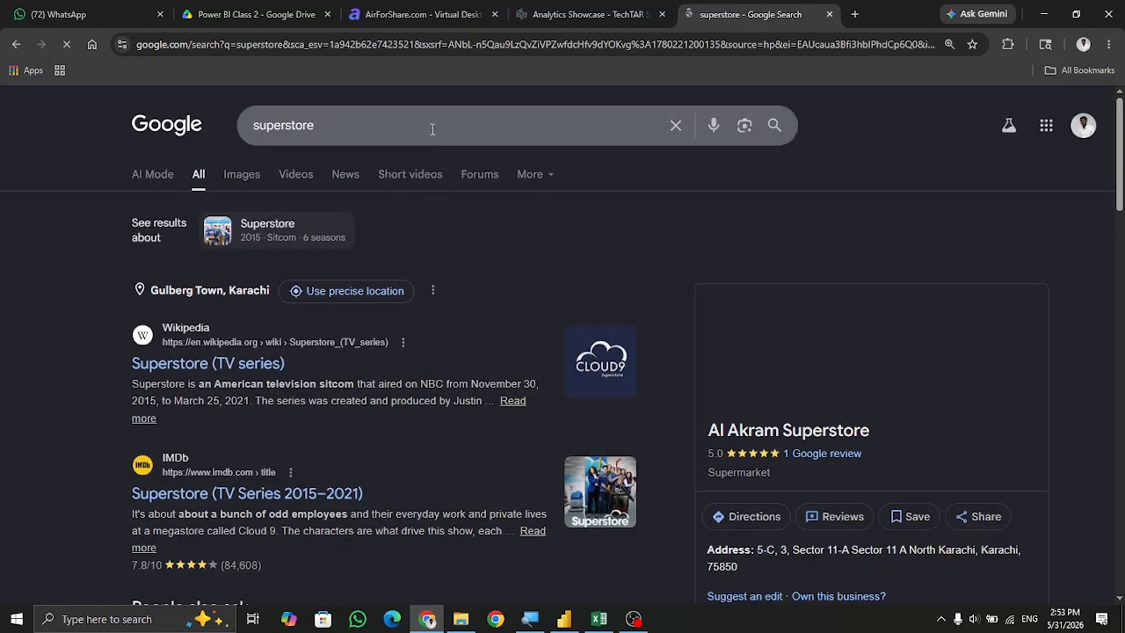
left_click(432, 127)
type("logo")
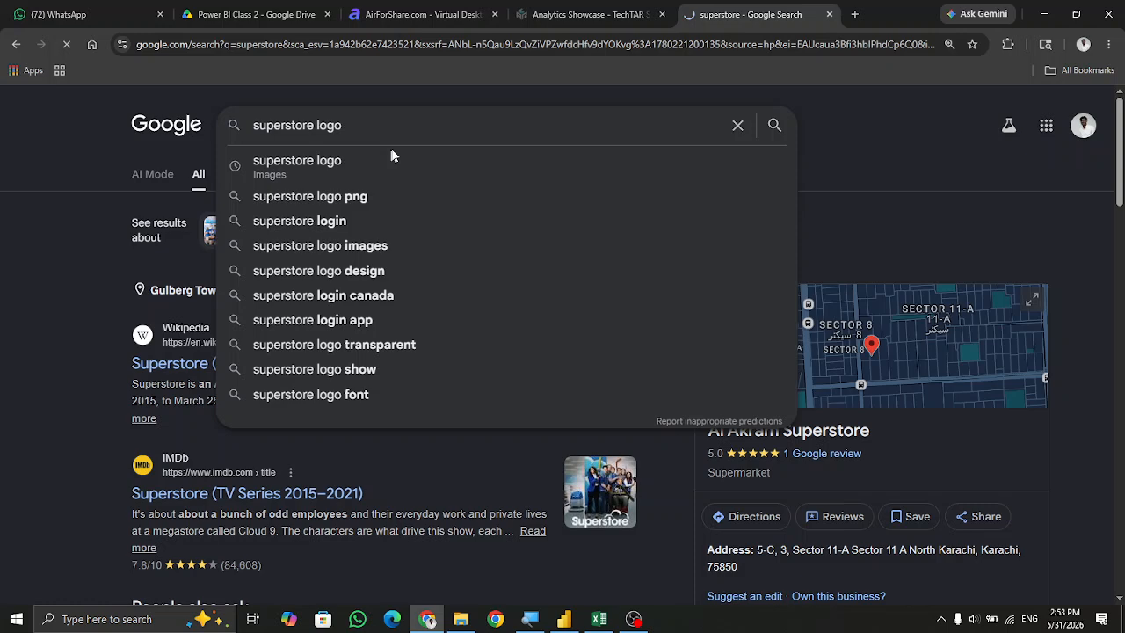
key("Return")
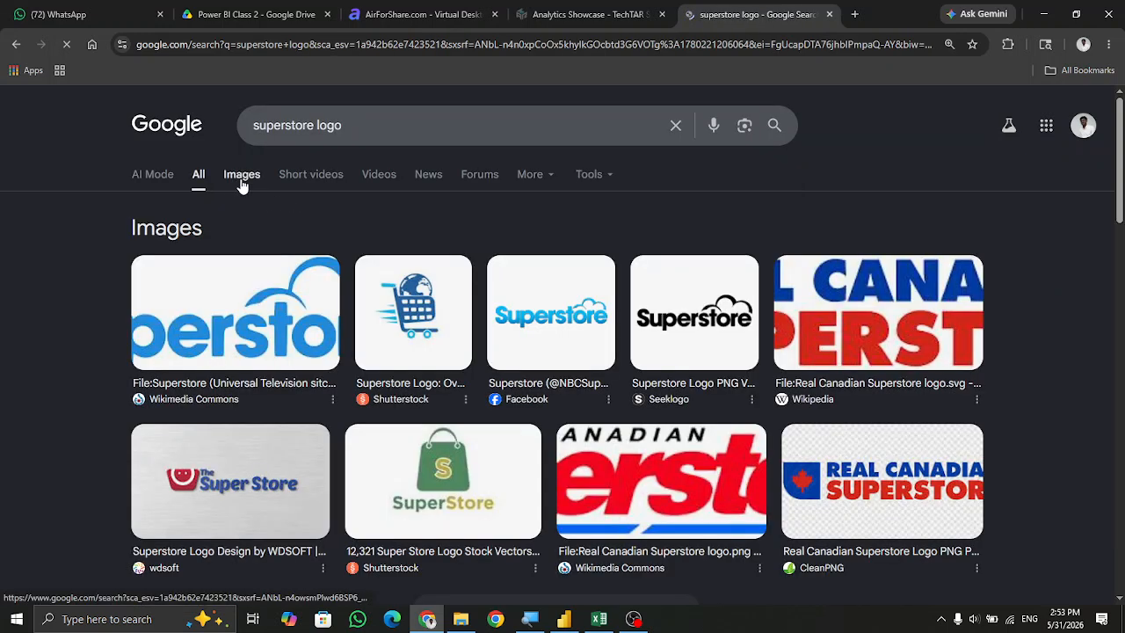
left_click(242, 176)
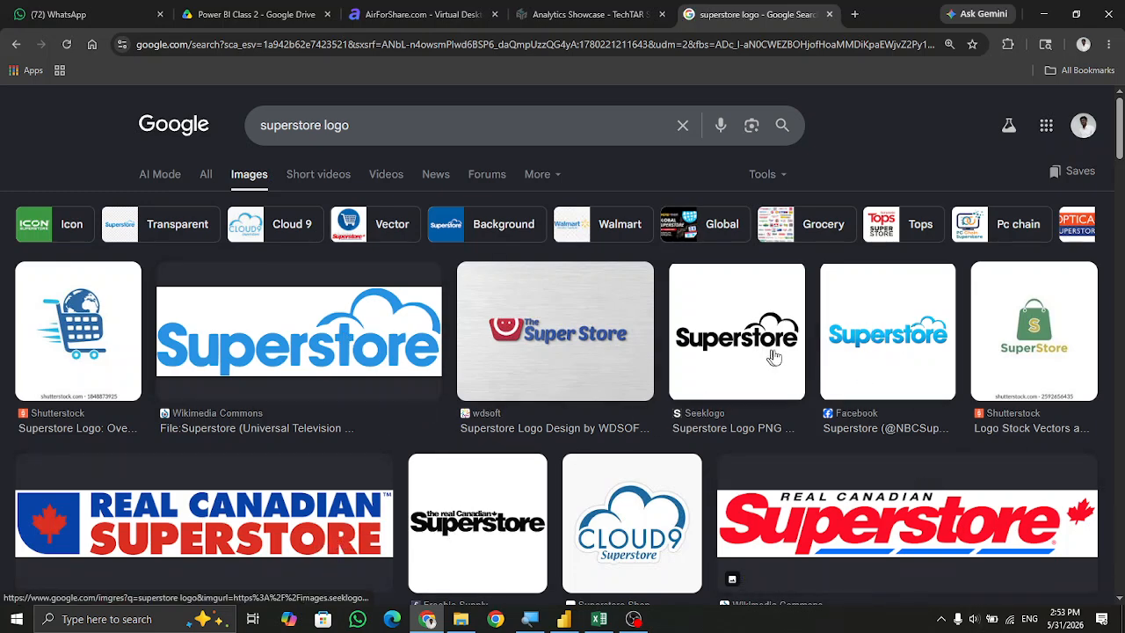
Browse the image results for a suitable Superstore logo.
scroll(826, 412, "down", 2)
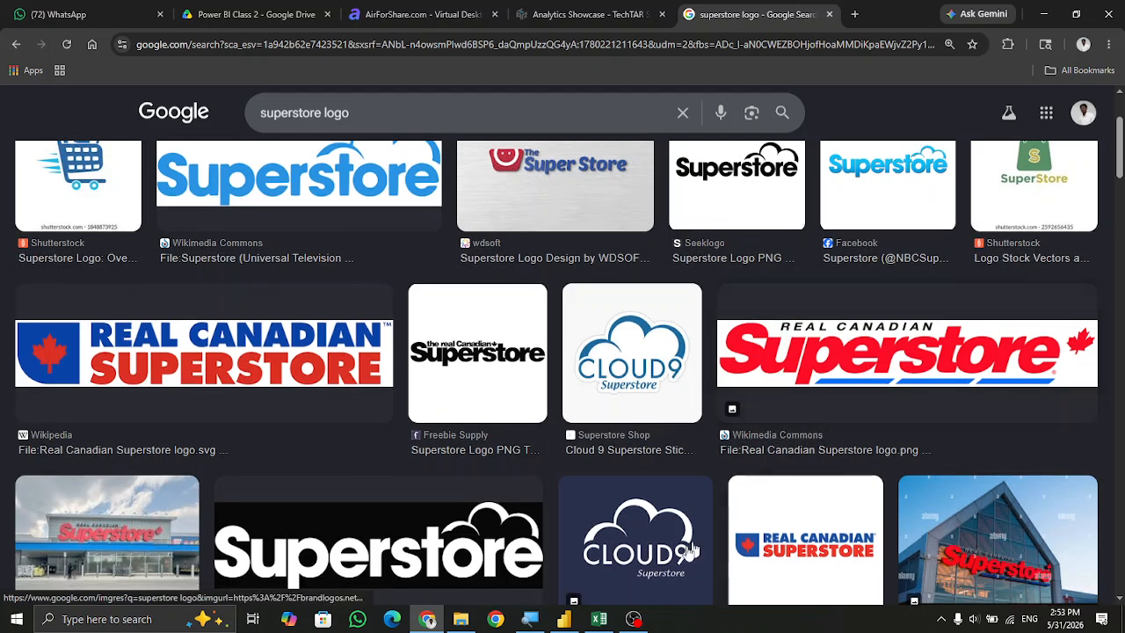
scroll(485, 544, "down", 2)
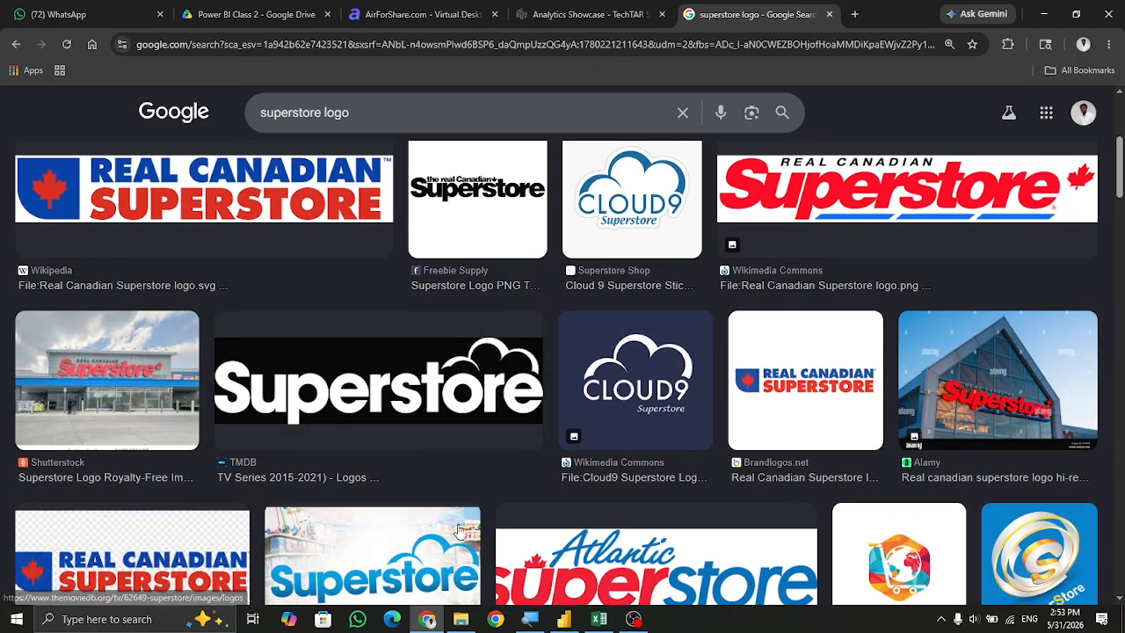
scroll(453, 538, "down", 2)
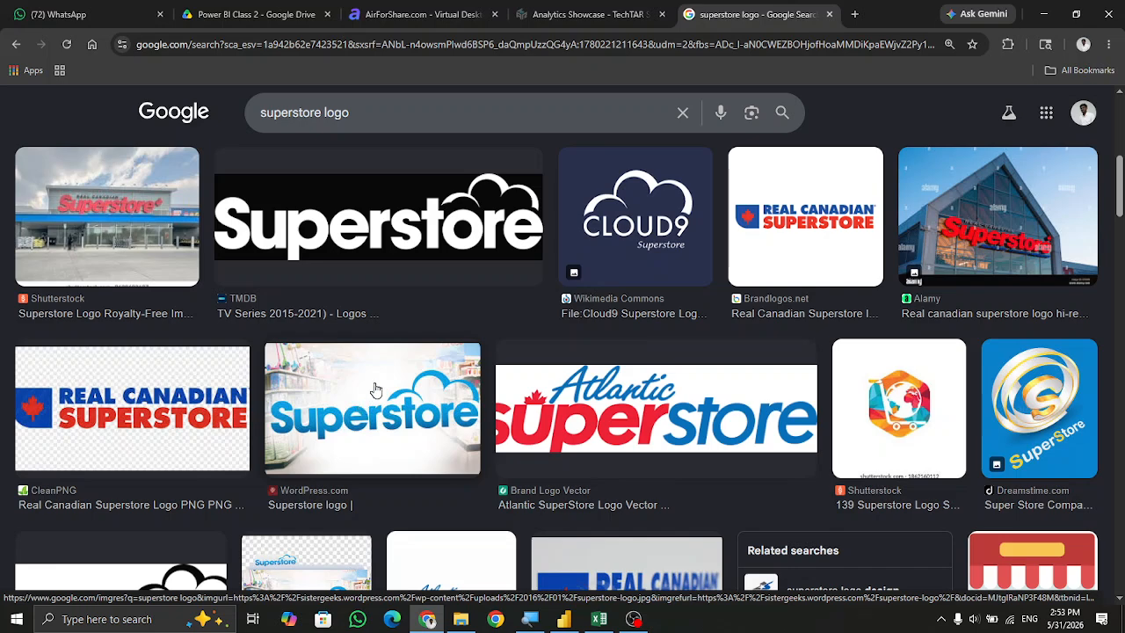
scroll(375, 390, "up", 5)
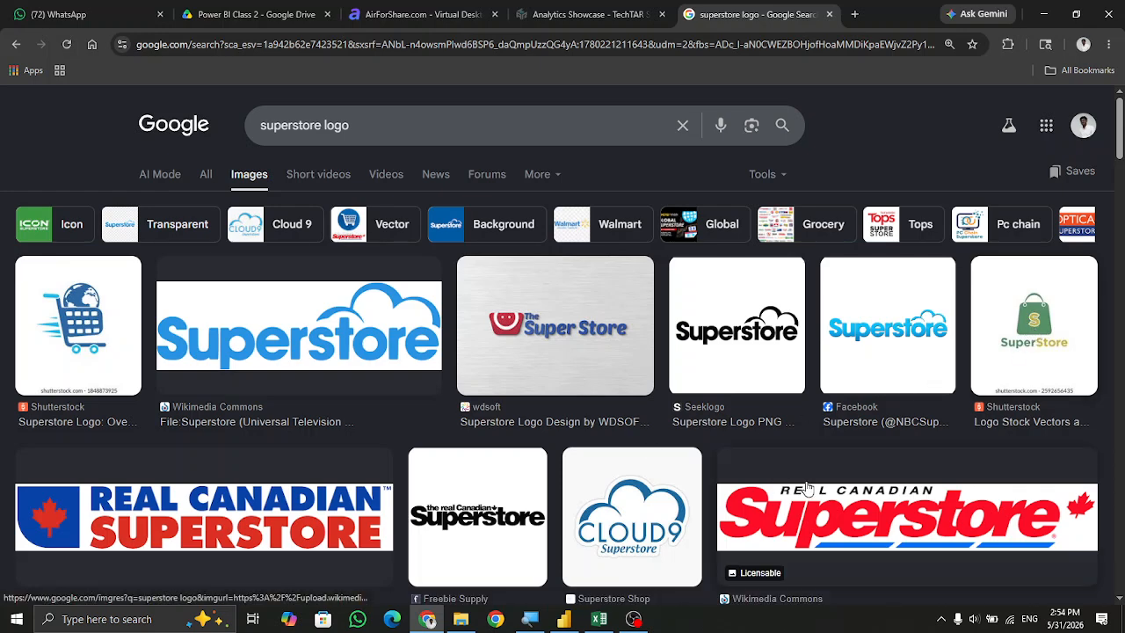
scroll(777, 482, "down", 4)
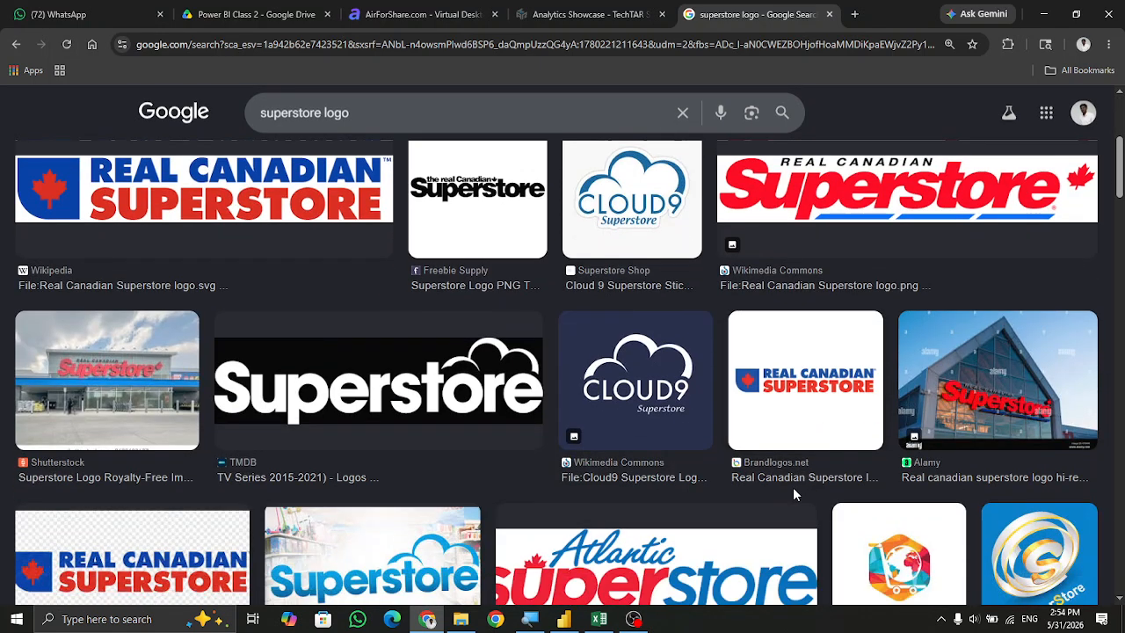
scroll(793, 490, "down", 2)
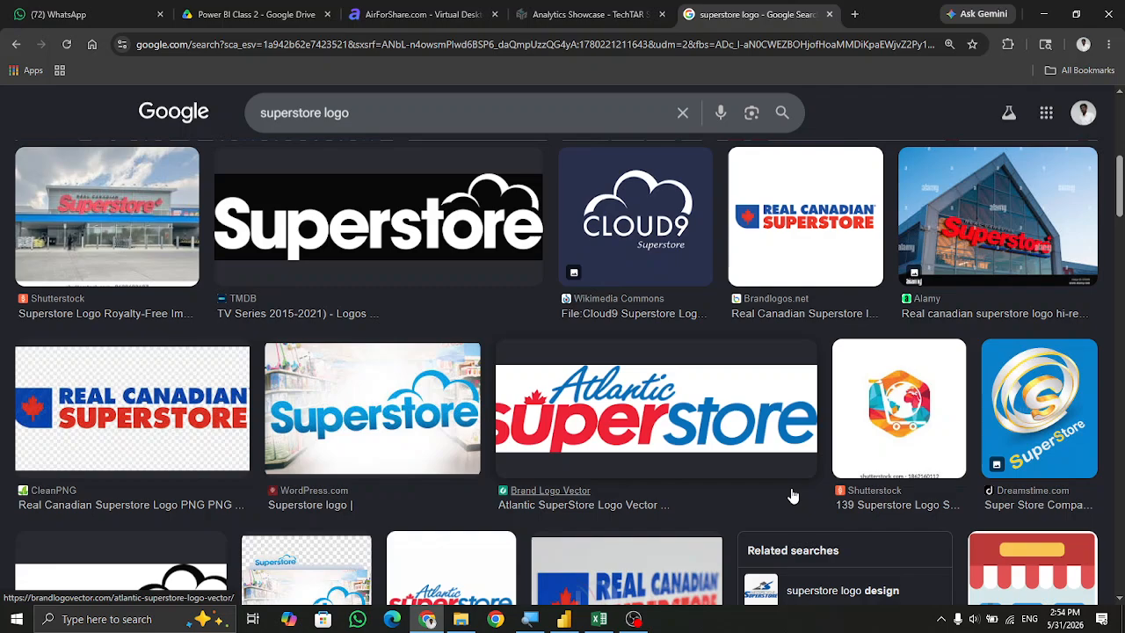
scroll(792, 496, "down", 2)
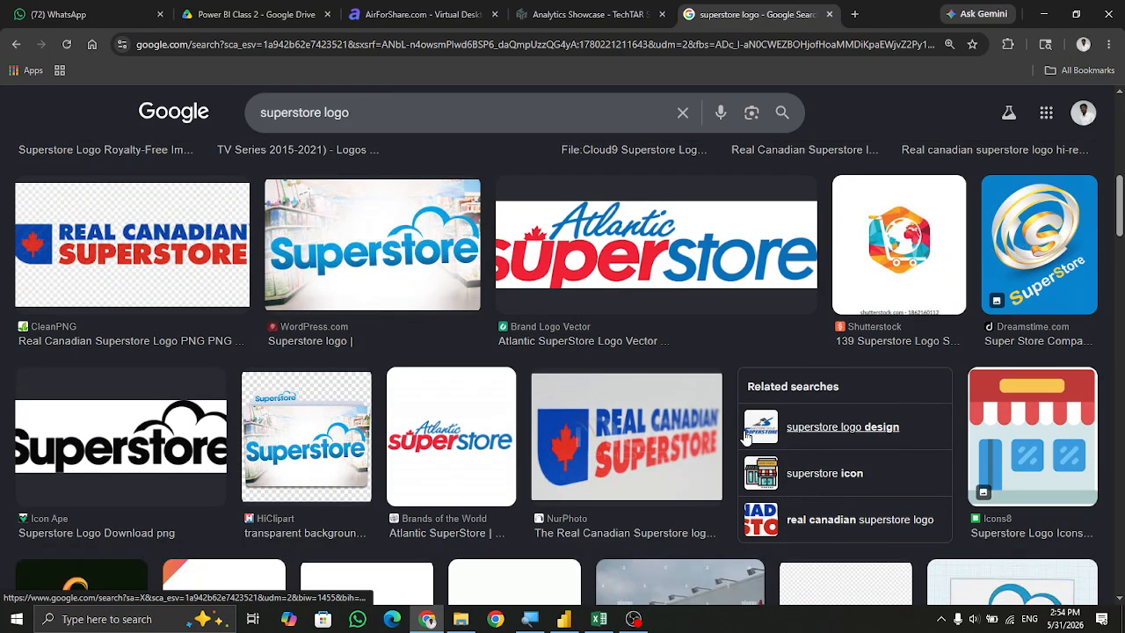
scroll(743, 437, "down", 2)
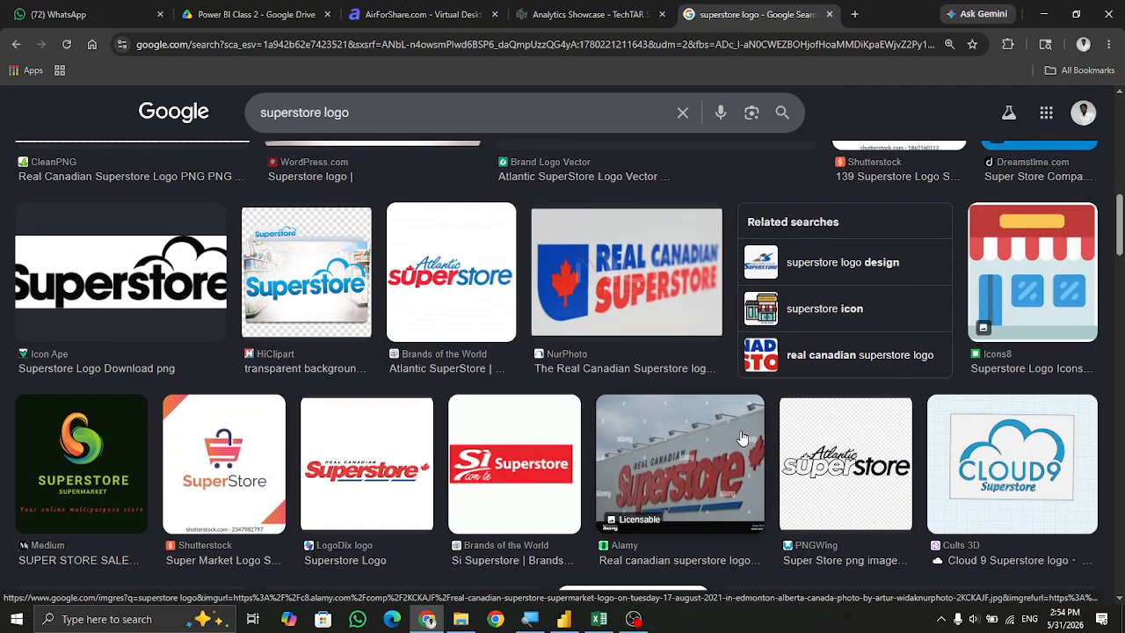
scroll(743, 437, "up", 10)
Start inserting an image on the report page and browse the Downloads folder for a logo file.
key("alt+Tab")
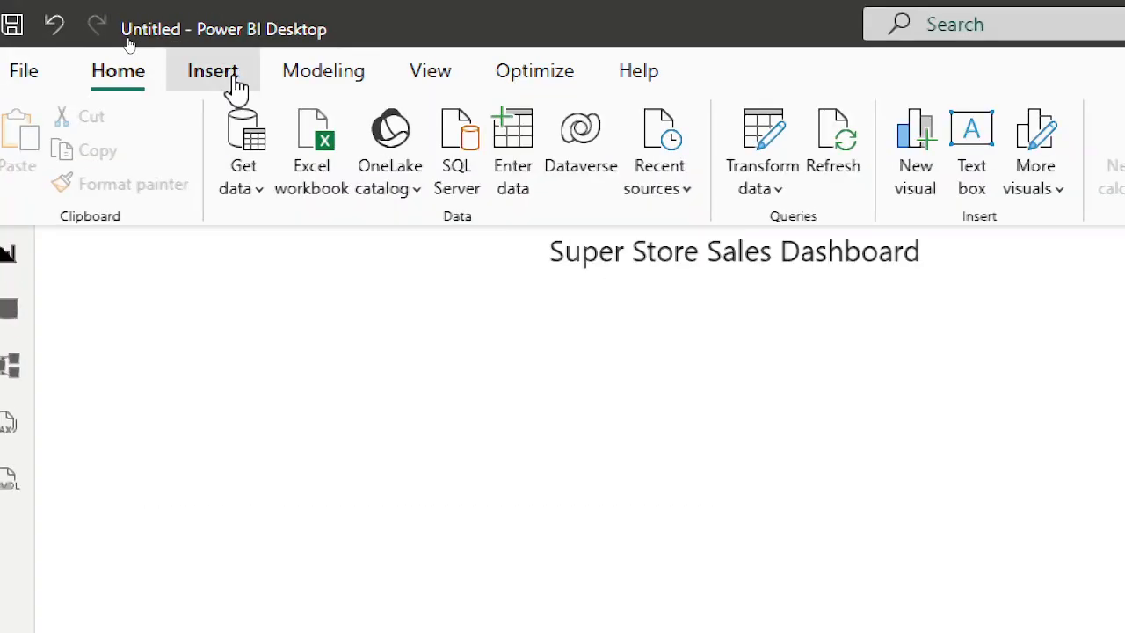
left_click(128, 40)
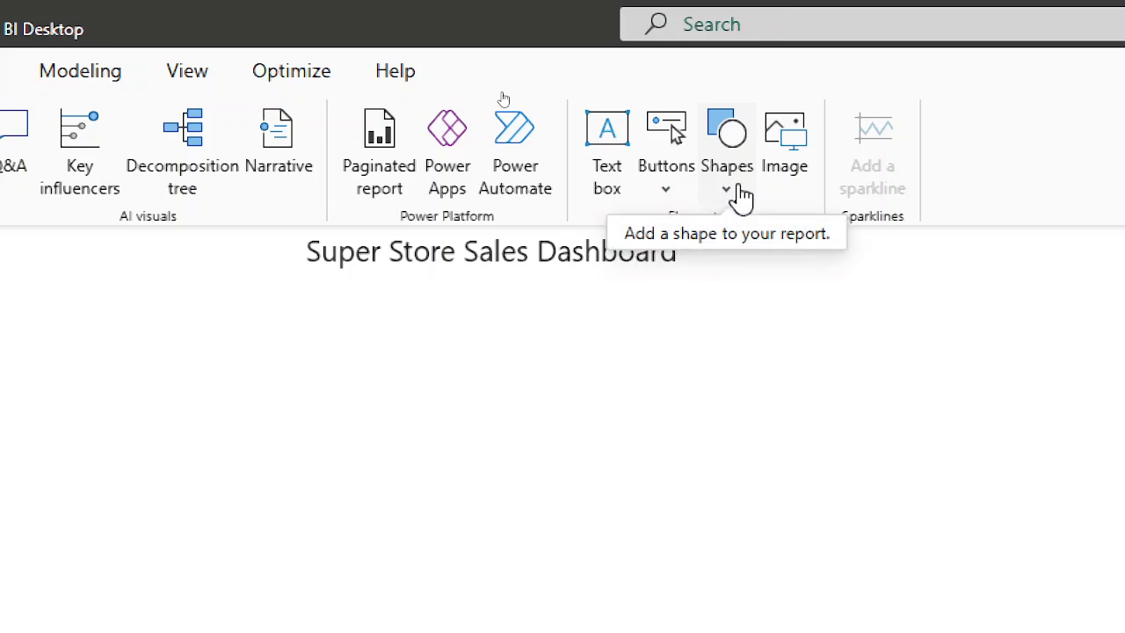
left_click(787, 180)
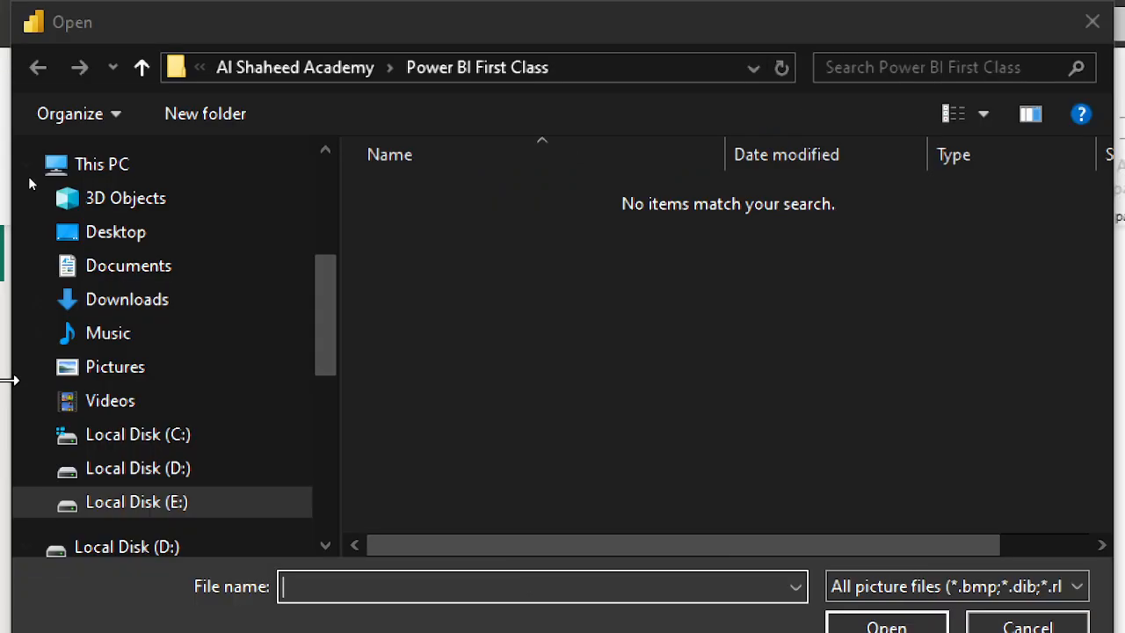
left_click(127, 299)
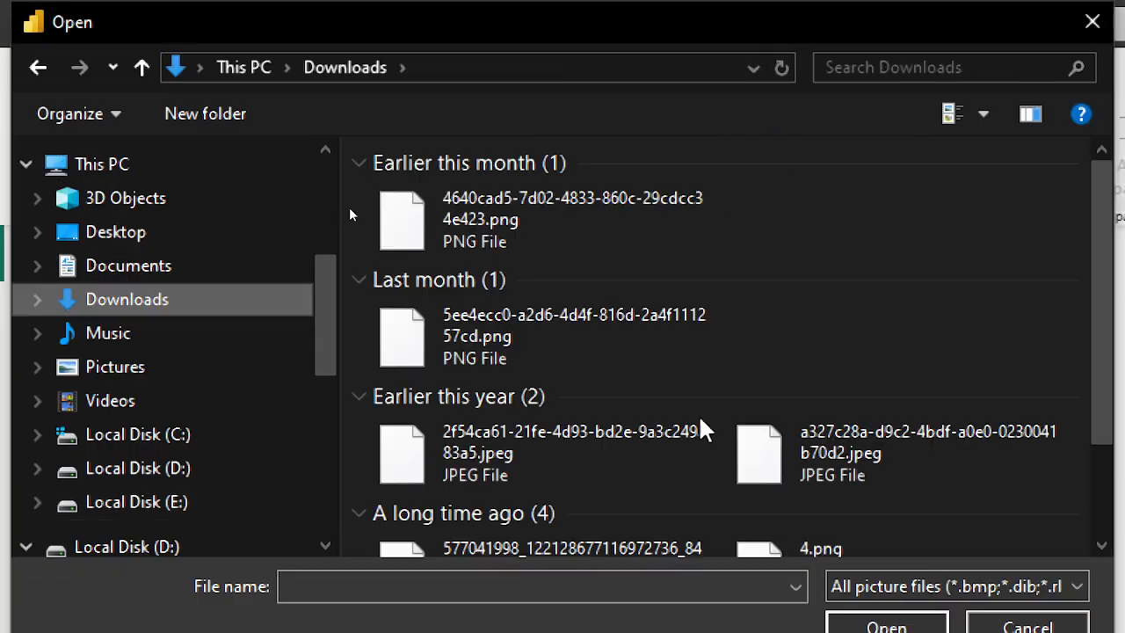
scroll(703, 428, "down", 5)
scroll(701, 428, "down", 5)
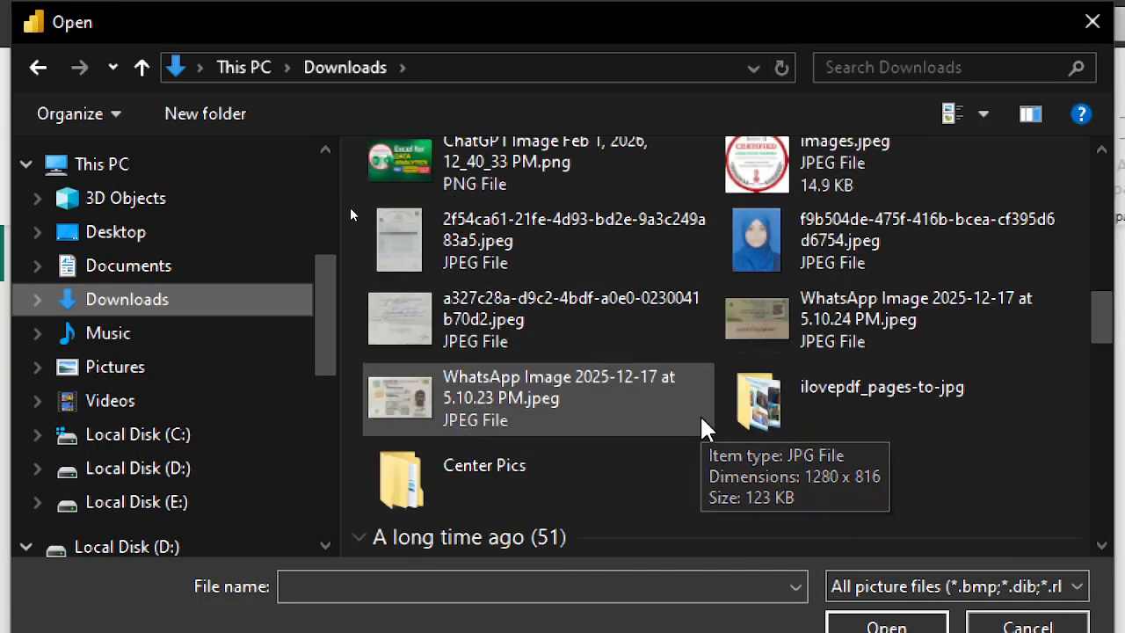
scroll(703, 427, "down", 10)
scroll(782, 400, "down", 10)
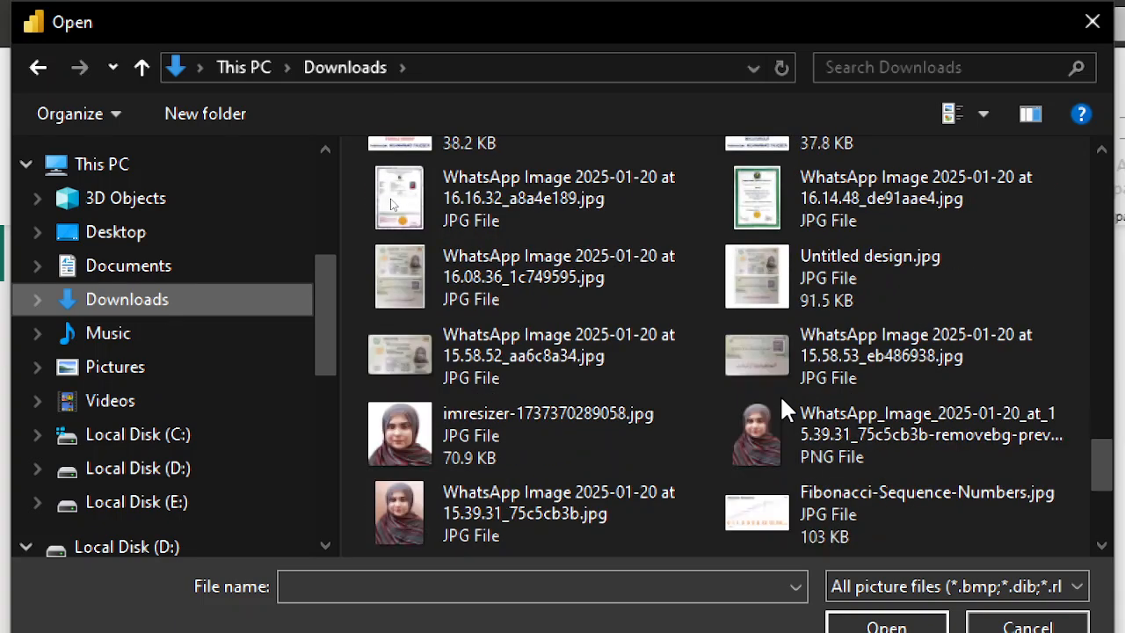
scroll(782, 400, "down", 5)
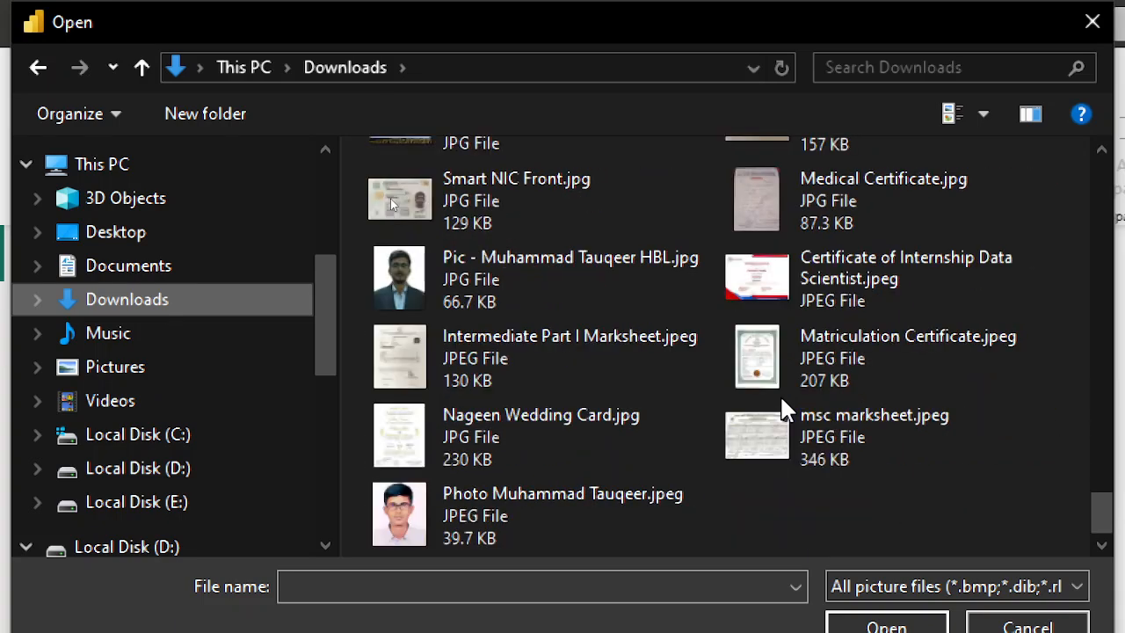
scroll(782, 409, "up", 20)
left_click(623, 280)
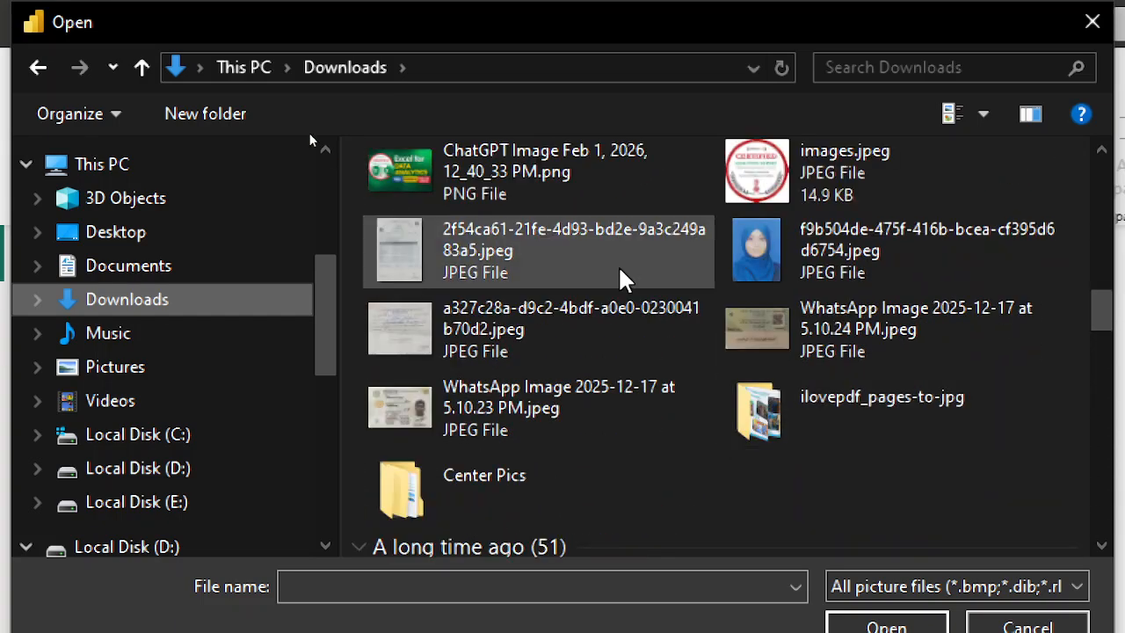
scroll(623, 279, "down", 10)
left_click(622, 277)
key("s")
key("s")
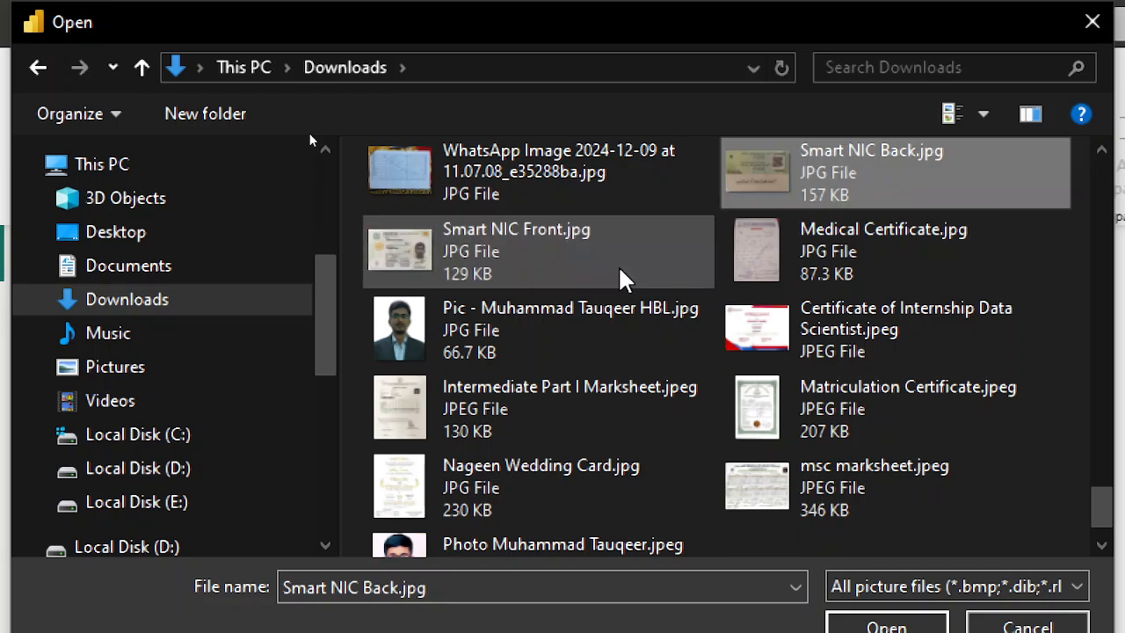
scroll(623, 280, "down", 1)
scroll(624, 280, "up", 10)
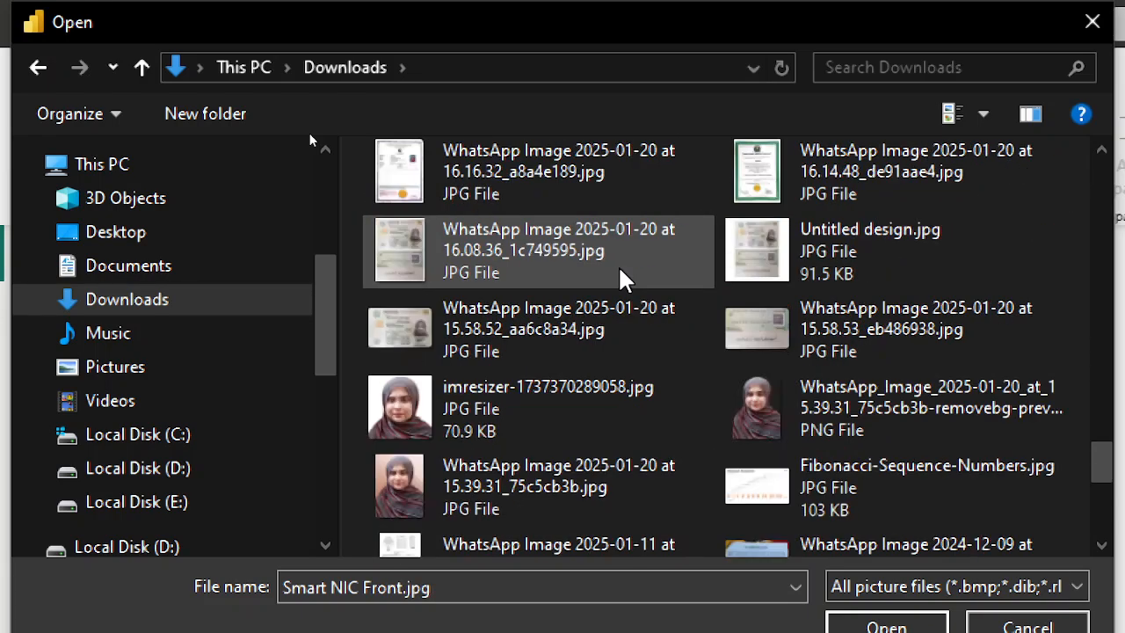
scroll(624, 280, "up", 15)
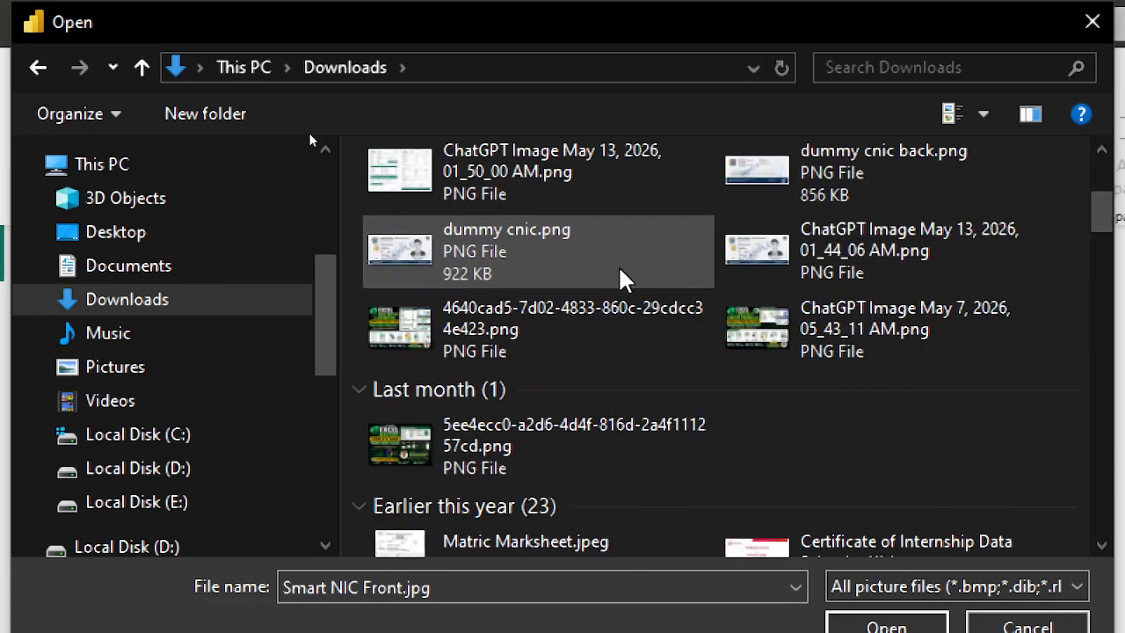
scroll(104, 373, "down", 1)
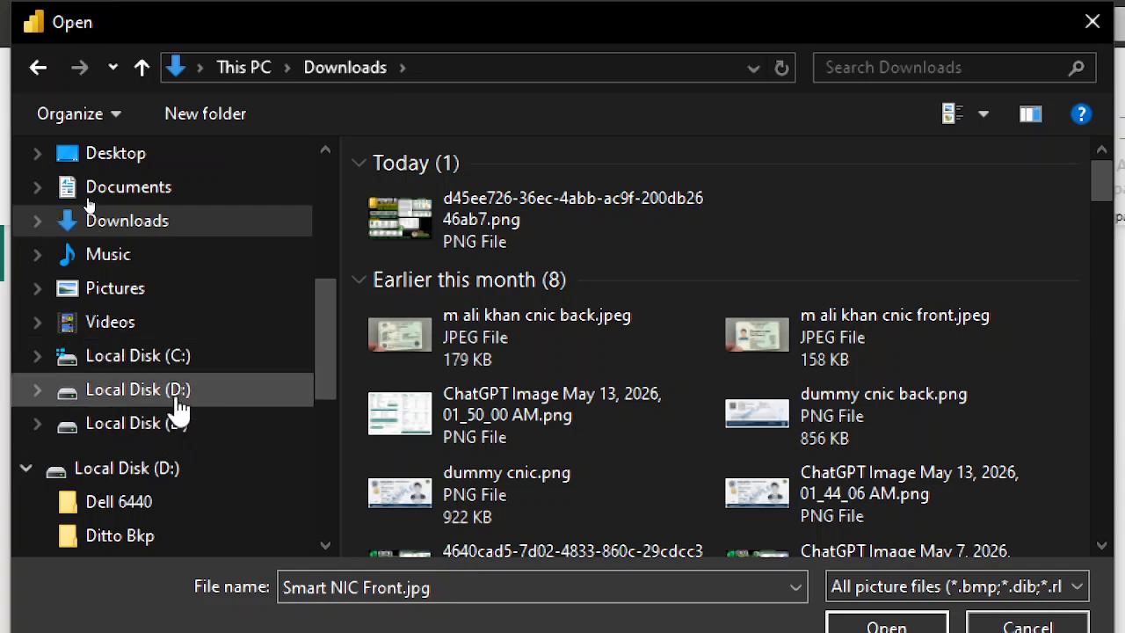
Browse to the Power BI First Class folder on Local Disk (E:), filter by JPEG, and cancel the image dialog.
left_click(175, 397)
left_click(179, 425)
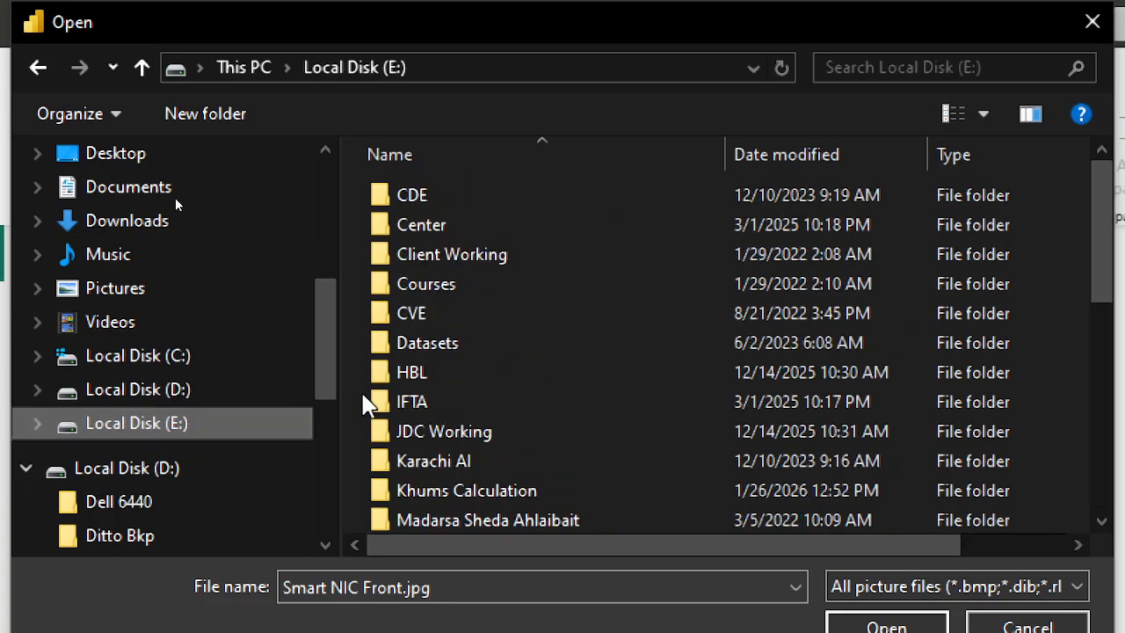
scroll(437, 373, "down", 6)
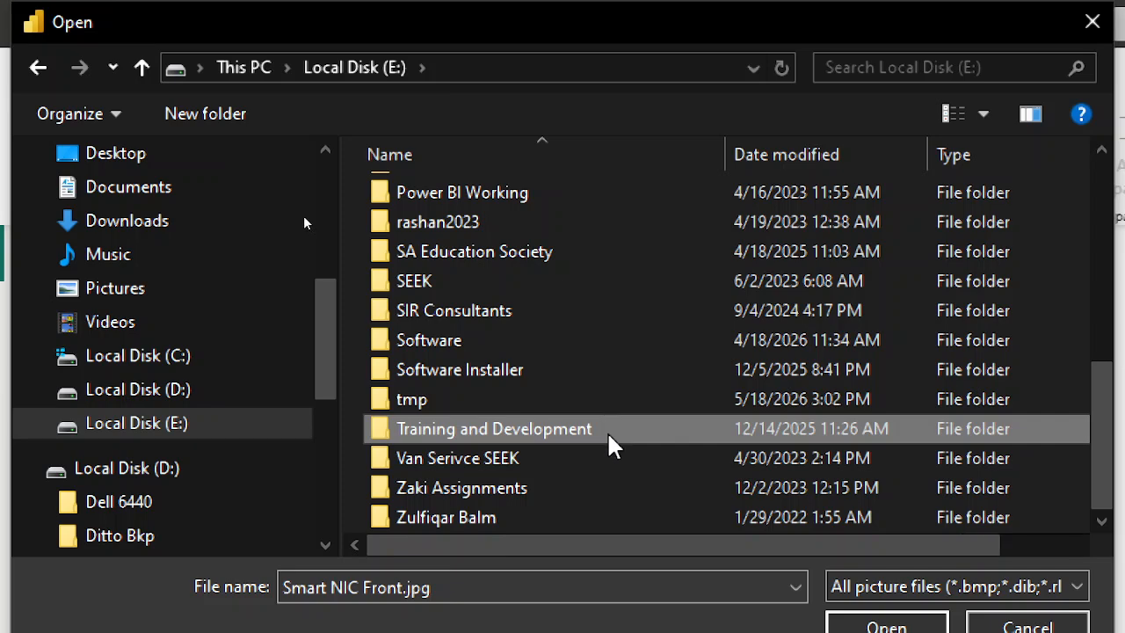
double_click(610, 428)
double_click(545, 199)
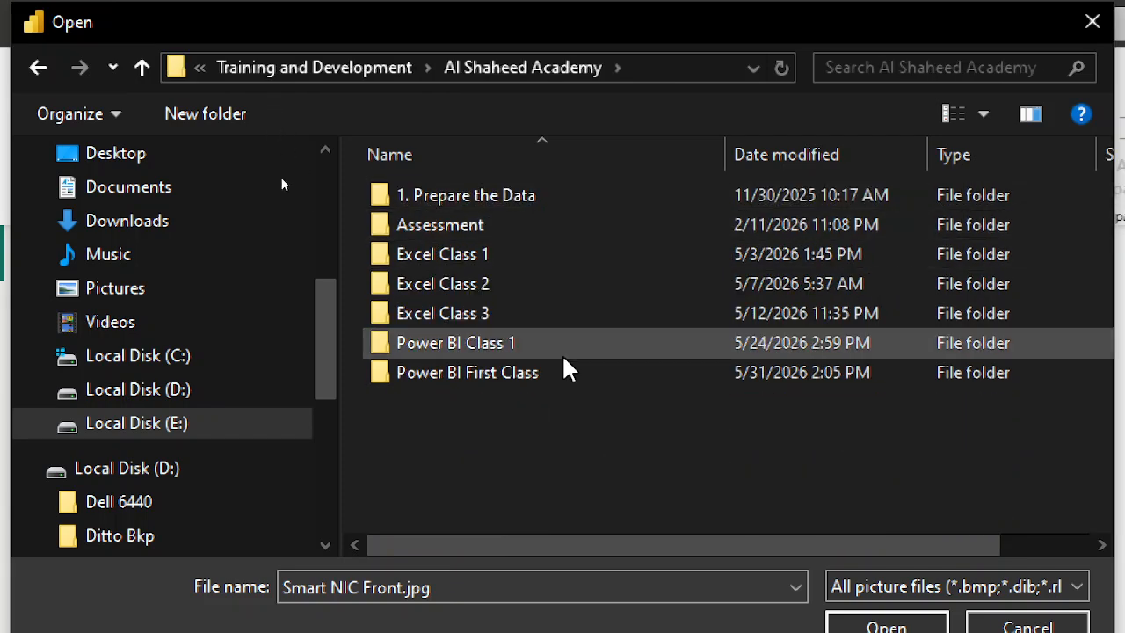
double_click(565, 376)
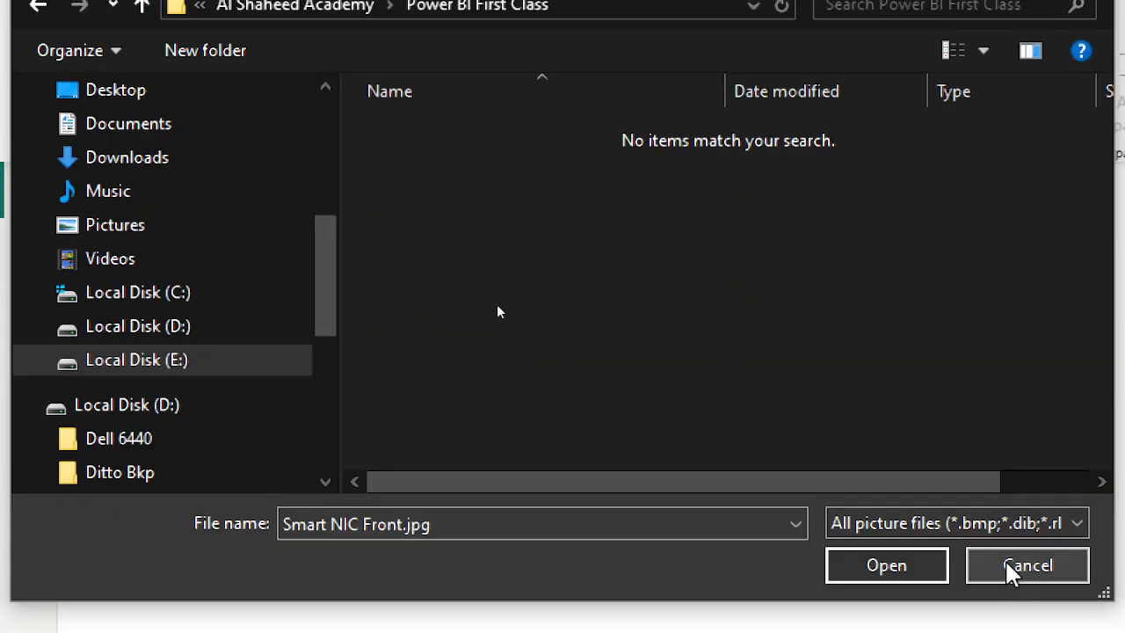
left_click(966, 525)
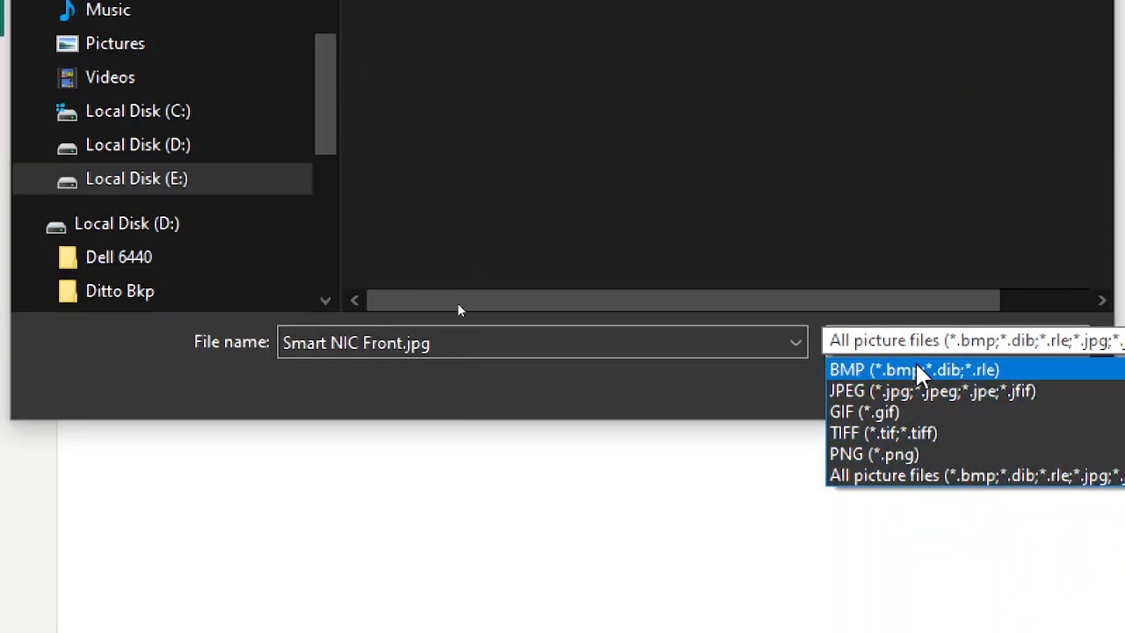
left_click(918, 391)
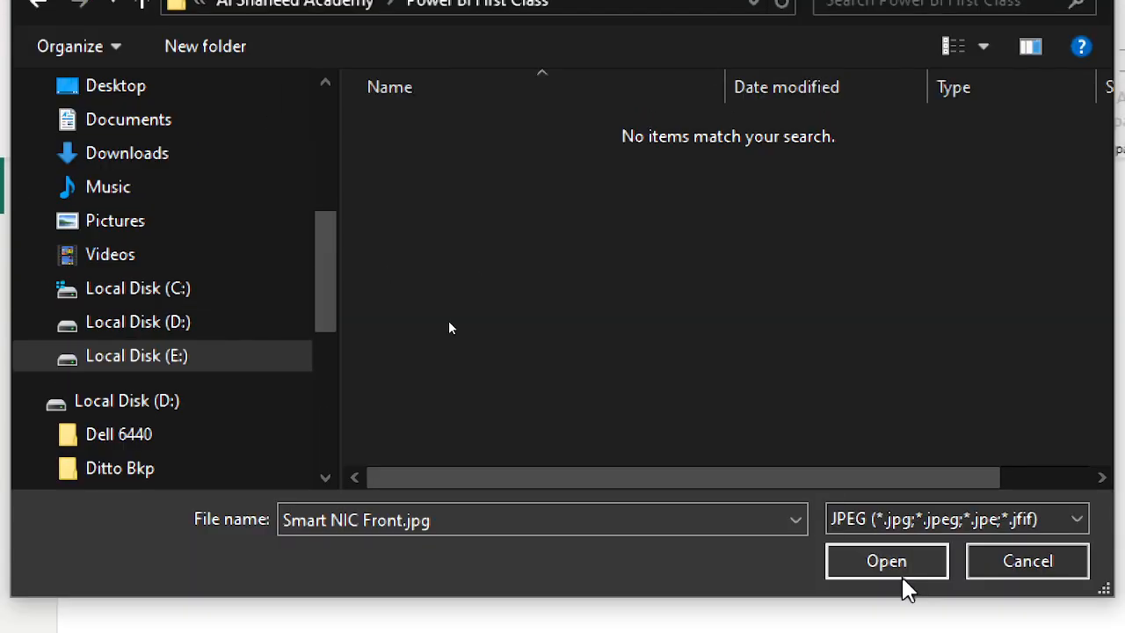
left_click(1020, 385)
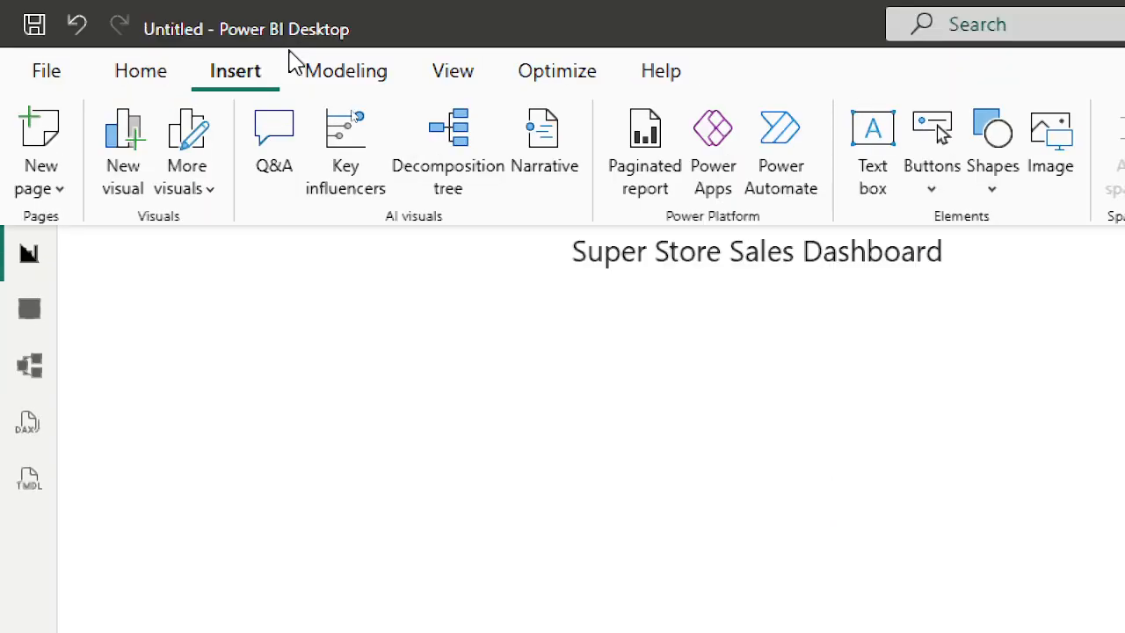
Save the Wikimedia Superstore logo from the image results to Downloads as superstore logo.
key("alt+Tab")
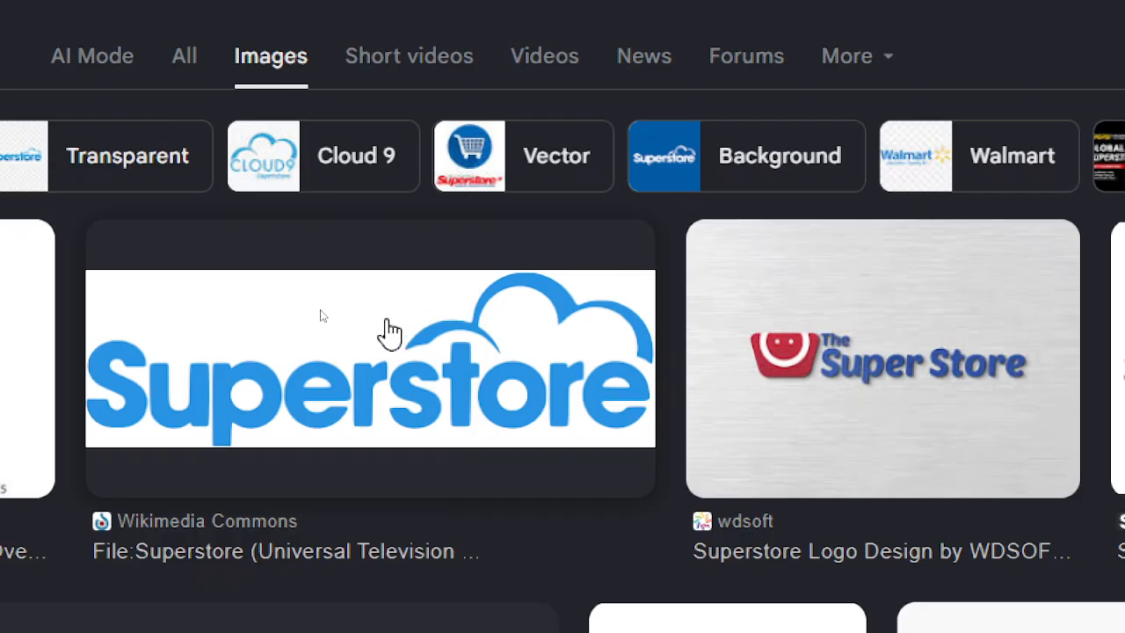
right_click(381, 334)
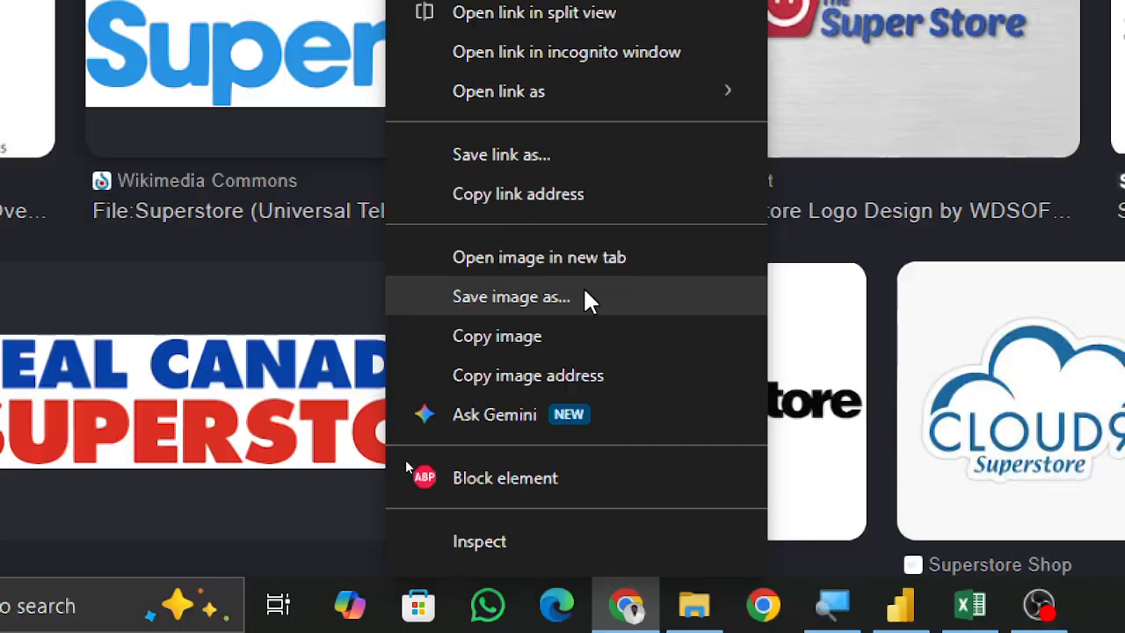
left_click(585, 463)
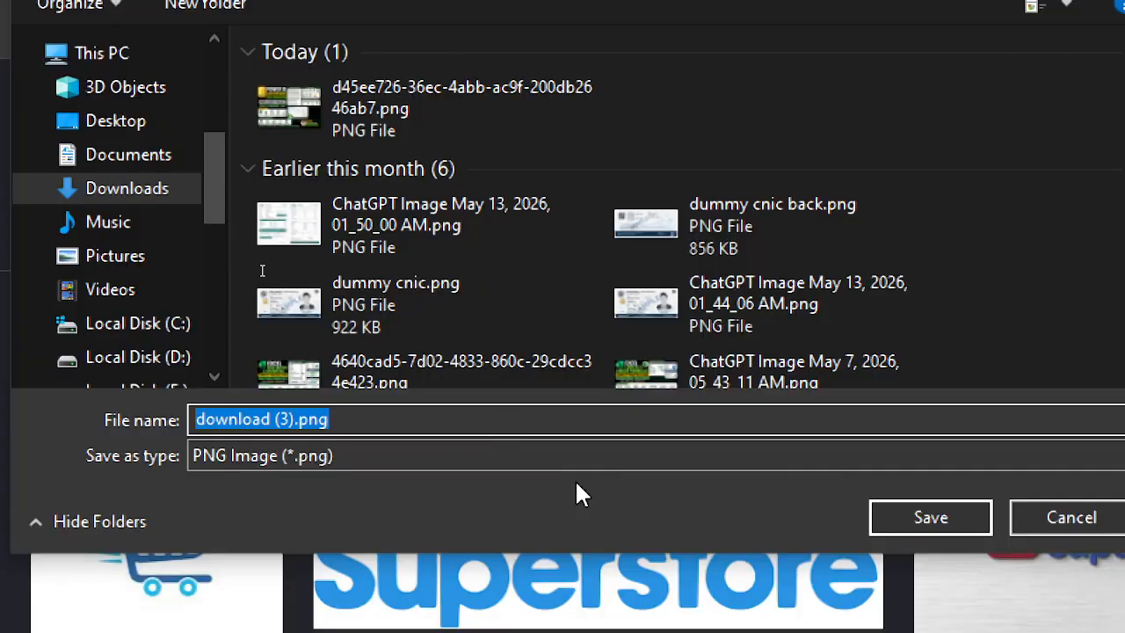
type("supers")
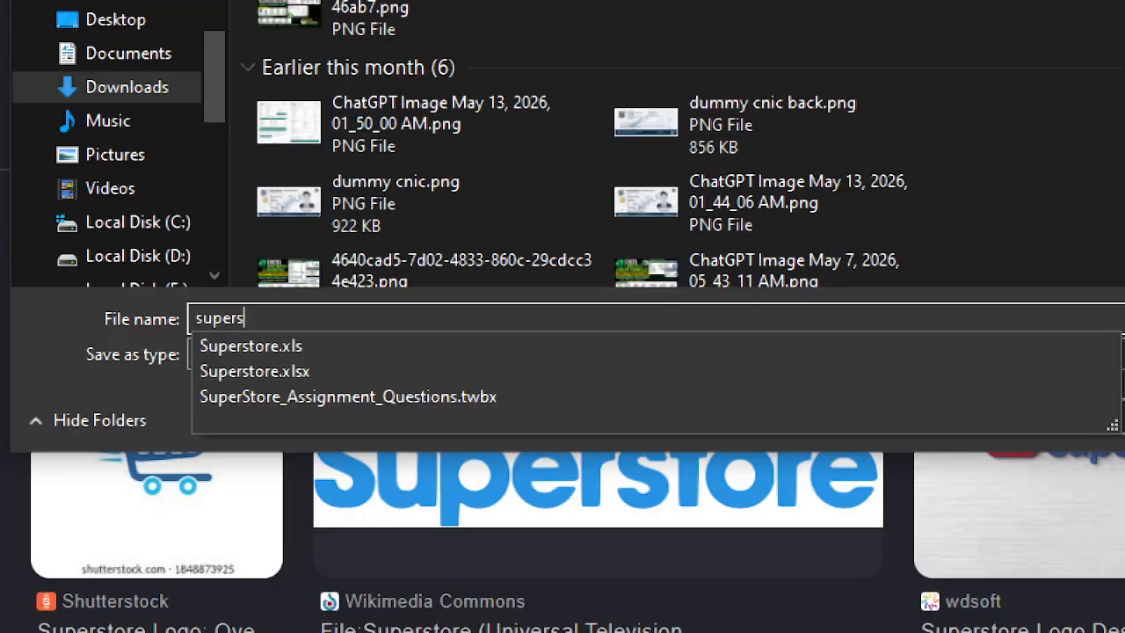
type("tore l")
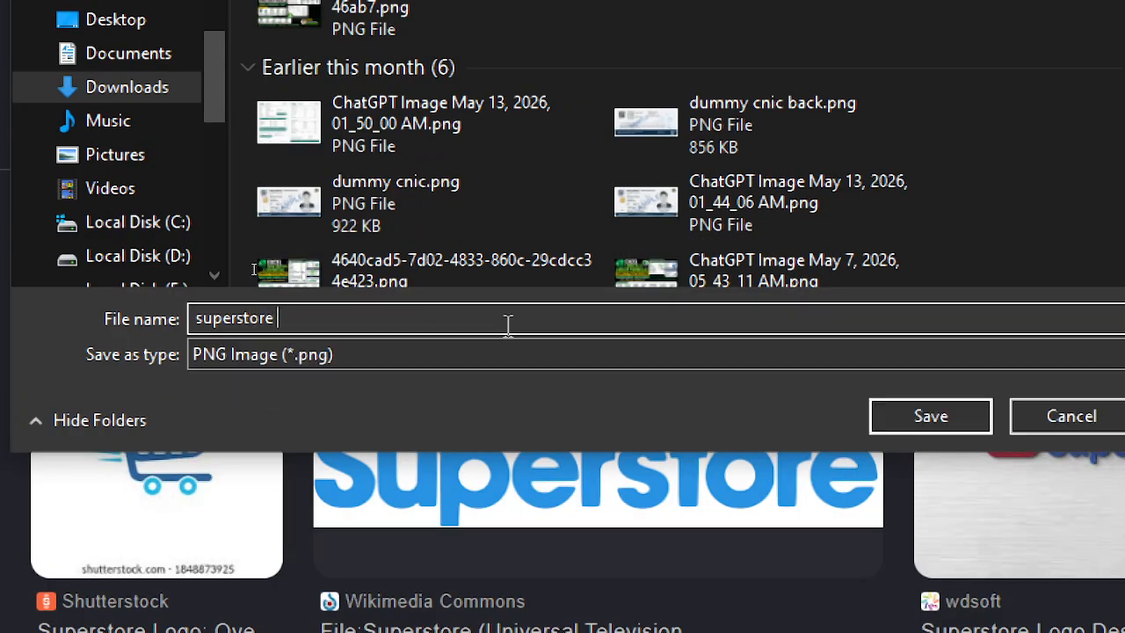
type("ogo")
key("Return")
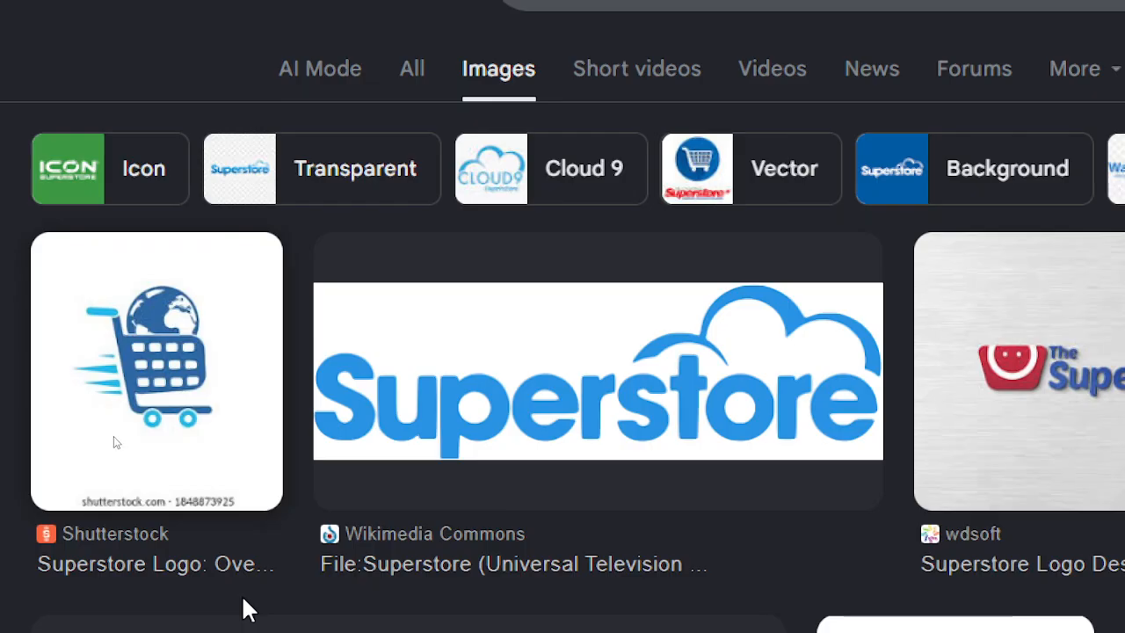
Insert the superstore logo.png image from the Downloads folder into the report page.
key("alt+Tab")
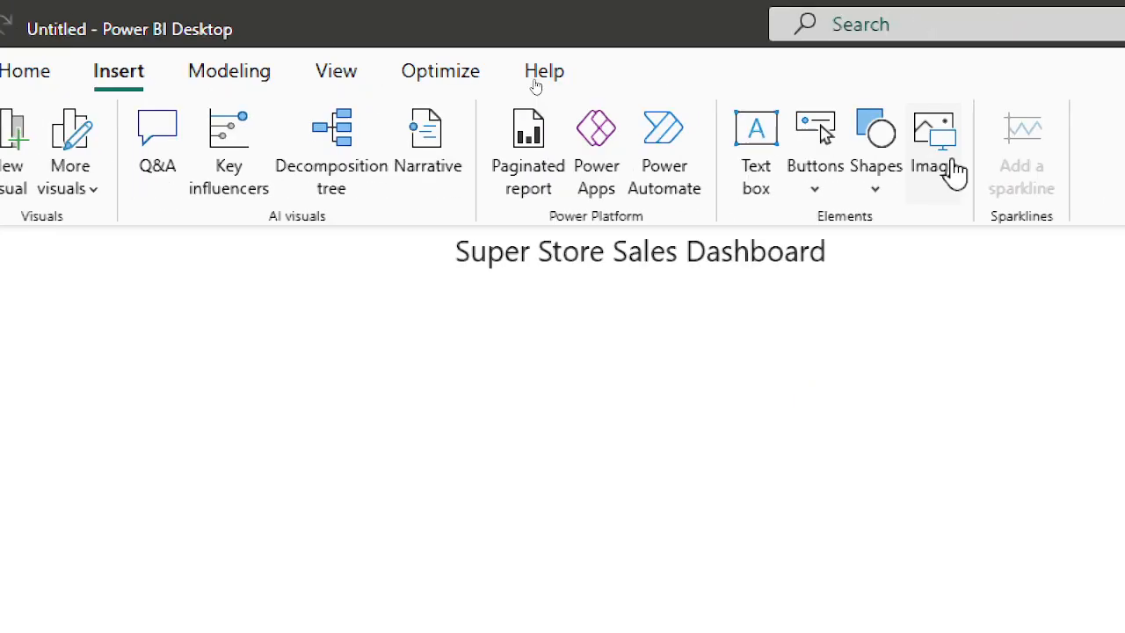
left_click(956, 172)
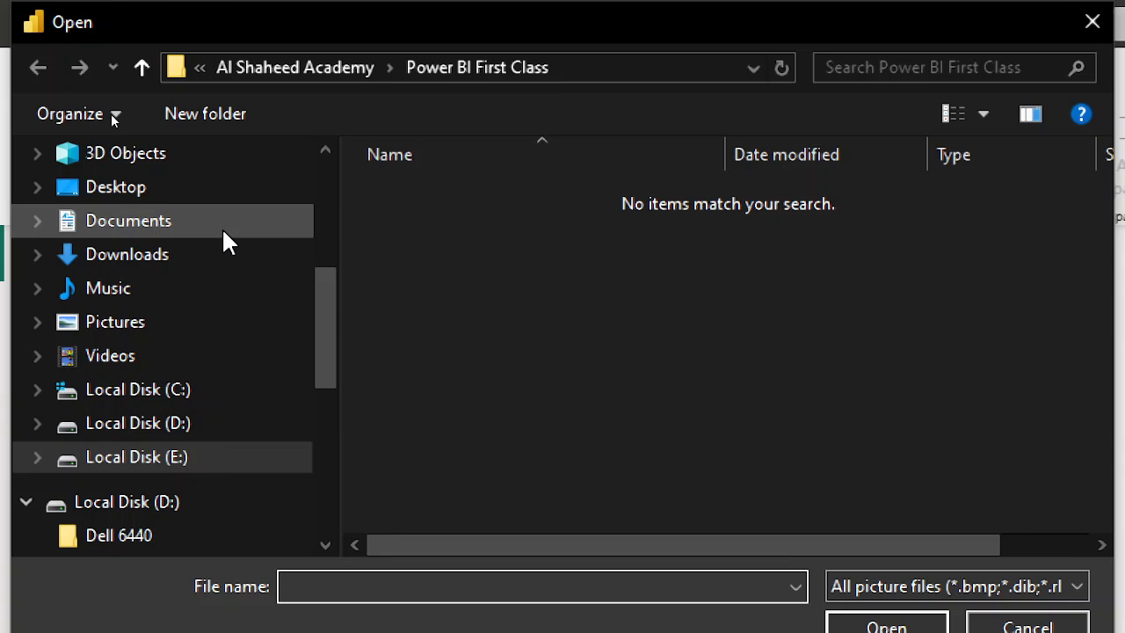
left_click(166, 254)
left_click(456, 236)
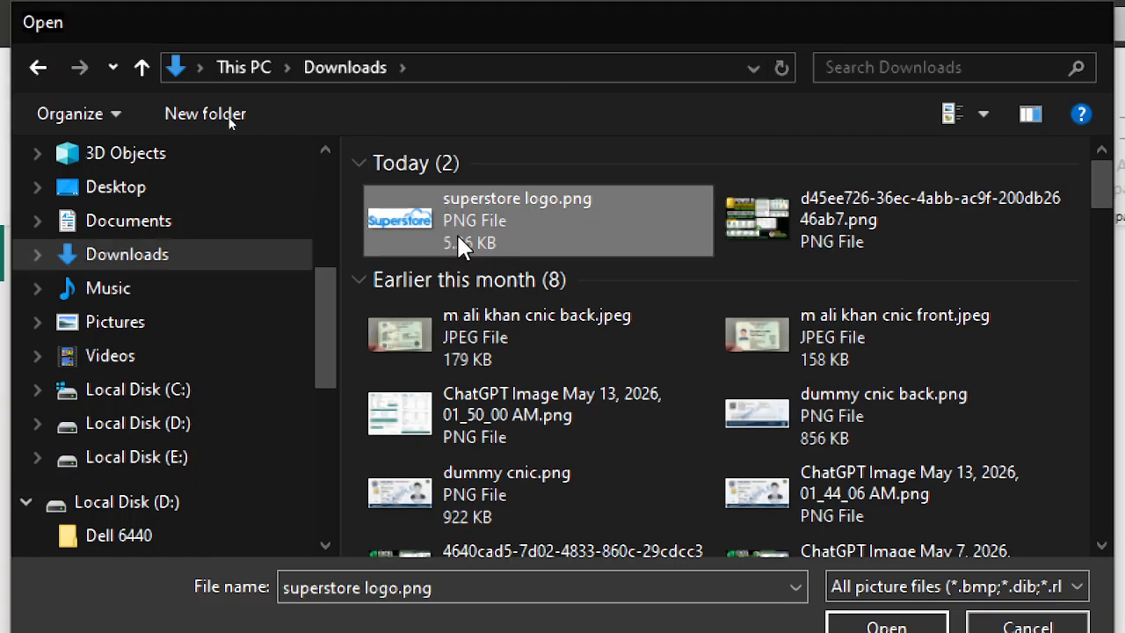
double_click(456, 232)
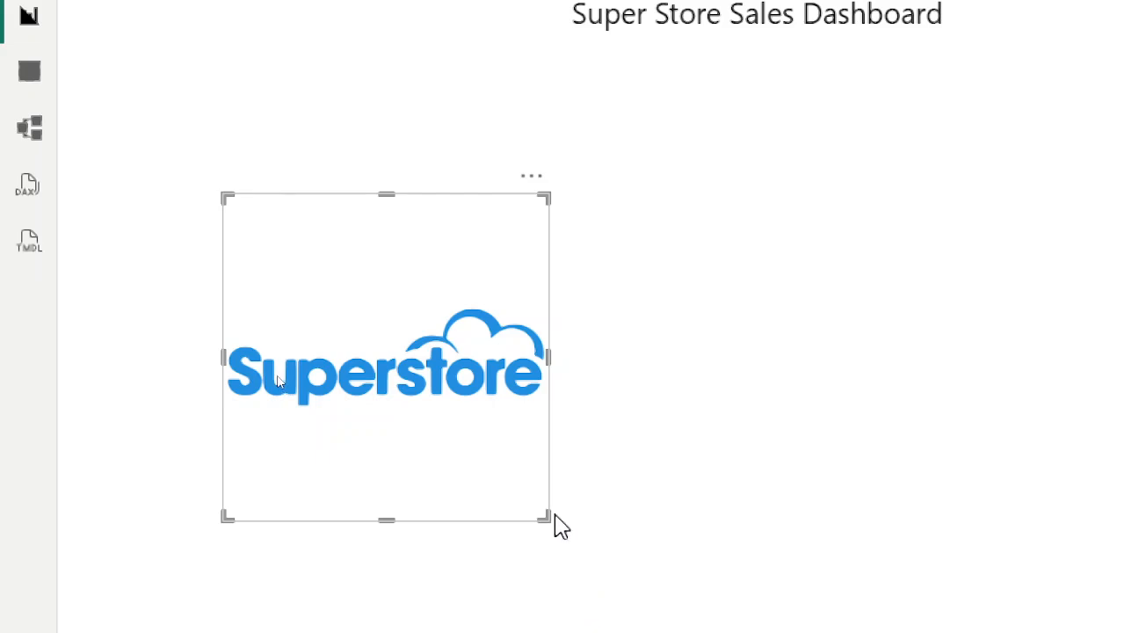
Shrink the logo image and place it in the page's top-left corner beside the title.
left_click_drag(544, 505, 402, 185)
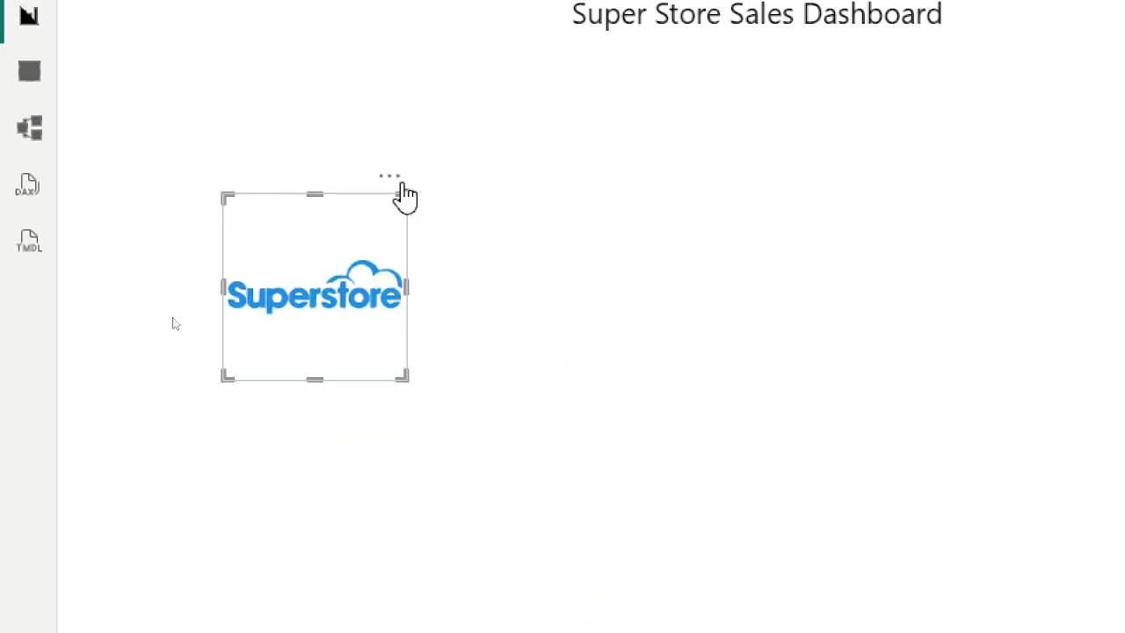
left_click_drag(314, 378, 163, 100)
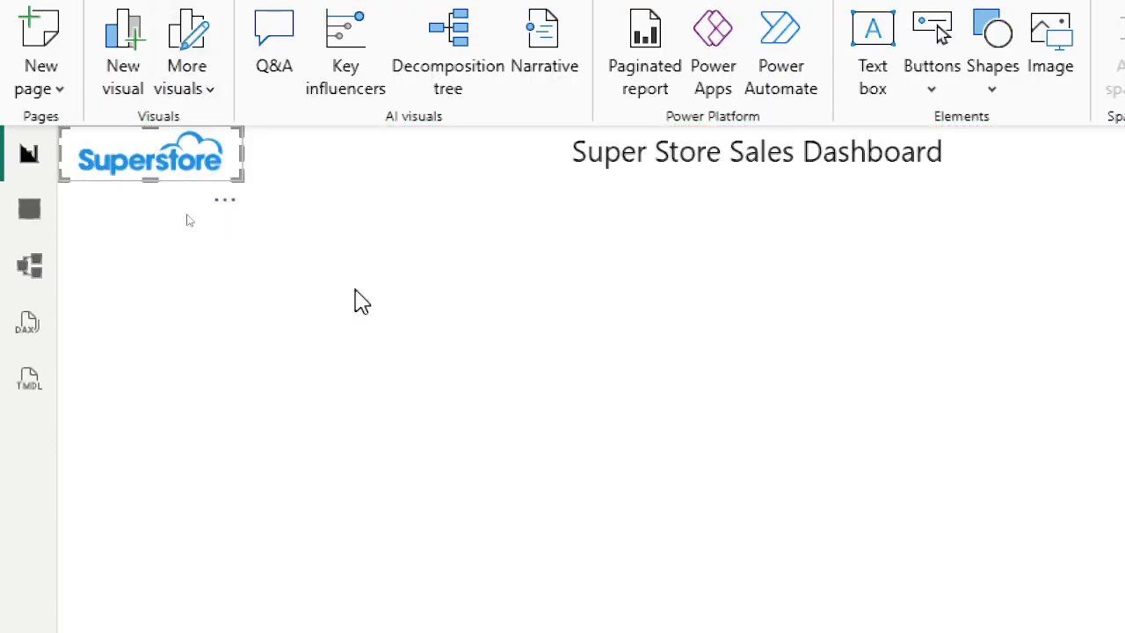
left_click(479, 391)
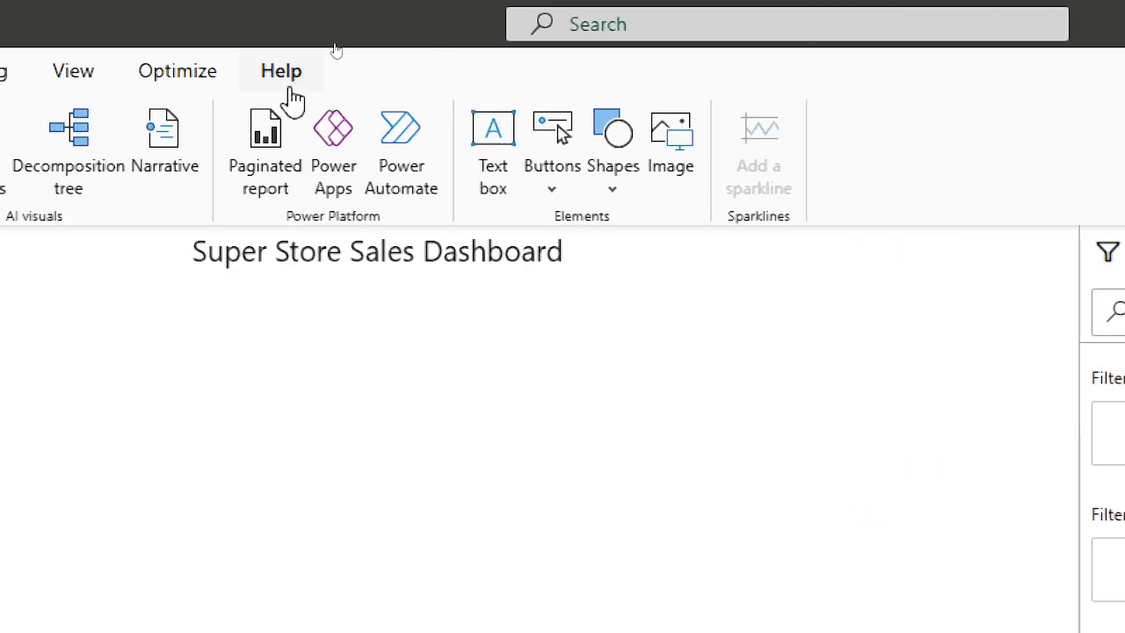
Open the Power BI Desktop About information to check the version number, then close it.
left_click(286, 79)
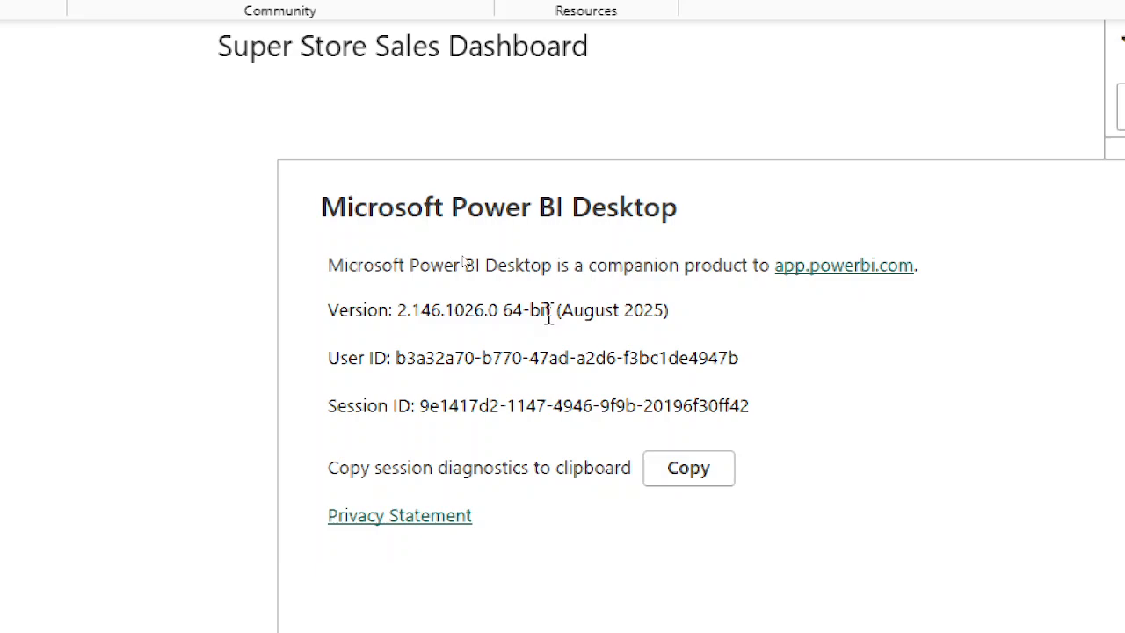
left_click_drag(530, 311, 673, 314)
left_click(718, 490)
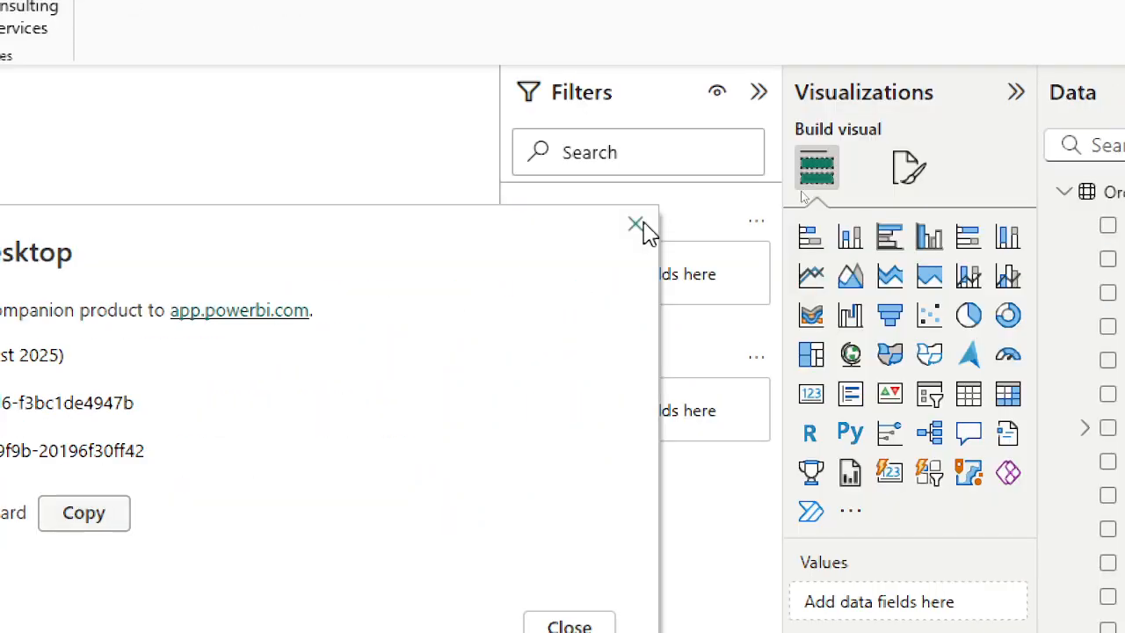
left_click(636, 223)
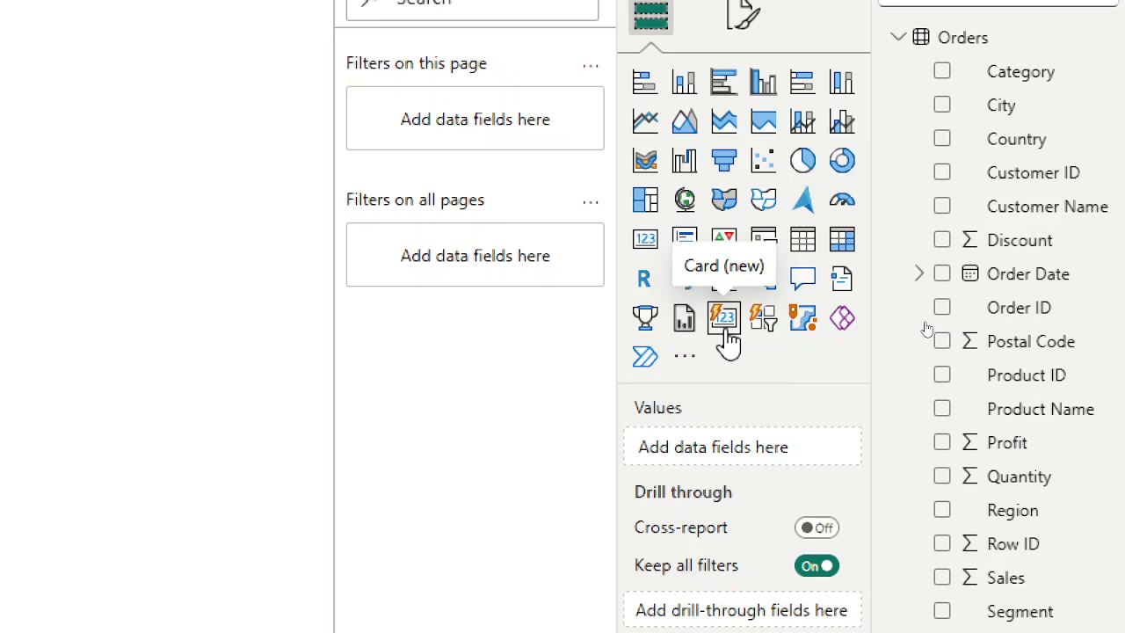
Insert a new Card visual and stretch it across the page just below the logo and title.
left_click(726, 334)
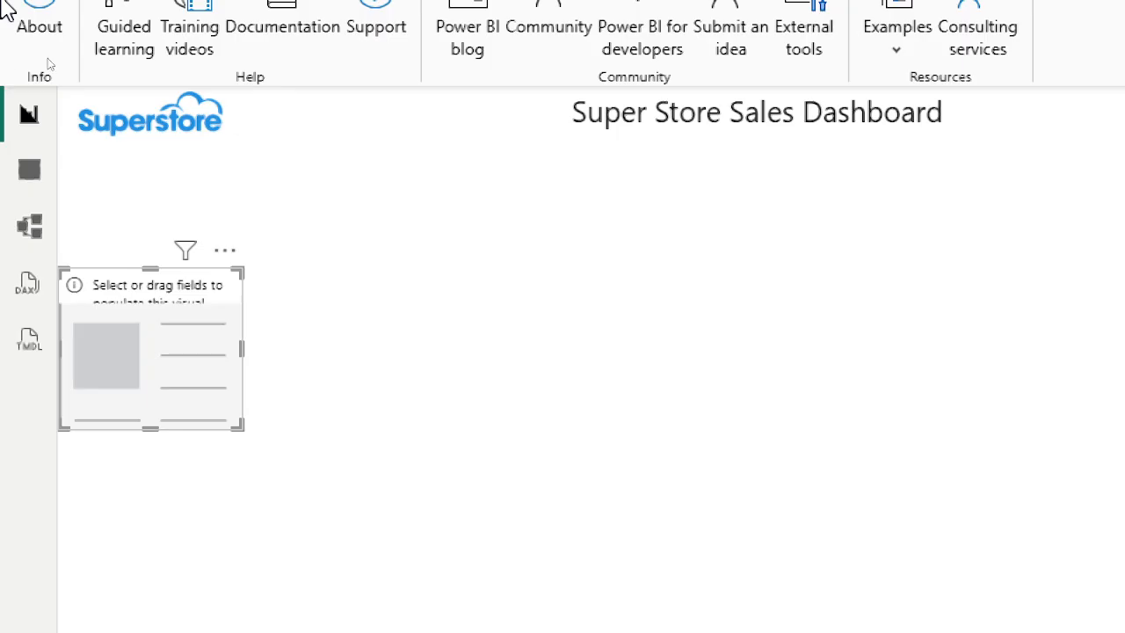
left_click_drag(211, 288, 194, 248)
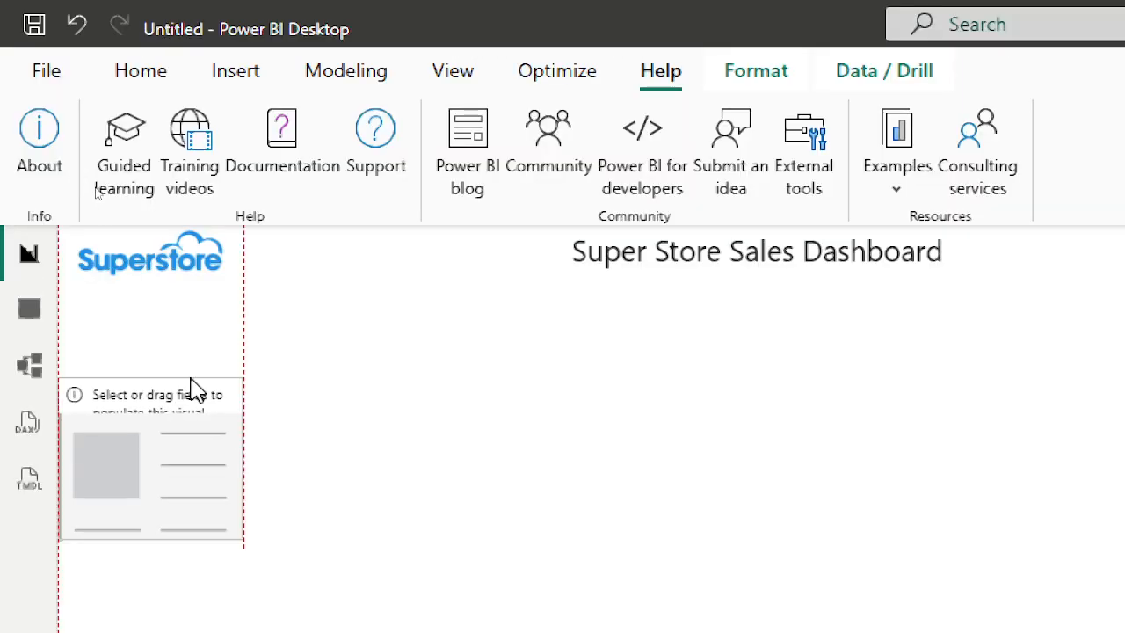
left_click_drag(194, 387, 186, 312)
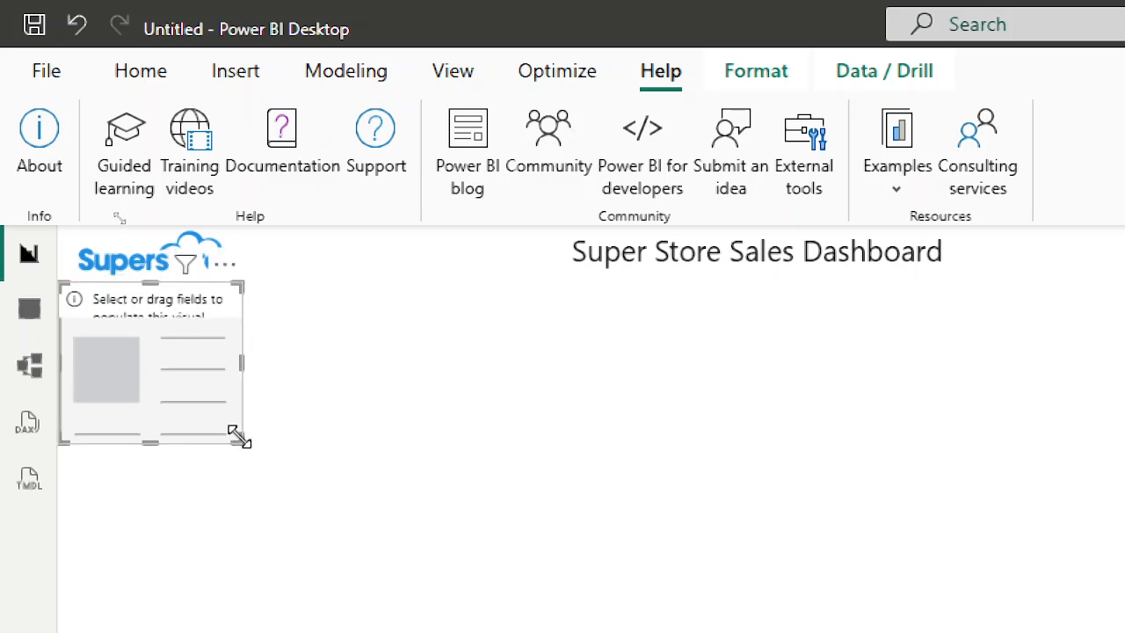
left_click_drag(255, 449, 1081, 480)
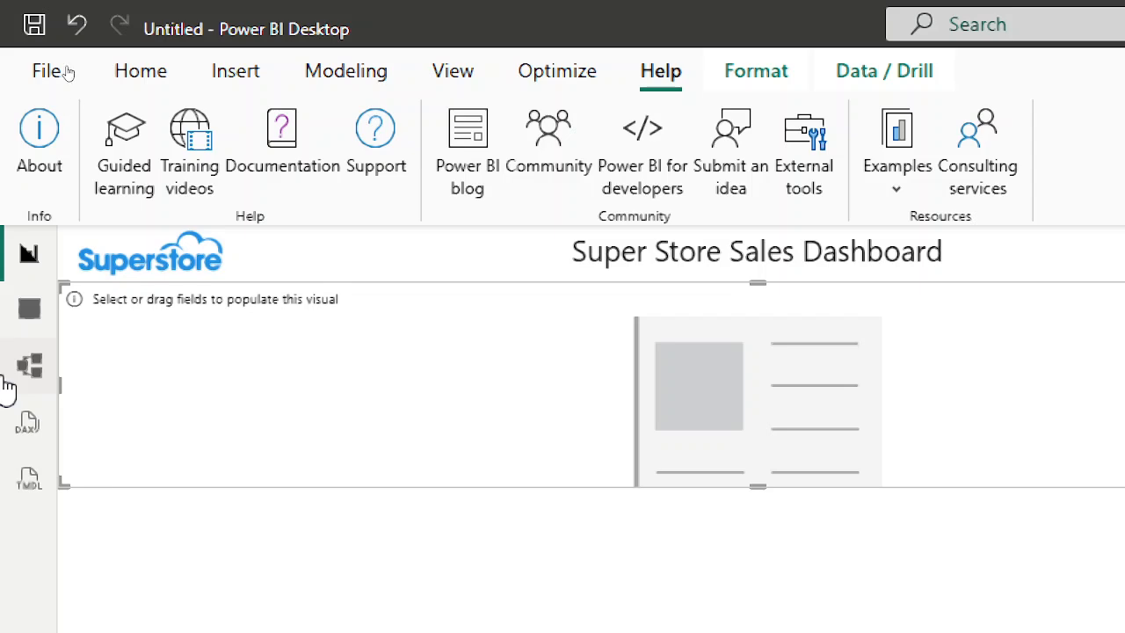
Add the Sales, Profit and Discount fields to the new card visual.
left_click(145, 77)
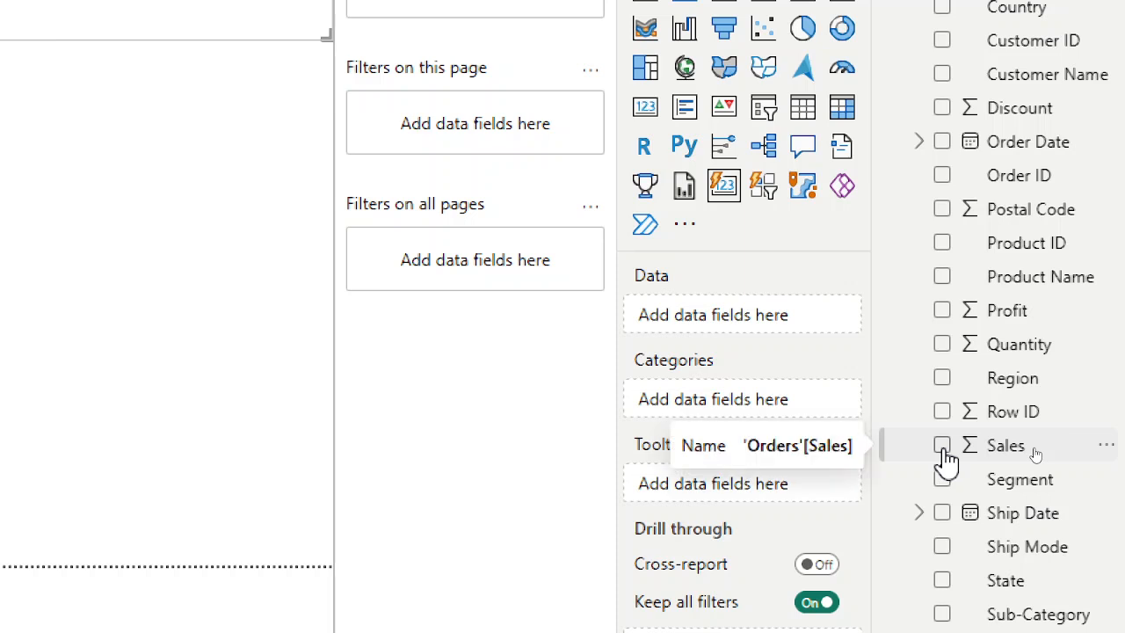
left_click(942, 445)
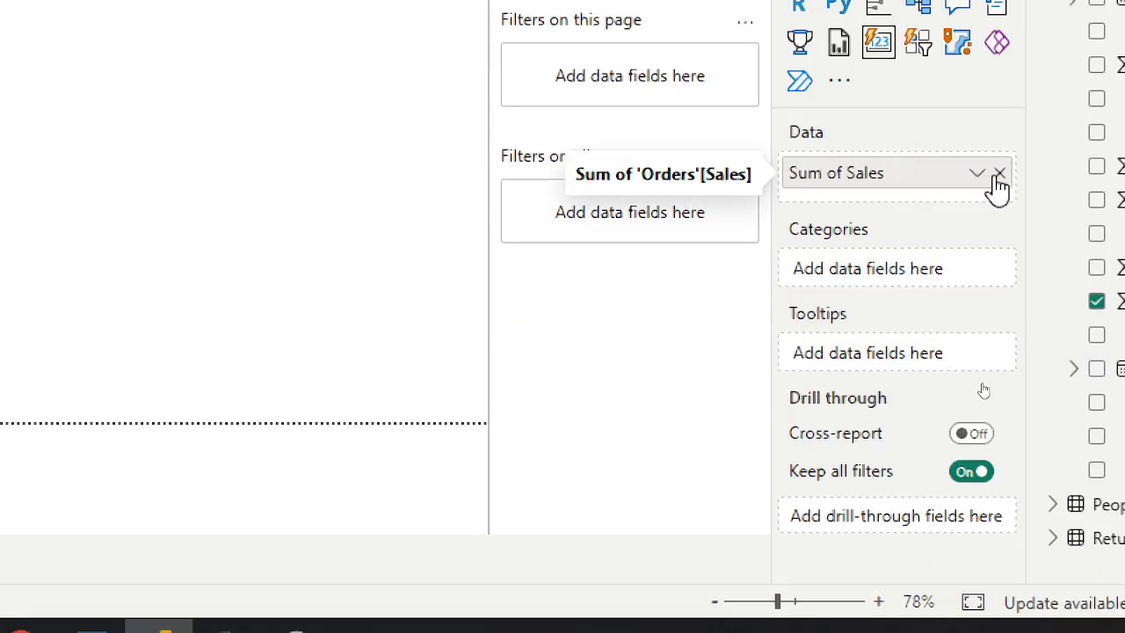
left_click(1001, 174)
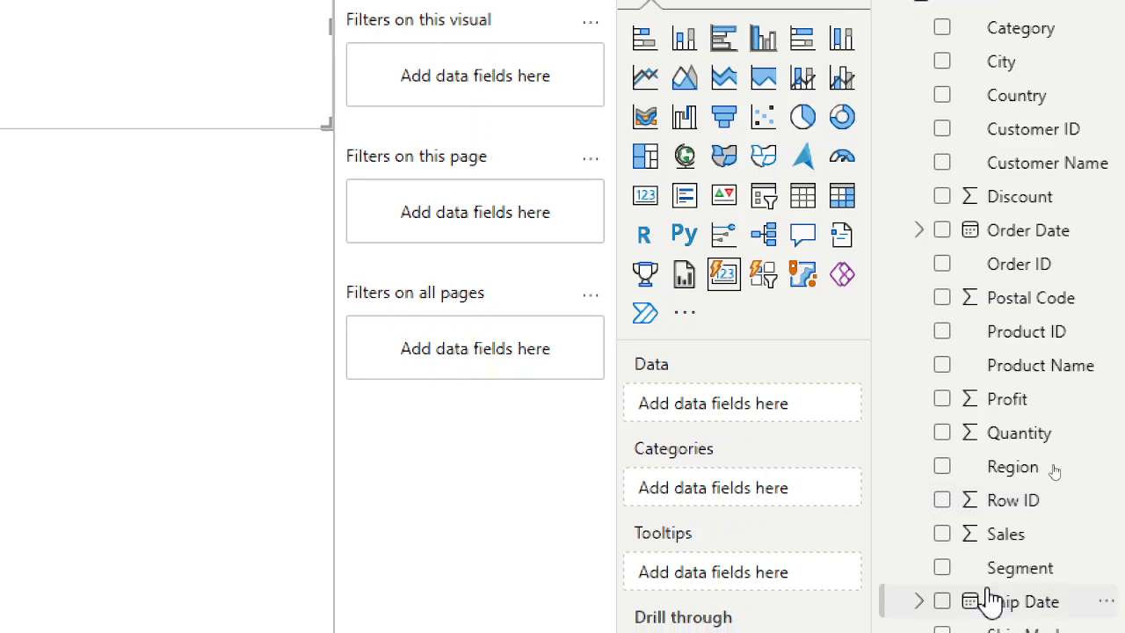
left_click(943, 534)
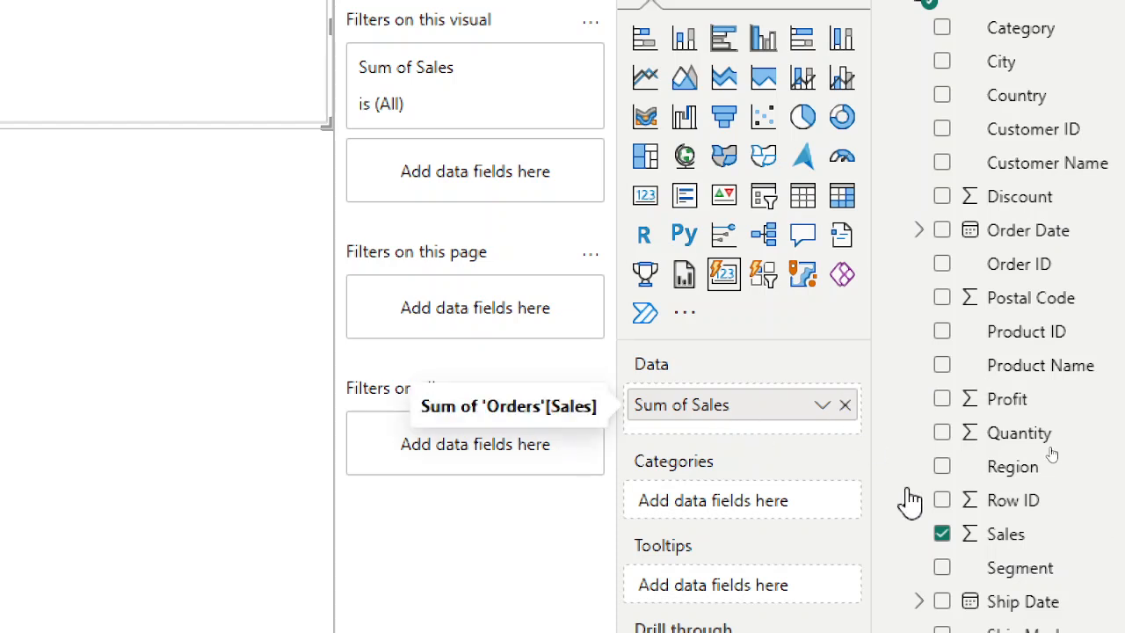
left_click(1041, 536)
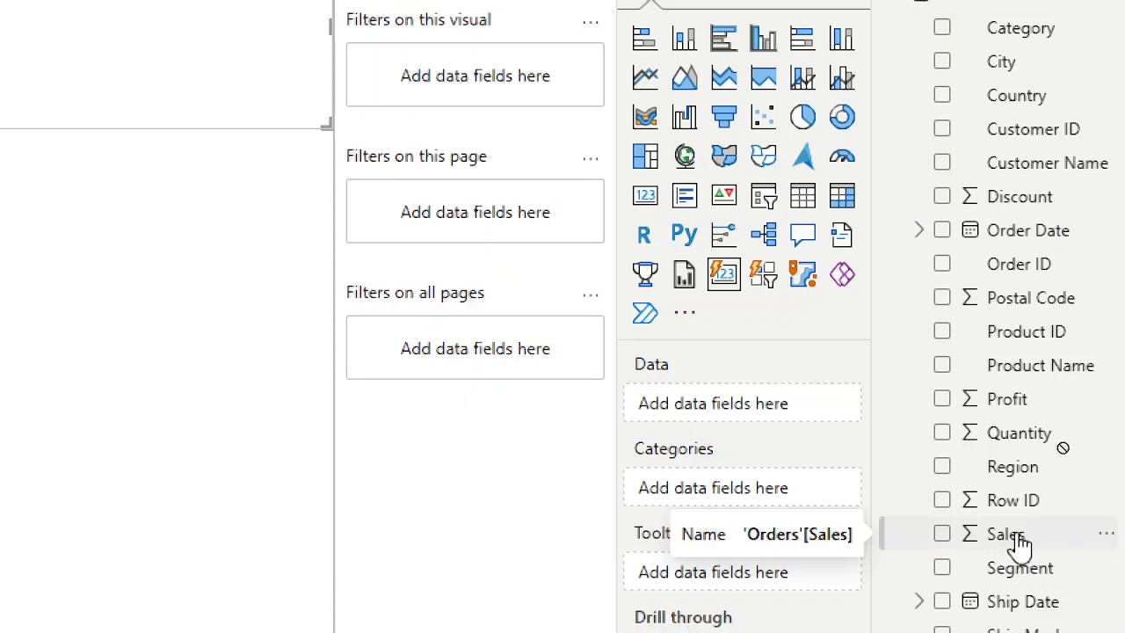
left_click_drag(1019, 538, 778, 405)
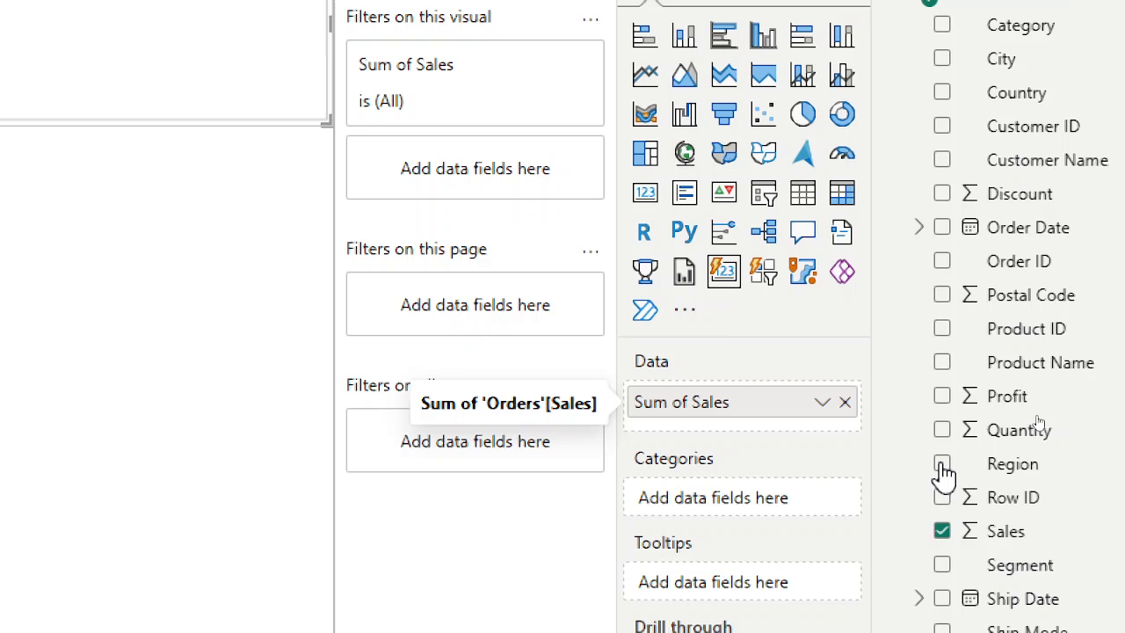
left_click(942, 530)
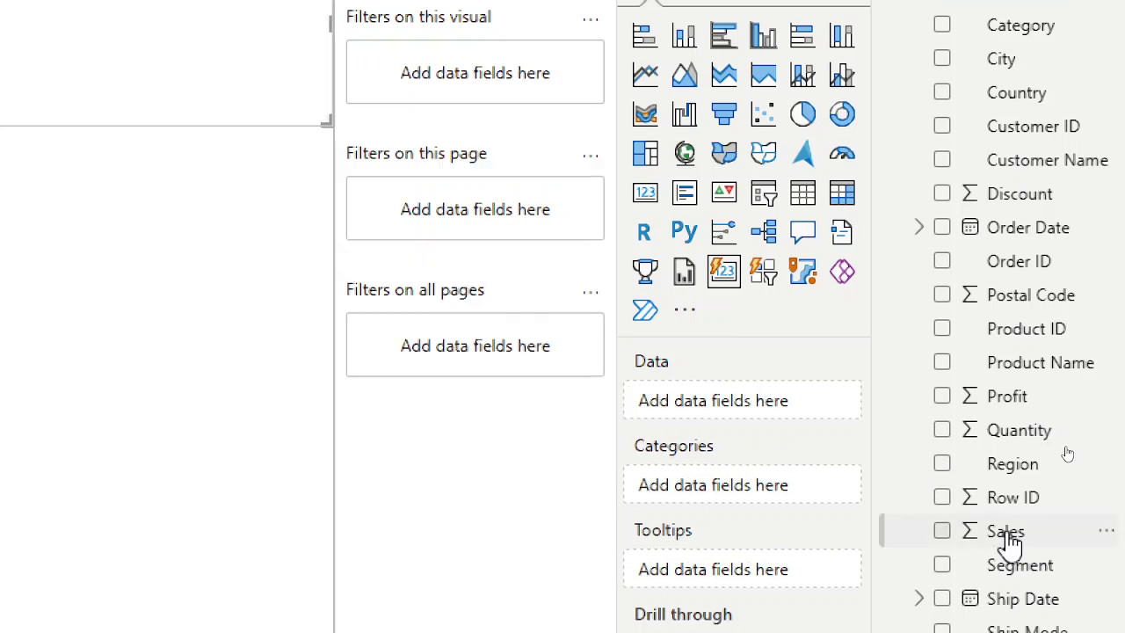
left_click_drag(1036, 532, 505, 269)
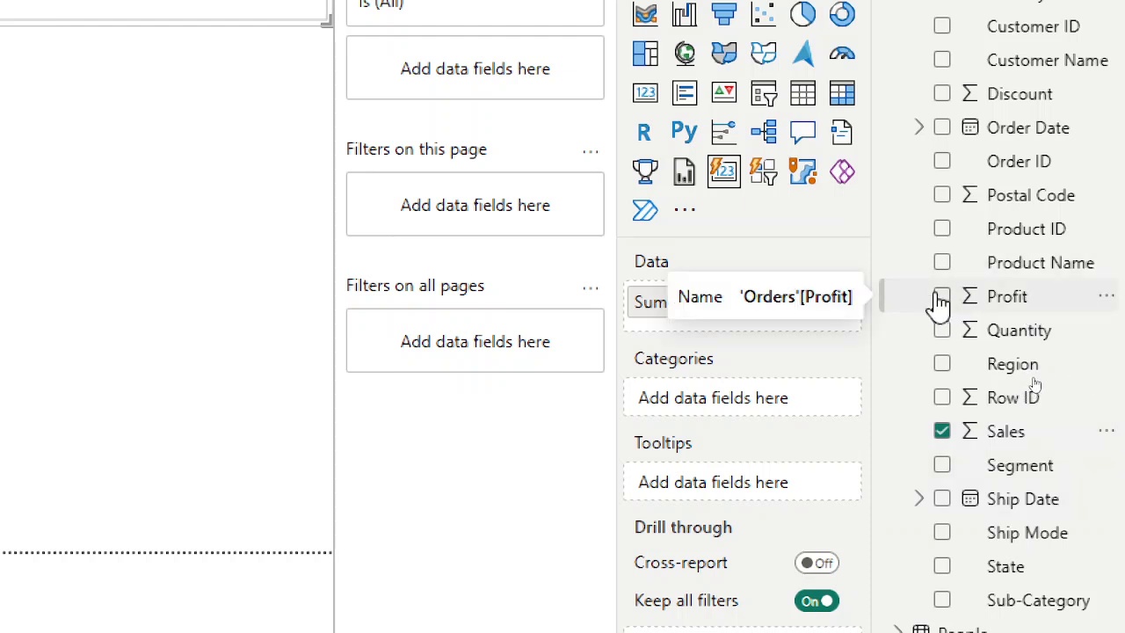
left_click(942, 297)
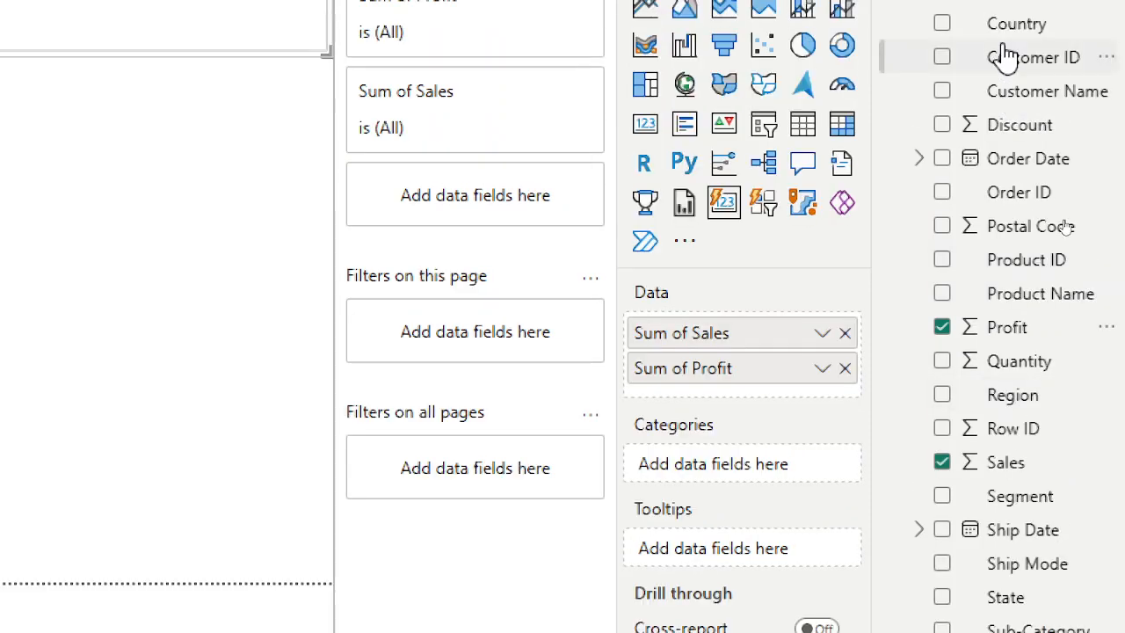
left_click(943, 159)
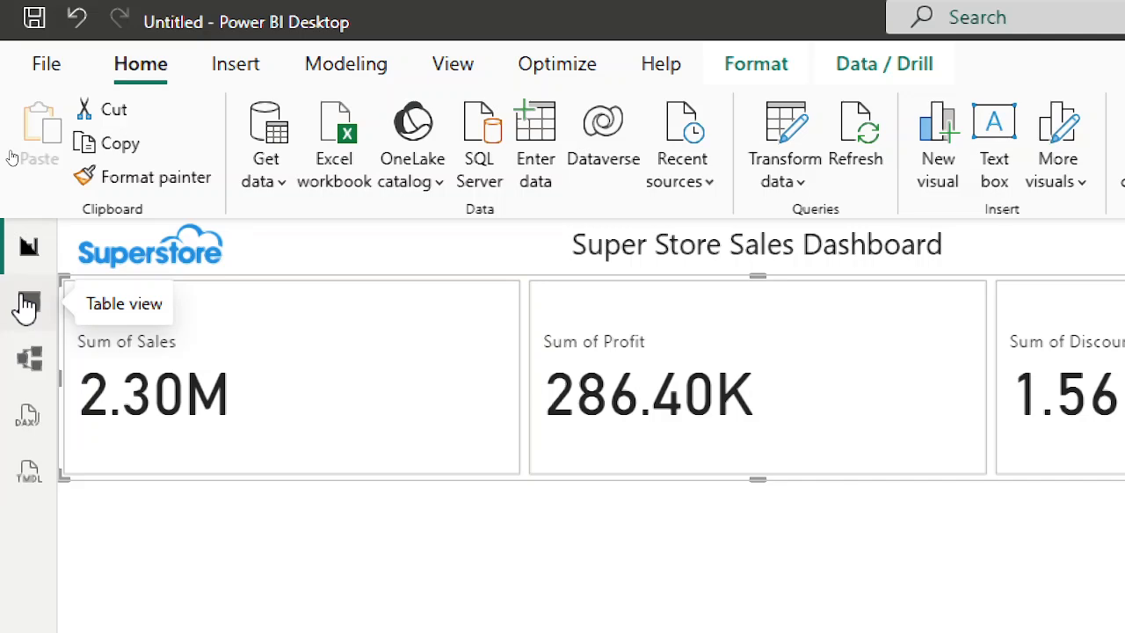
In Table view, format the Discount column of the Orders table as a percentage.
left_click(26, 303)
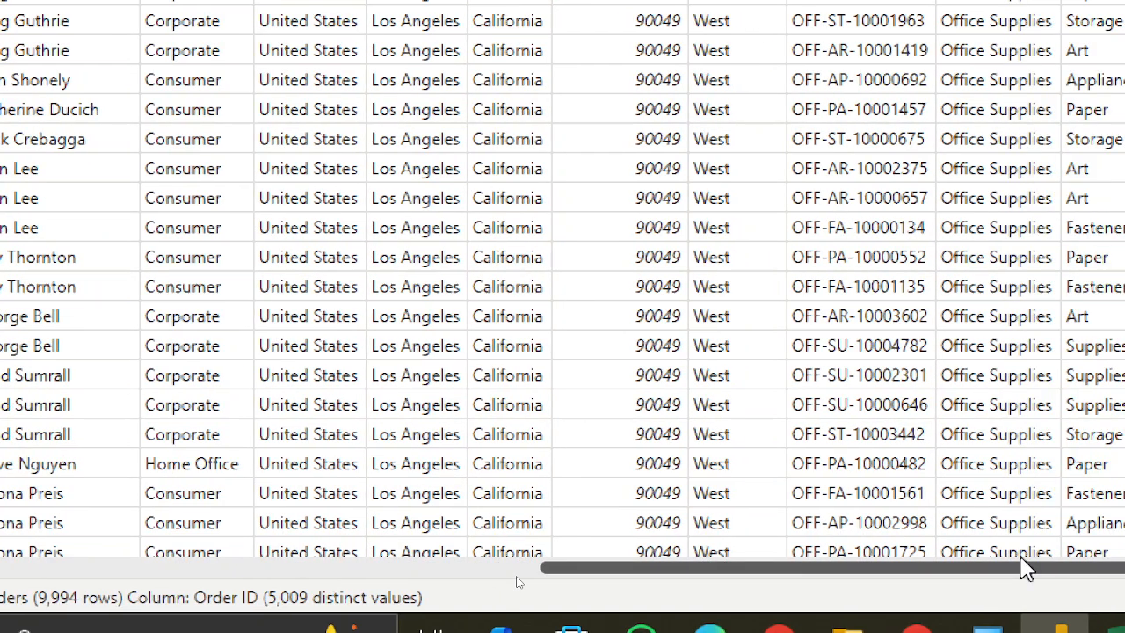
left_click_drag(1022, 563, 1098, 562)
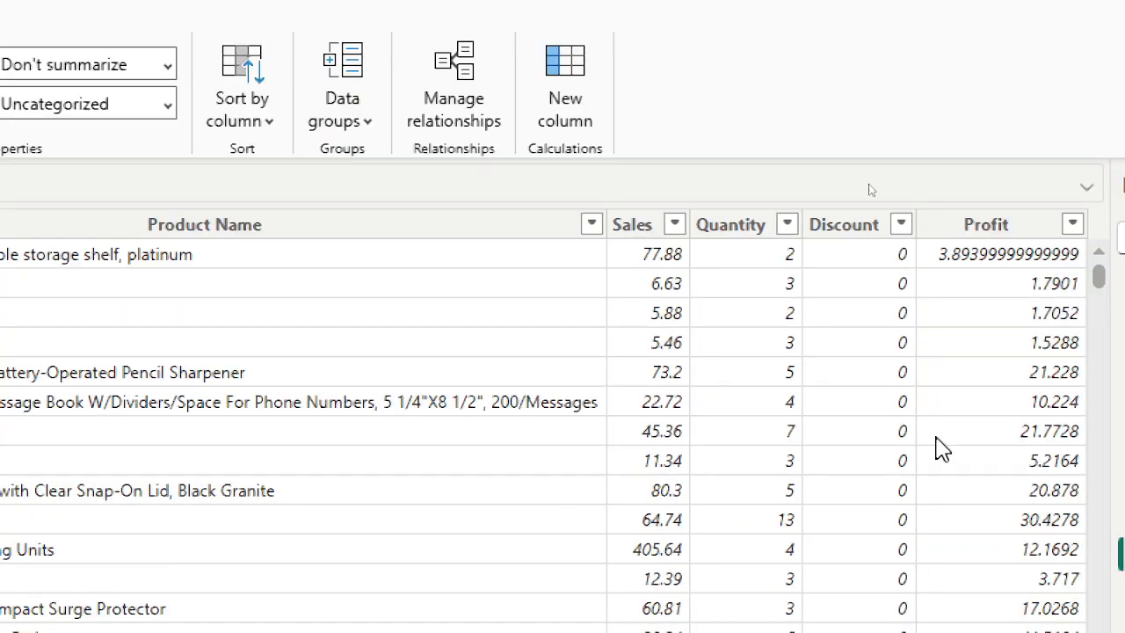
left_click(904, 235)
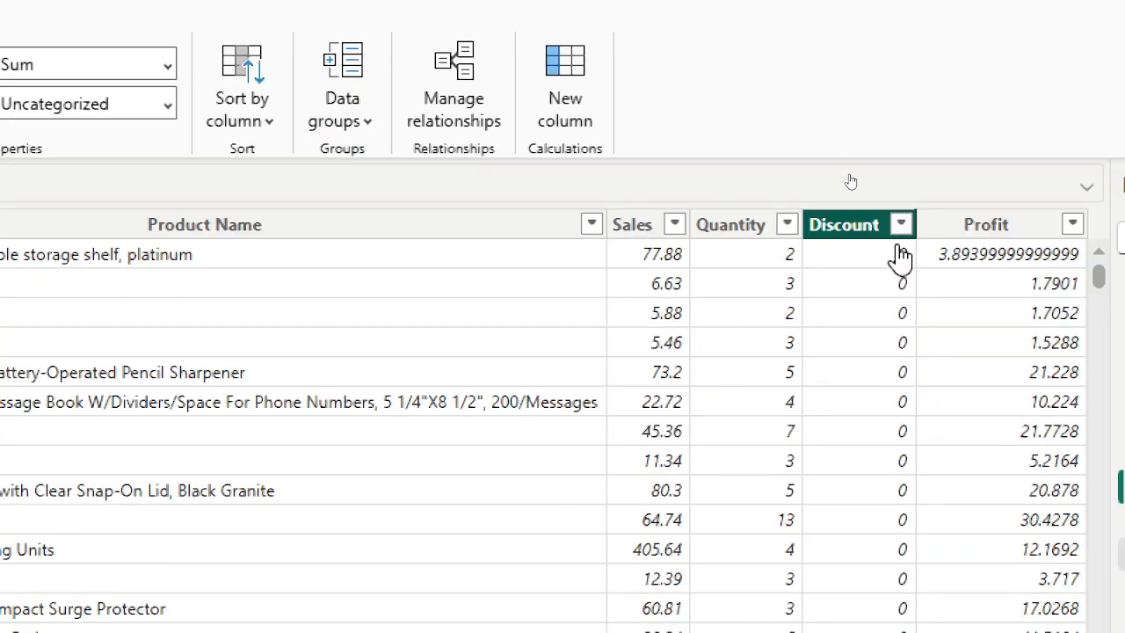
left_click(901, 224)
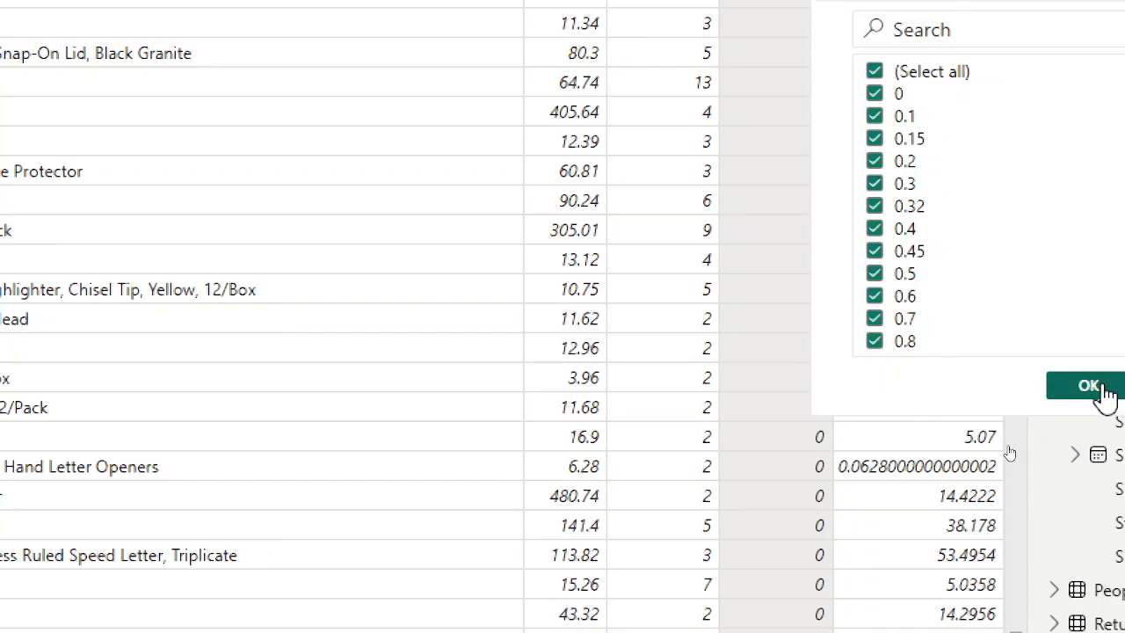
left_click(1023, 389)
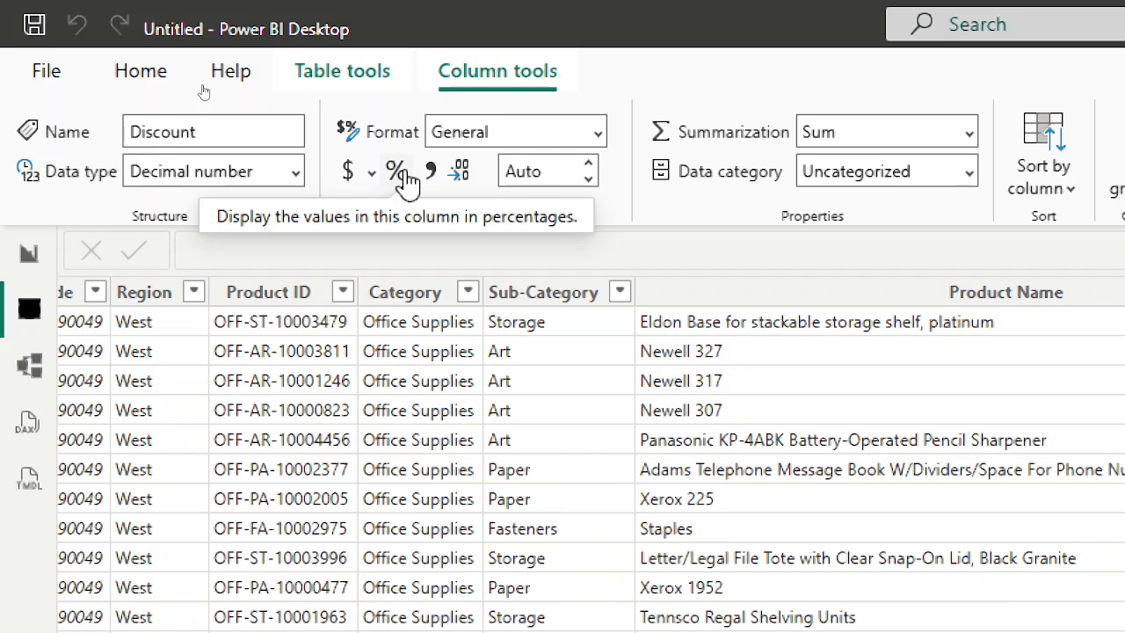
left_click(404, 176)
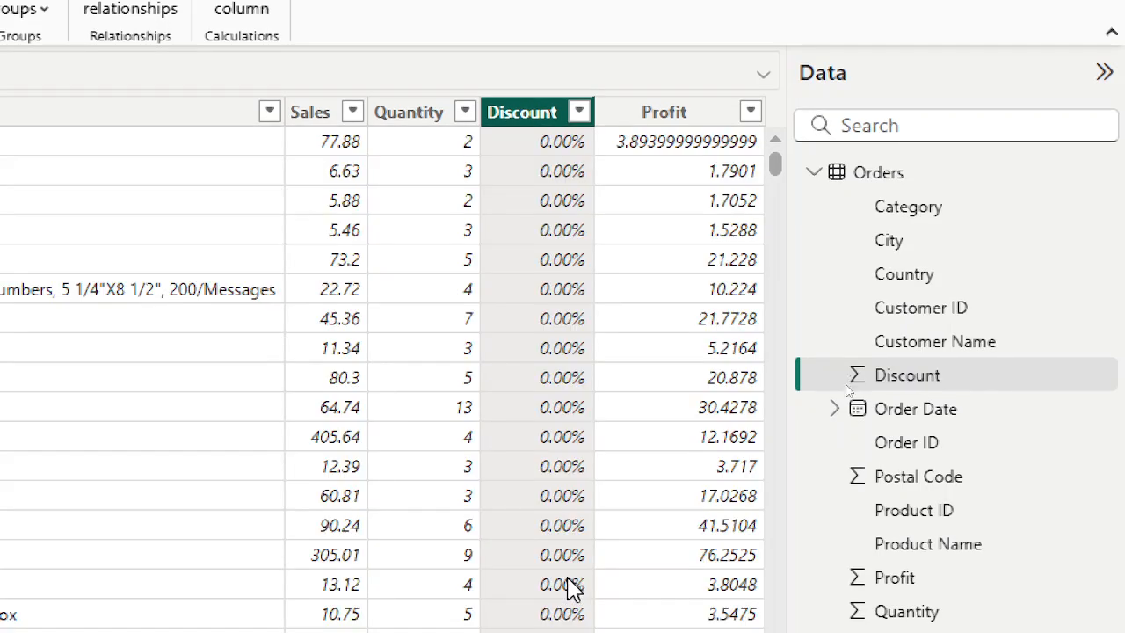
Review the Discount column's values in its filter list, then return to Report view.
scroll(554, 604, "down", 2)
scroll(549, 383, "down", 20)
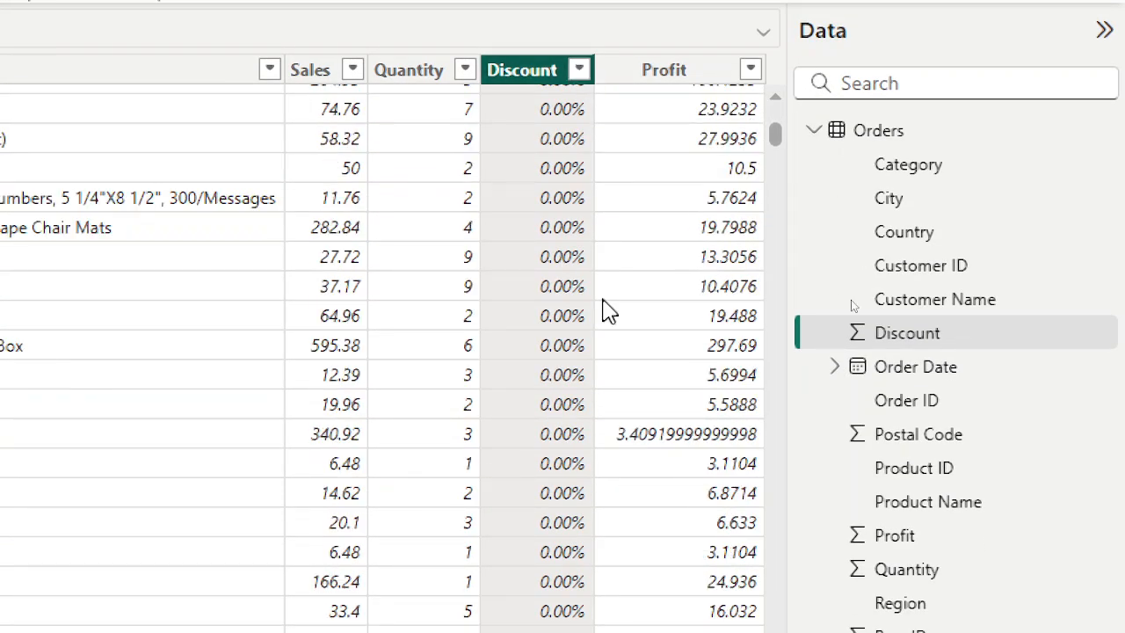
left_click(579, 70)
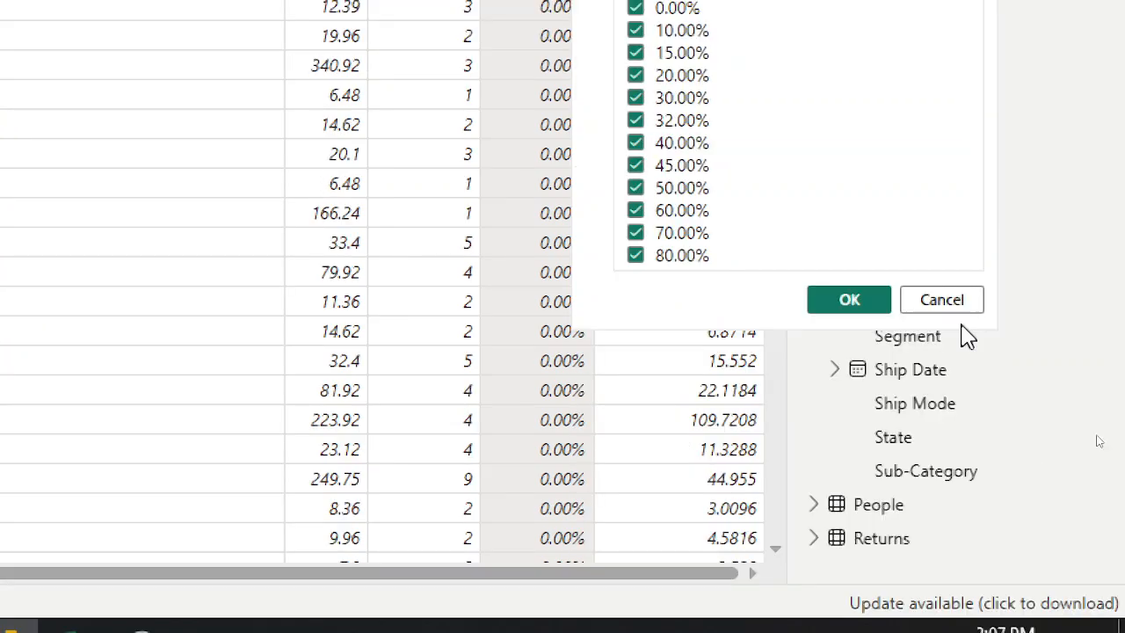
left_click(960, 299)
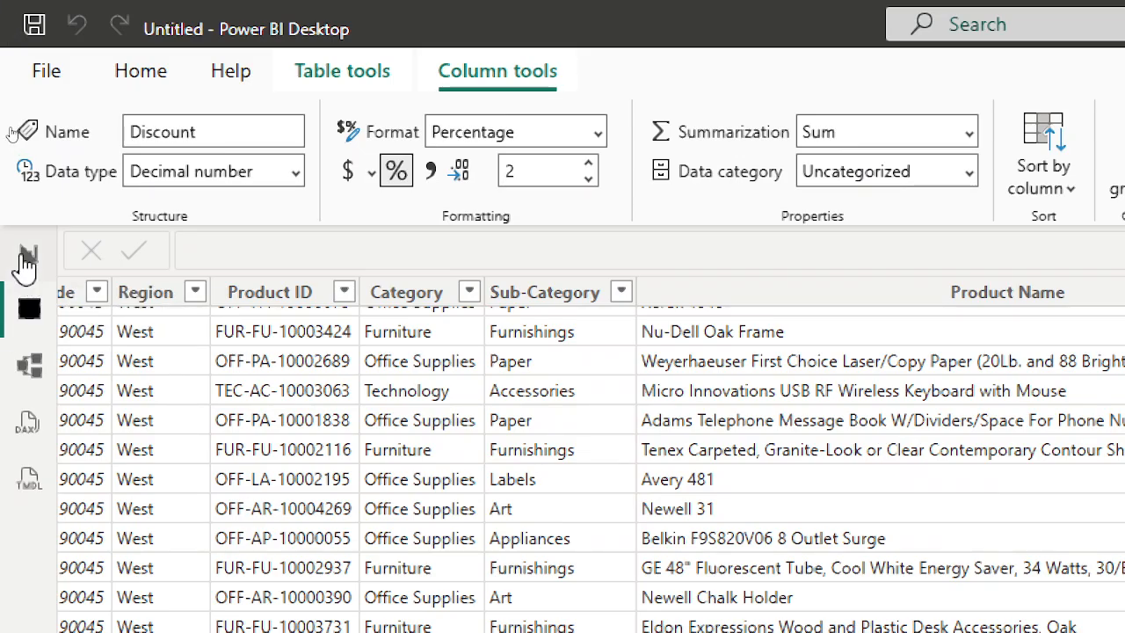
left_click(26, 257)
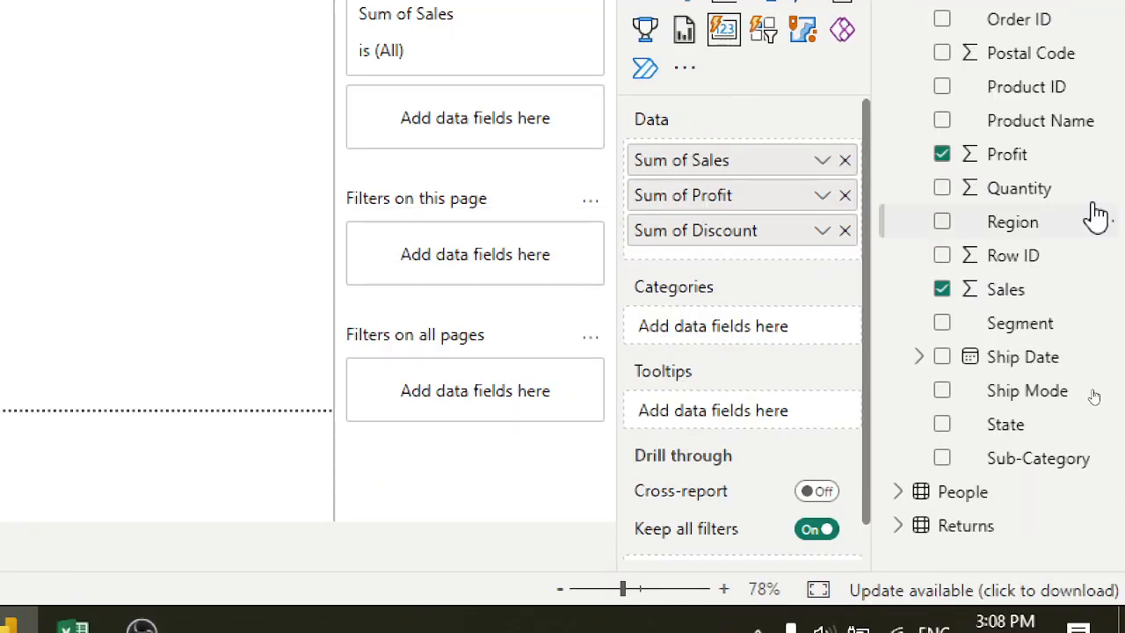
Examine the context menus and aggregation options for the Discount field on the card visual.
right_click(1044, 200)
right_click(1032, 231)
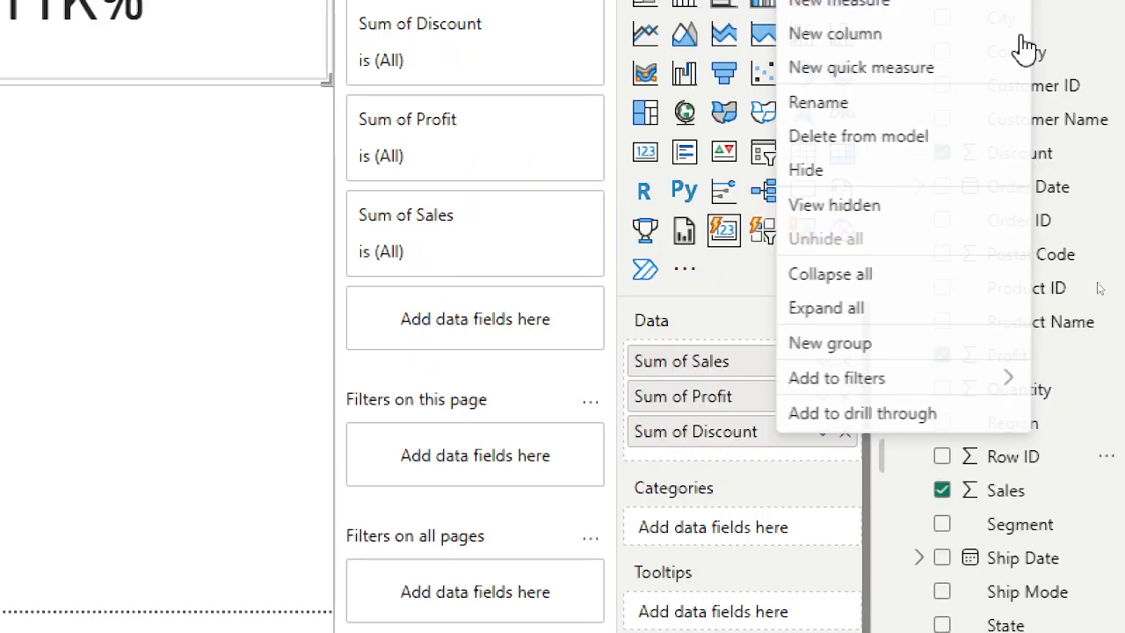
right_click(1046, 153)
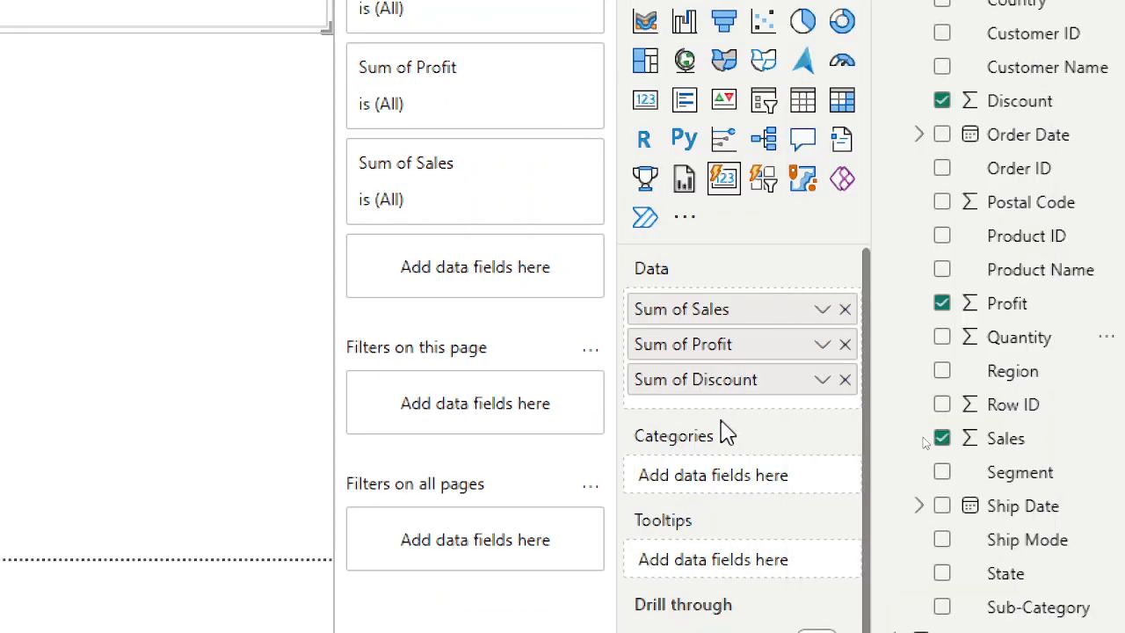
left_click(724, 431)
left_click(823, 381)
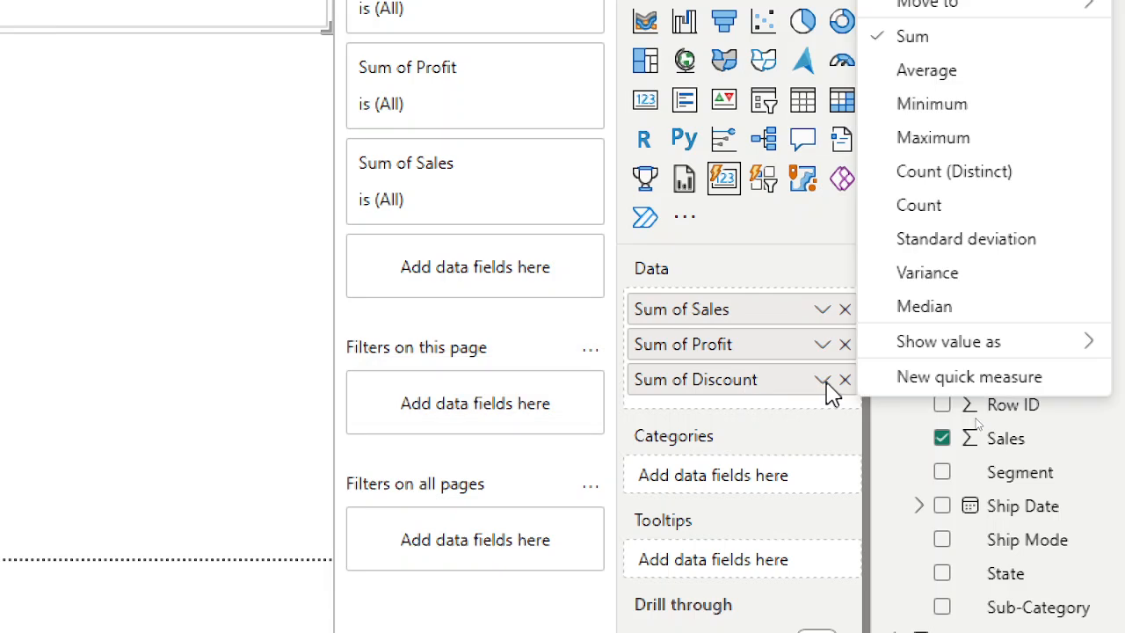
left_click(826, 384)
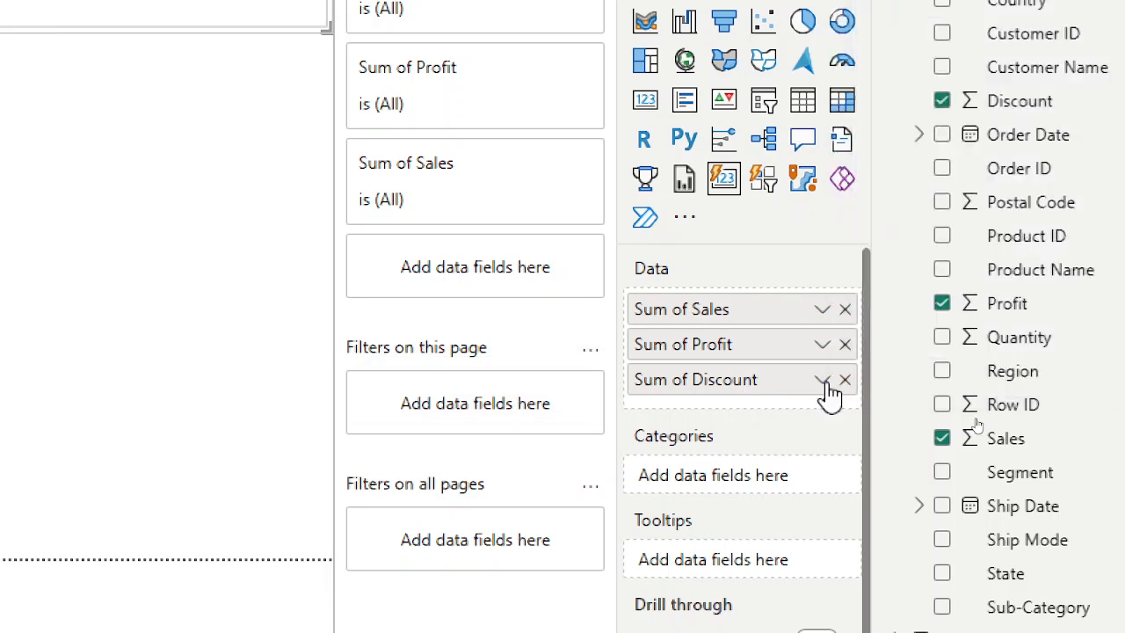
left_click(826, 385)
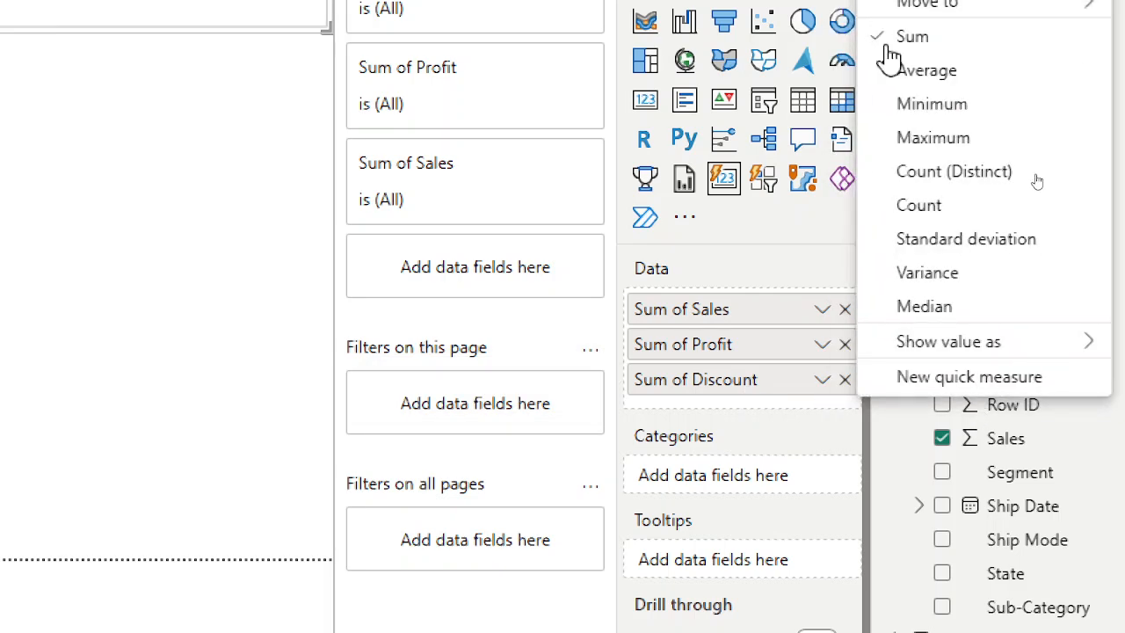
left_click(889, 45)
right_click(954, 270)
left_click(265, 596)
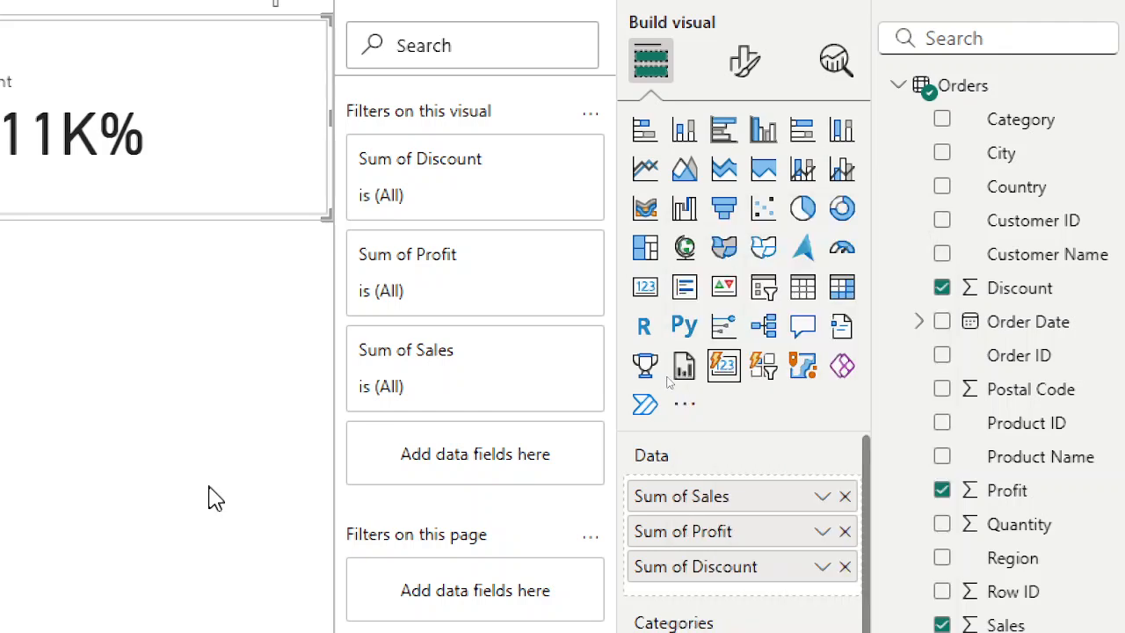
left_click(216, 498)
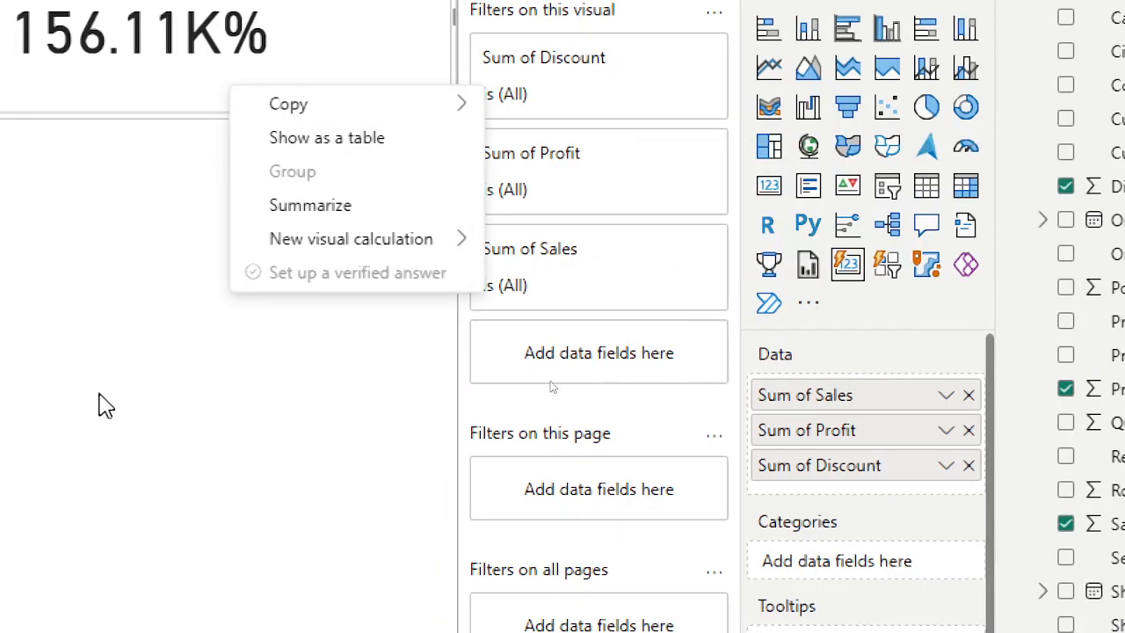
key("Escape")
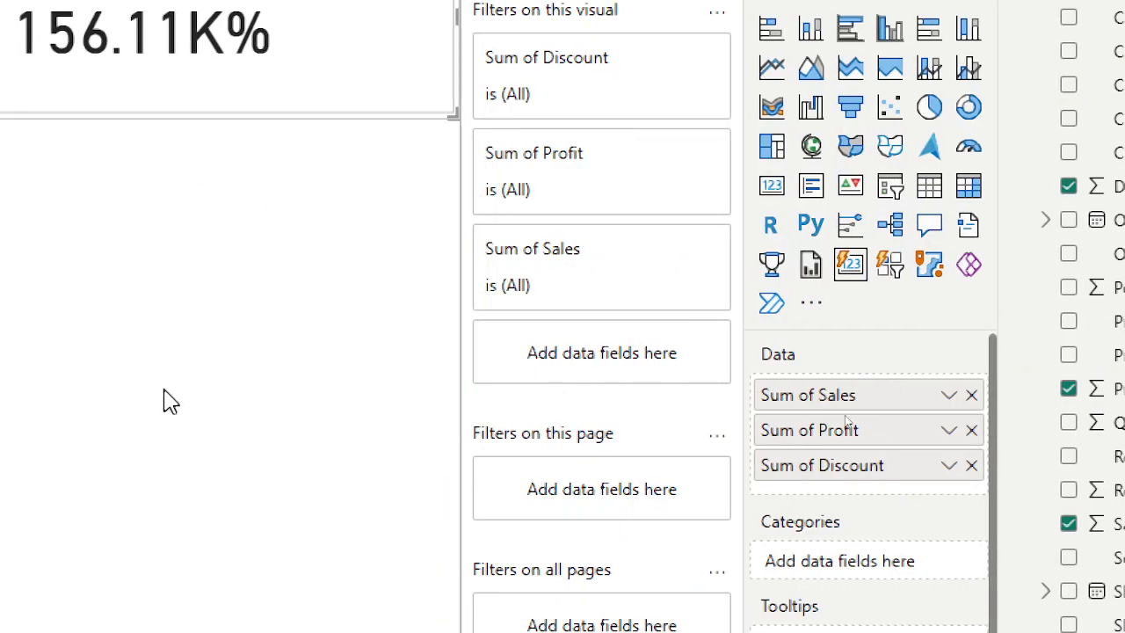
left_click(948, 466)
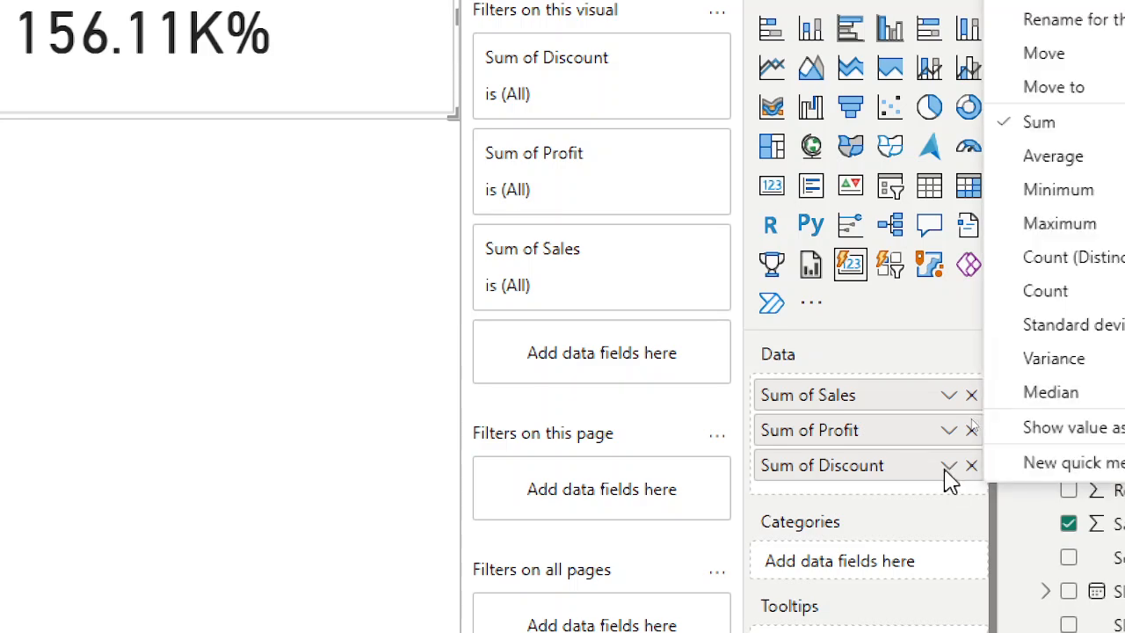
left_click(948, 470)
left_click(947, 470)
left_click(946, 468)
left_click(946, 469)
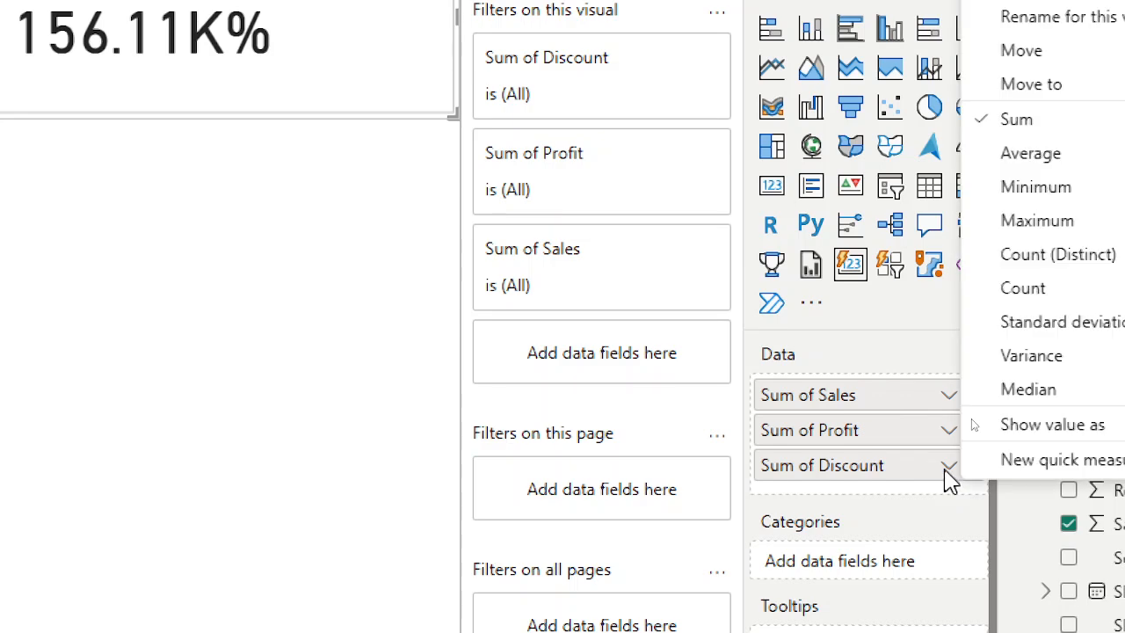
left_click(93, 426)
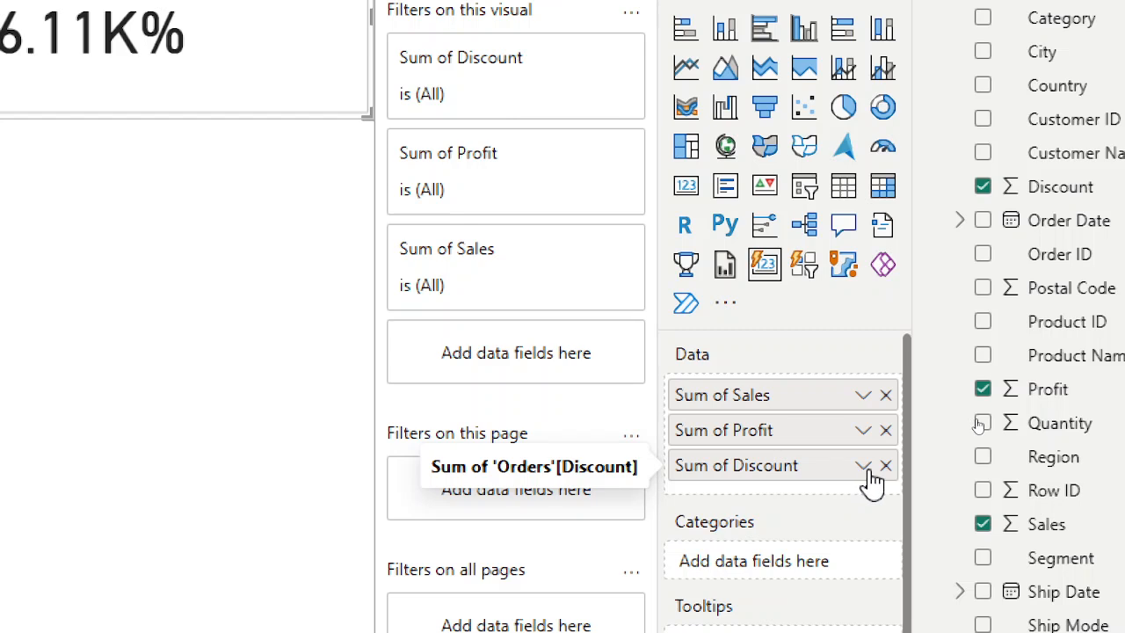
Change the Discount field's aggregation on the card visual to Average.
left_click(863, 467)
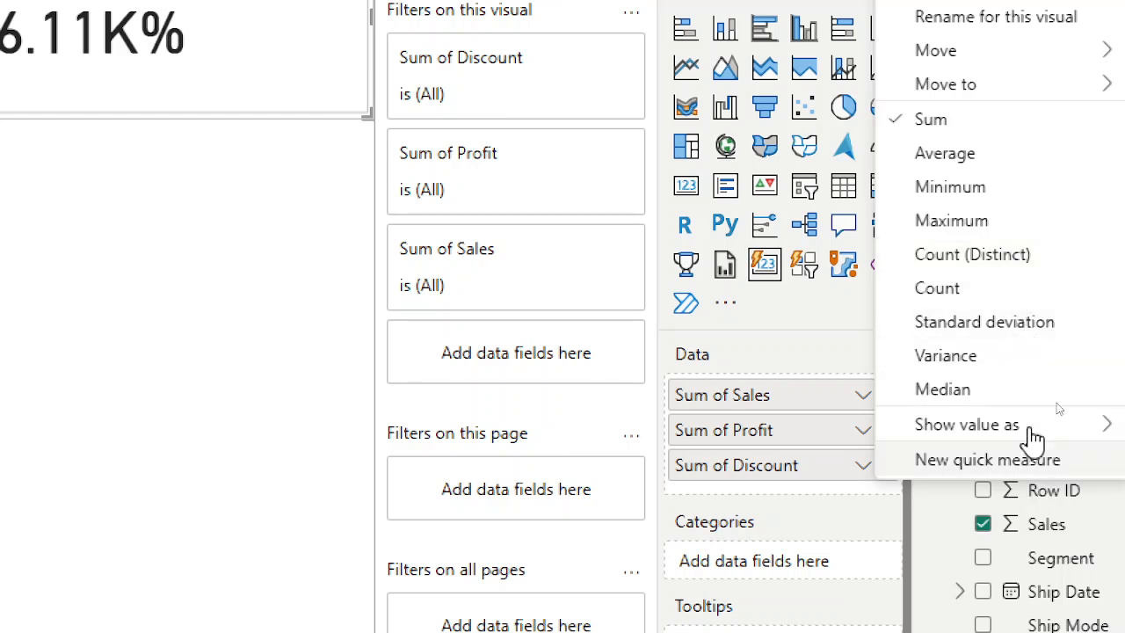
mouse_move(1034, 432)
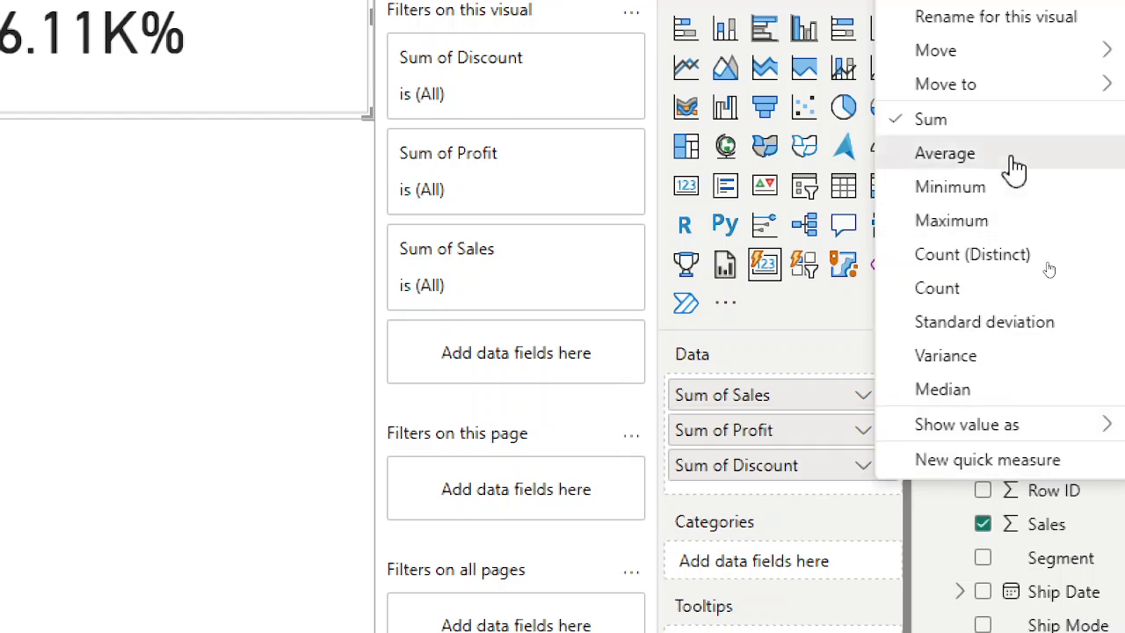
left_click(1017, 168)
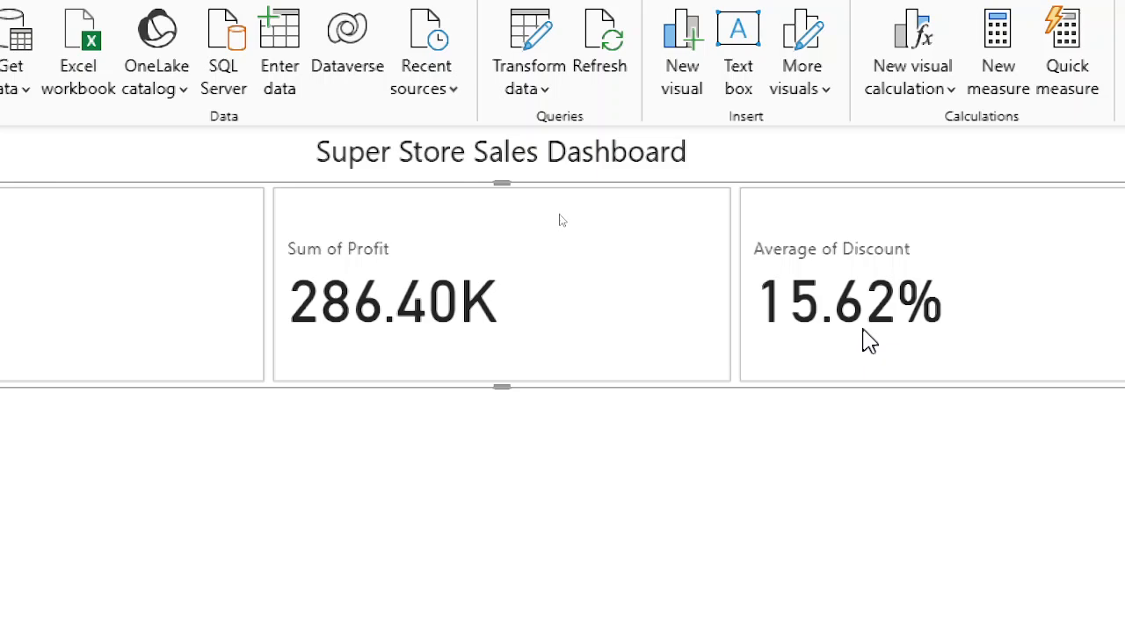
Search the data fields for cus and try adding Customer ID to the card, then remove it from Categories.
left_click(1100, 302)
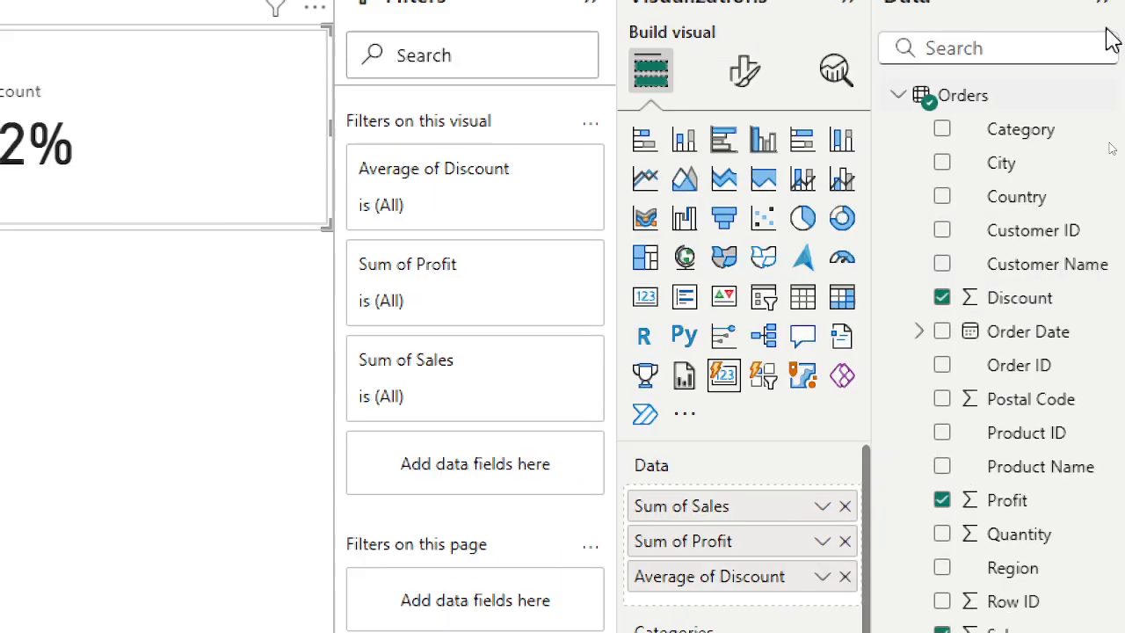
left_click(1021, 47)
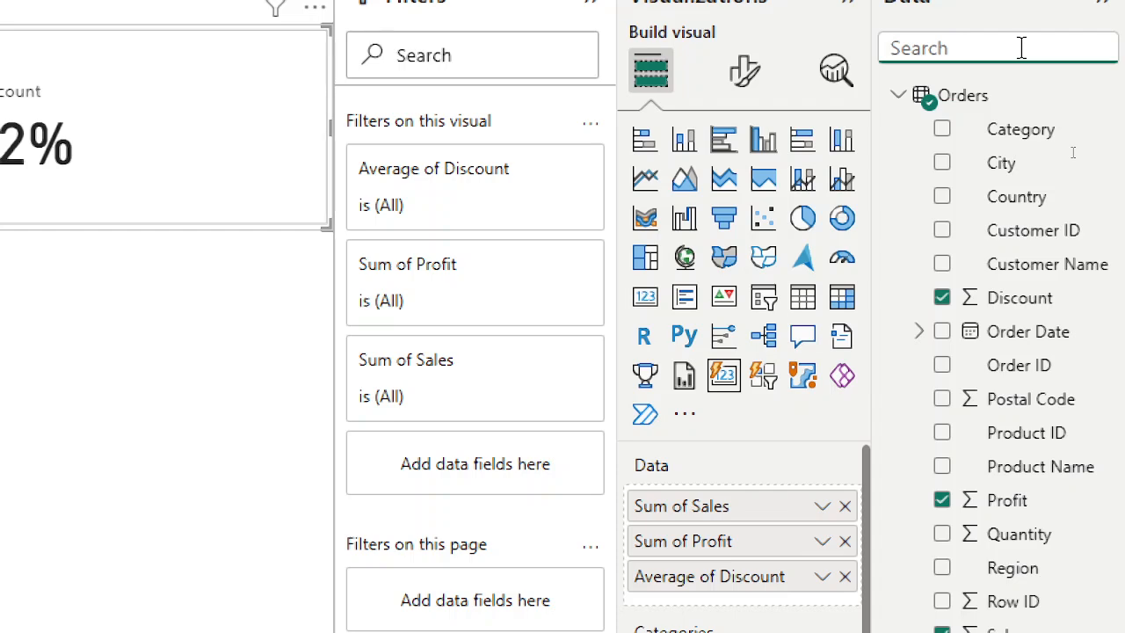
type("cus")
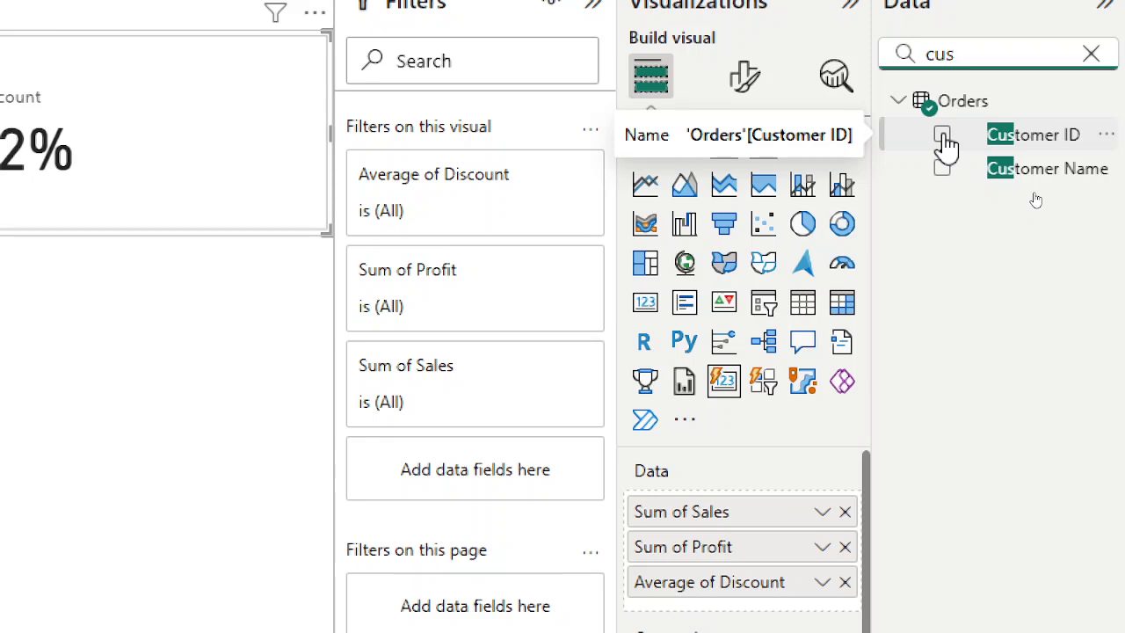
left_click(944, 139)
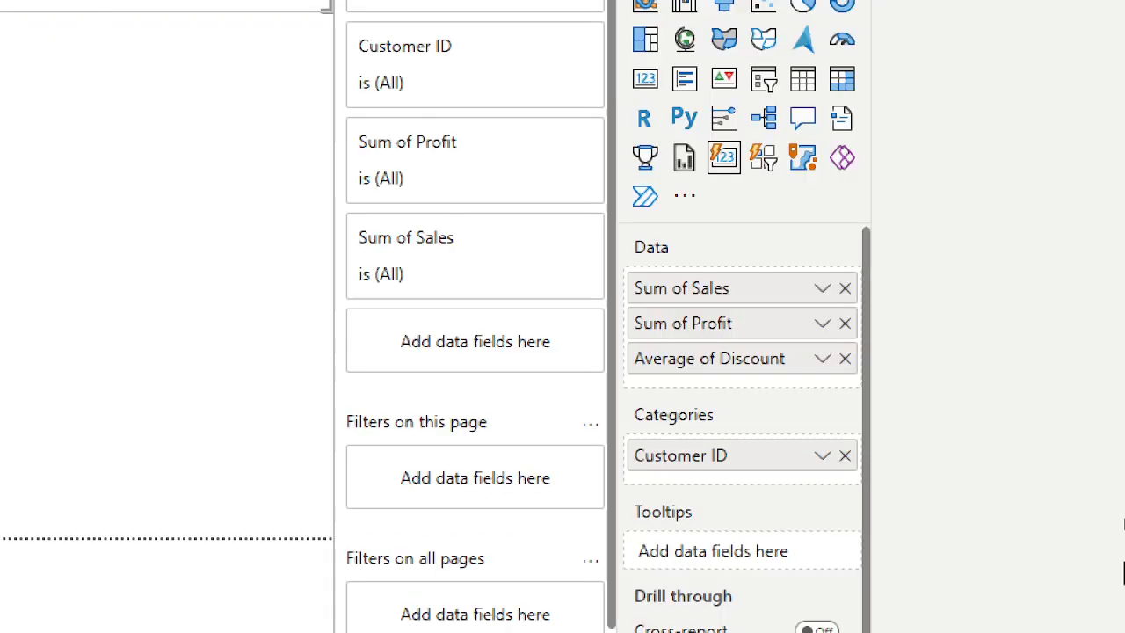
left_click(845, 455)
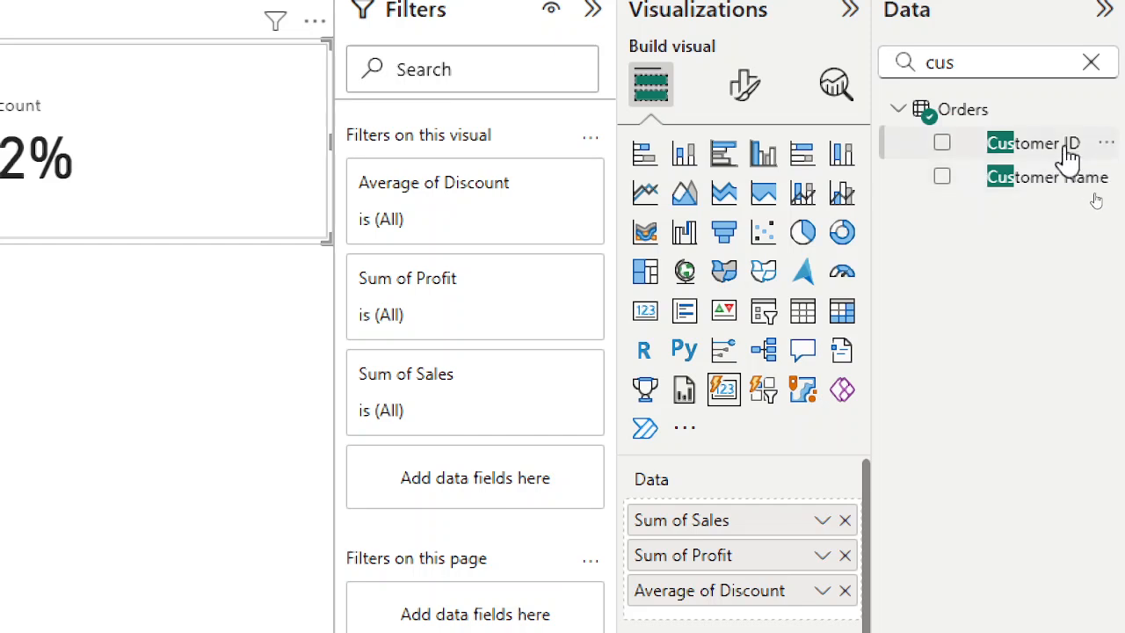
Drag the Customer ID field into the card visual's Data well.
left_click_drag(1068, 159, 826, 573)
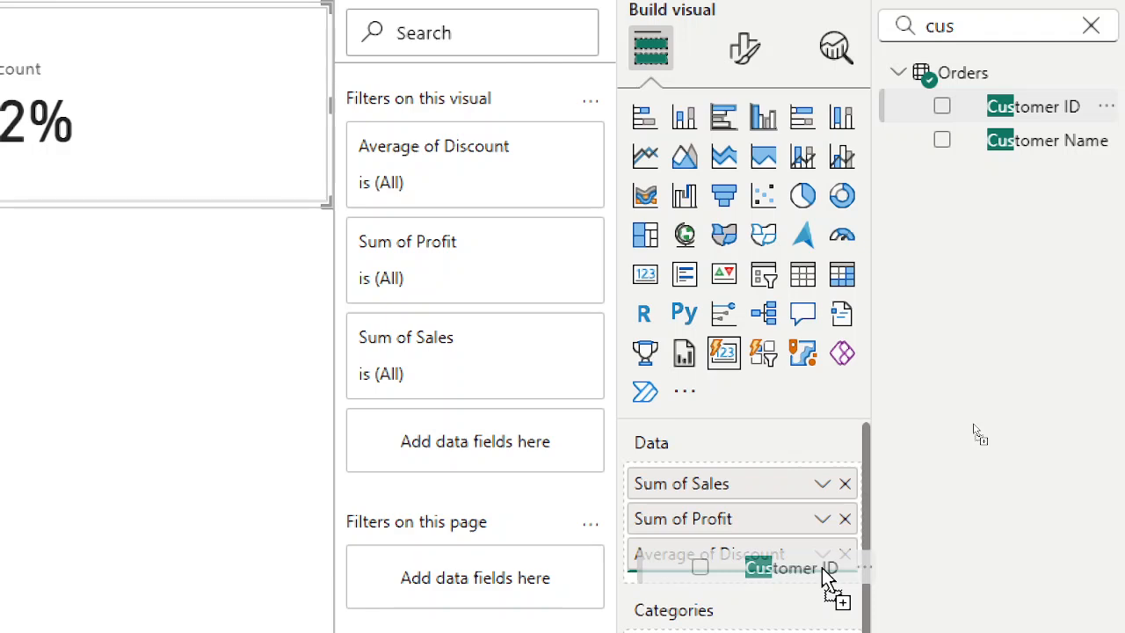
left_click_drag(824, 569, 0, 175)
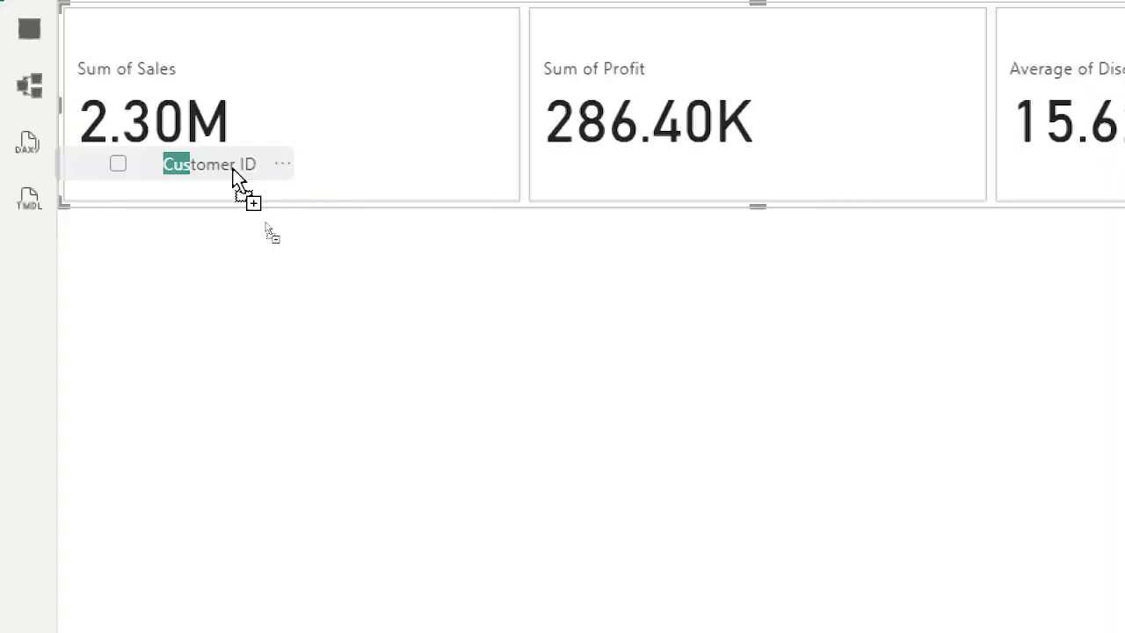
left_click_drag(233, 172, 1098, 249)
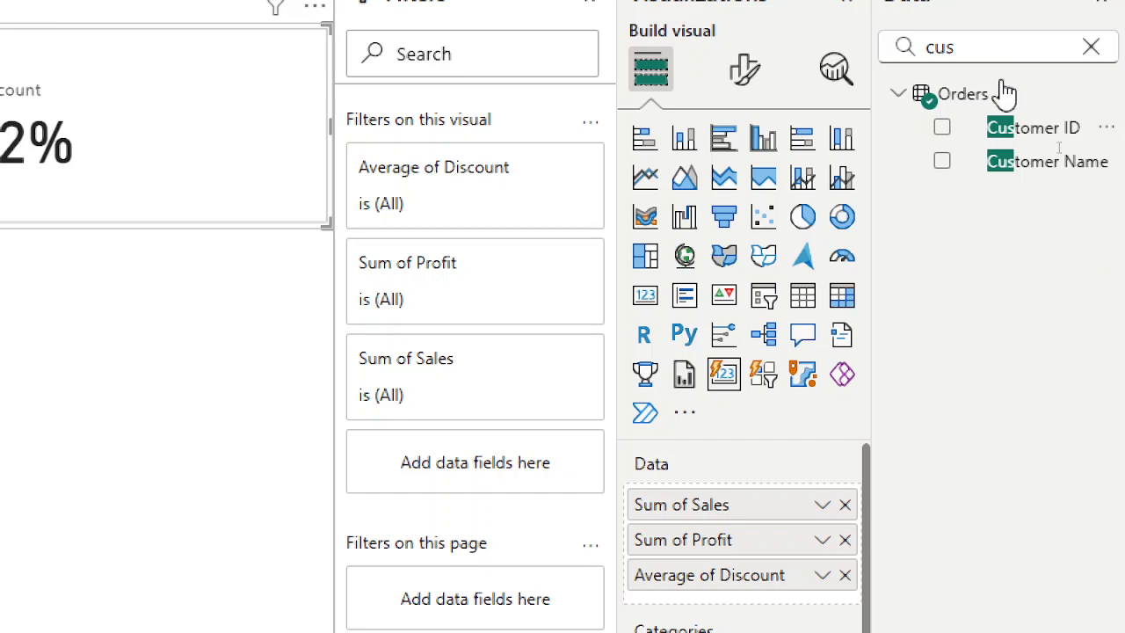
left_click_drag(1017, 134, 747, 600)
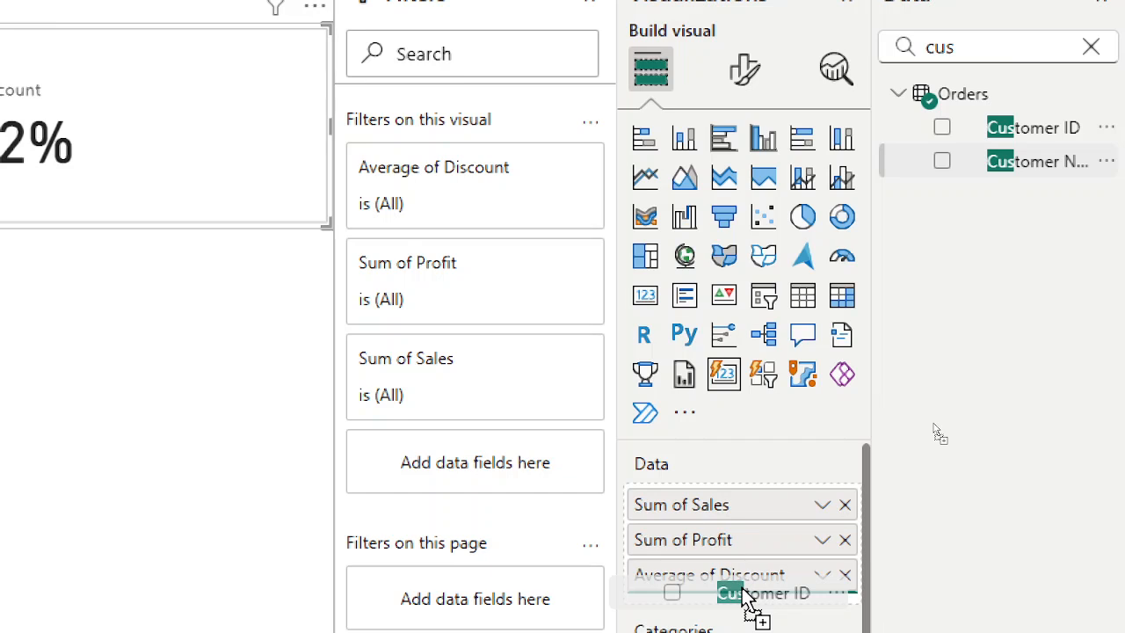
left_click_drag(742, 589, 744, 595)
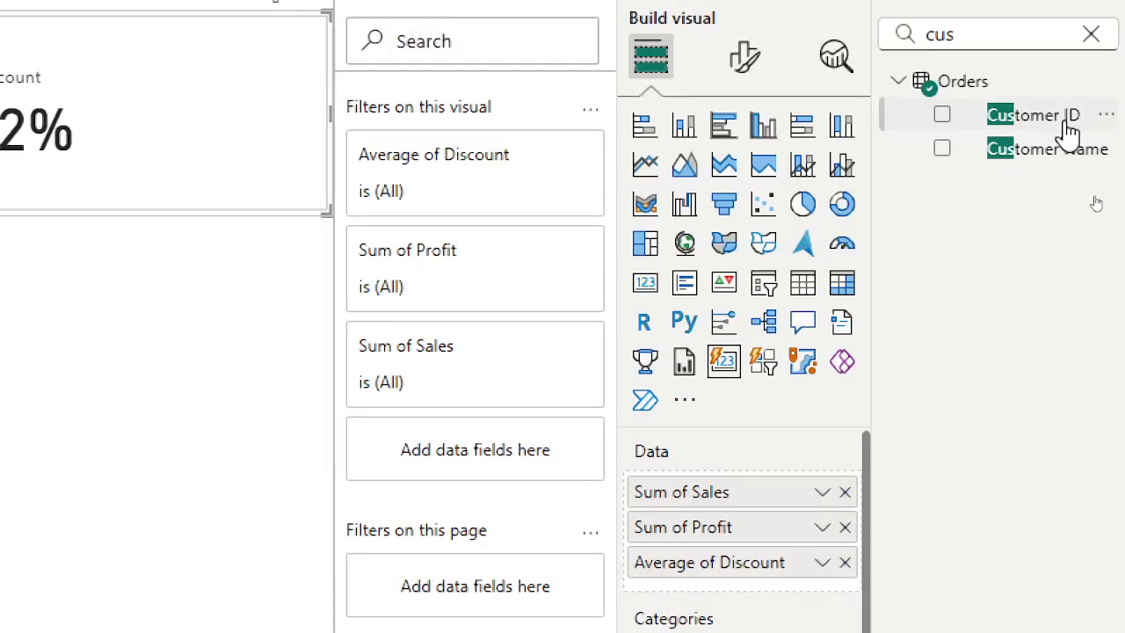
left_click_drag(1060, 122, 814, 332)
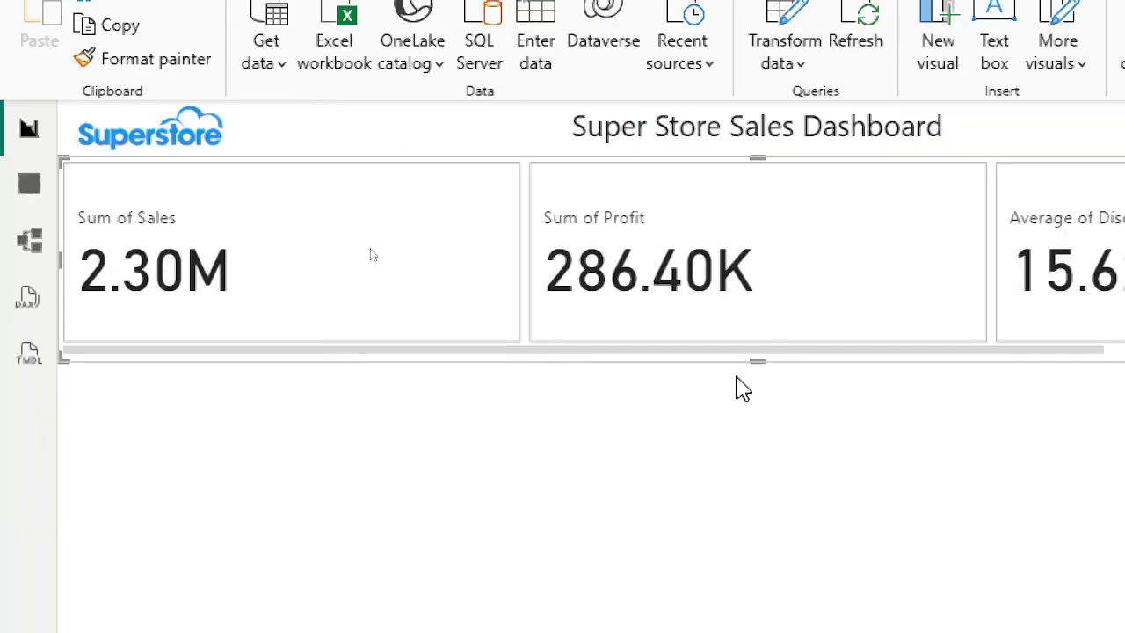
left_click_drag(764, 360, 787, 303)
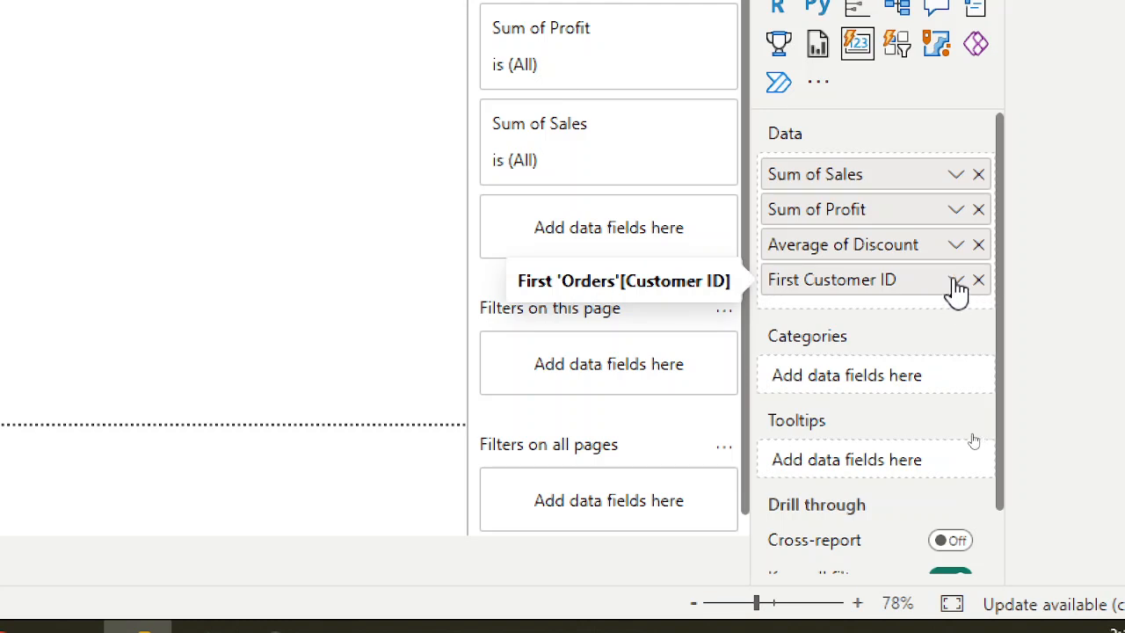
Set the Customer ID field's aggregation on the card to Count (Distinct).
left_click(954, 283)
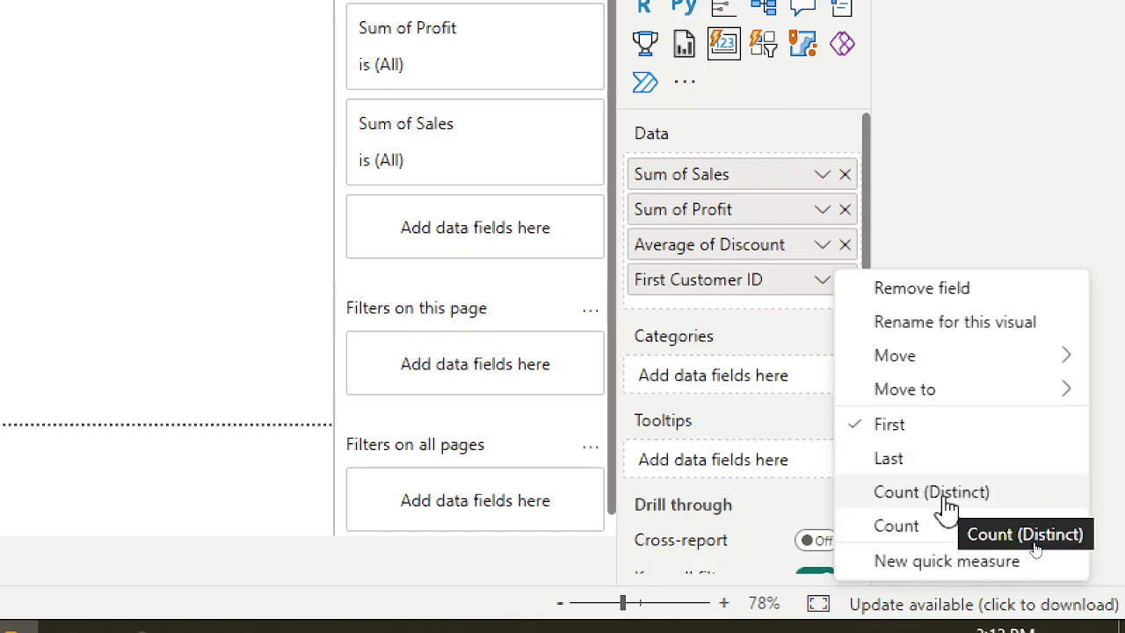
left_click(942, 524)
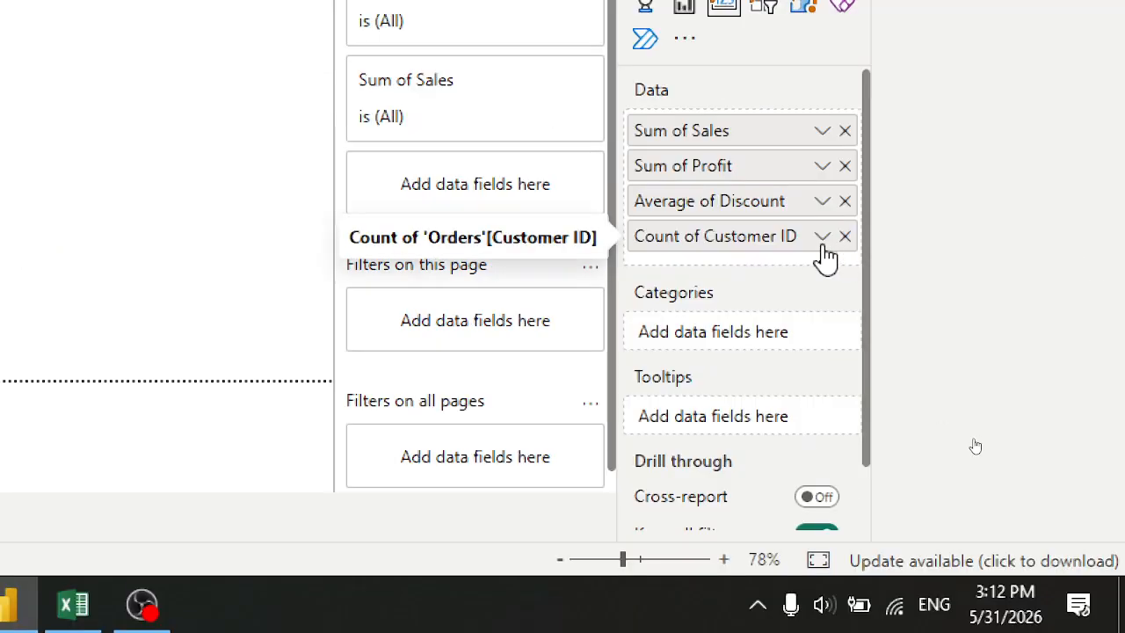
left_click(825, 241)
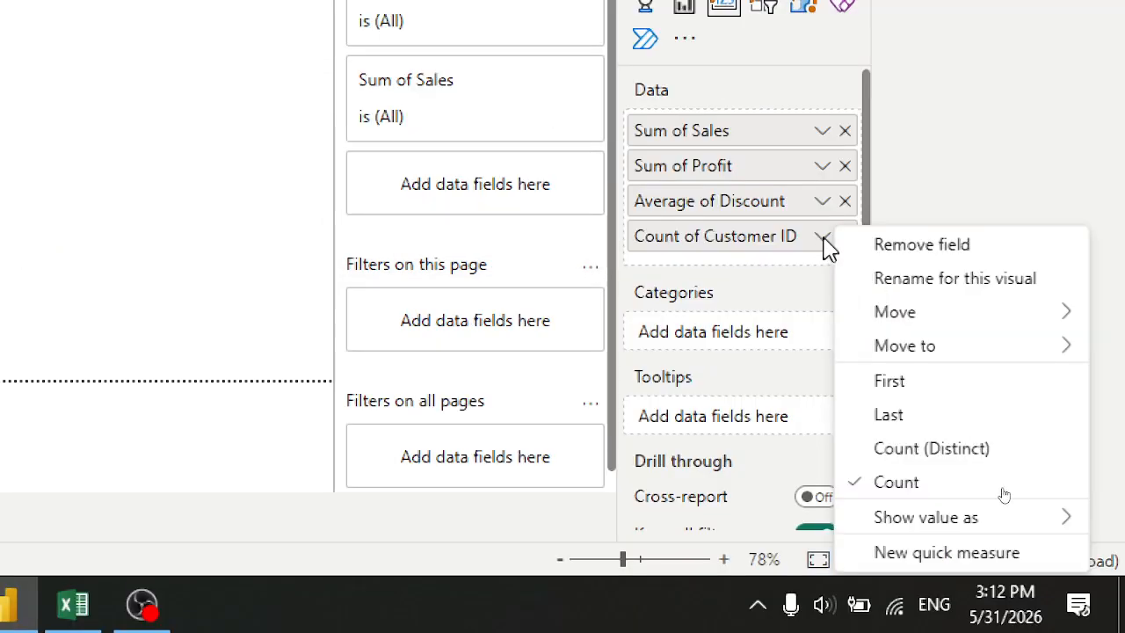
left_click(967, 450)
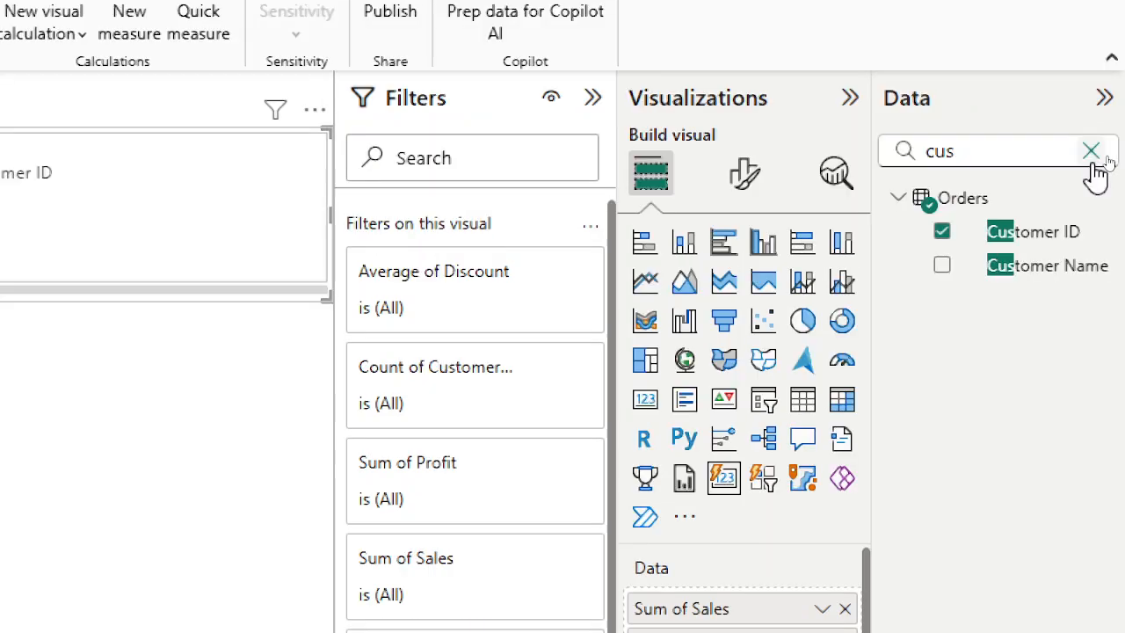
Search the fields for pro, add Product ID to the card's Data well, and set it to Count (Distinct).
left_click(1094, 157)
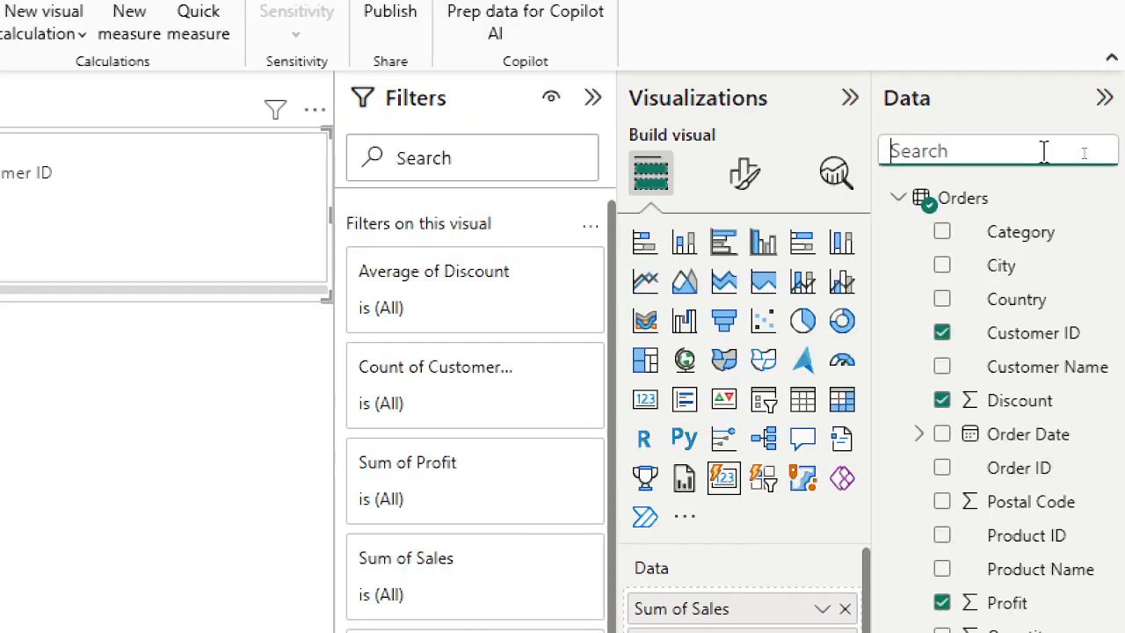
type("pro")
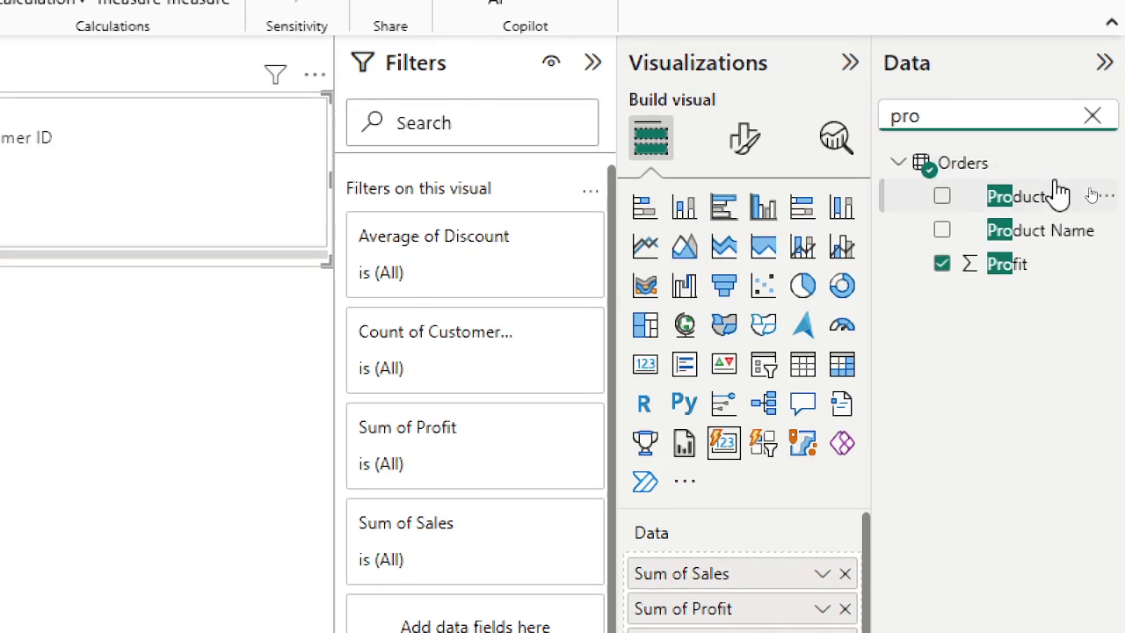
left_click_drag(1081, 204, 1059, 420)
left_click_drag(993, 294, 773, 518)
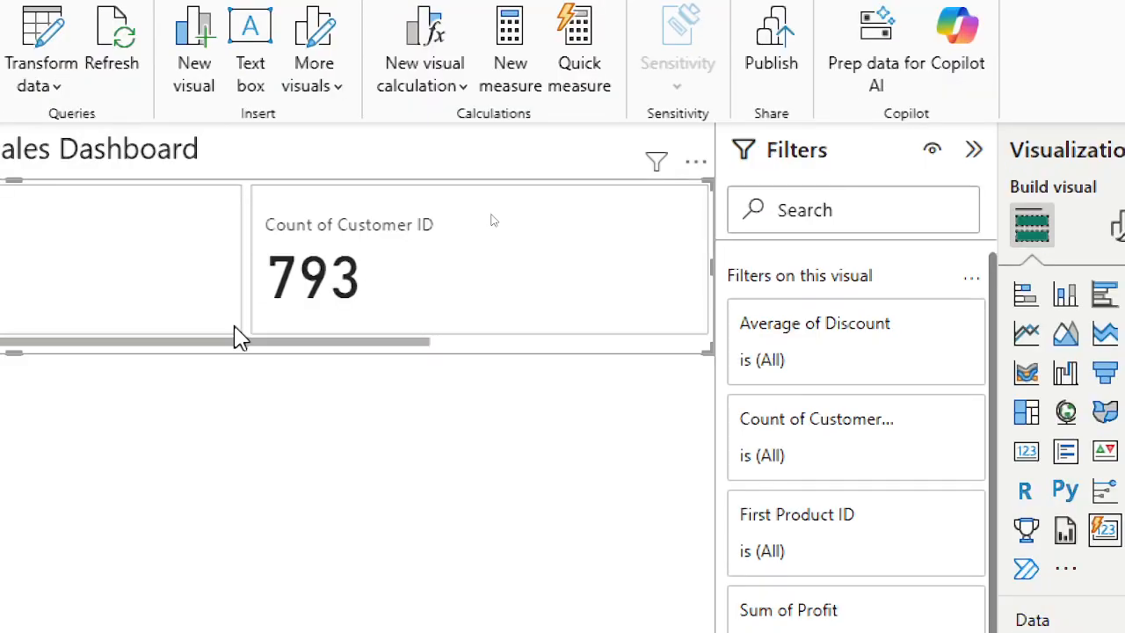
left_click_drag(296, 340, 779, 354)
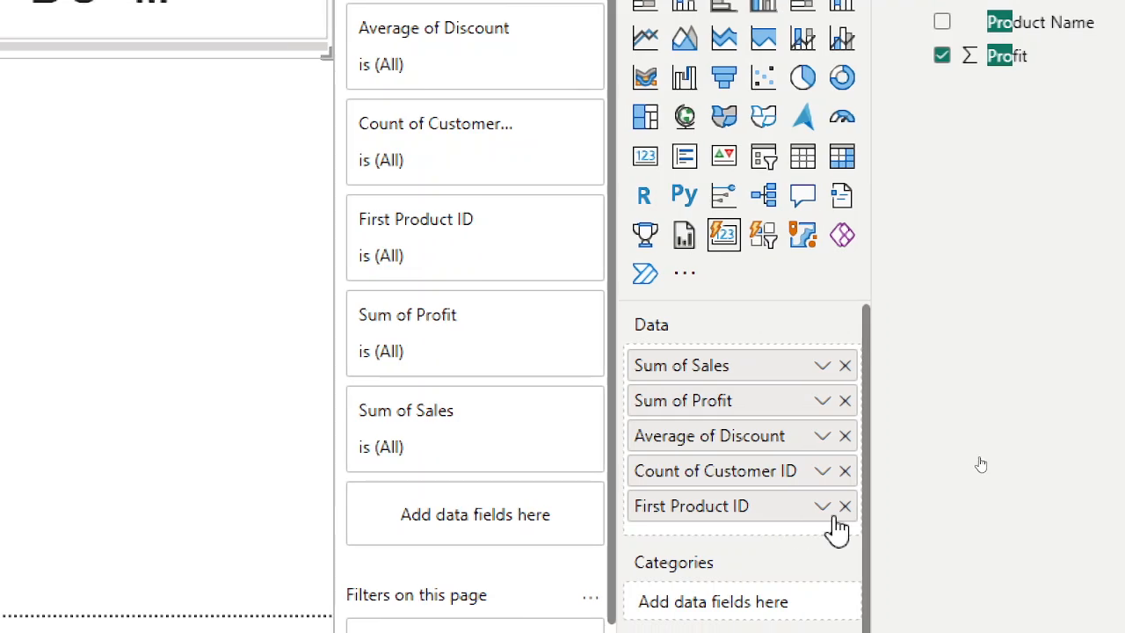
left_click(822, 508)
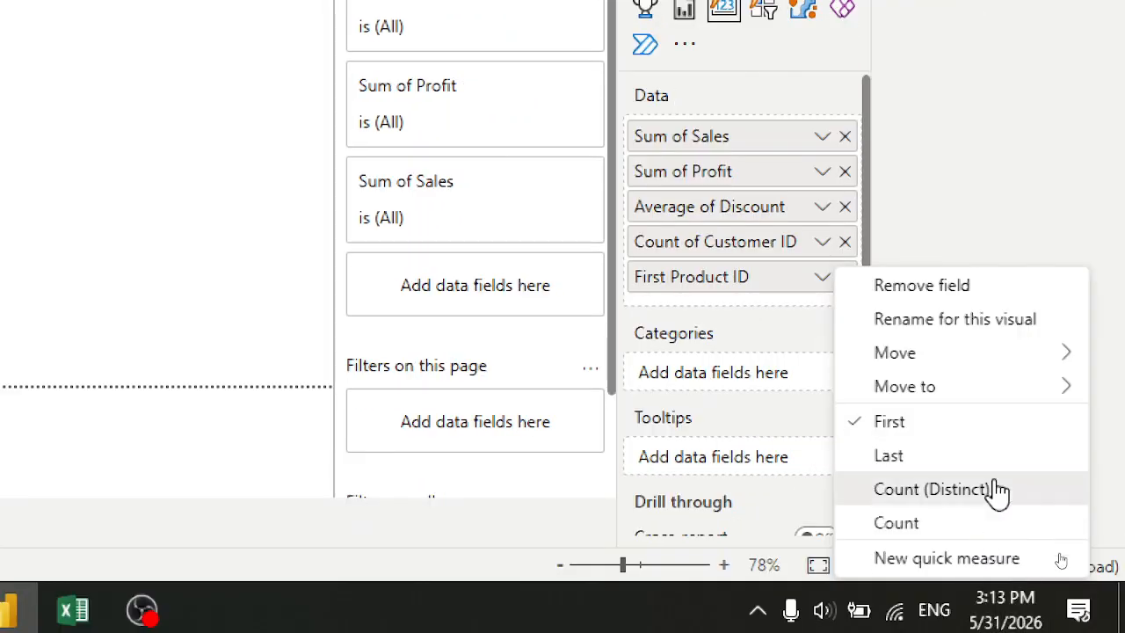
left_click(993, 489)
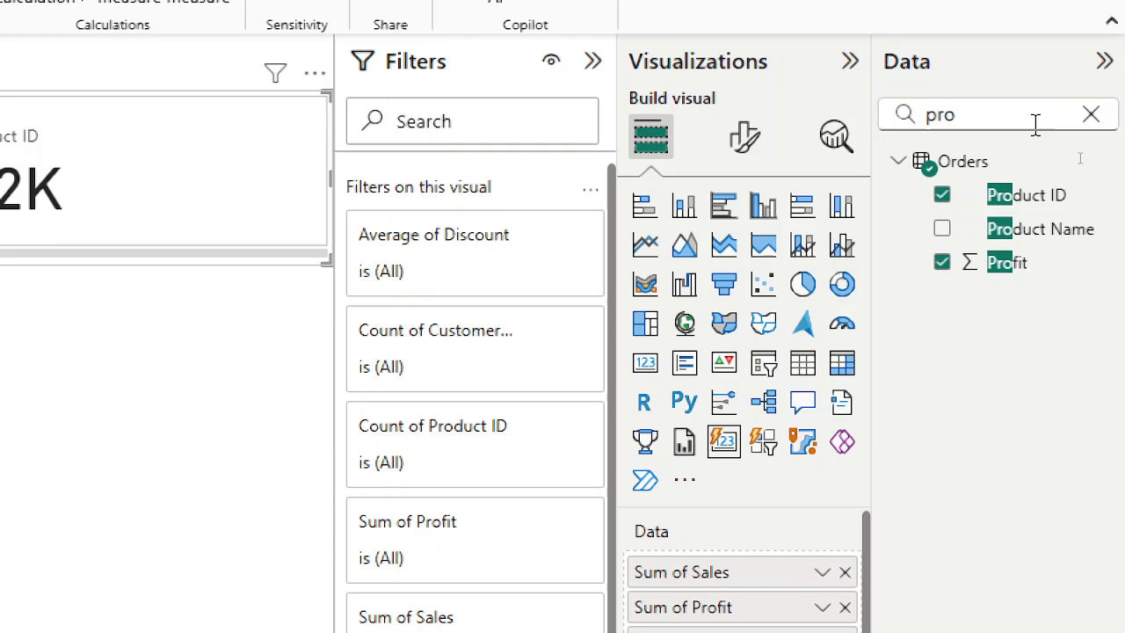
Try adding the Returns table's Order ID to the card as Count (Distinct), then remove it.
double_click(1035, 123)
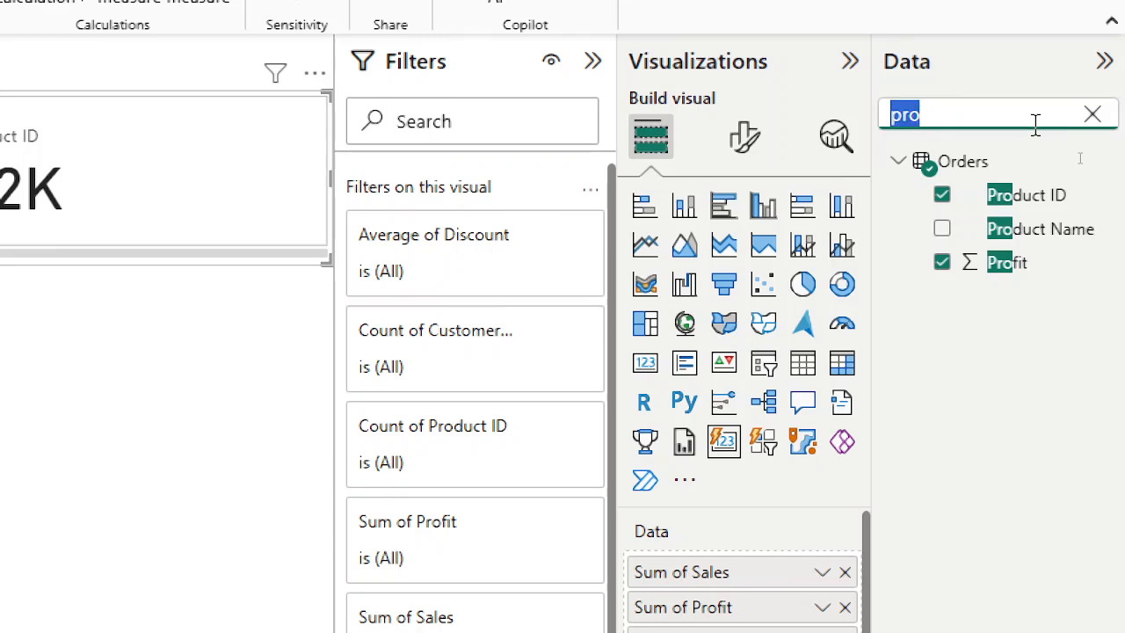
type("order")
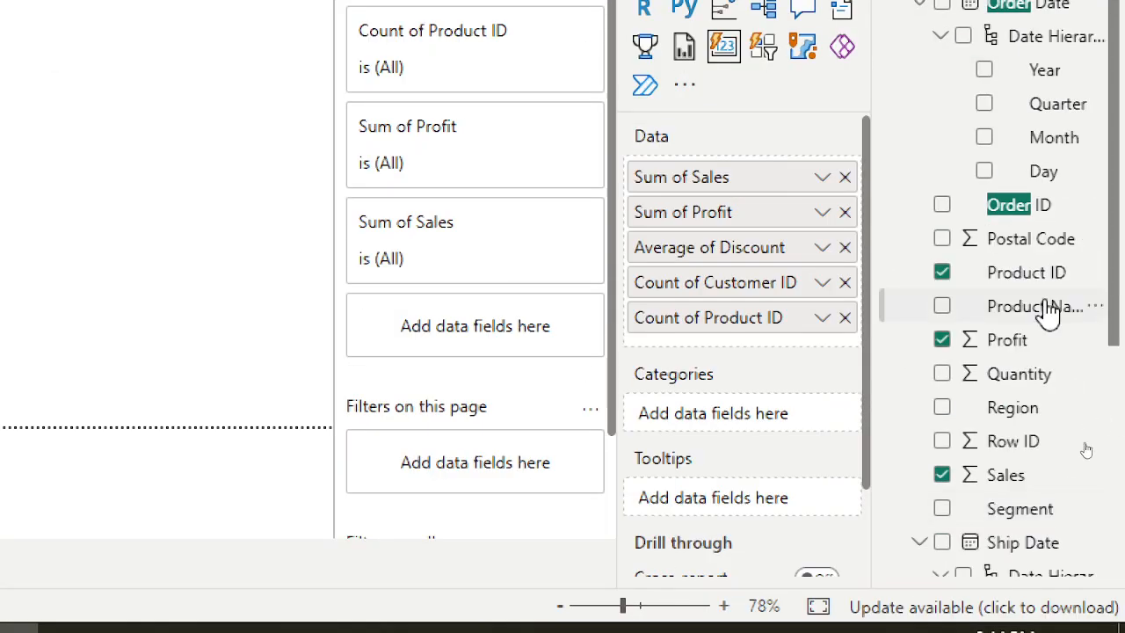
scroll(1007, 492, "down", 3)
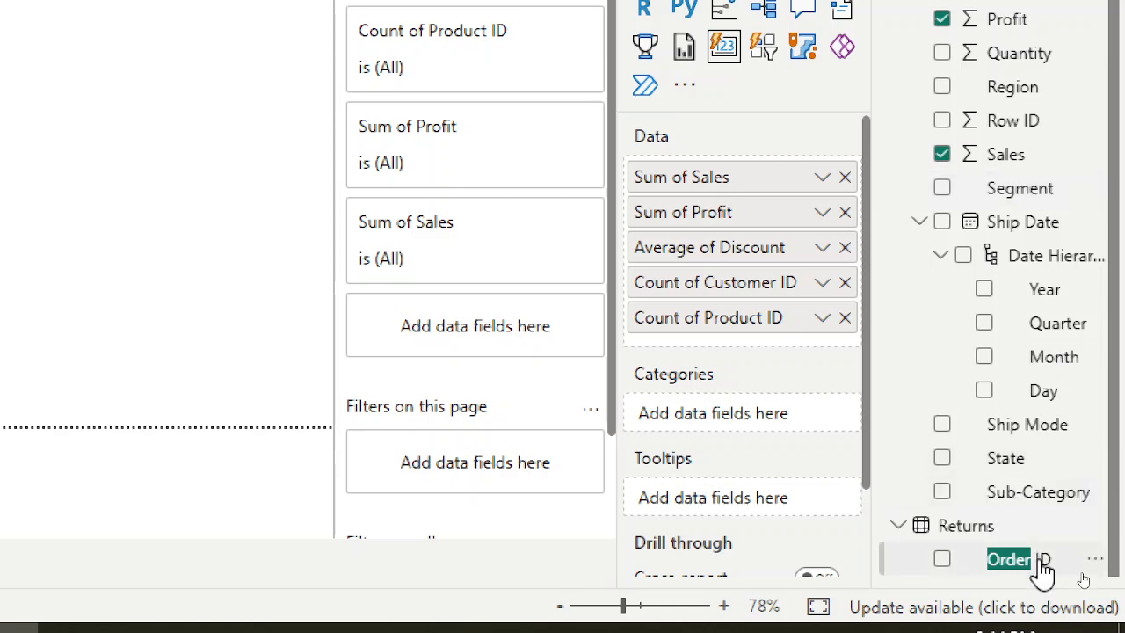
left_click_drag(1042, 571, 771, 346)
left_click(823, 353)
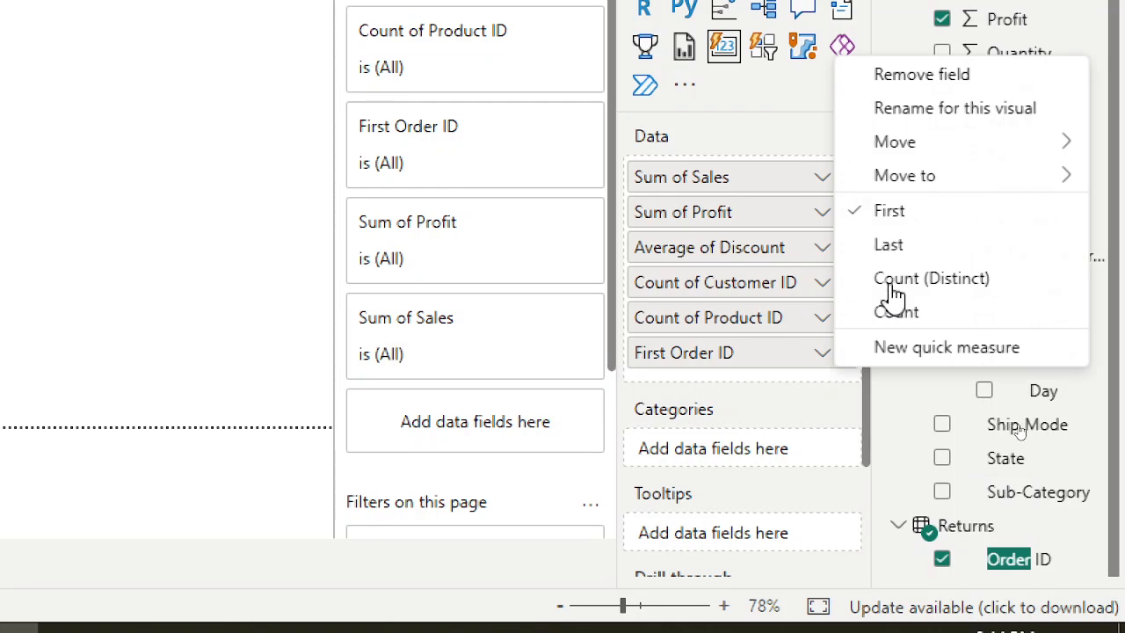
left_click(942, 288)
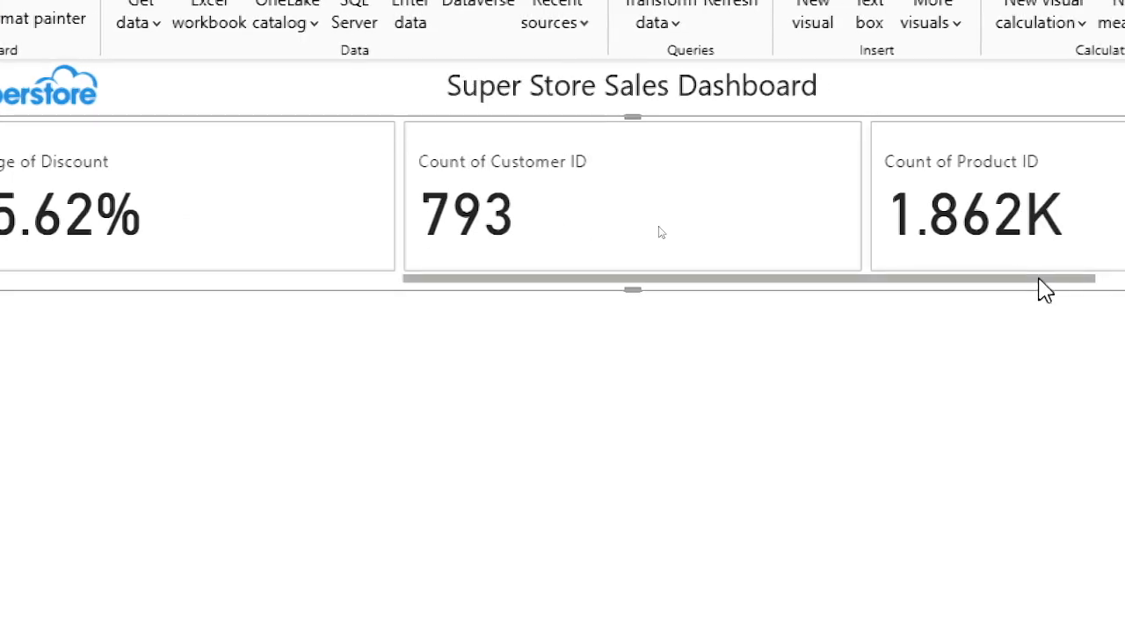
left_click_drag(1037, 278, 1124, 281)
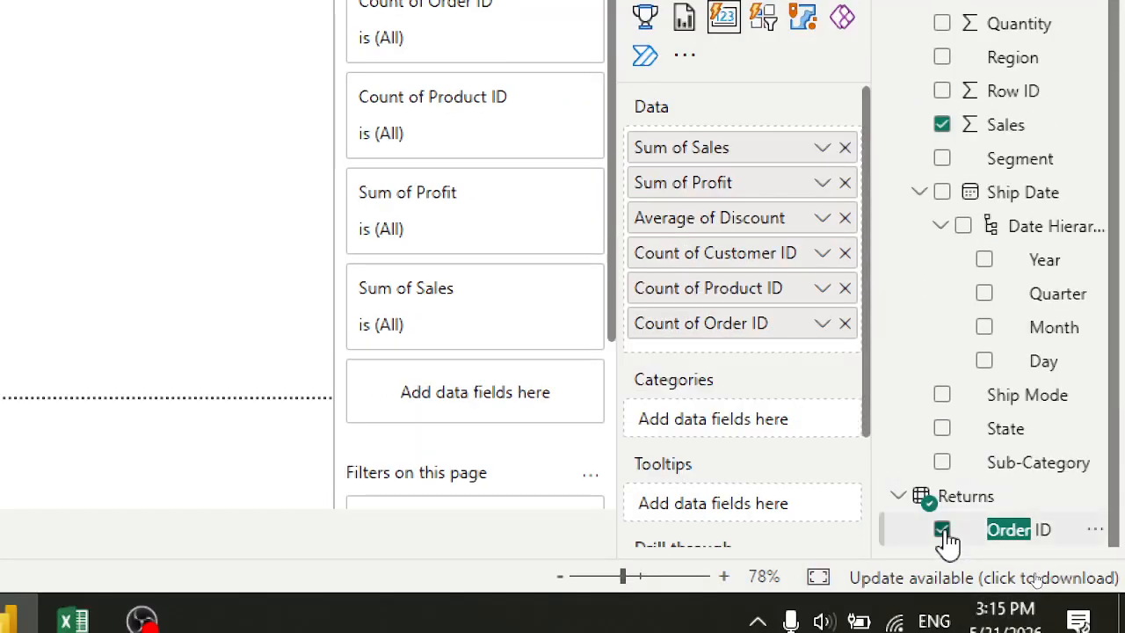
left_click(943, 530)
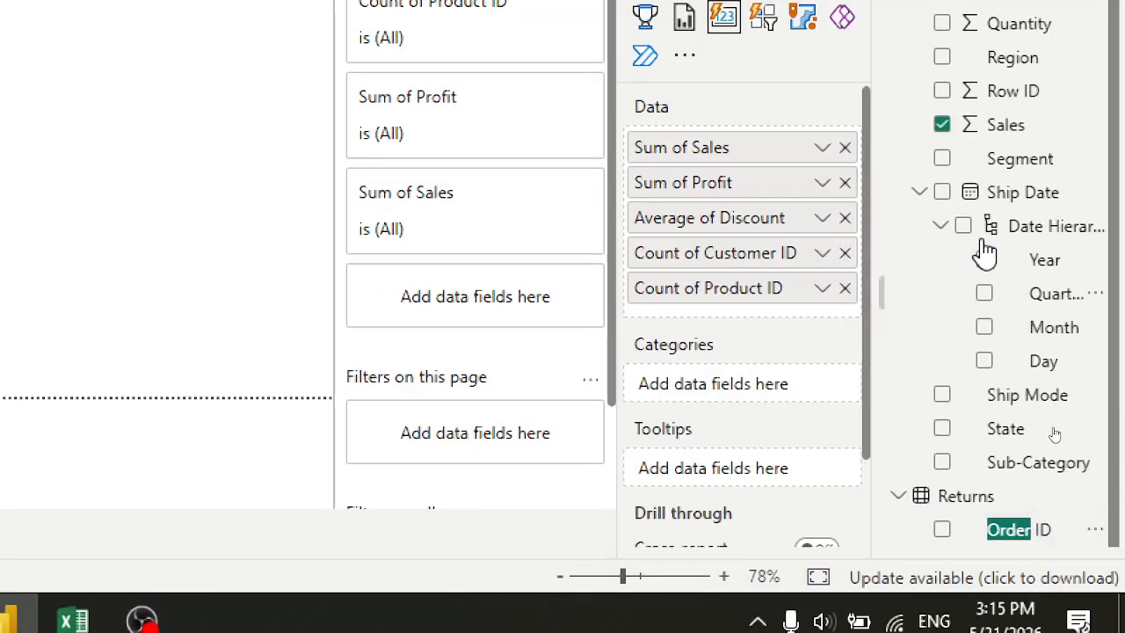
Add the Orders table's Order ID field to the card visual's Data well.
scroll(1014, 100, "up", 3)
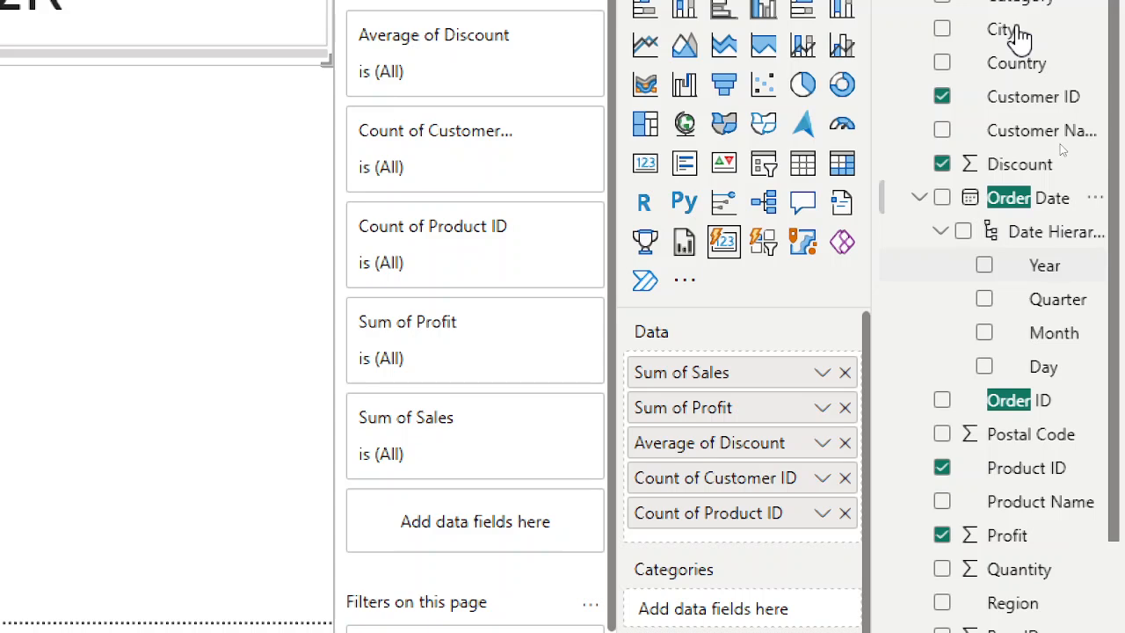
scroll(1014, 399, "down", 3)
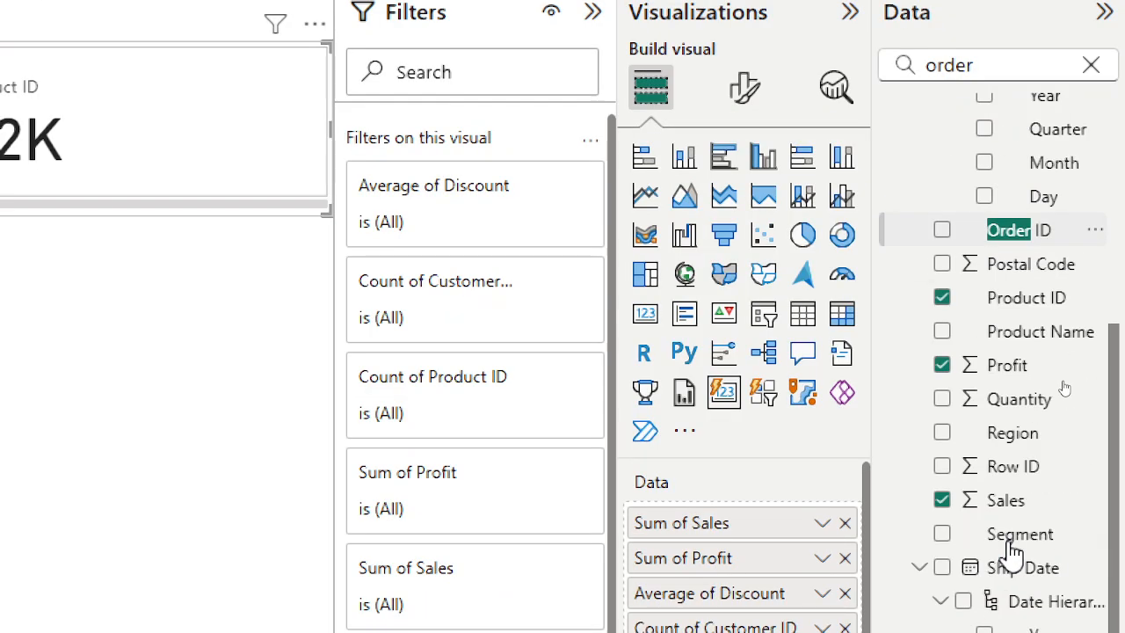
left_click_drag(1010, 230, 789, 501)
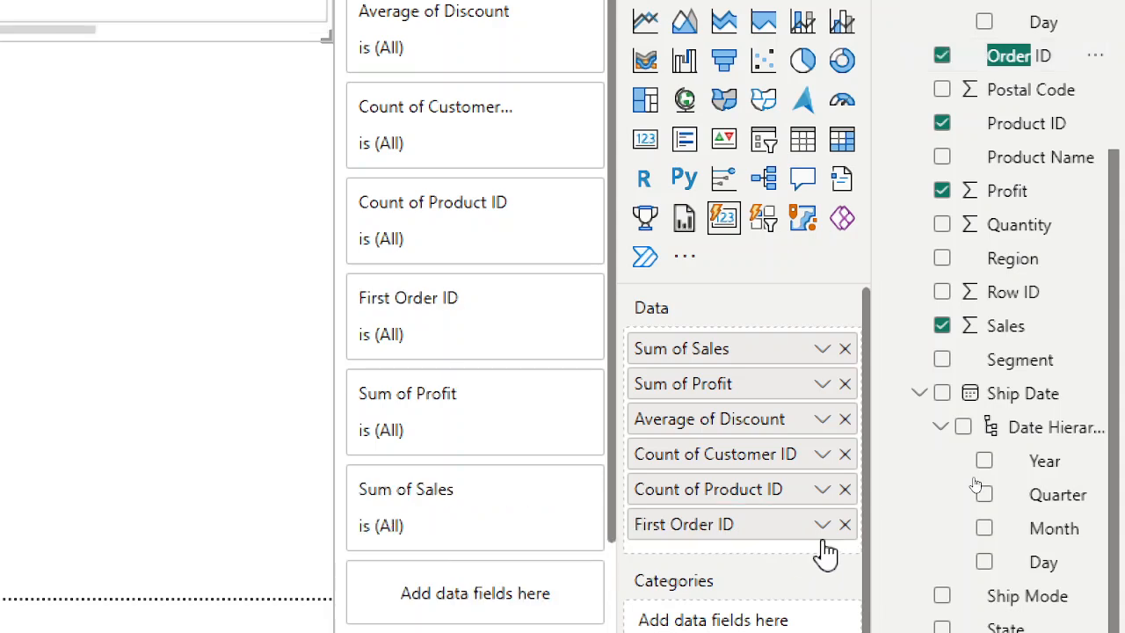
Set the card's Order ID field aggregation to Count (Distinct).
left_click(822, 525)
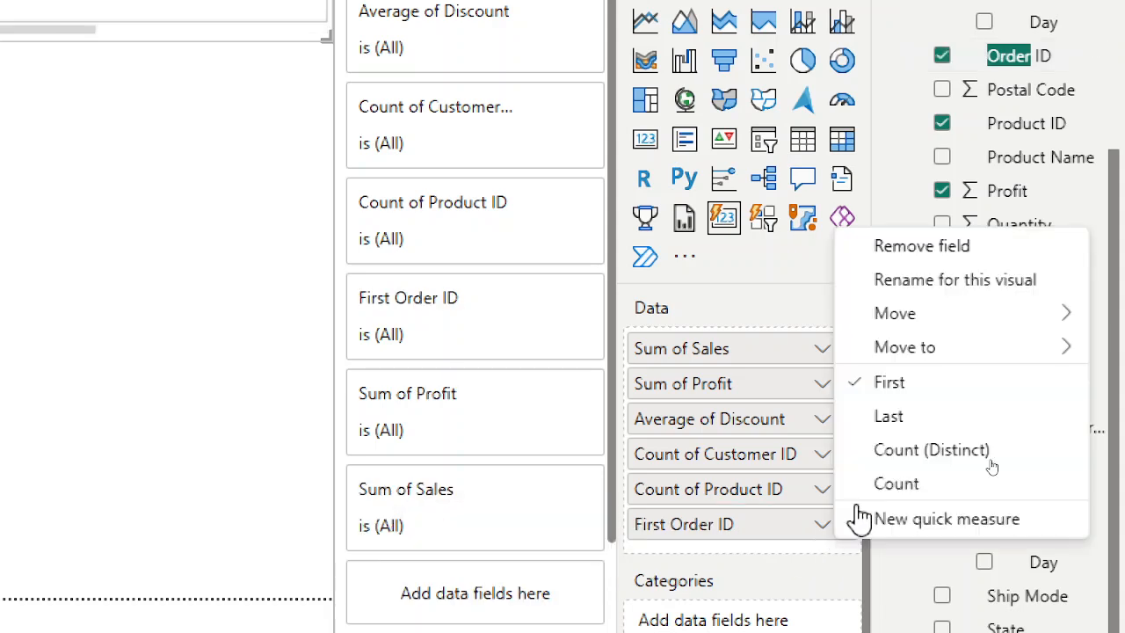
left_click(900, 452)
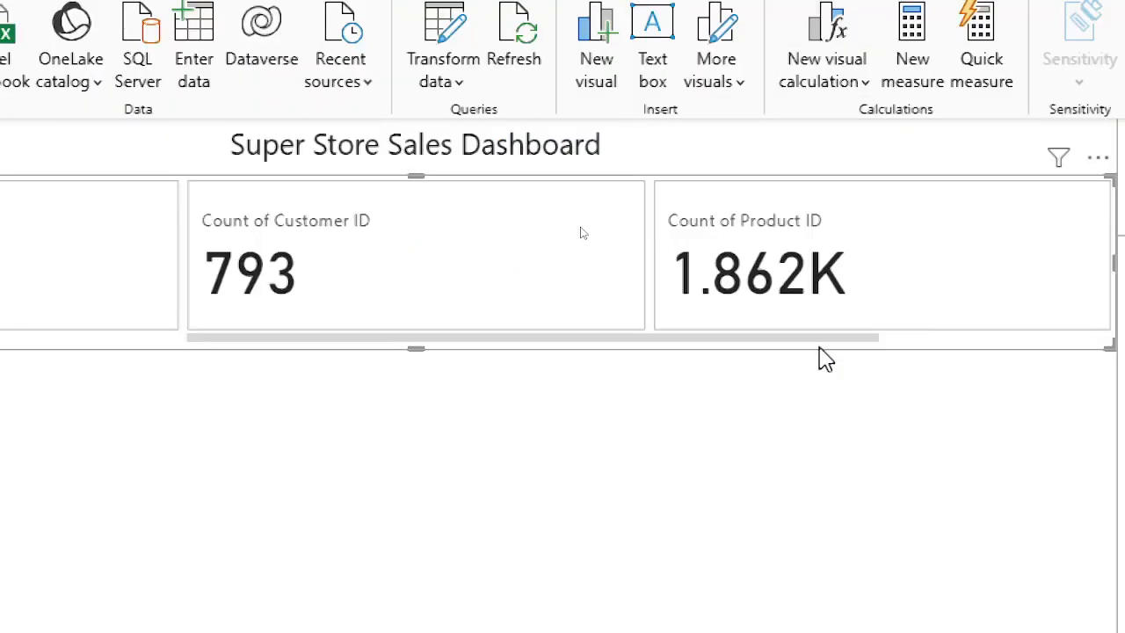
left_click_drag(814, 338, 1055, 339)
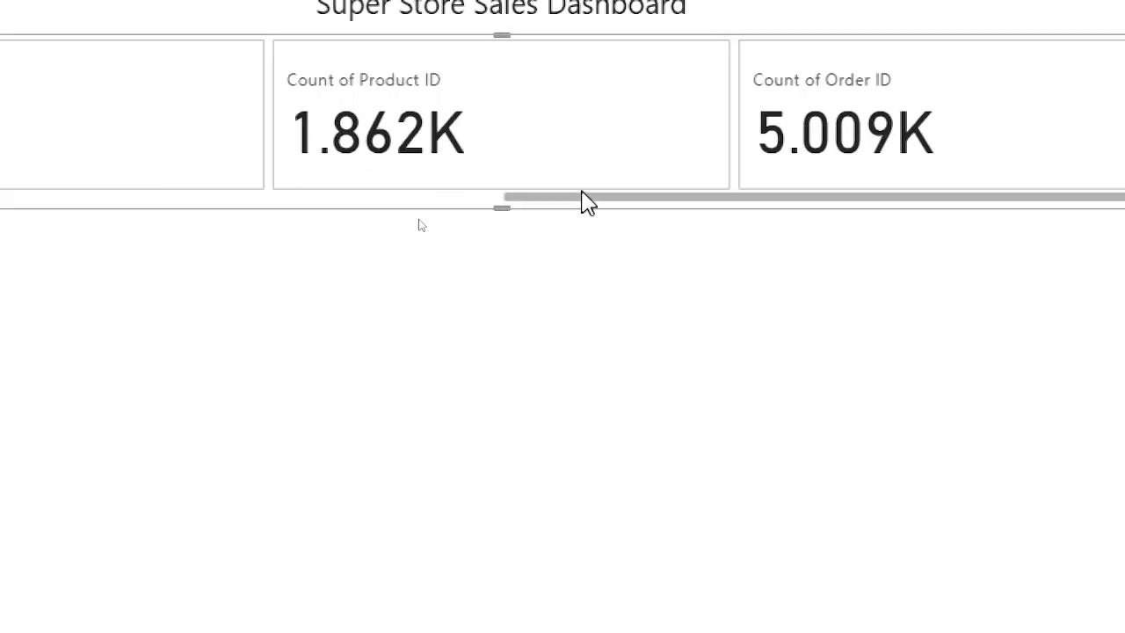
Scroll through the row of KPI cards to review each value.
left_click_drag(563, 191, 378, 194)
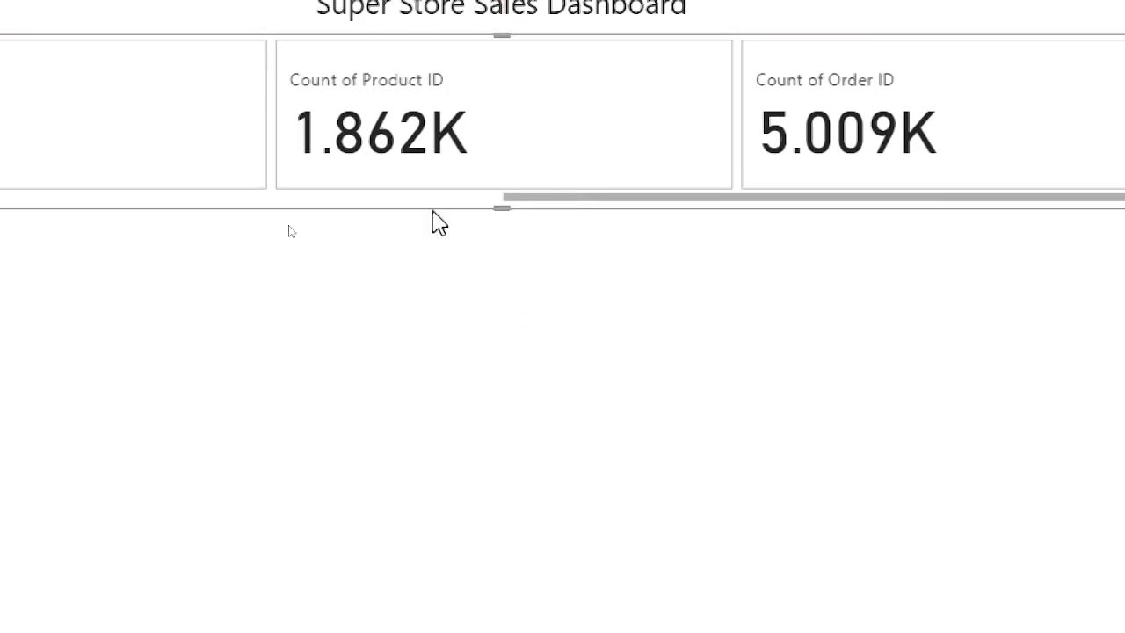
left_click(55, 195)
left_click(57, 195)
left_click_drag(67, 191, 80, 185)
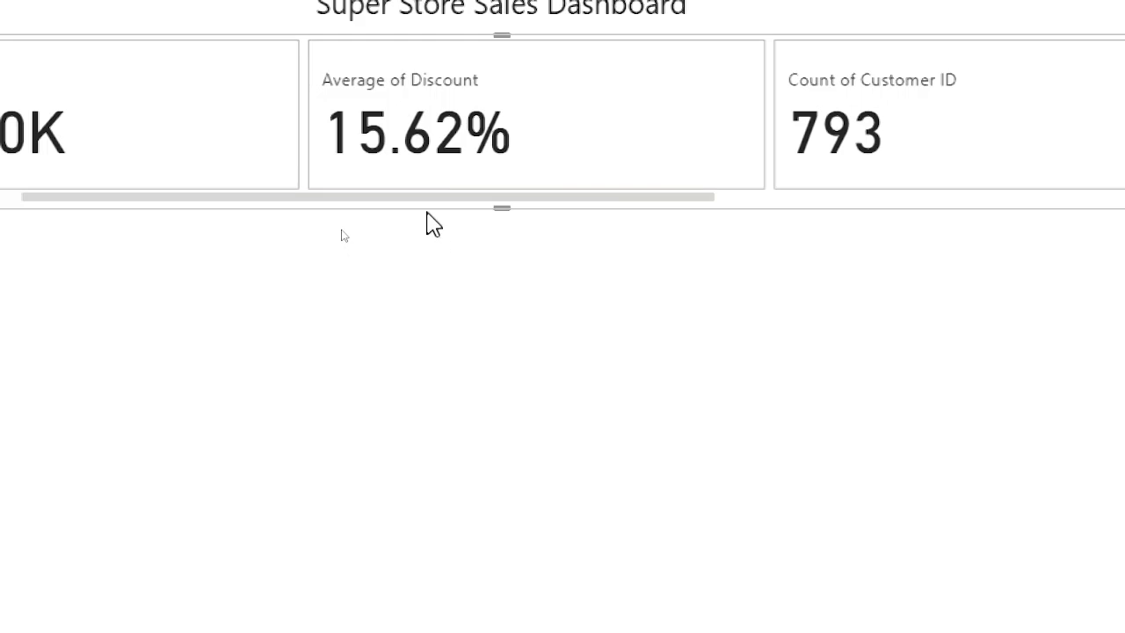
left_click_drag(335, 200, 10, 205)
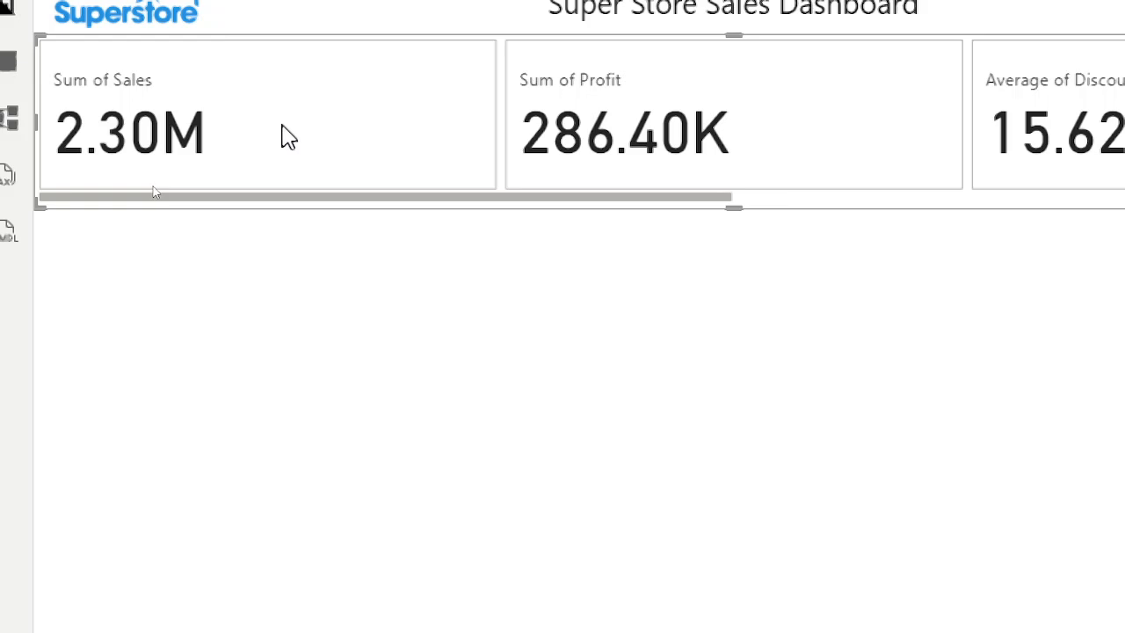
left_click_drag(693, 189, 738, 189)
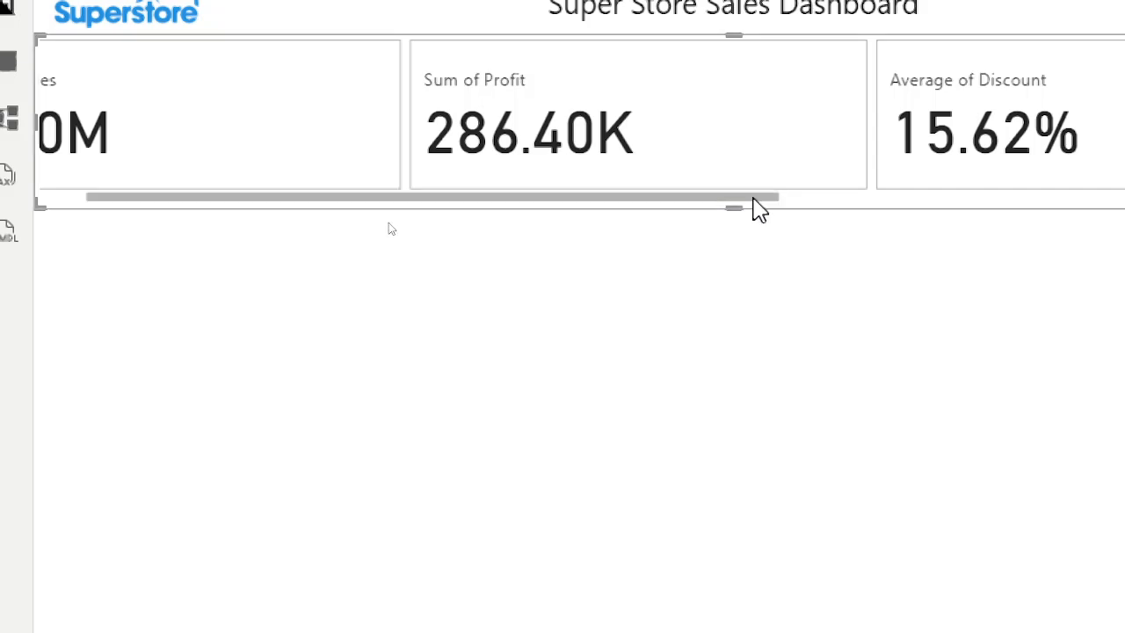
left_click_drag(778, 195, 958, 201)
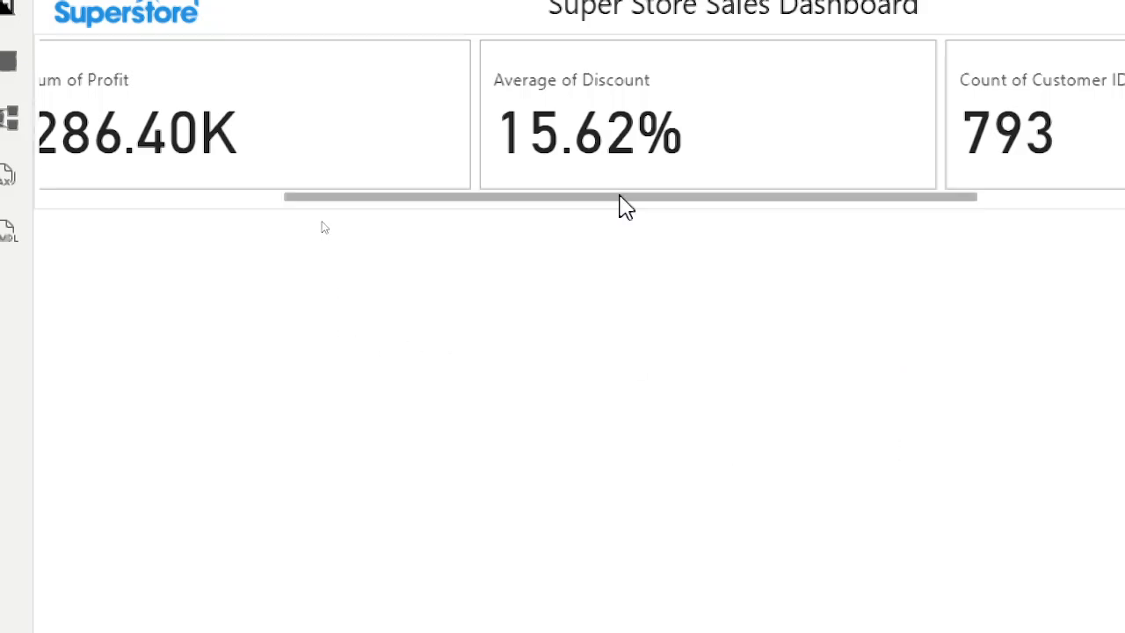
left_click_drag(599, 197, 9, 215)
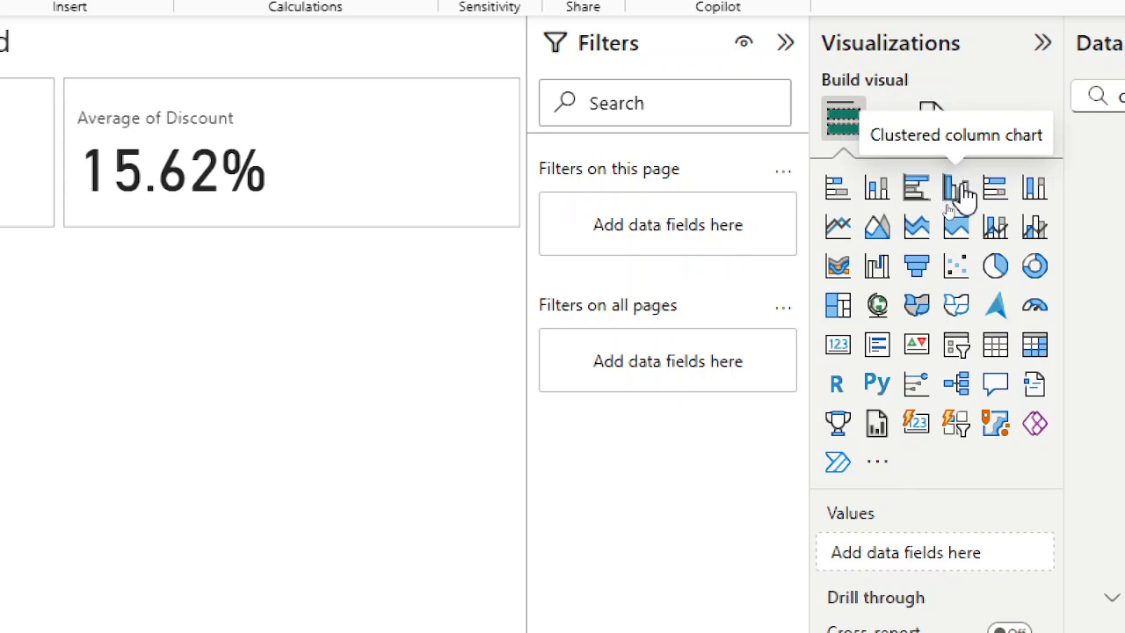
Insert a clustered column chart below the KPI cards and resize it to about half the page width.
left_click(958, 191)
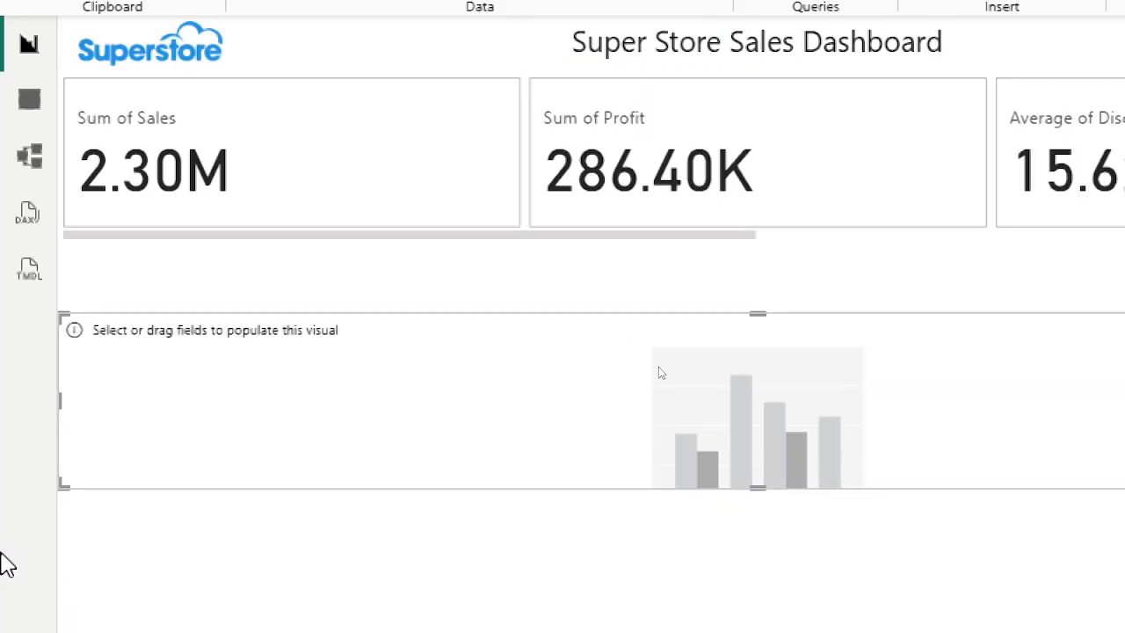
left_click_drag(1029, 404, 203, 413)
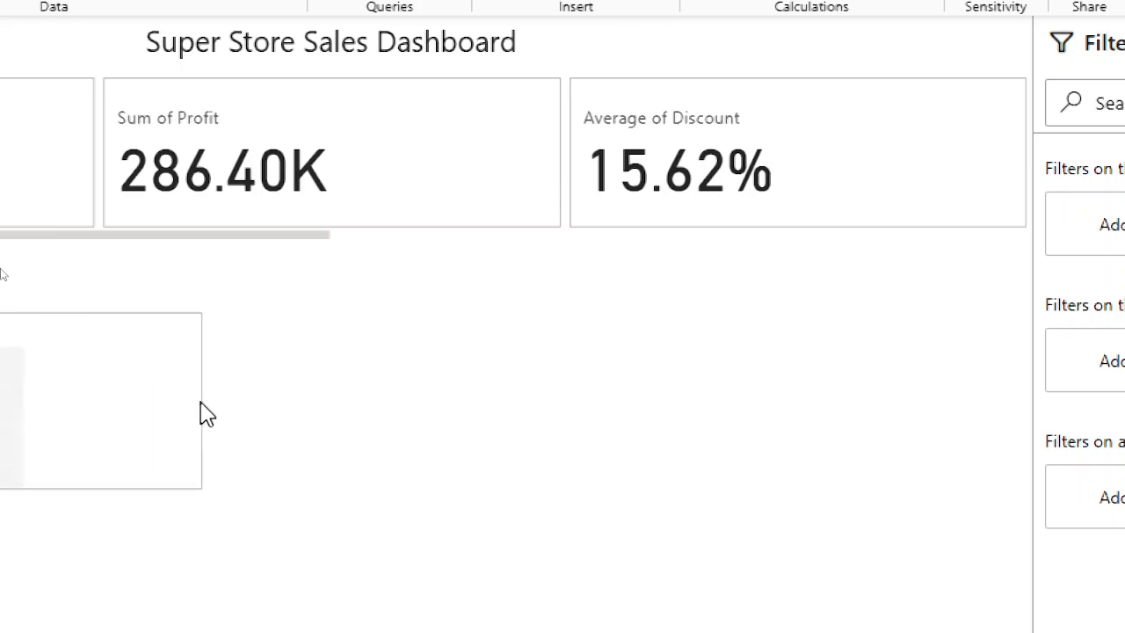
mouse_move(567, 488)
left_mouse_down()
mouse_move(575, 422)
mouse_move(585, 437)
mouse_move(551, 436)
mouse_move(547, 423)
left_mouse_up()
left_click(587, 419)
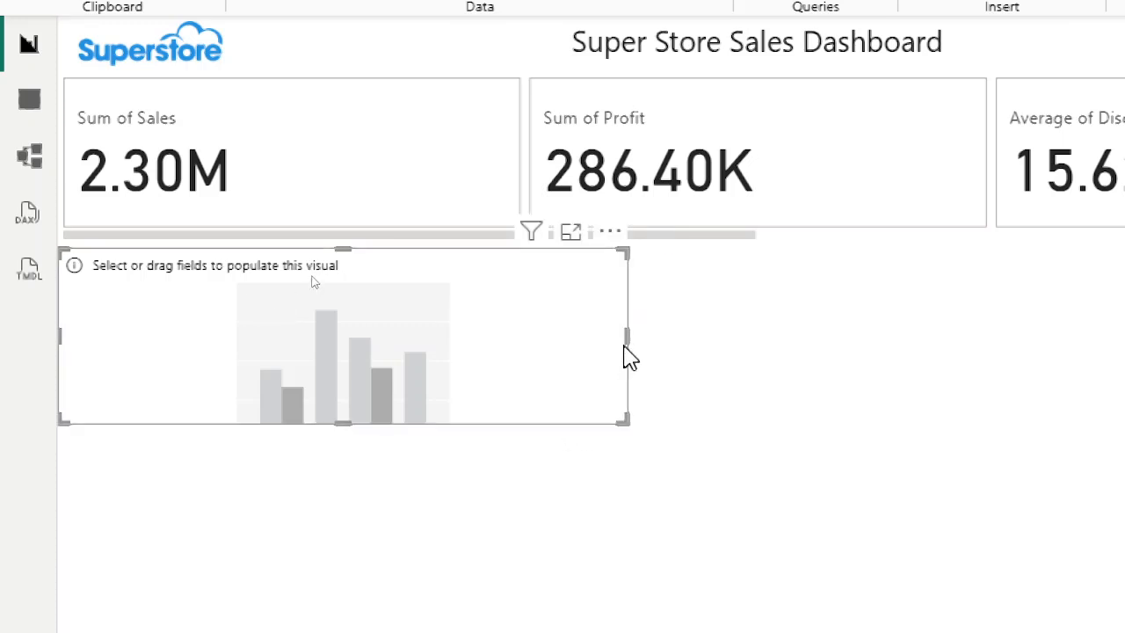
left_click_drag(633, 334, 758, 369)
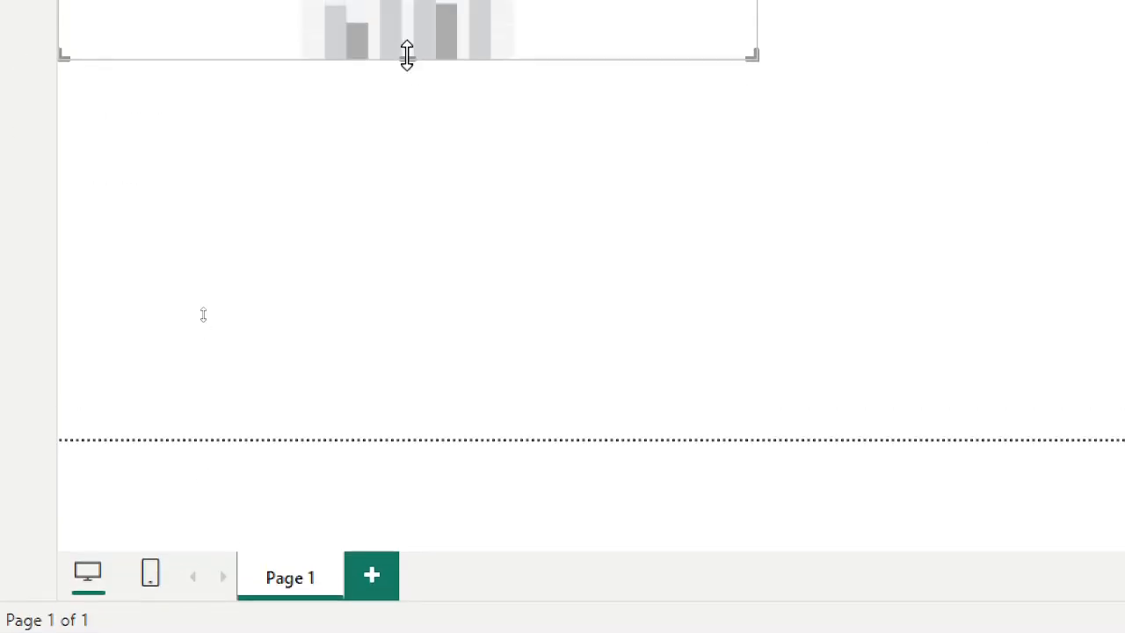
left_click_drag(407, 22, 414, 86)
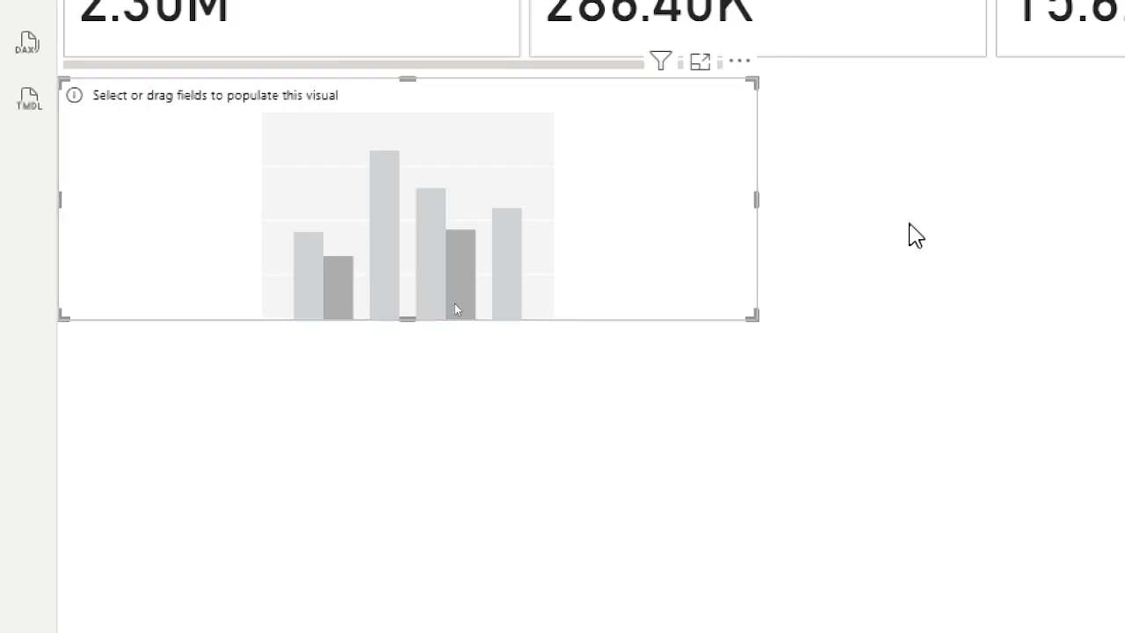
left_click(882, 276)
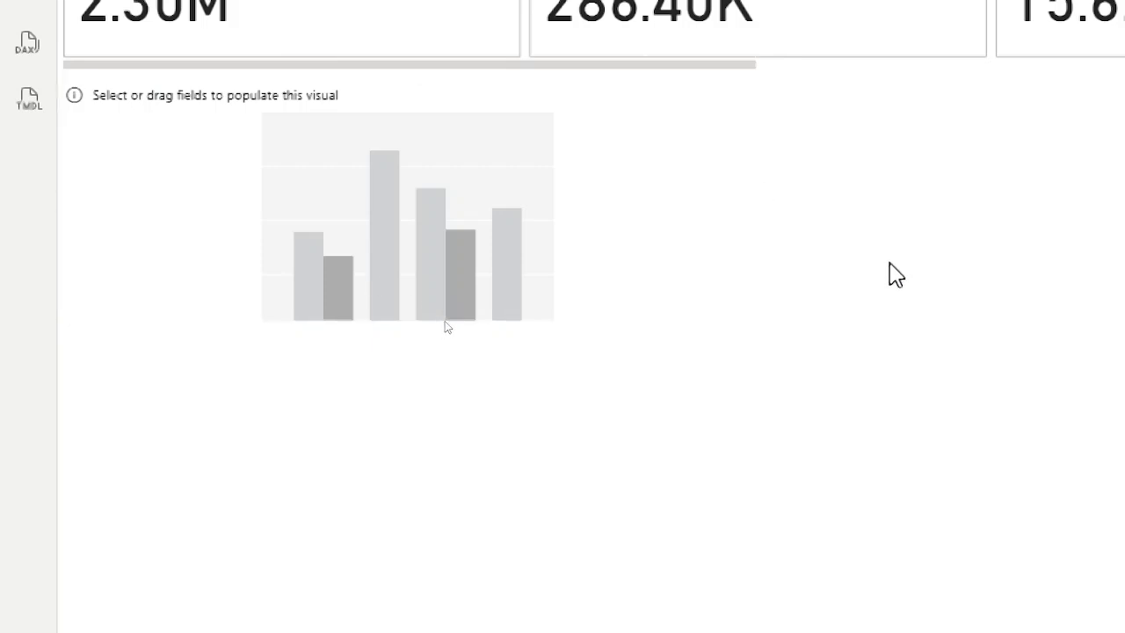
Add Customer Name to the column chart's X-axis and Sales as its values.
left_click(360, 224)
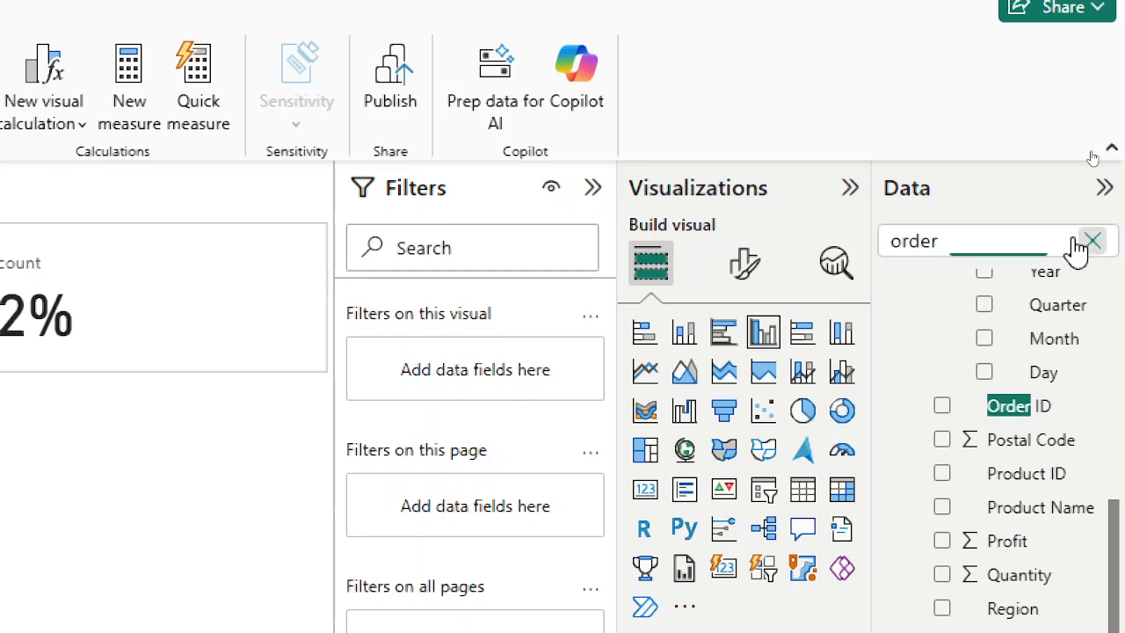
left_click(1090, 241)
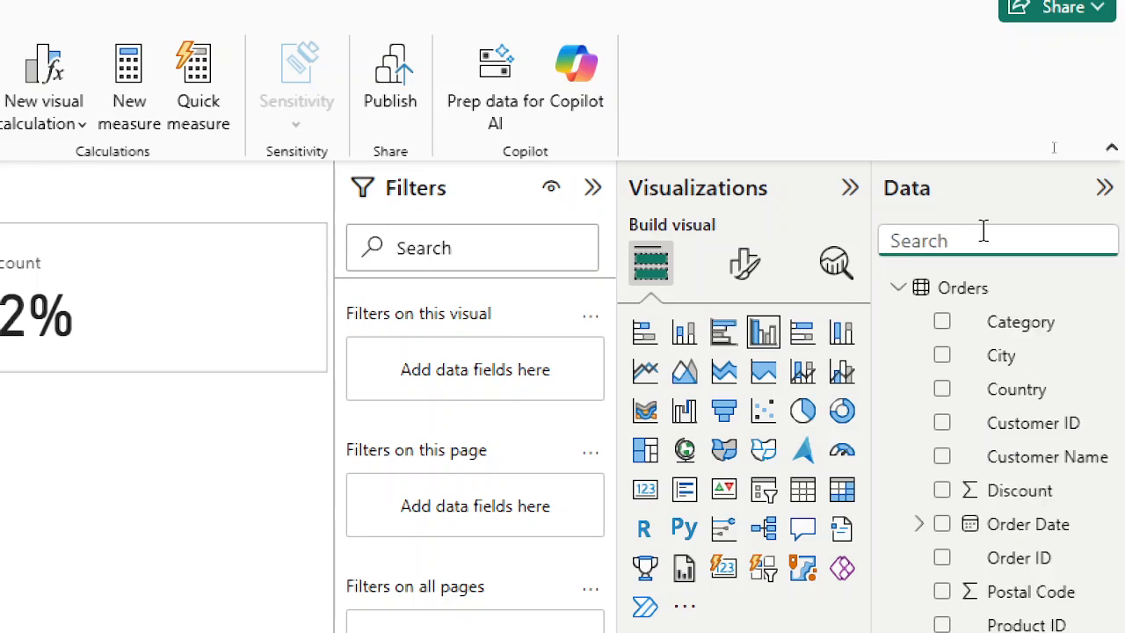
type("cus")
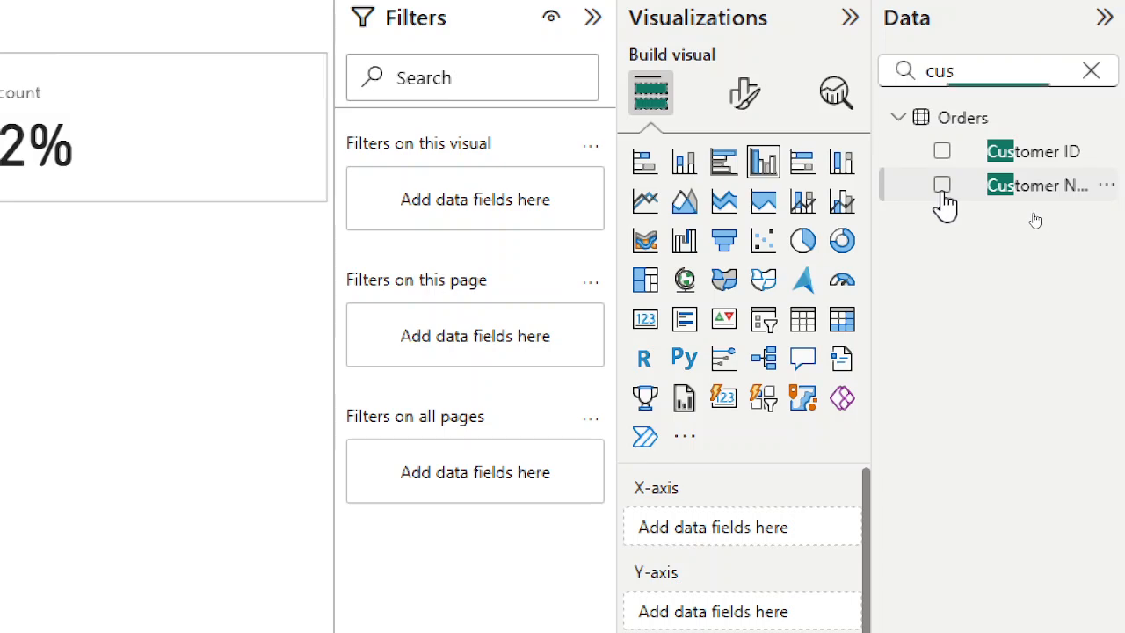
left_click(942, 189)
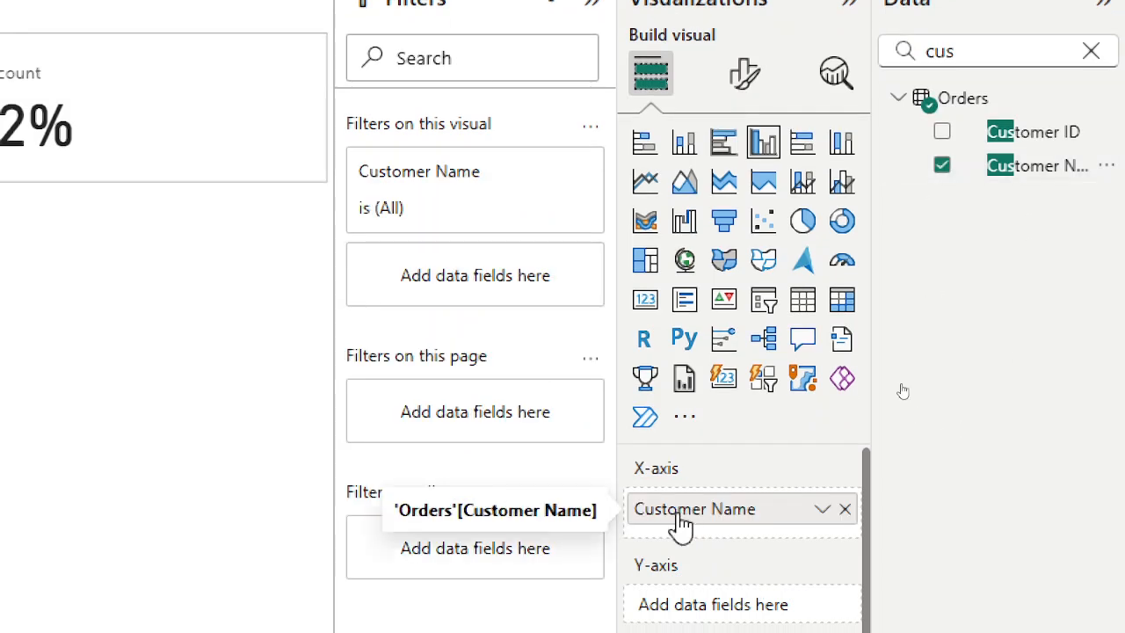
double_click(982, 57)
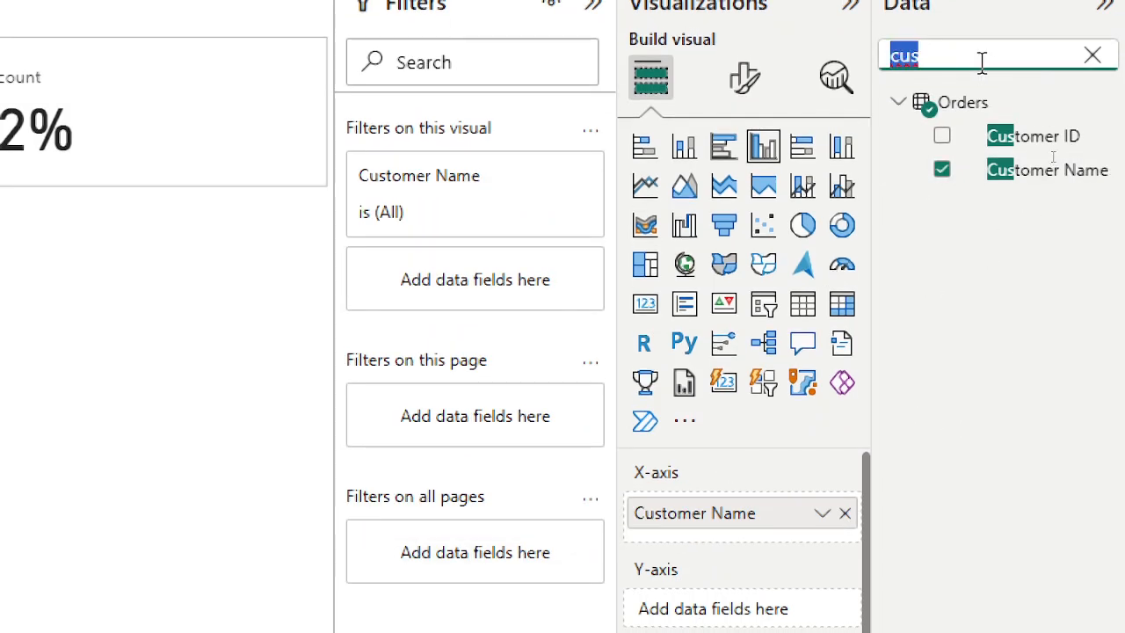
type("sal")
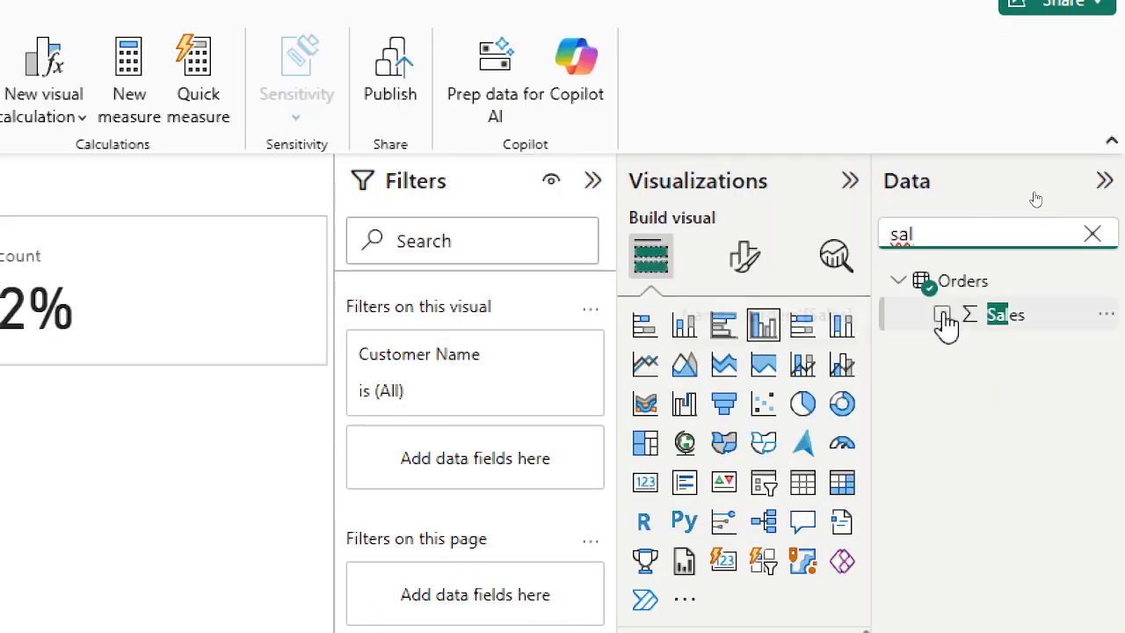
left_click(942, 315)
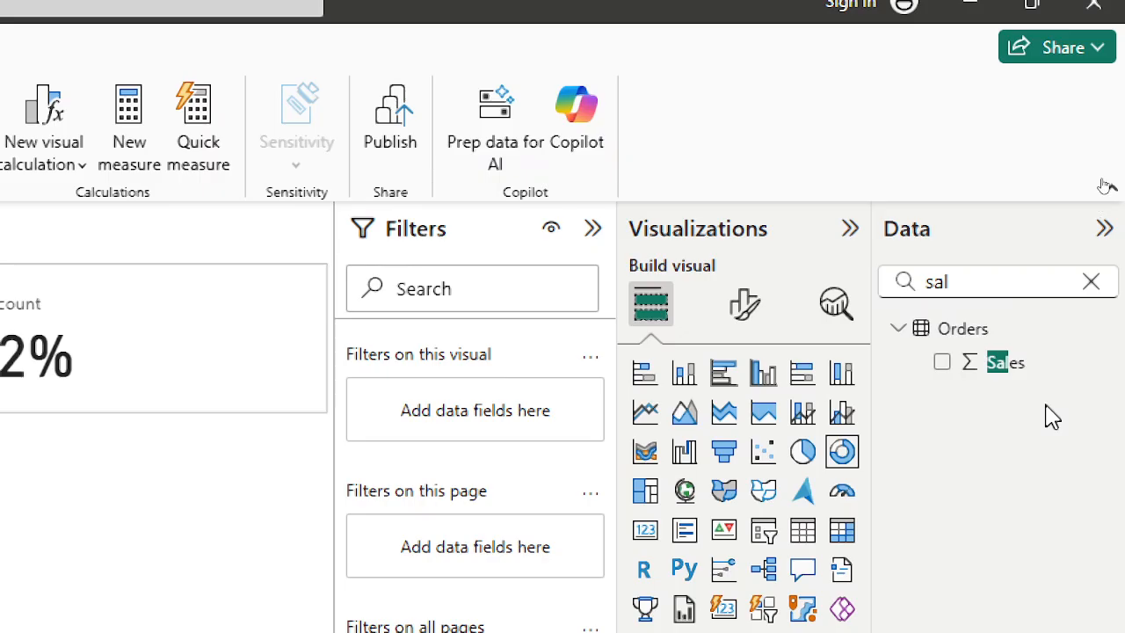
Build the donut chart by adding the Orders table's Region and Sales fields.
left_click(1089, 282)
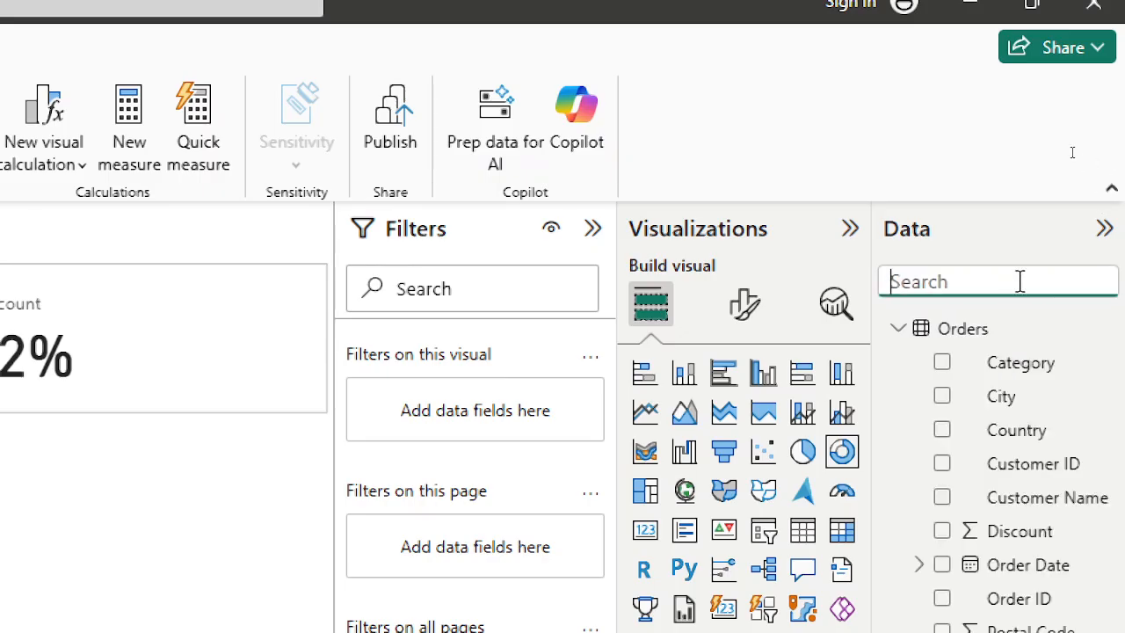
type("reg")
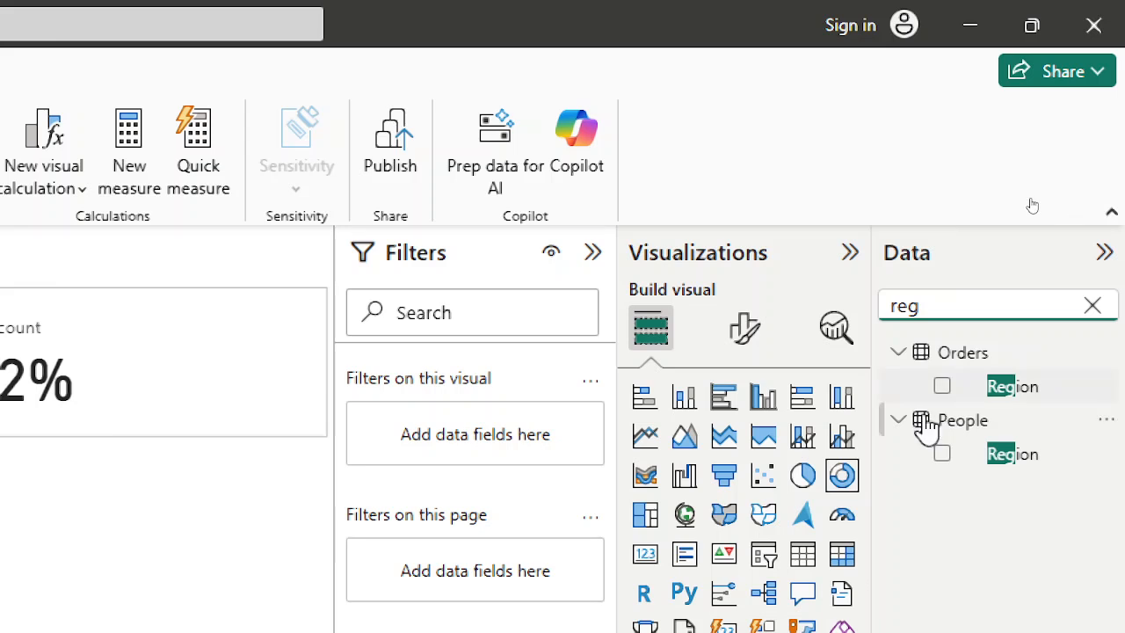
left_click(943, 389)
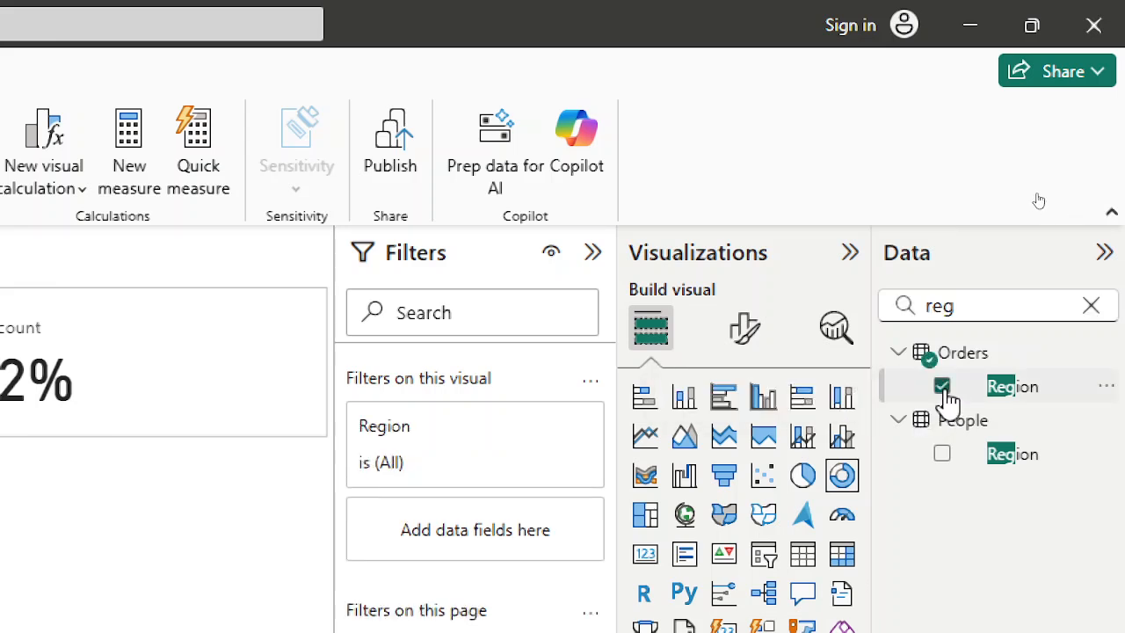
double_click(1004, 305)
type("sal")
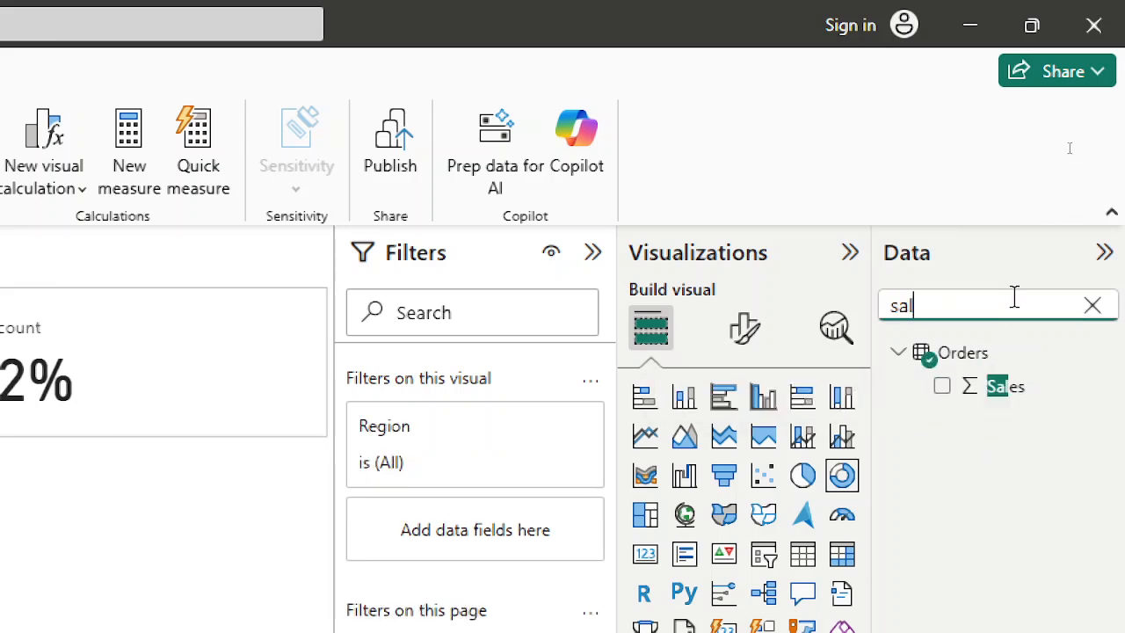
left_click(942, 387)
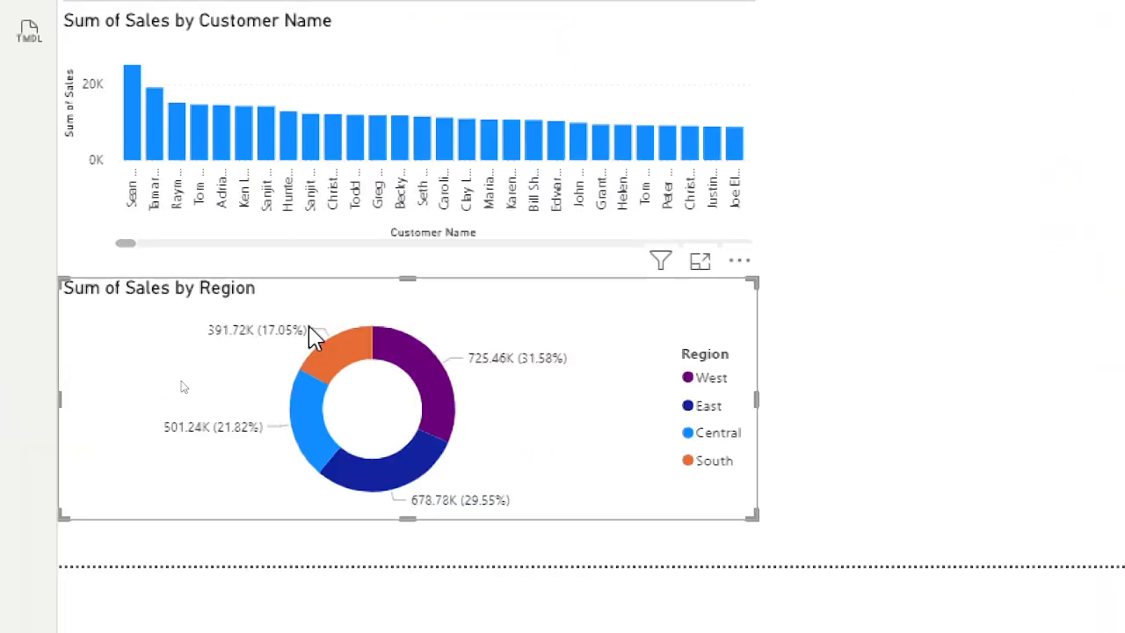
mouse_move(318, 477)
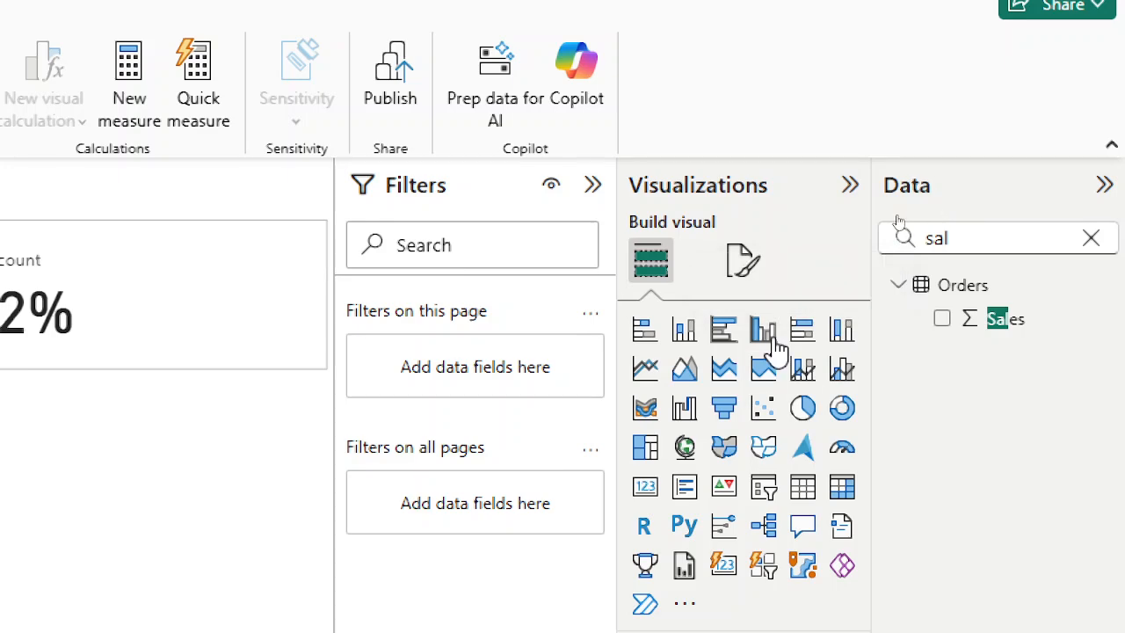
Insert a clustered bar chart of Sales by Product Name.
left_click(721, 334)
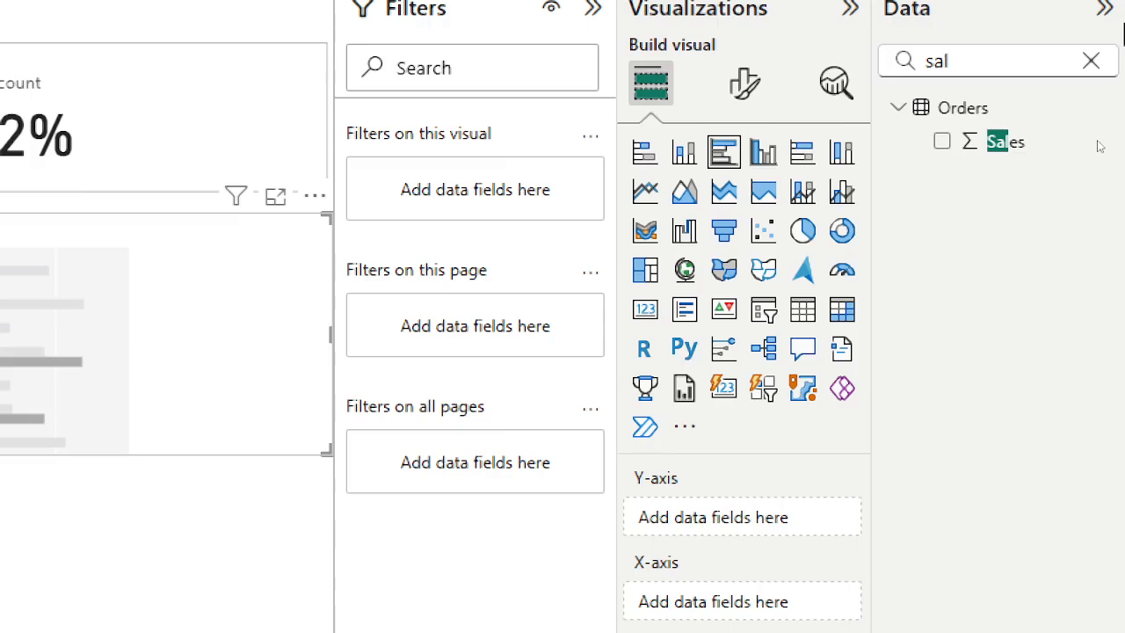
left_click(1059, 64)
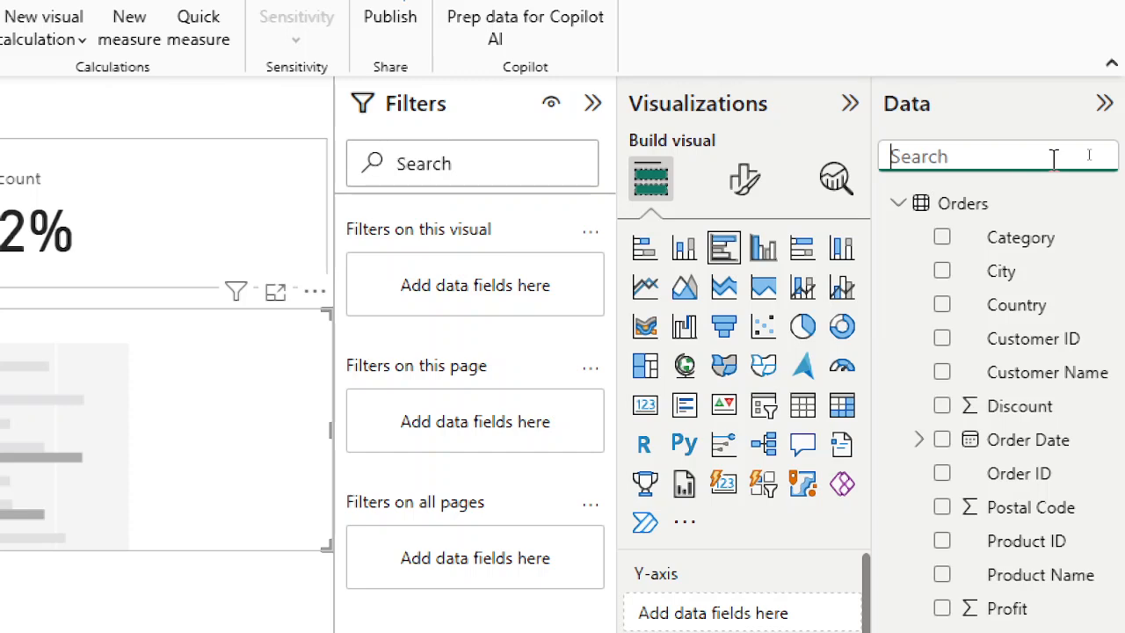
type("prod")
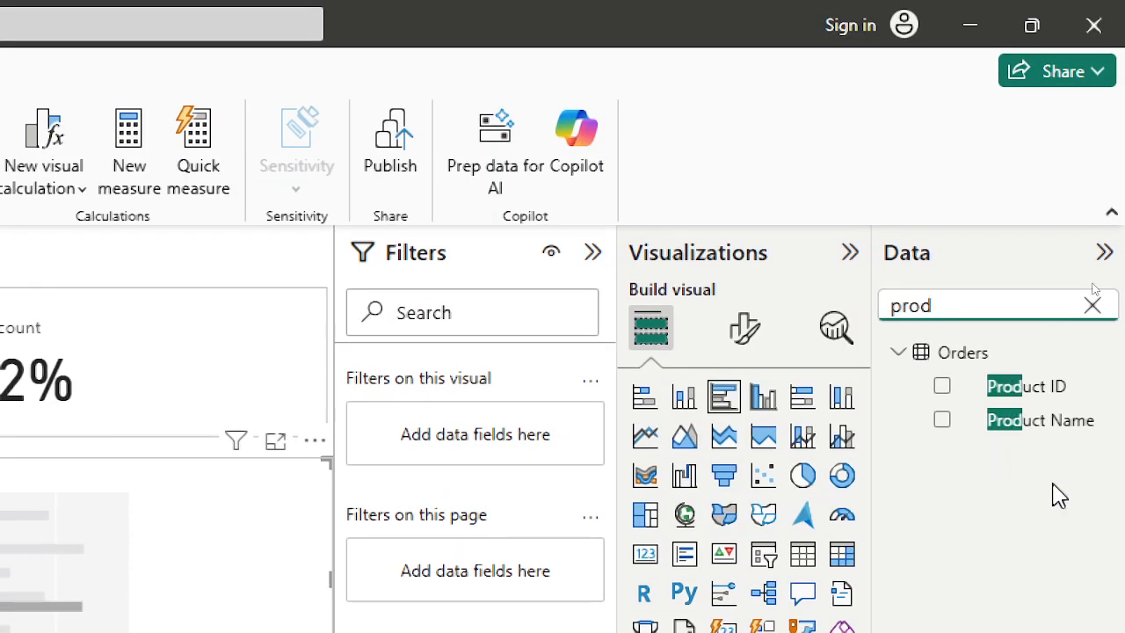
left_click(945, 420)
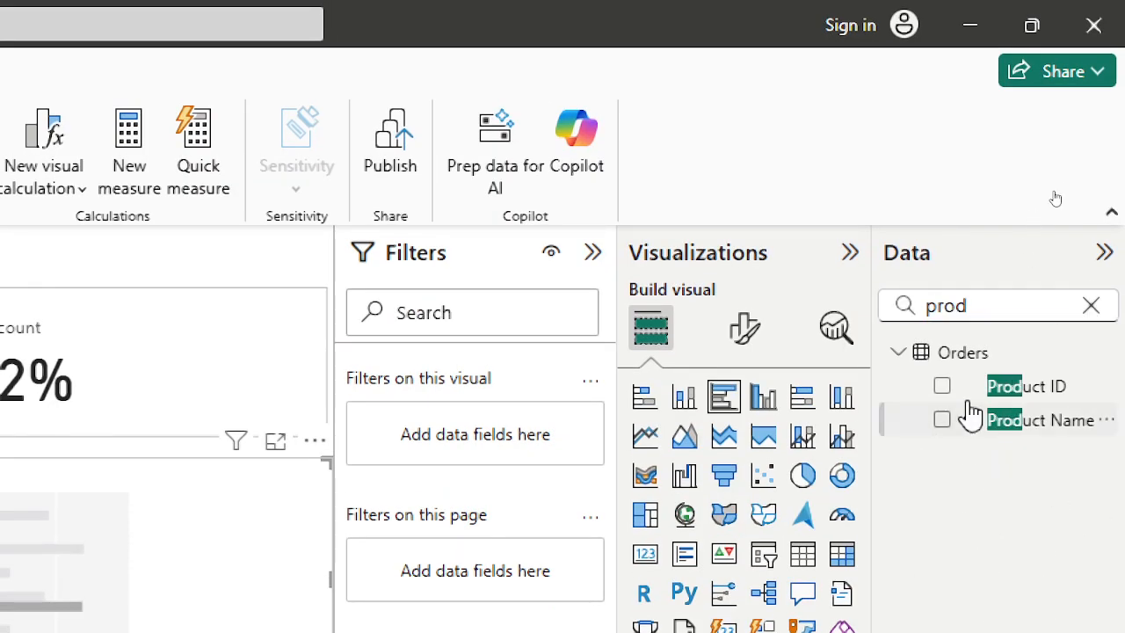
double_click(996, 315)
type("sal")
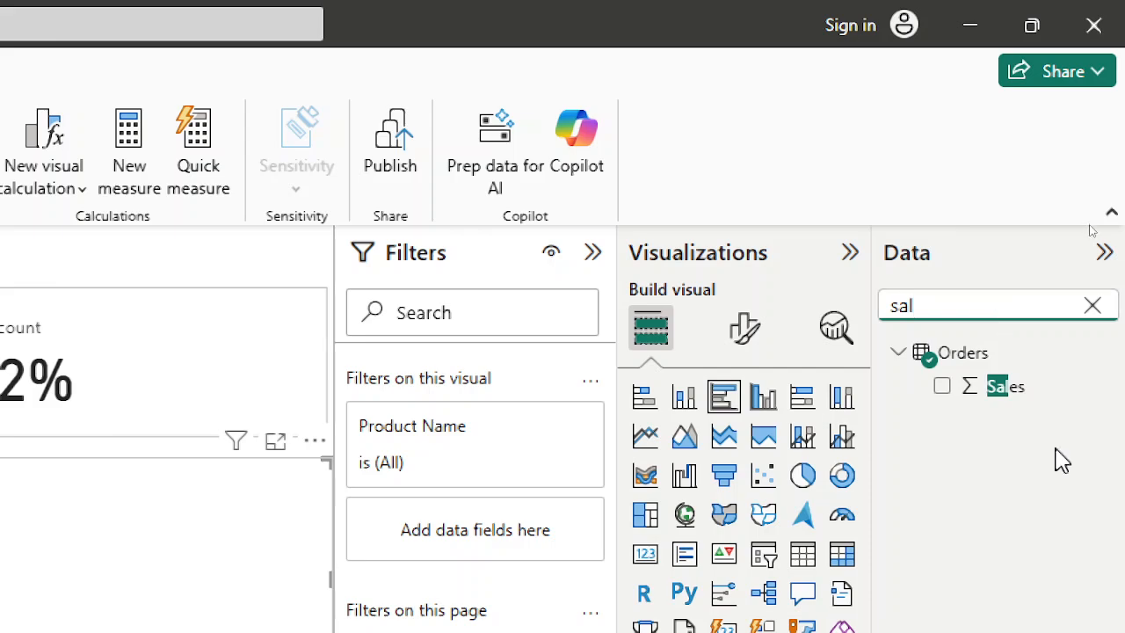
left_click(942, 388)
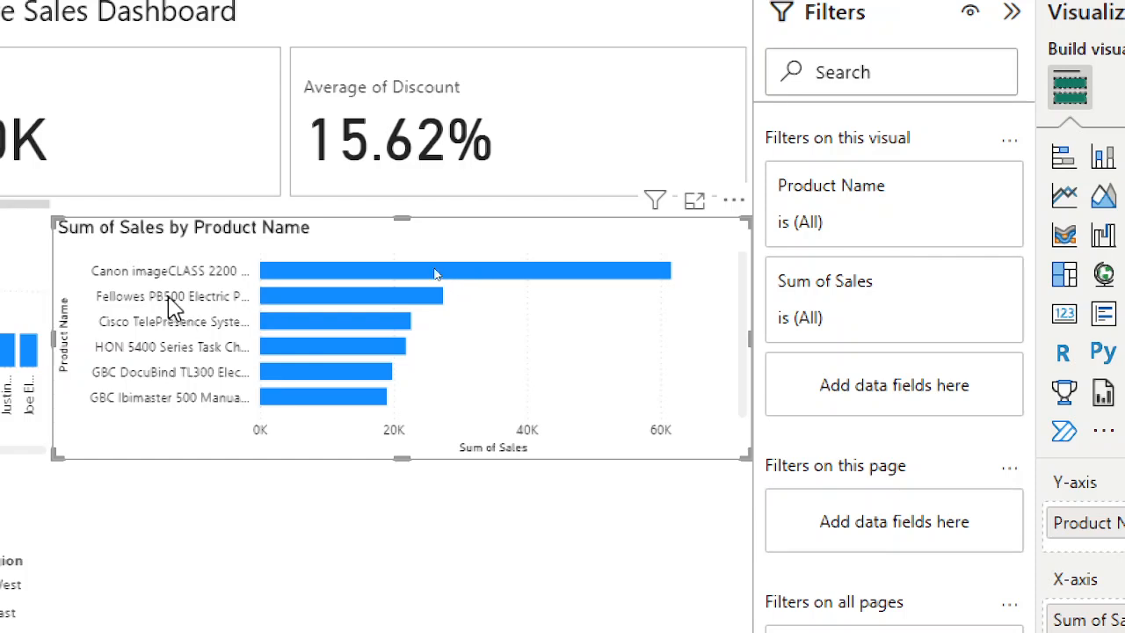
mouse_move(315, 278)
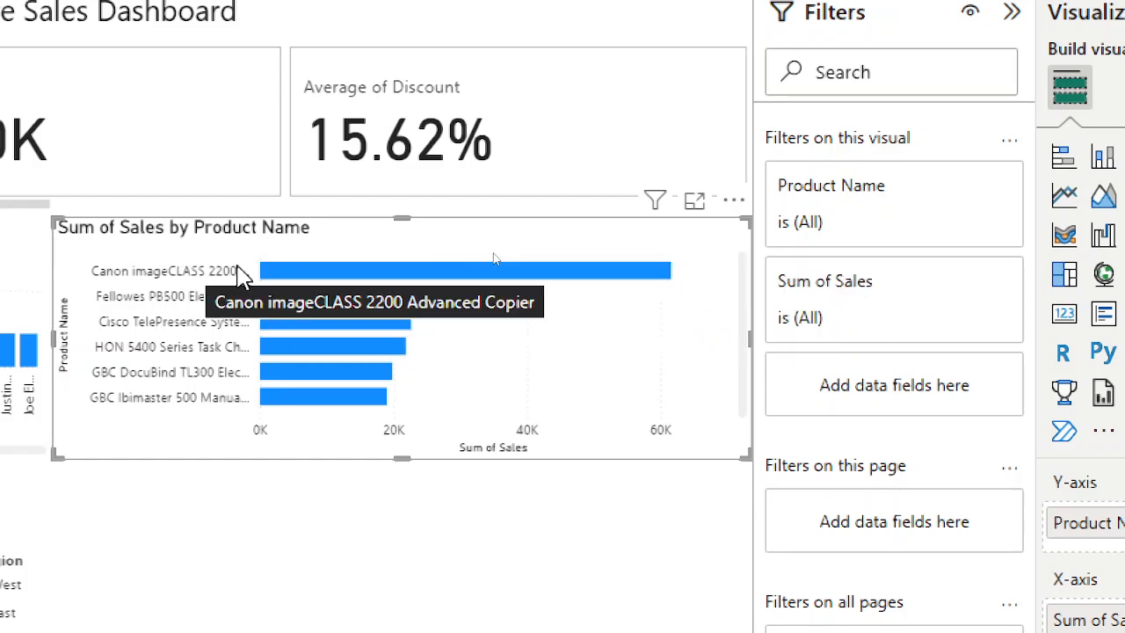
Replace Product Name on the bar chart's axis with Sub-Category, so it shows Sum of Sales by Sub-Category.
mouse_move(350, 267)
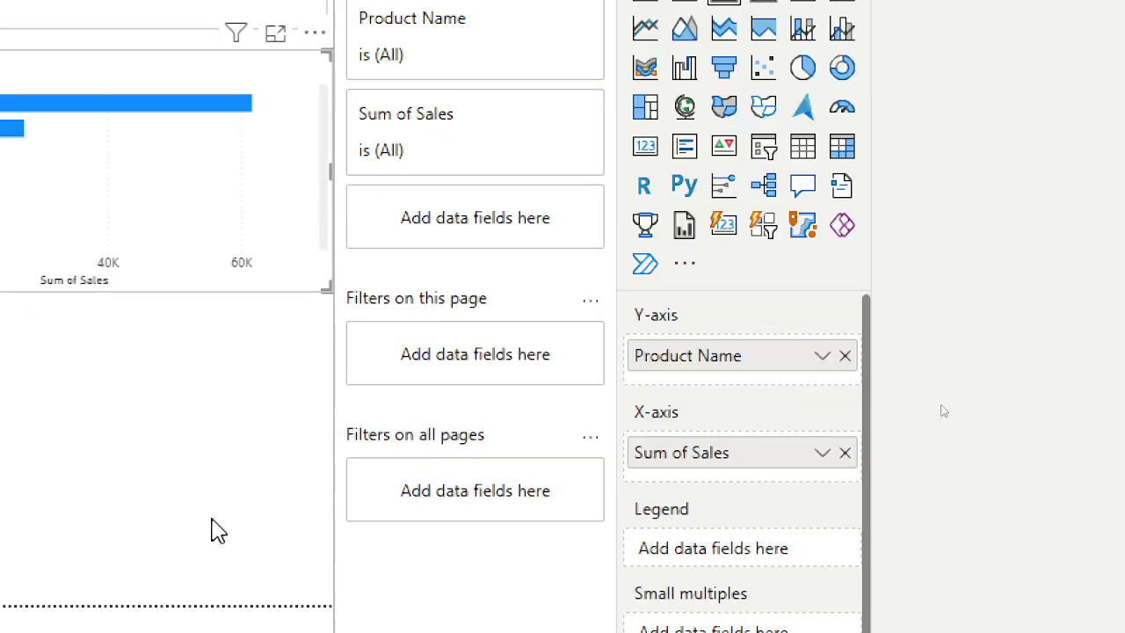
left_click(844, 355)
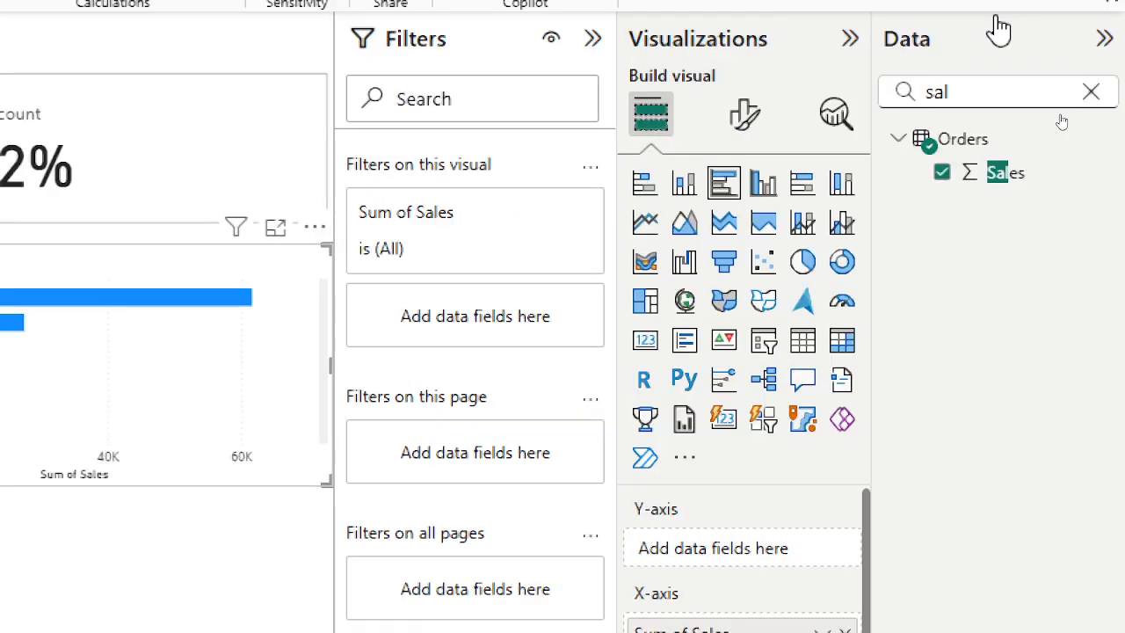
left_click(1090, 91)
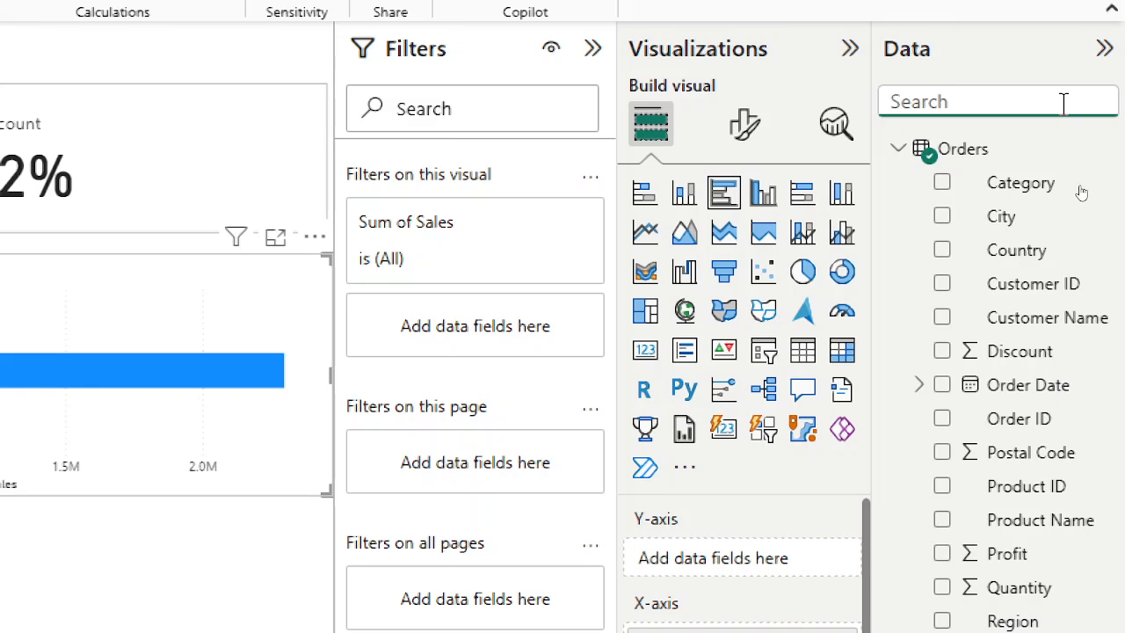
left_click(1004, 619)
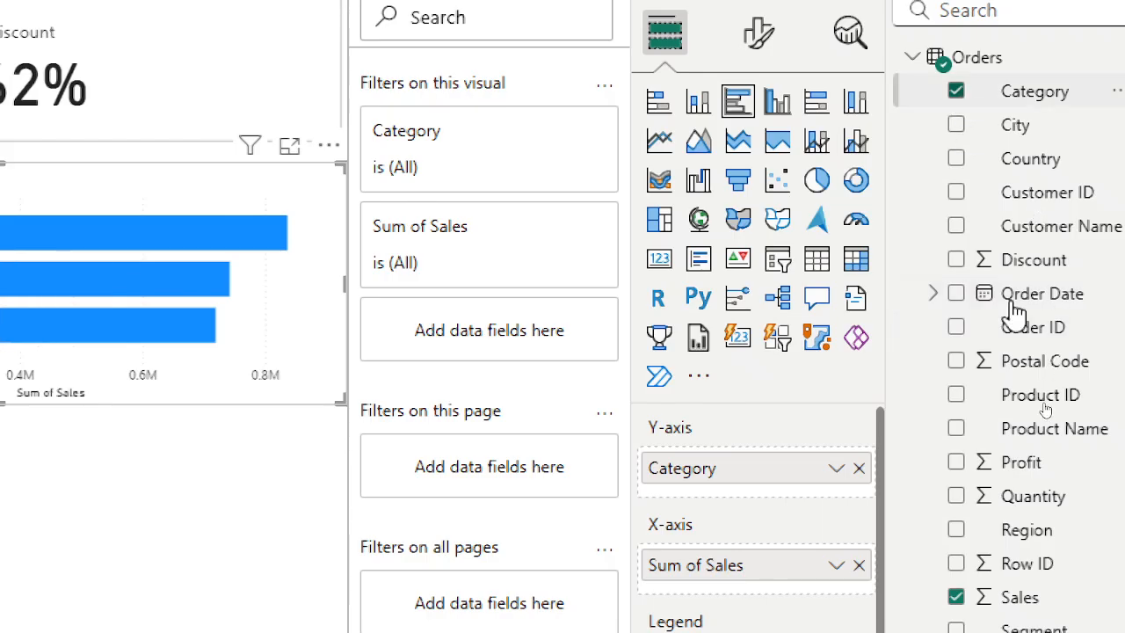
left_click(956, 91)
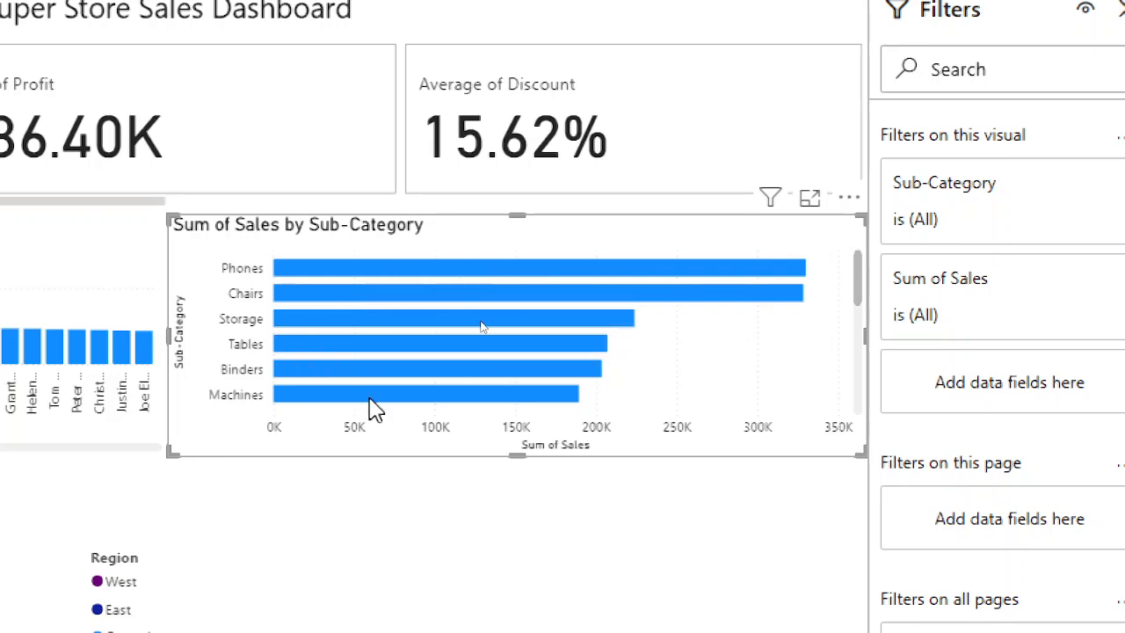
scroll(431, 342, "down", 5)
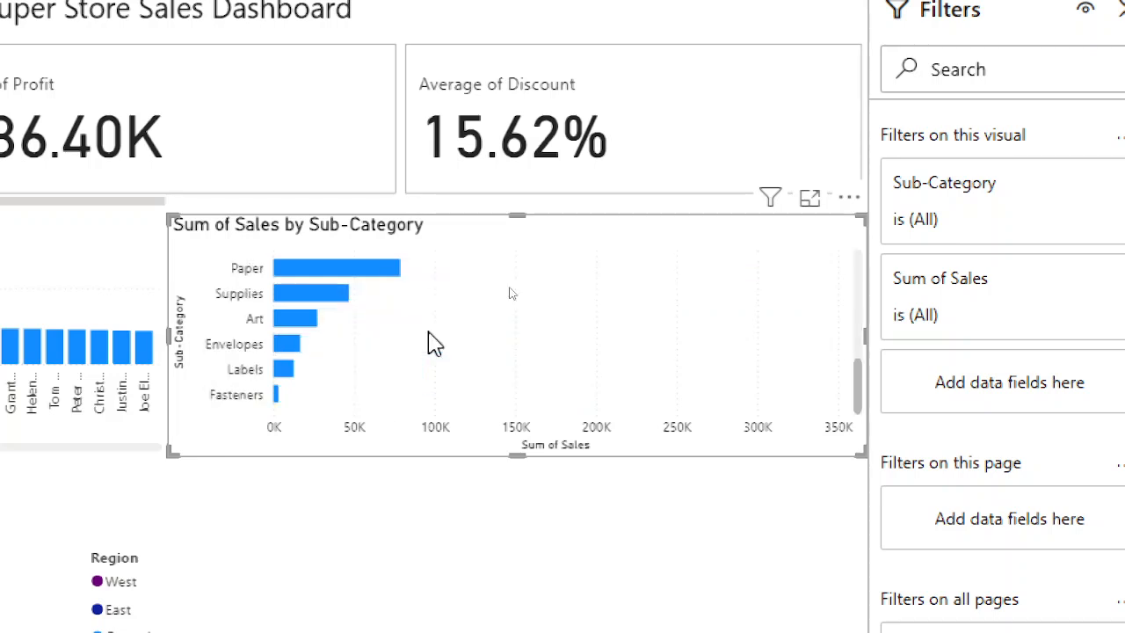
scroll(432, 342, "up", 5)
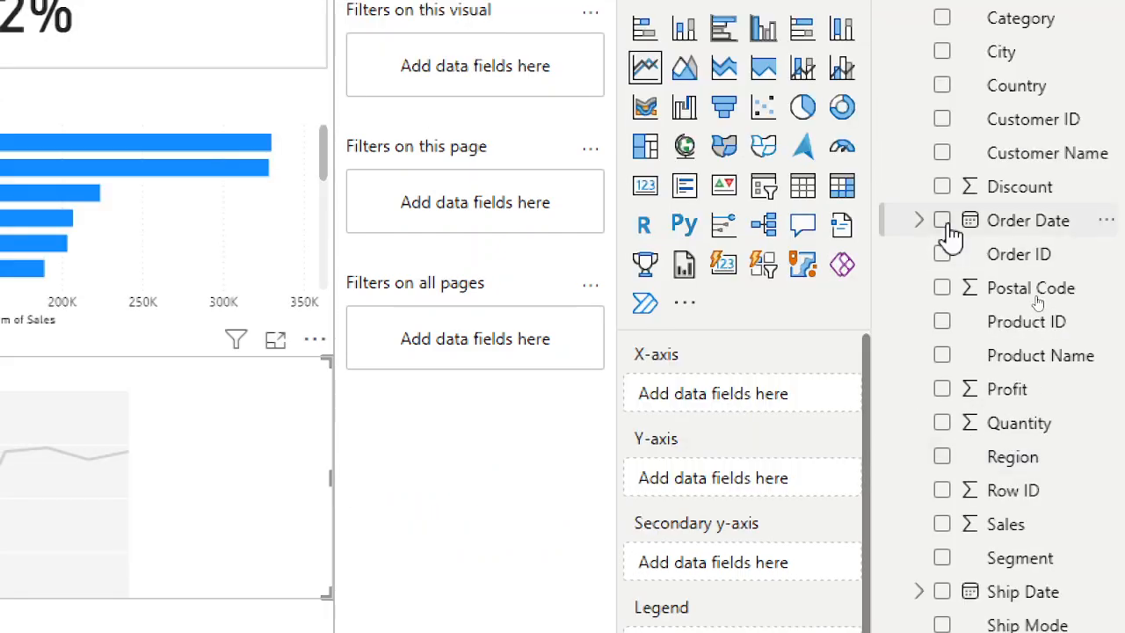
Build the line chart by adding the Order Date and Sales fields.
left_click(942, 220)
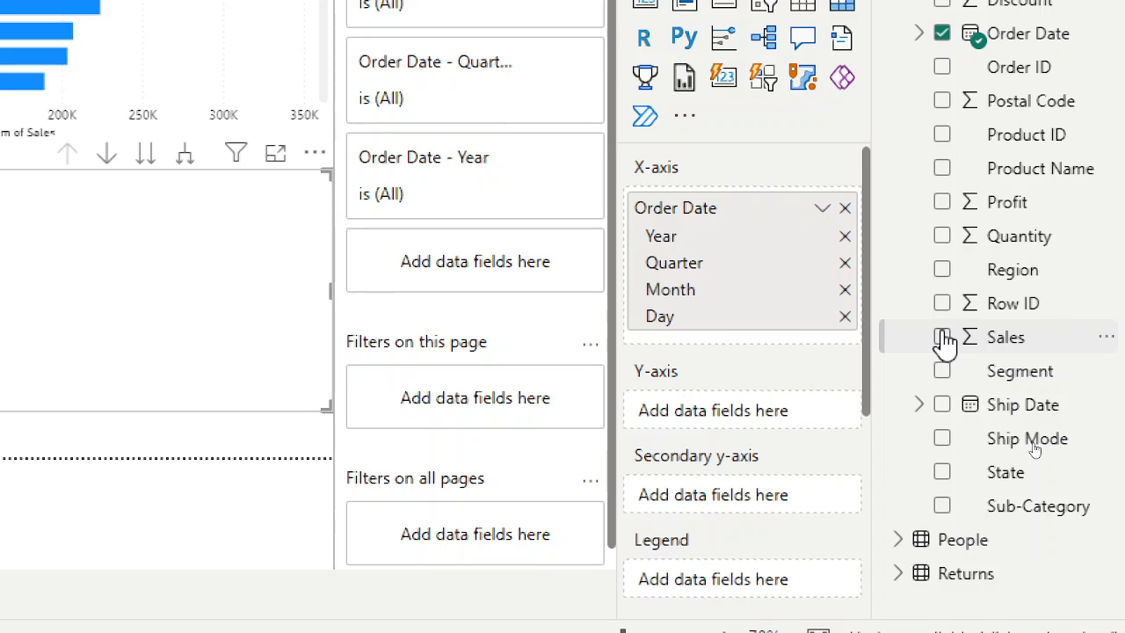
left_click(942, 338)
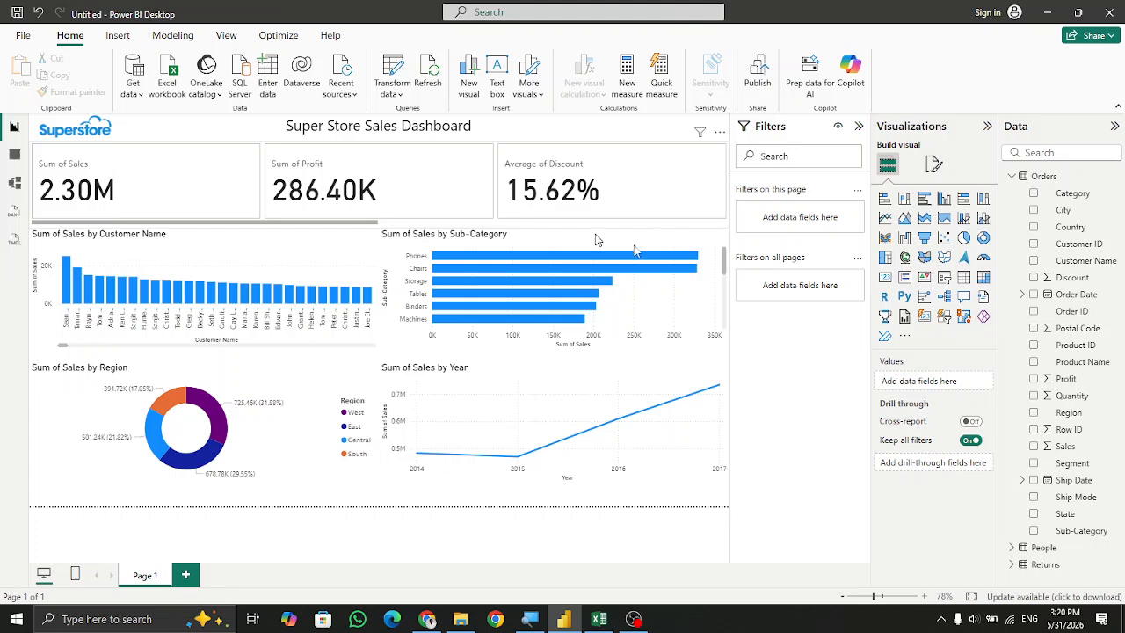
Scroll through the KPI card row, select the cards visual and open the Average of Discount field's options.
mouse_move(576, 422)
mouse_move(184, 223)
left_mouse_down()
mouse_move(293, 216)
mouse_move(198, 210)
left_mouse_up()
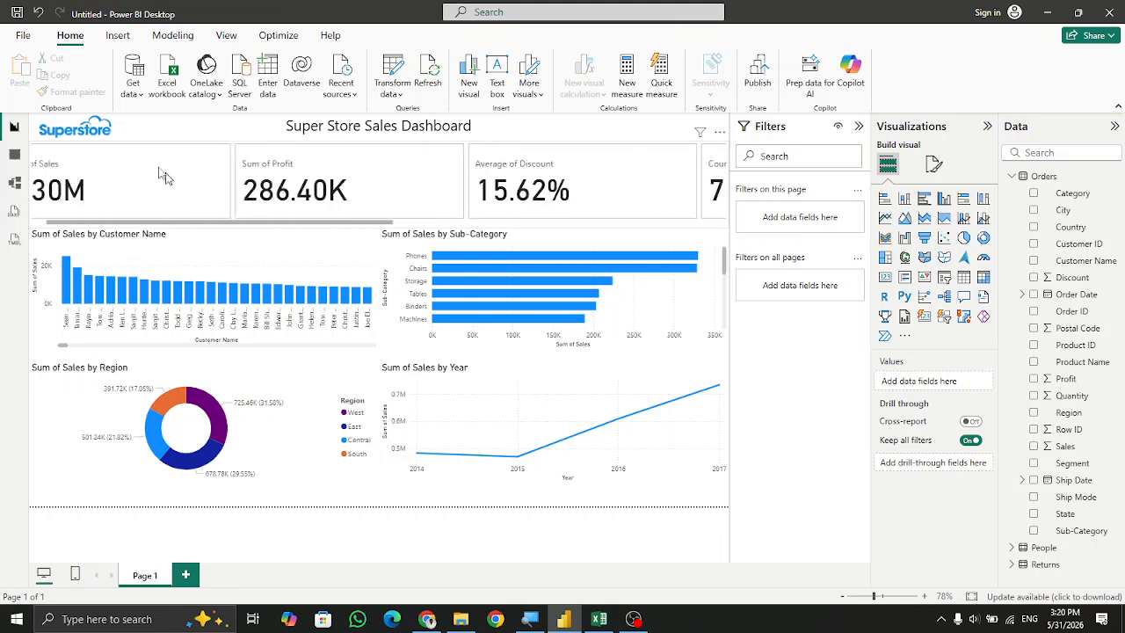
left_click(206, 205)
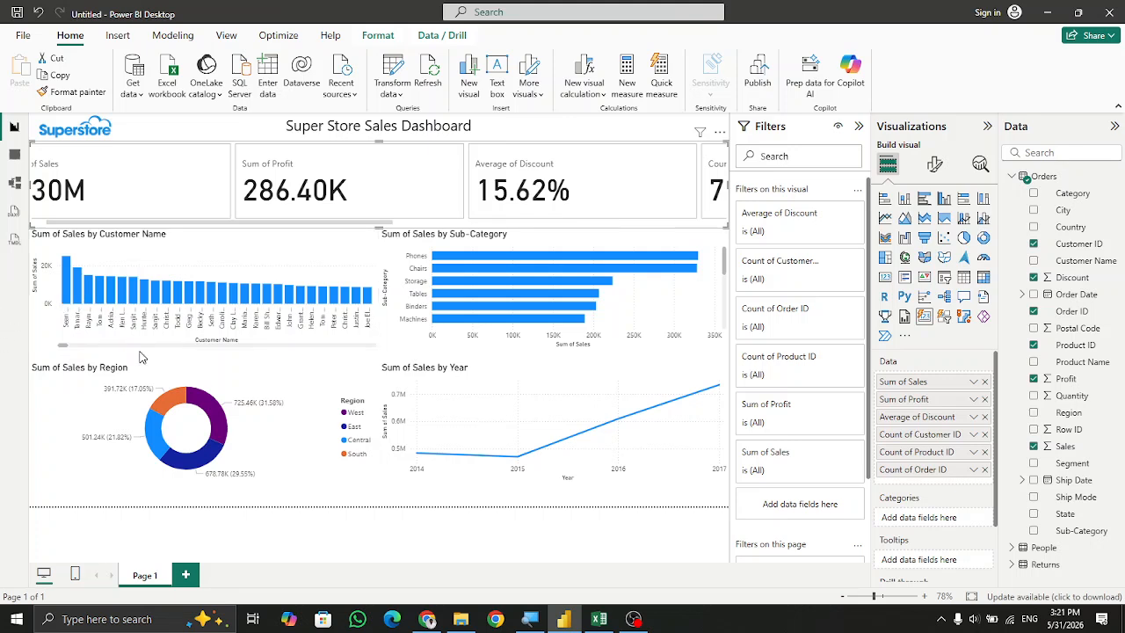
mouse_move(160, 423)
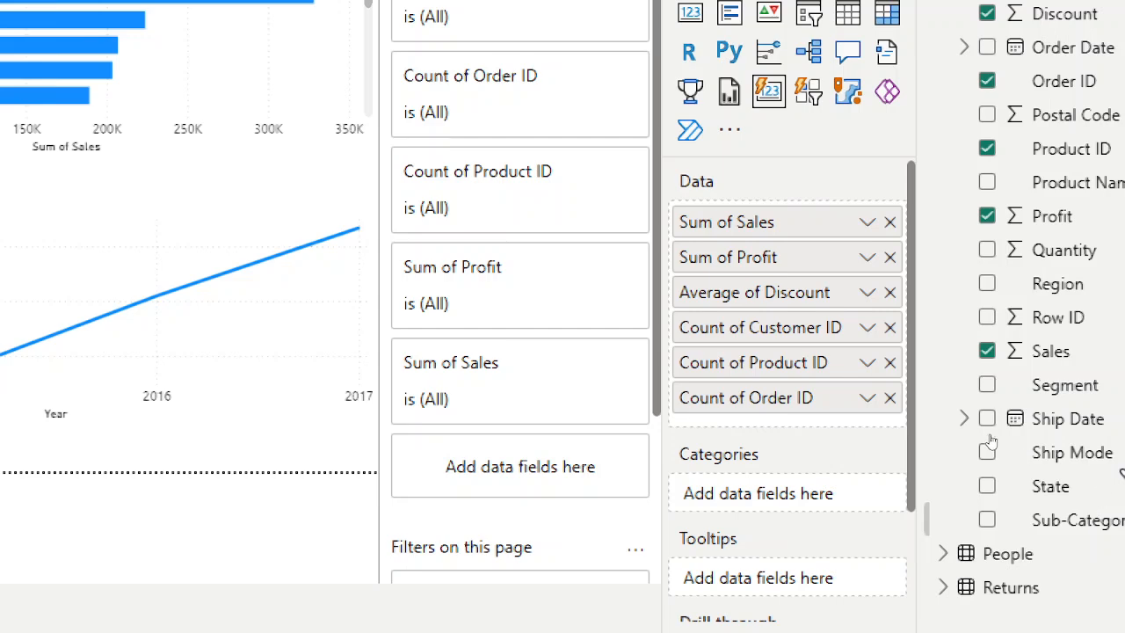
left_click(849, 296)
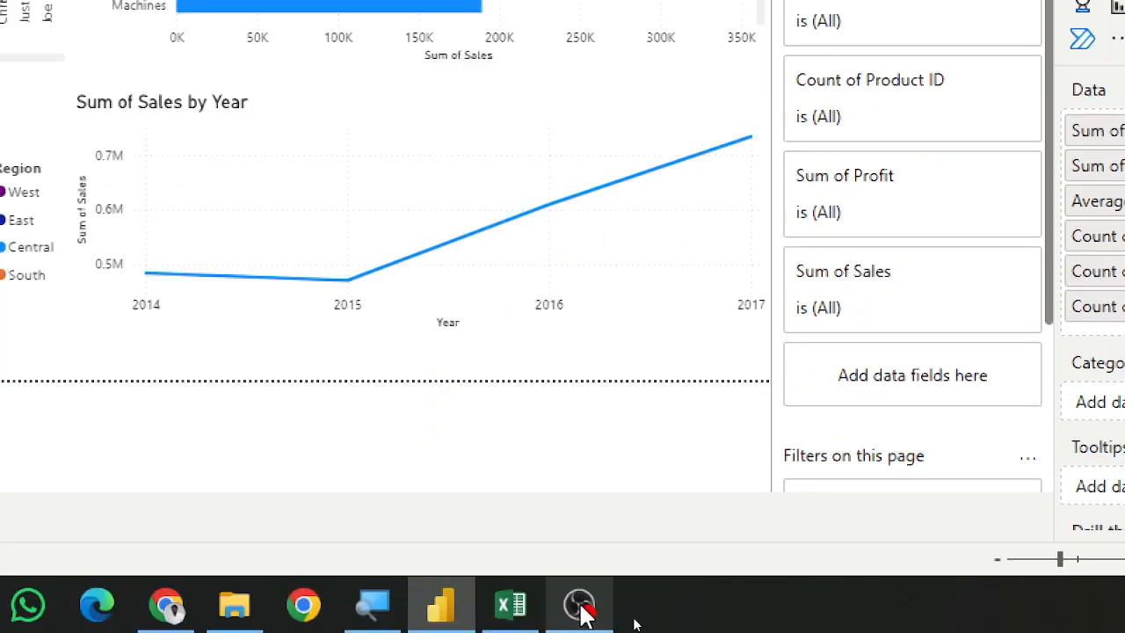
mouse_move(582, 607)
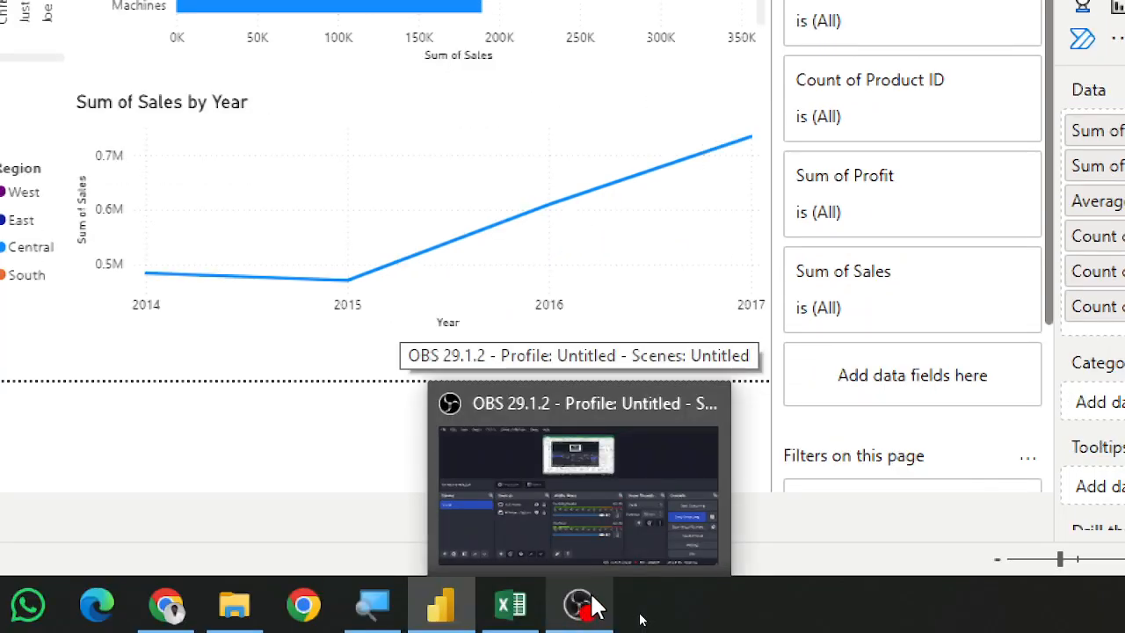
left_click(599, 605)
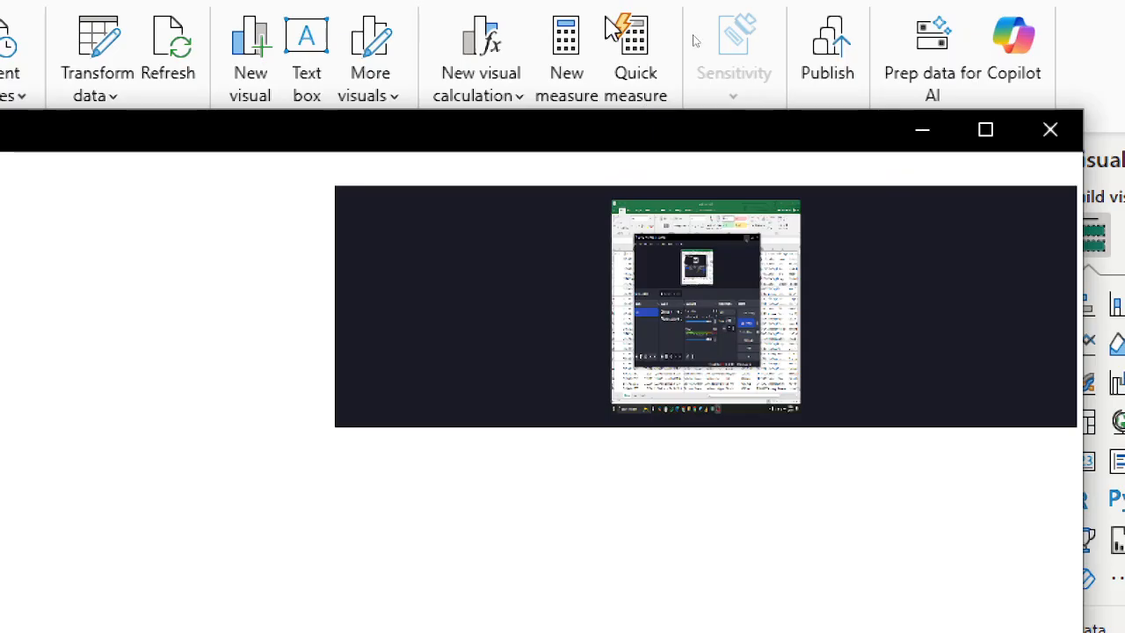